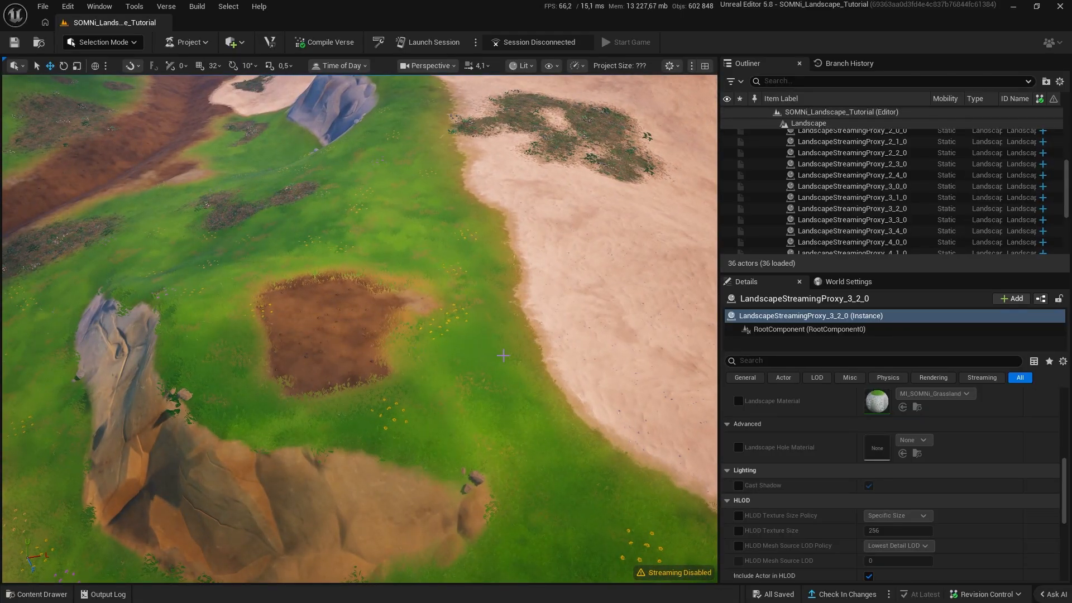
# - Open the MI_SOMNi_Grassland material instance from the SOMNi_Landscape_v3 folder
pyautogui.moveTo(503, 355); pyautogui.dragTo(549, 355, button='right')
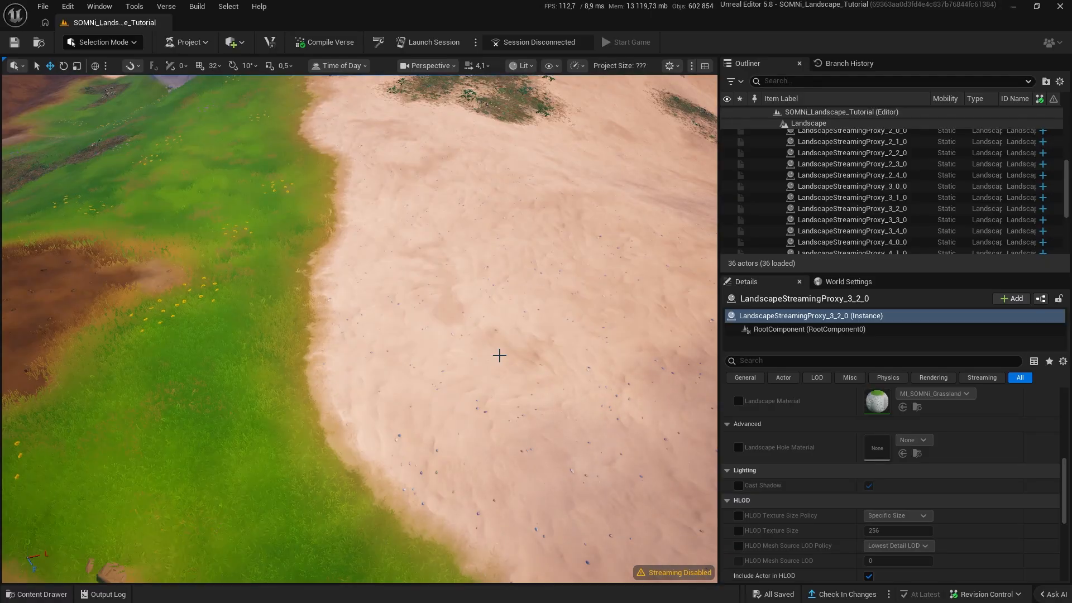
pyautogui.moveTo(474, 307); pyautogui.dragTo(474, 273, button='right')
pyautogui.scroll(5, 184, 243)
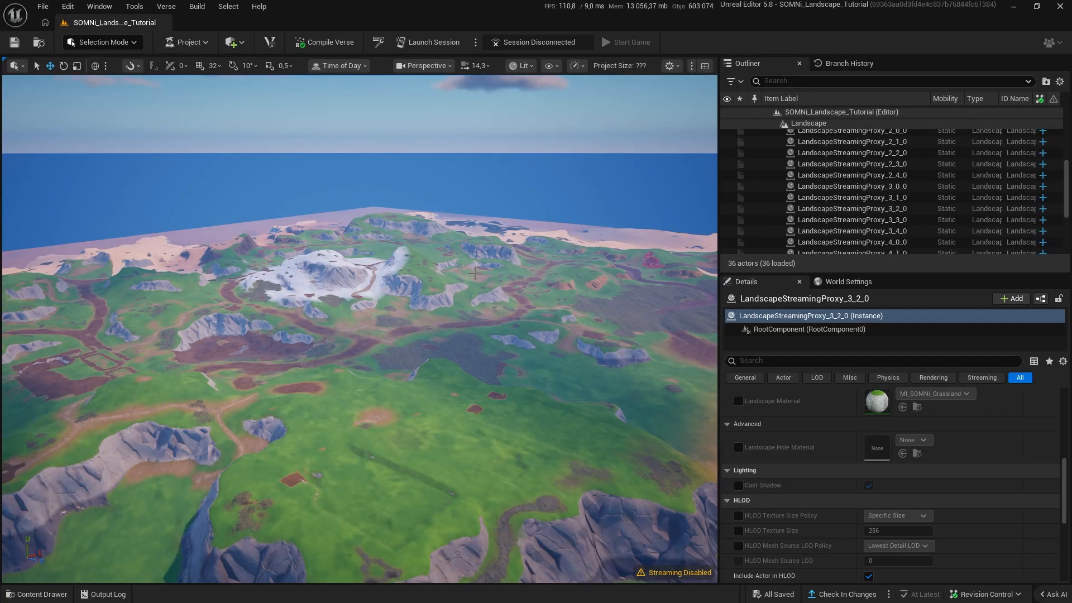
pyautogui.moveTo(475, 274); pyautogui.dragTo(491, 282, button='right')
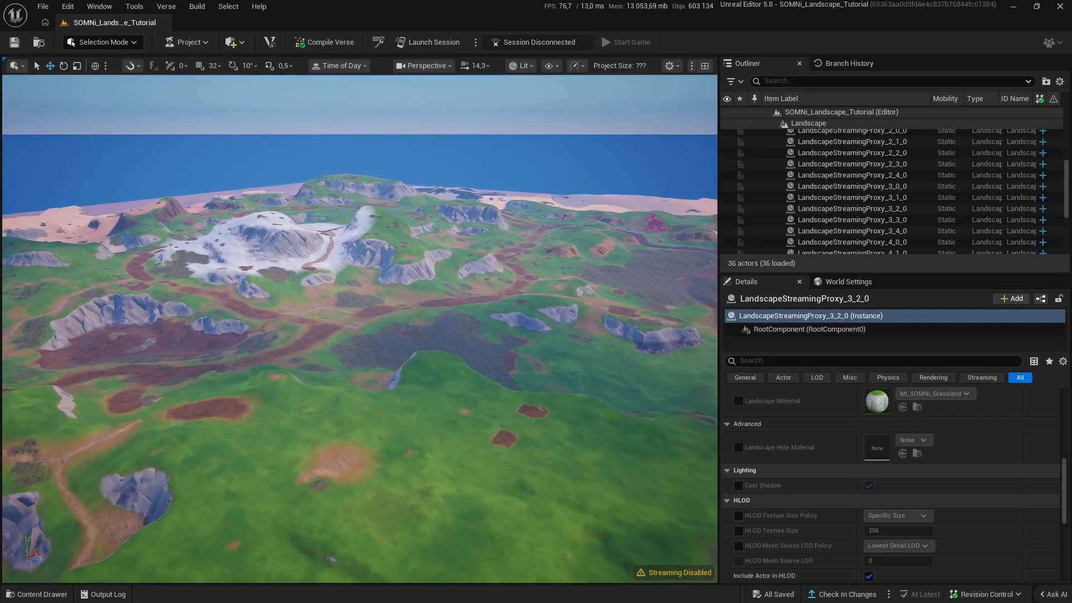
pyautogui.click(37, 594)
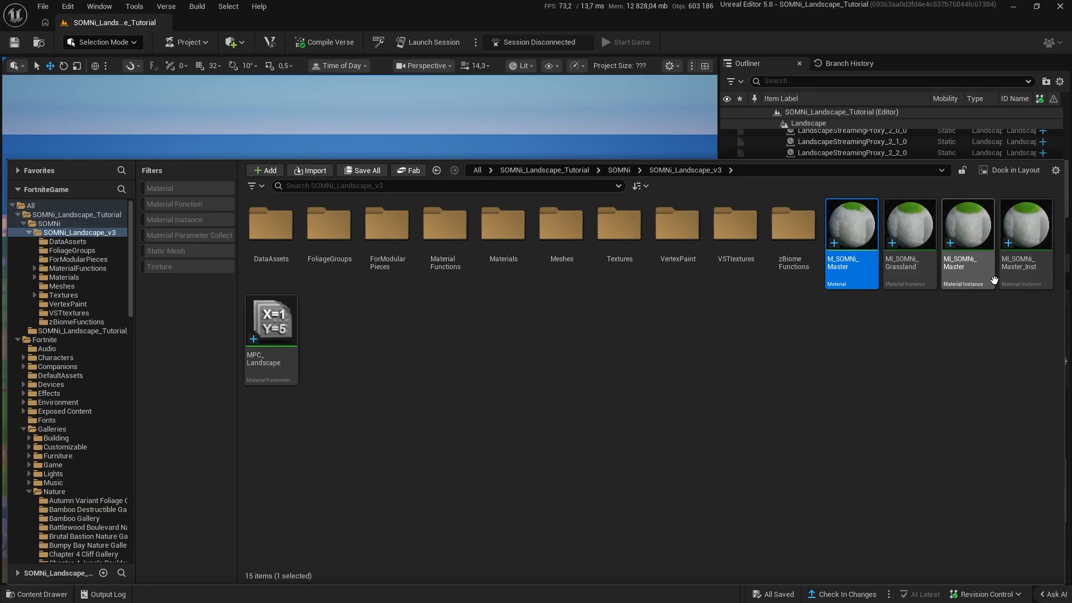
pyautogui.doubleClick(916, 262)
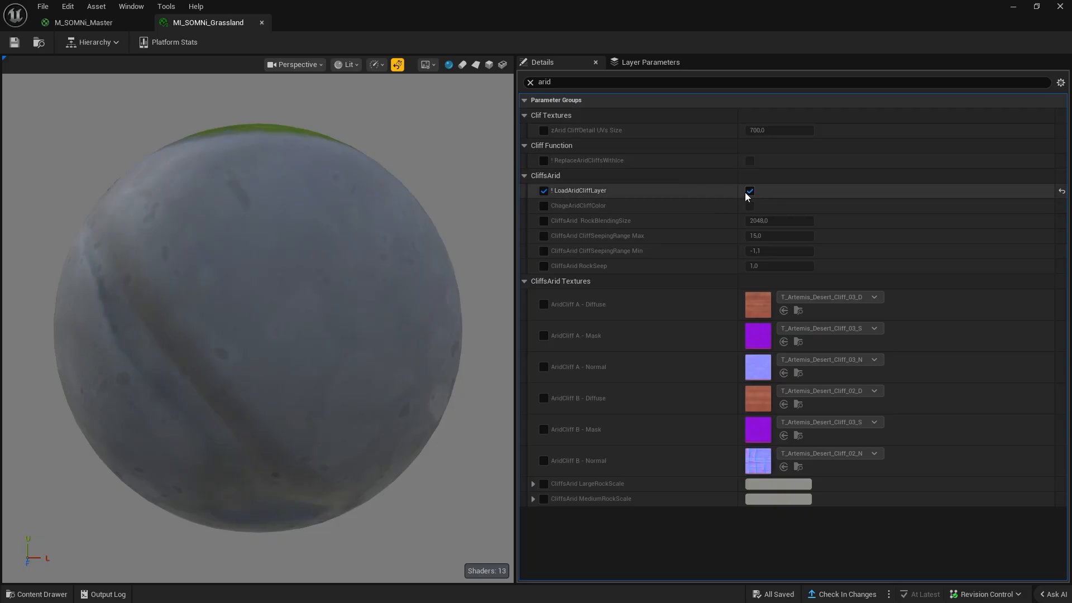
# - Examine the red arid cliffs in the landscape alongside the arid cliff parameters of MI_SOMNi_Grassland
pyautogui.moveTo(736, 8); pyautogui.dragTo(769, 167)
pyautogui.moveTo(558, 129)
pyautogui.mouseDown(button='right')
pyautogui.moveTo(558, 95)
pyautogui.moveTo(558, 134)
pyautogui.moveTo(569, 140)
pyautogui.mouseUp(button='right')
pyautogui.press('w')
pyautogui.scroll(4, 558, 123)
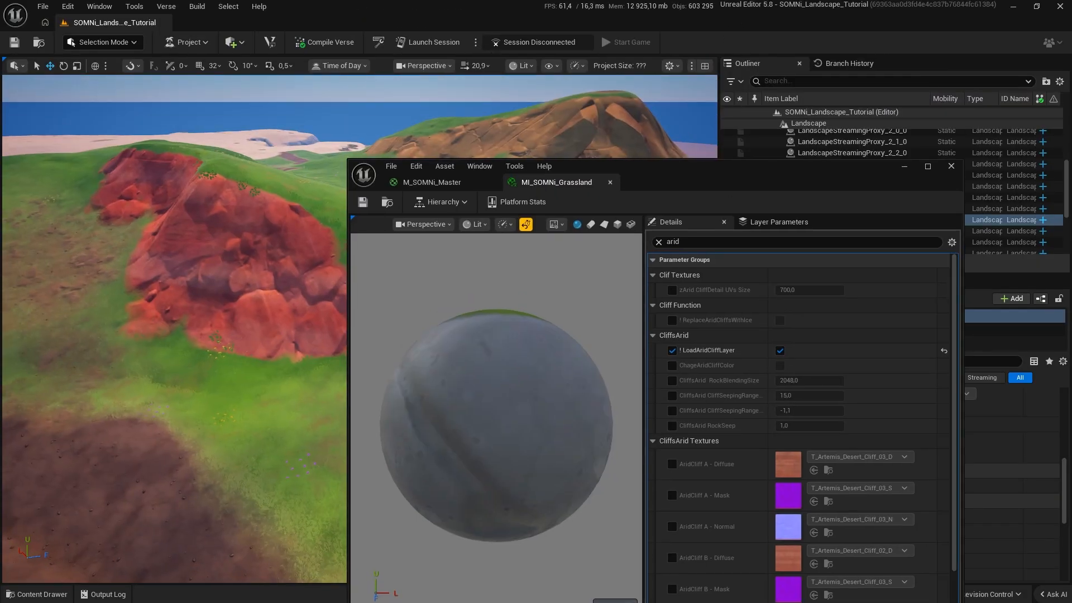
pyautogui.moveTo(227, 364)
pyautogui.mouseDown(button='right')
pyautogui.moveTo(140, 363)
pyautogui.moveTo(245, 385)
pyautogui.moveTo(227, 363)
pyautogui.mouseUp(button='right')
pyautogui.press('w')
pyautogui.scroll(-10, 227, 363)
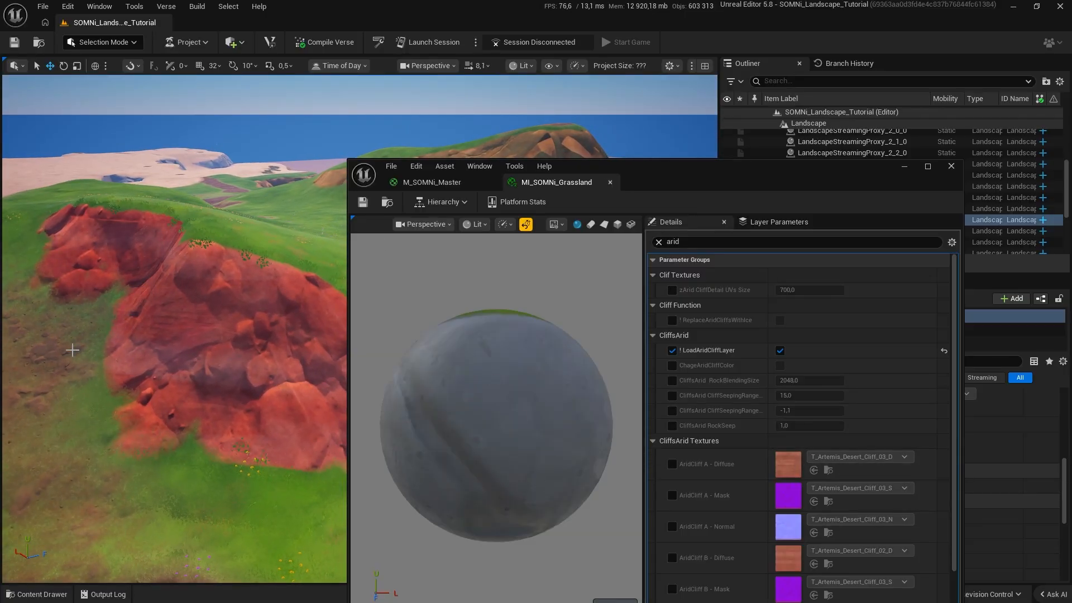
pyautogui.moveTo(814, 178); pyautogui.dragTo(871, 79)
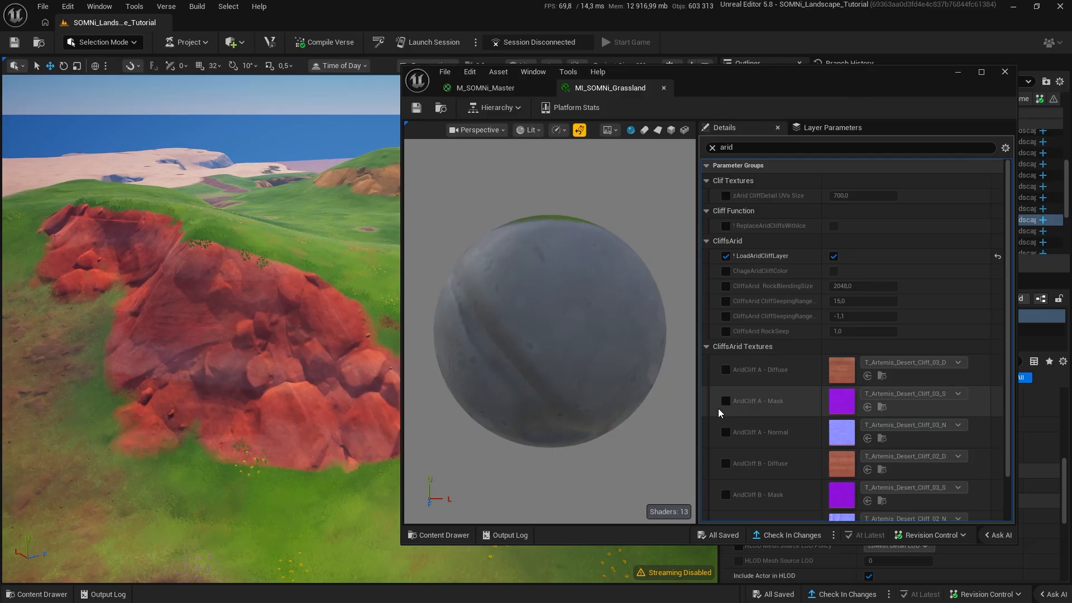
# - Override the AridCliff A - Diffuse texture with T_Asteria_RockCliff_04_D
pyautogui.click(726, 369)
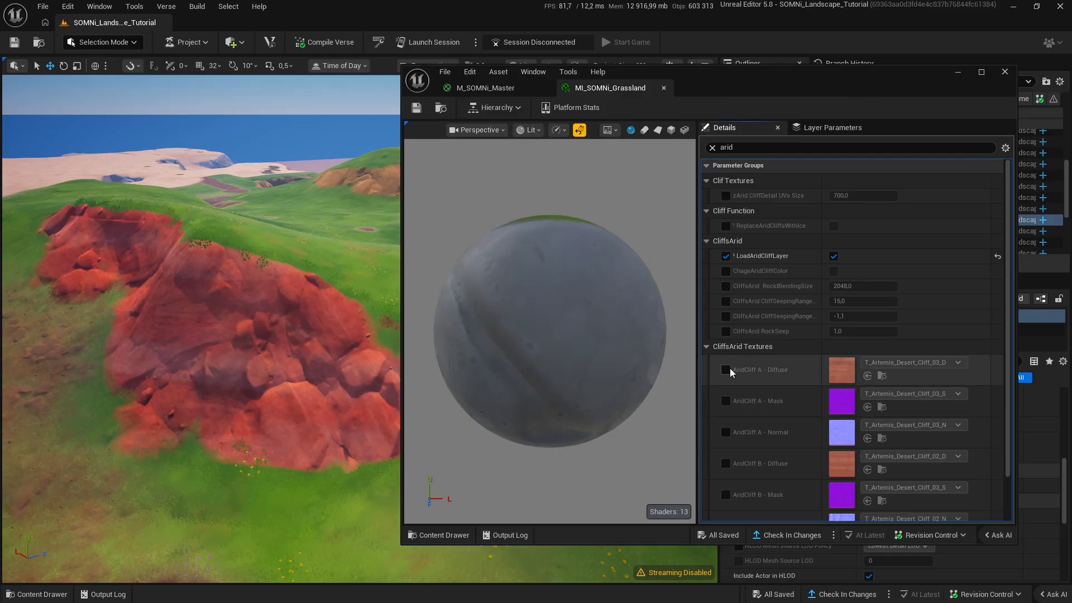
pyautogui.click(867, 361)
pyautogui.write('CLIFF')
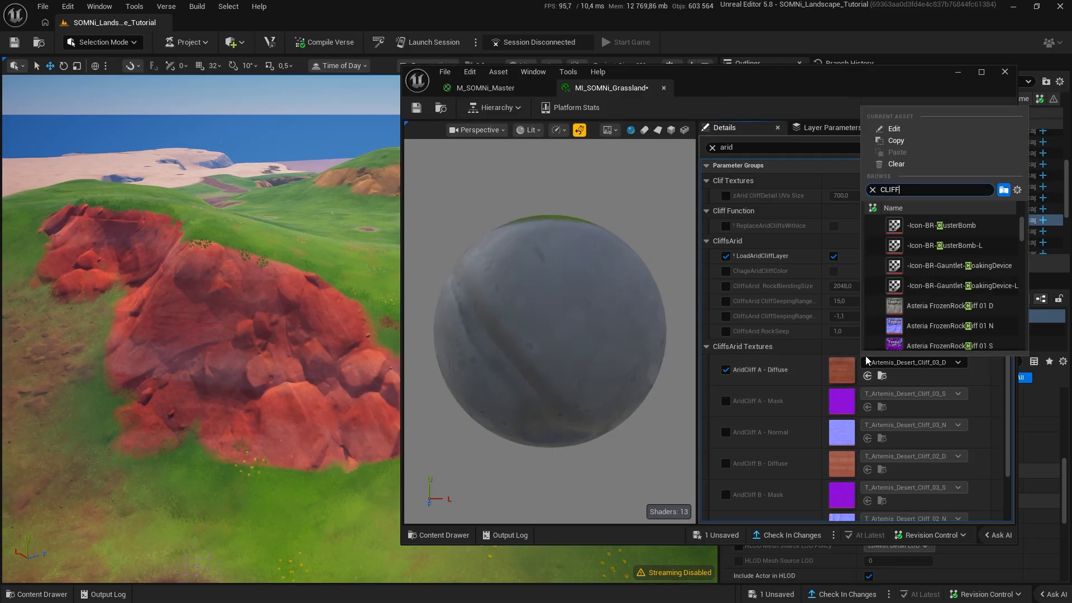
pyautogui.scroll(-4, 960, 266)
pyautogui.scroll(-3, 961, 269)
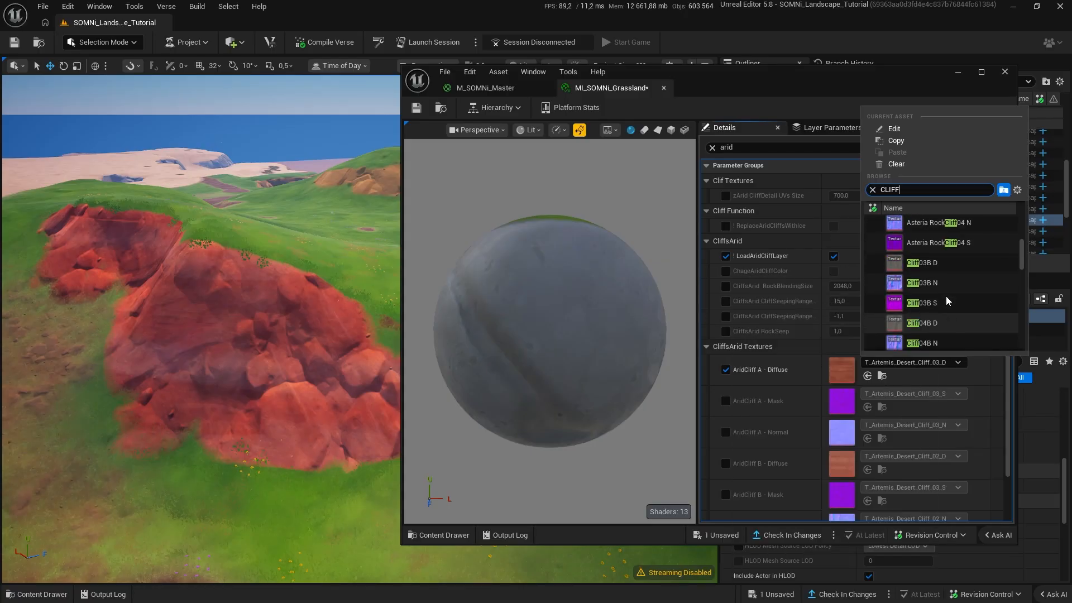
pyautogui.scroll(3, 945, 296)
pyautogui.click(946, 240)
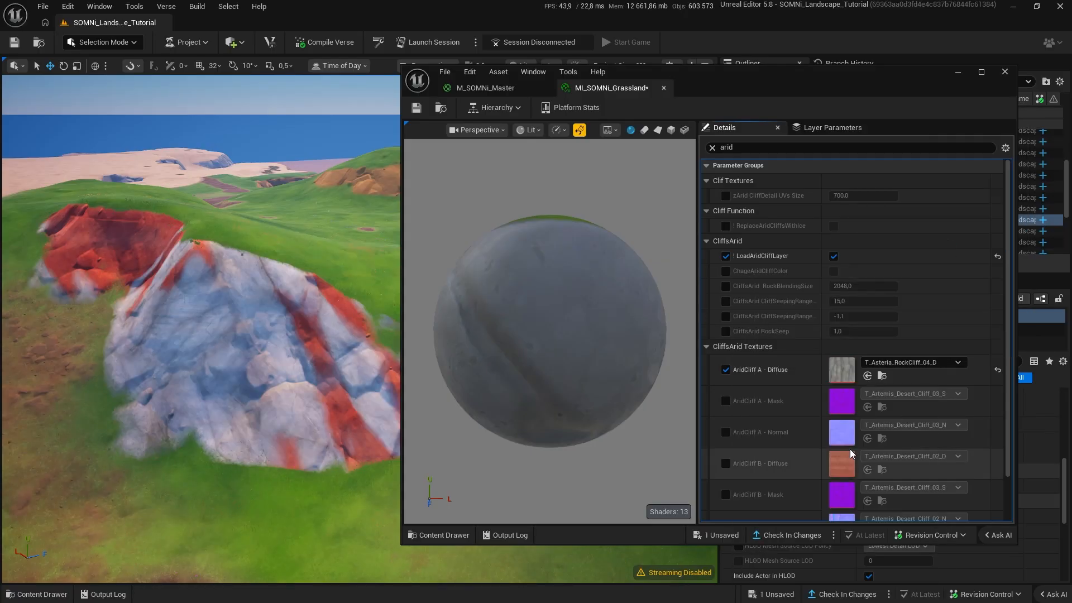
# - Enable the overrides for the Mask and Normal textures of both AridCliff A and AridCliff B
pyautogui.click(725, 401)
pyautogui.click(726, 432)
pyautogui.scroll(-2, 725, 438)
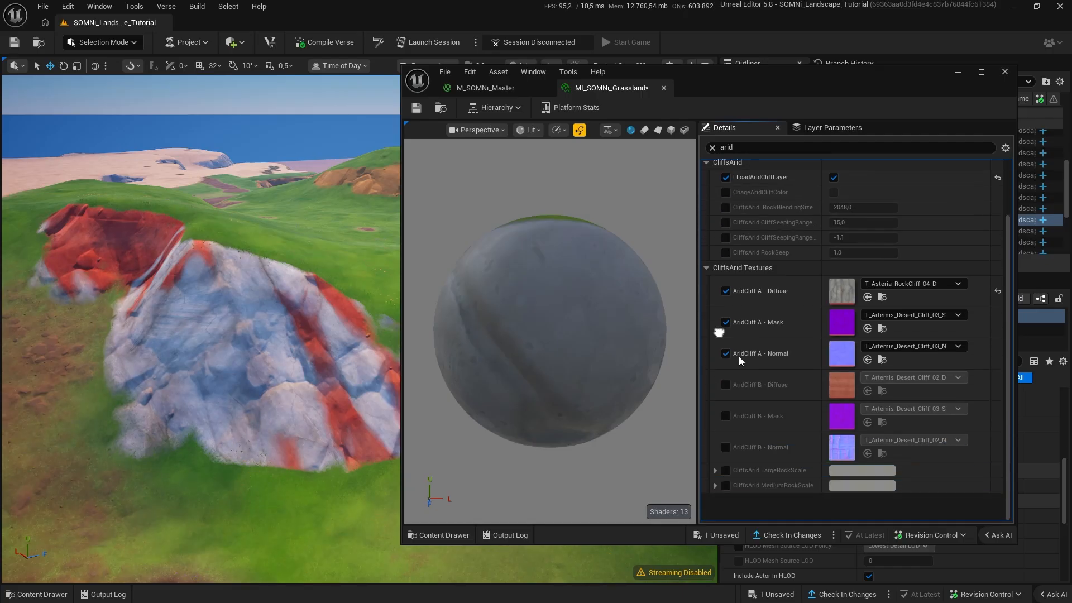
pyautogui.click(725, 444)
pyautogui.click(725, 475)
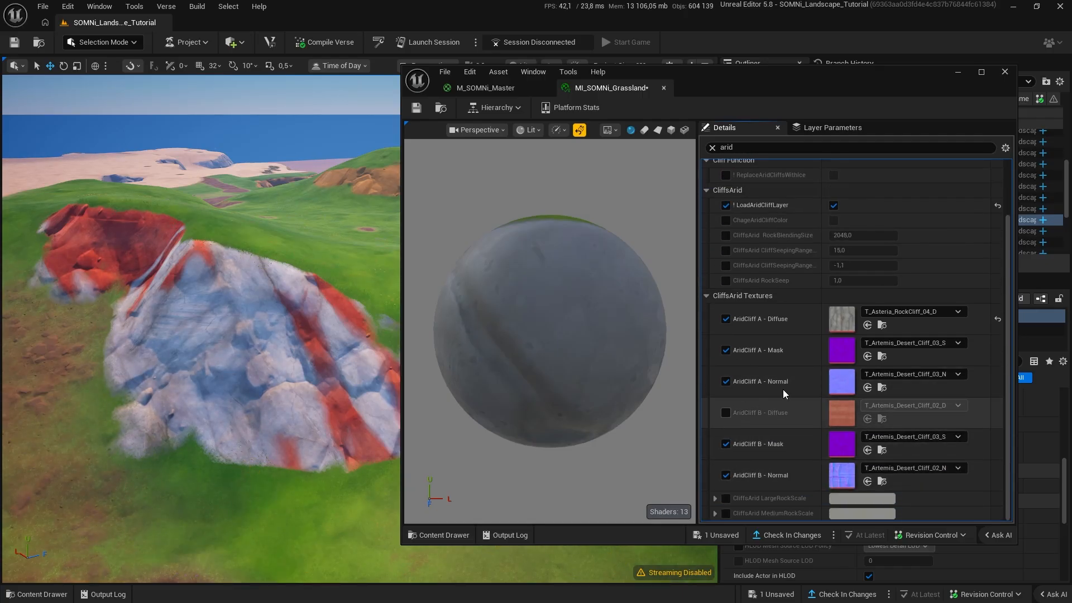
# - Set the AridCliff A - Mask texture to T_Asteria_RockCliff_04_S
pyautogui.click(954, 350)
pyautogui.write('aste')
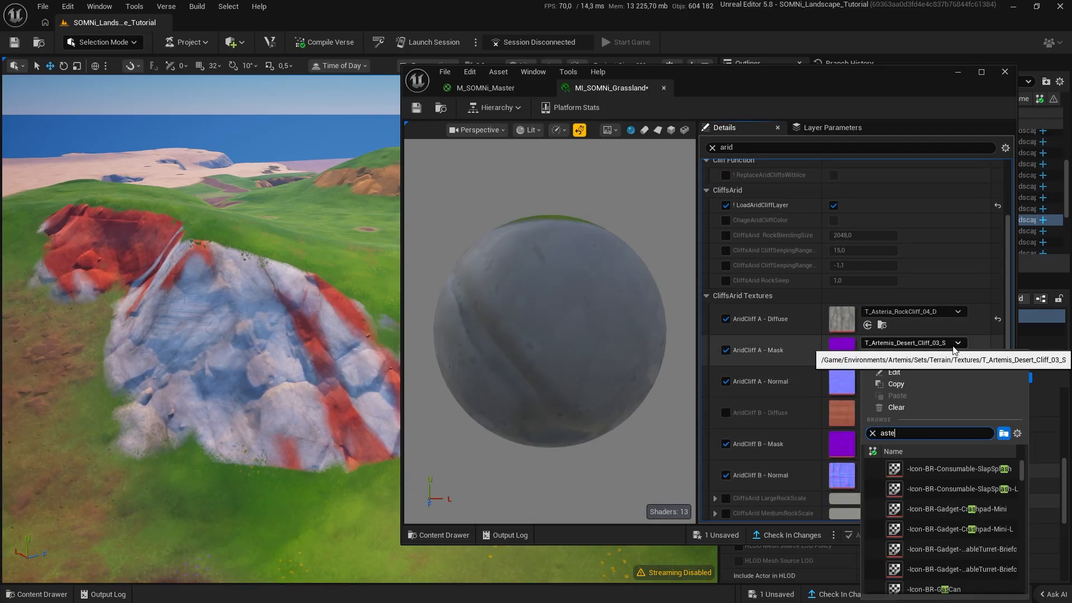
pyautogui.write('ria cliff')
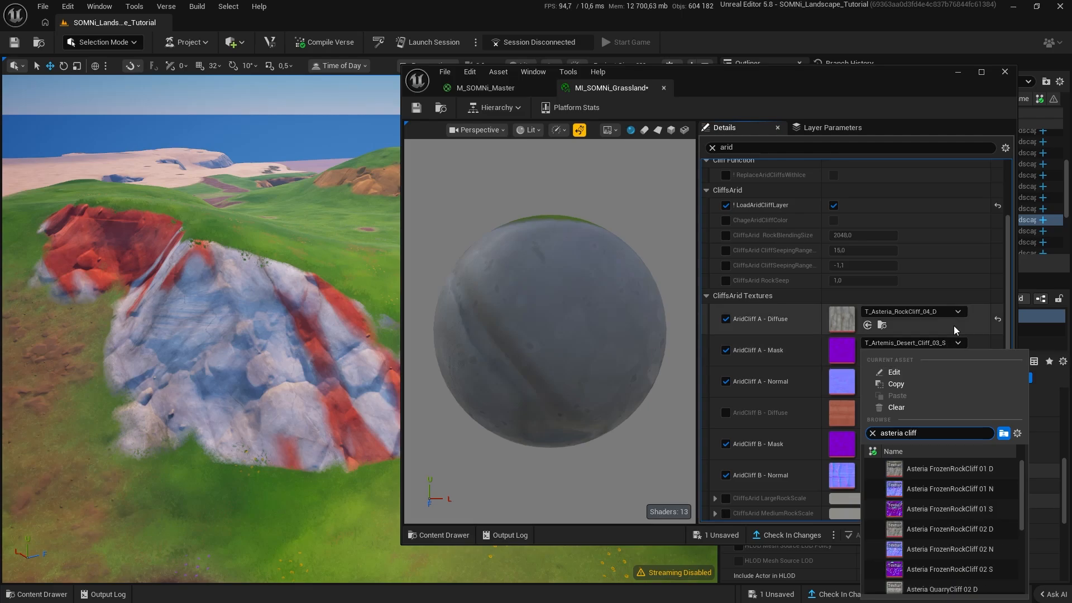
pyautogui.scroll(-5, 971, 536)
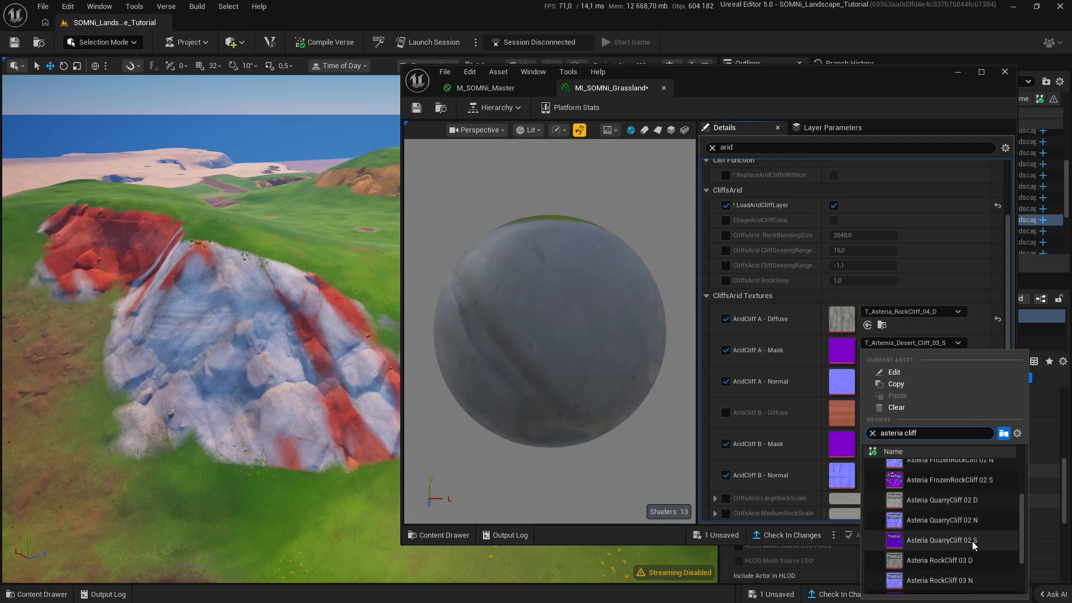
pyautogui.click(939, 584)
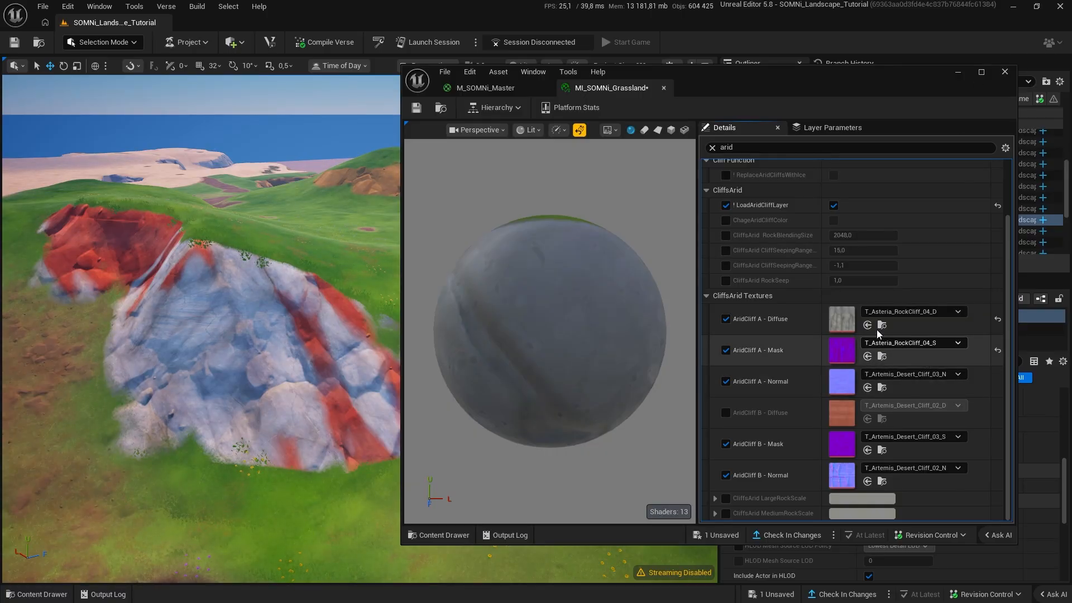
# - Copy the AridCliff A - Diffuse texture to AridCliff B - Diffuse, enable its override, and inspect the changed cliffs in the level
pyautogui.keyDown('shift'); pyautogui.rightClick(809, 325); pyautogui.keyUp('shift')
pyautogui.keyDown('shift'); pyautogui.click(790, 422); pyautogui.keyUp('shift')
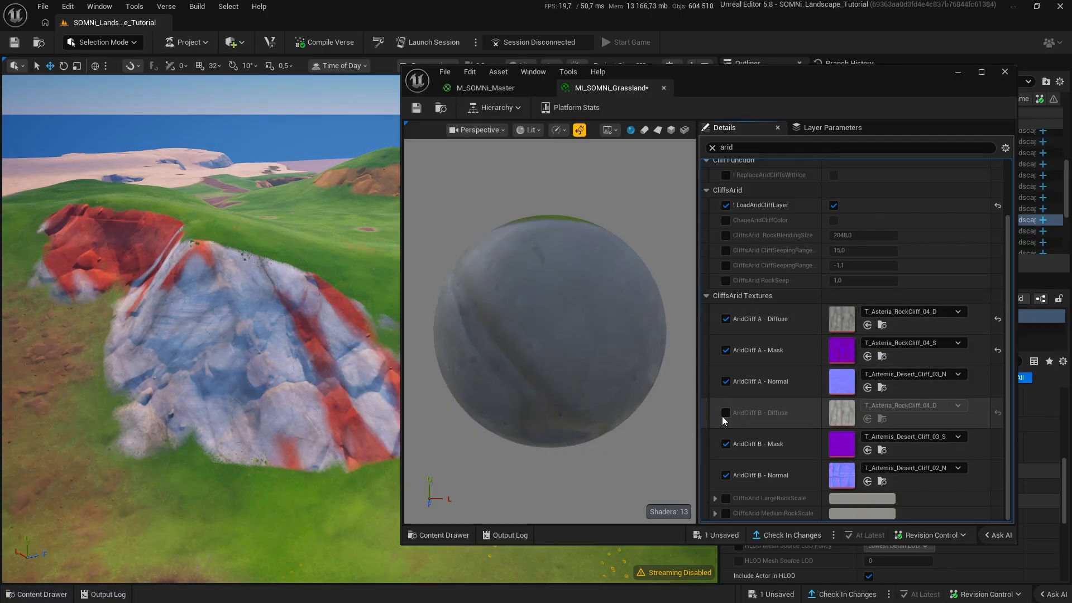
pyautogui.click(724, 414)
pyautogui.click(958, 72)
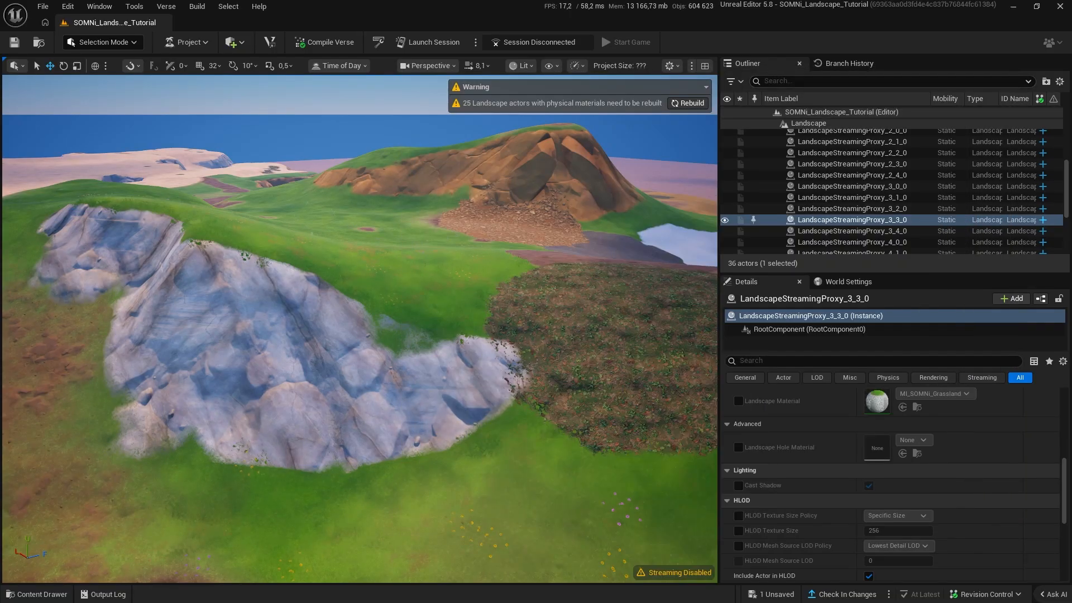
pyautogui.moveTo(477, 223); pyautogui.dragTo(589, 247, button='right')
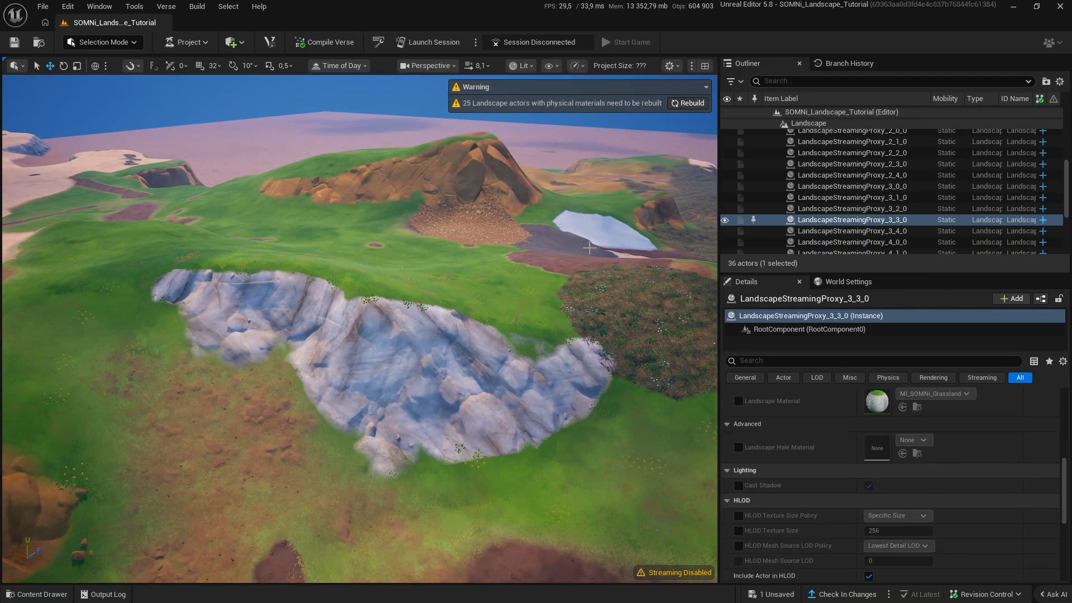
pyautogui.moveTo(615, 272); pyautogui.dragTo(709, 274, button='right')
# - Open the MI_SOMNi_Master_Inst material instance and enlarge its editor window
pyautogui.click(36, 594)
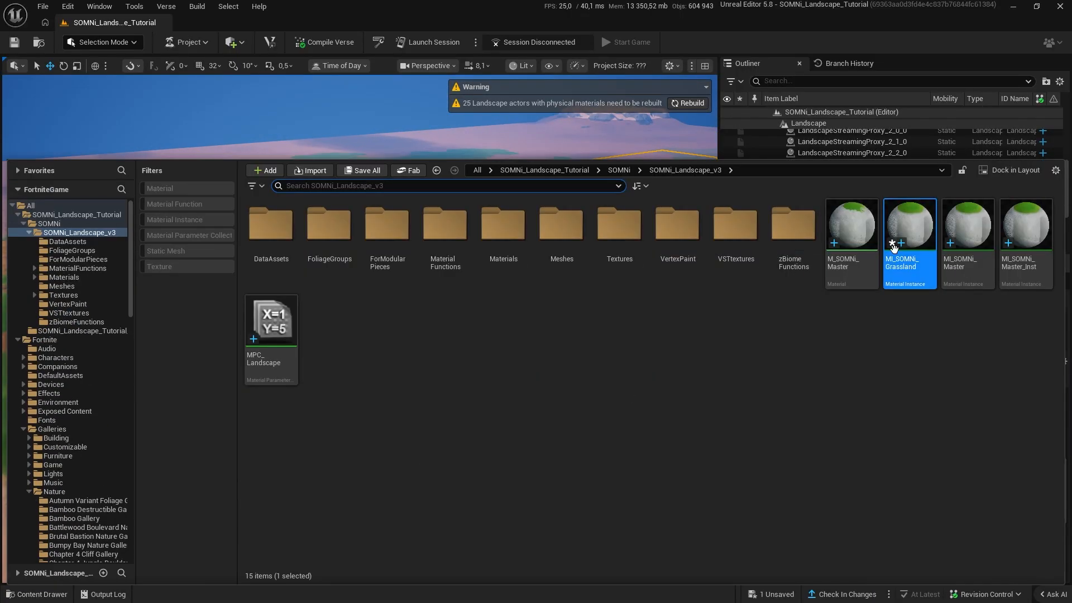
pyautogui.click(1008, 279)
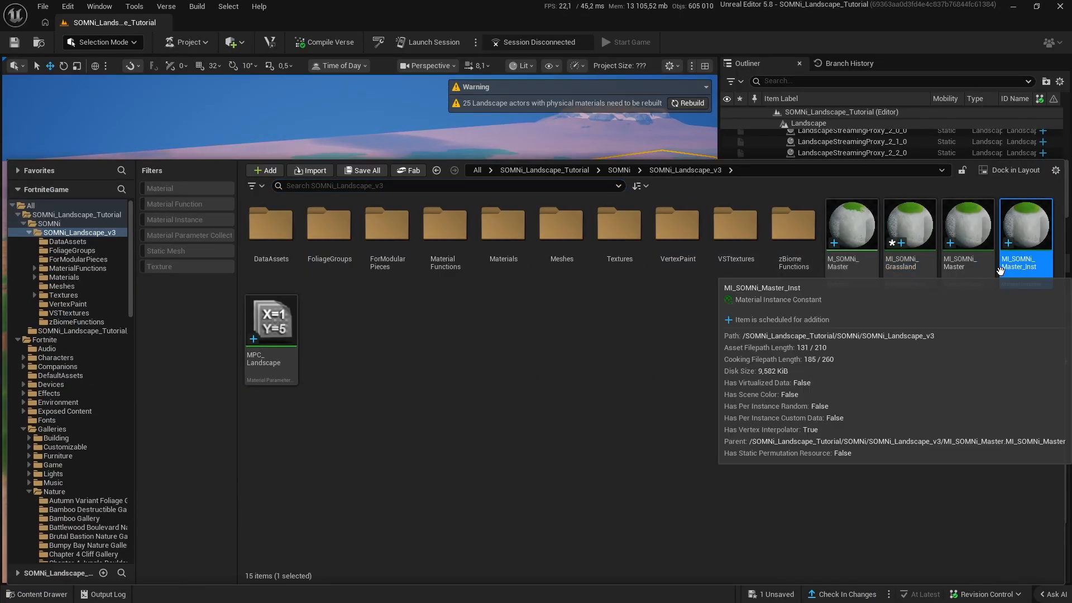
pyautogui.doubleClick(1022, 278)
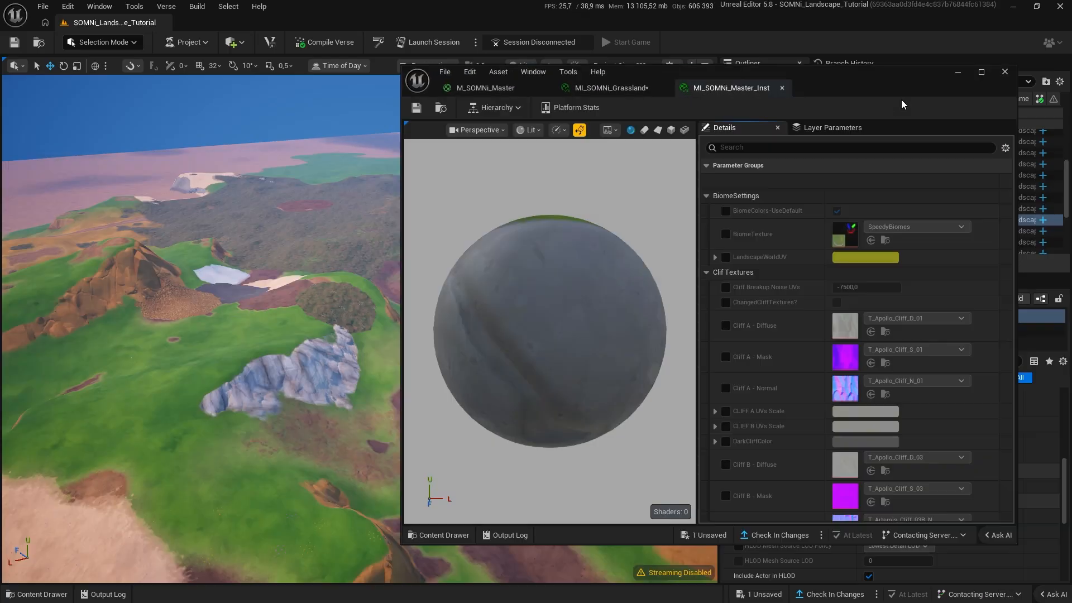
pyautogui.click(981, 71)
# - Filter the parameters for arid, turn on LoadAridCliffLayer in MI_SOMNi_Master_Inst, and locate the instance in the Content Browser
pyautogui.click(602, 82)
pyautogui.write('cliff')
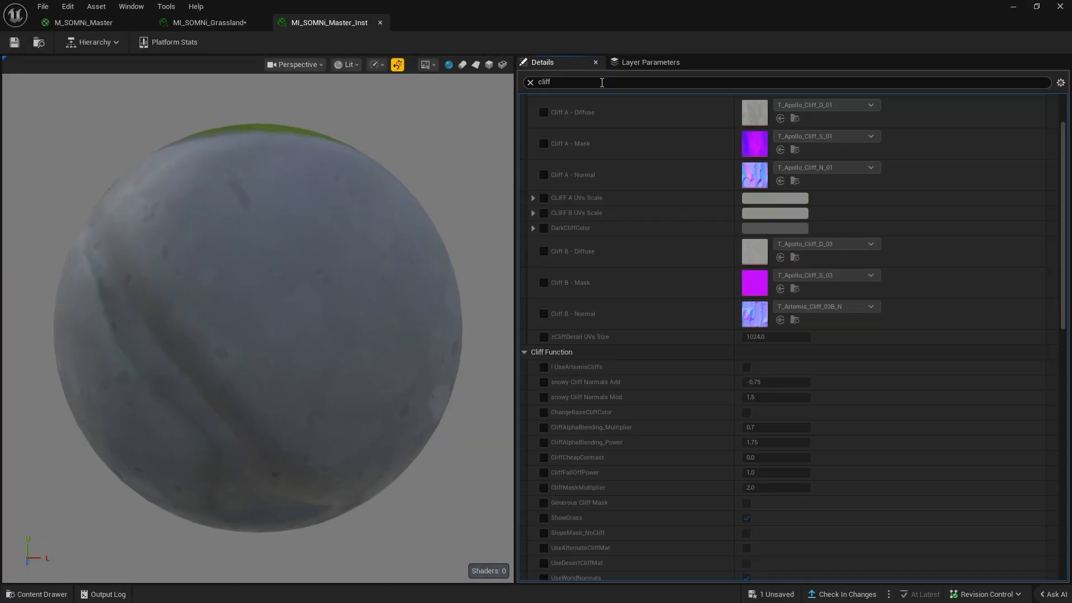
pyautogui.write('arid')
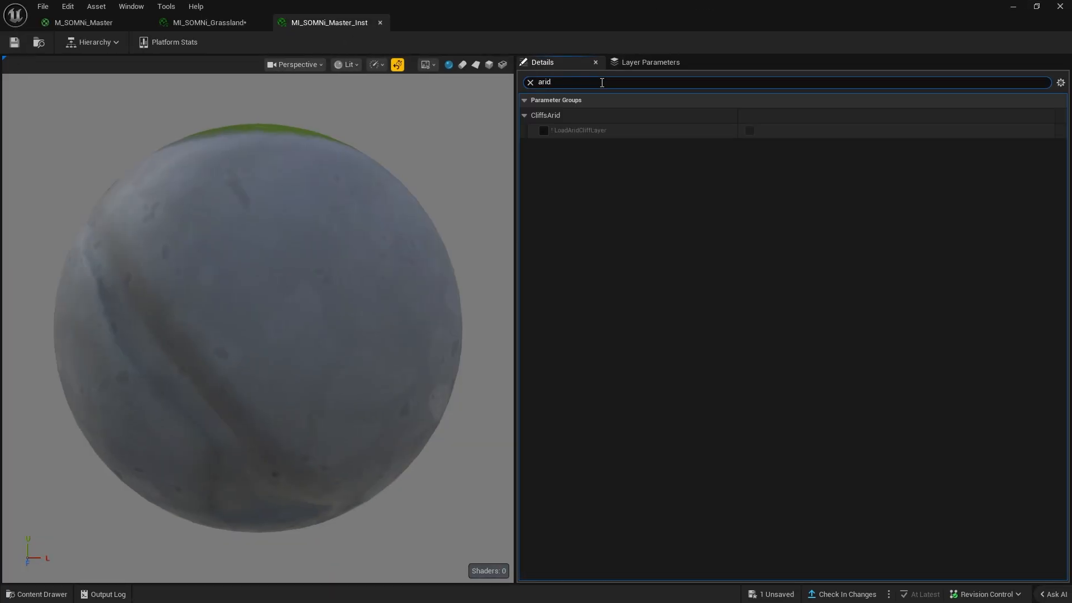
pyautogui.click(542, 129)
pyautogui.click(749, 132)
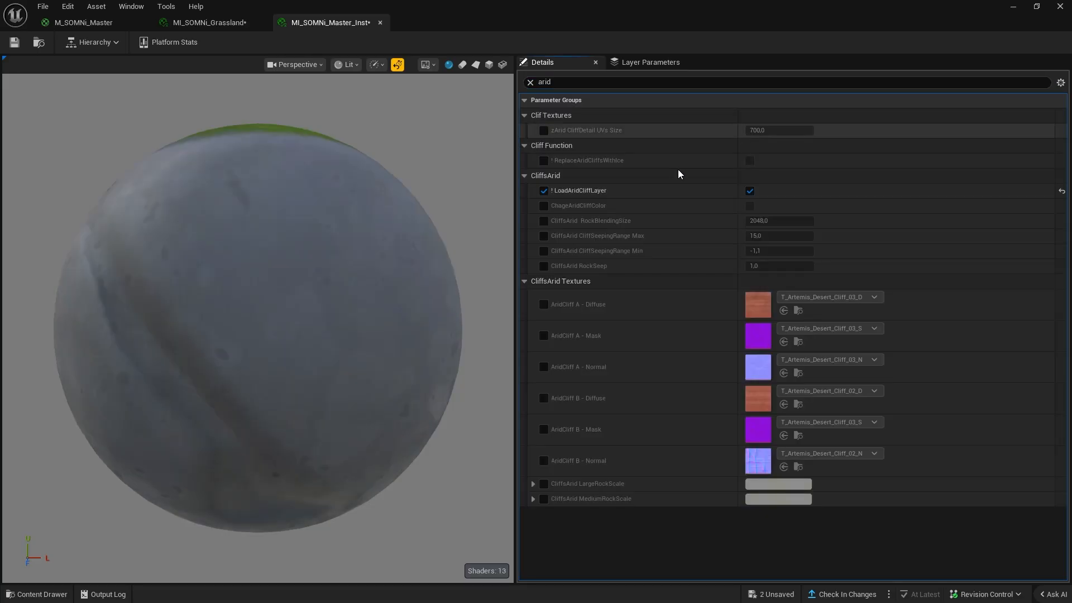
pyautogui.click(38, 46)
pyautogui.click(1014, 6)
# - Try MI_SOMNi_Master_Inst as the landscape material of LandscapeStreamingProxy_3_2_0 and undo the assignment
pyautogui.moveTo(360, 329); pyautogui.dragTo(360, 413, button='right')
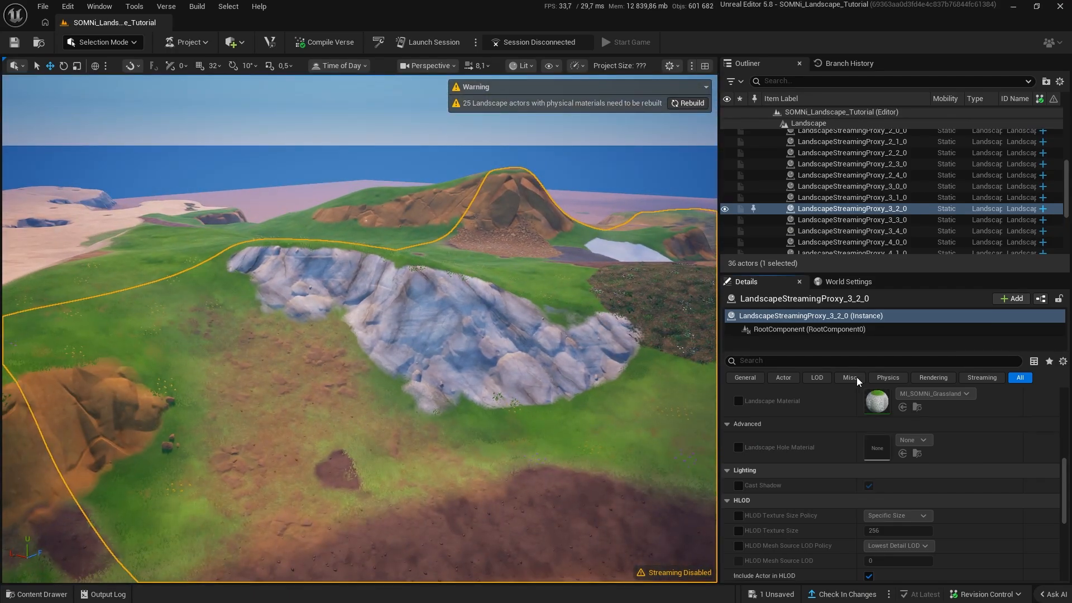
pyautogui.click(738, 400)
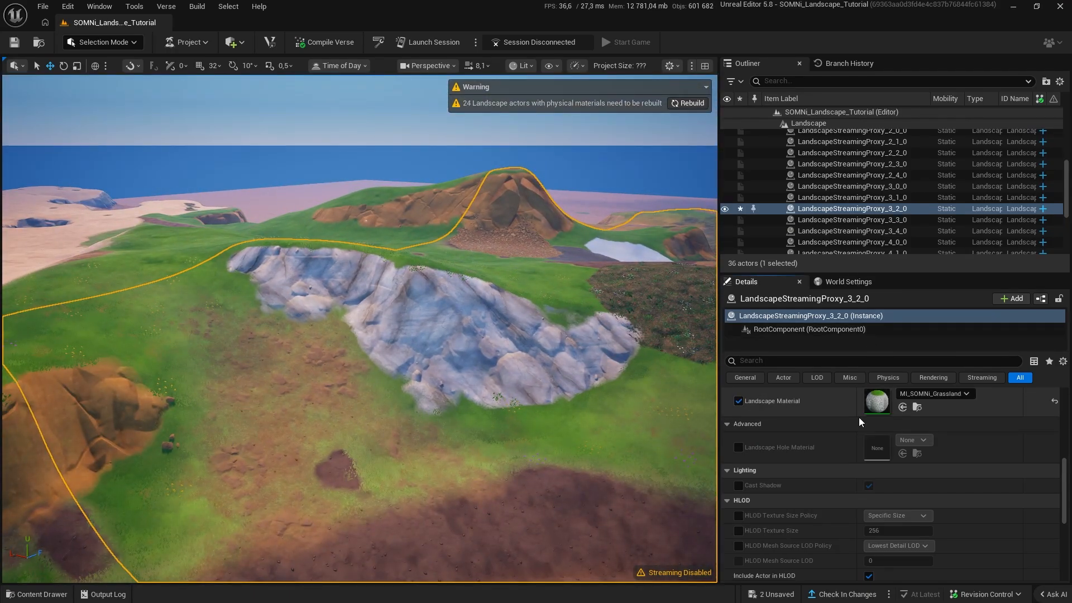
pyautogui.click(902, 407)
pyautogui.hotkey('ctrl', 'z')
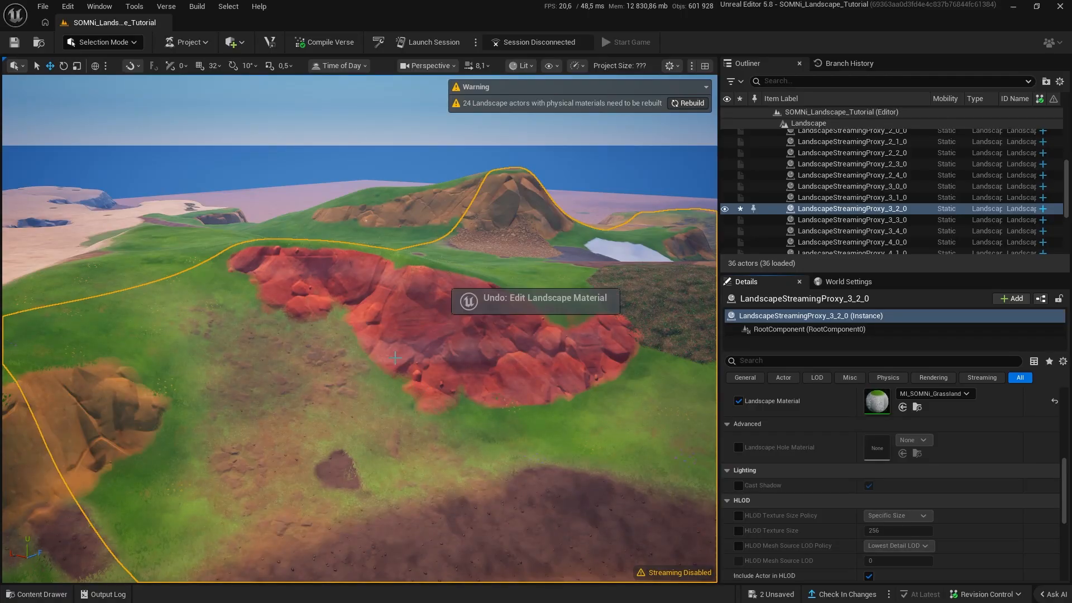
# - Override the landscape material of LandscapeStreamingProxy_2_2_0 with MI_SOMNi_Master_Inst
pyautogui.moveTo(316, 287); pyautogui.dragTo(296, 290, button='right')
pyautogui.moveTo(527, 301); pyautogui.dragTo(527, 338, button='right')
pyautogui.click(315, 350)
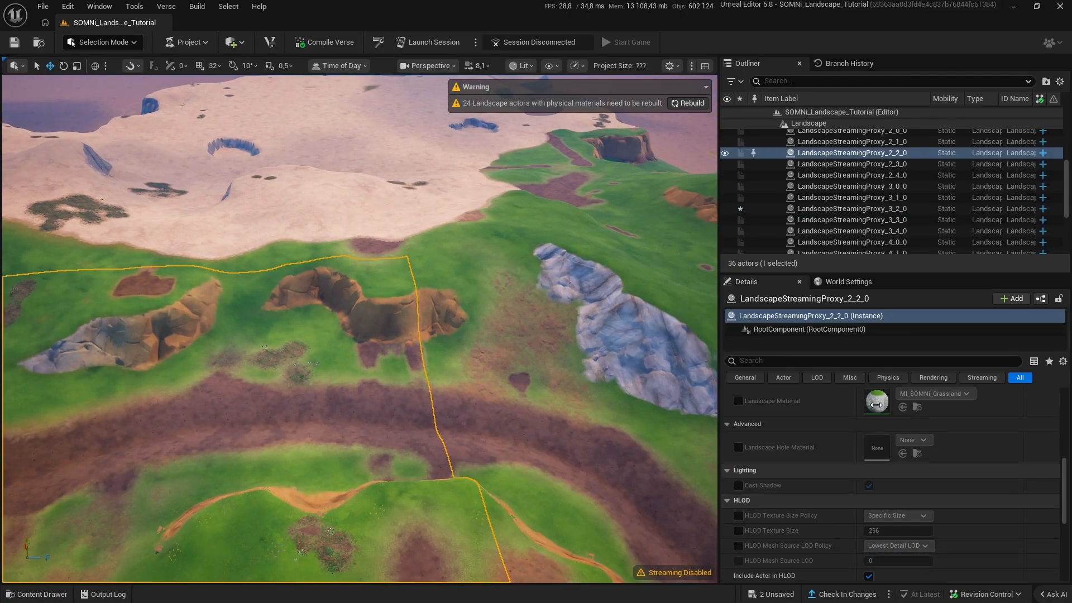
pyautogui.click(738, 401)
pyautogui.click(738, 400)
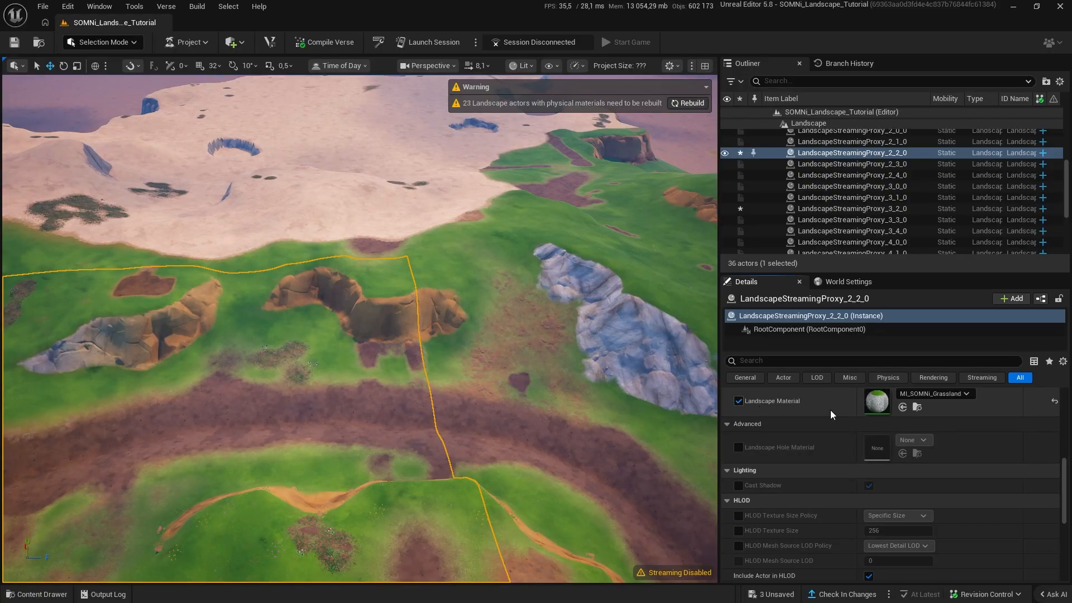
pyautogui.click(901, 407)
# - Paint the DesertCliff layer over the cliff on the 2_2_0 landscape tile and return to Selection Mode to compare the cliffs
pyautogui.moveTo(526, 335); pyautogui.dragTo(491, 326, button='right')
pyautogui.press('g')
pyautogui.hotkey('shift', '2')
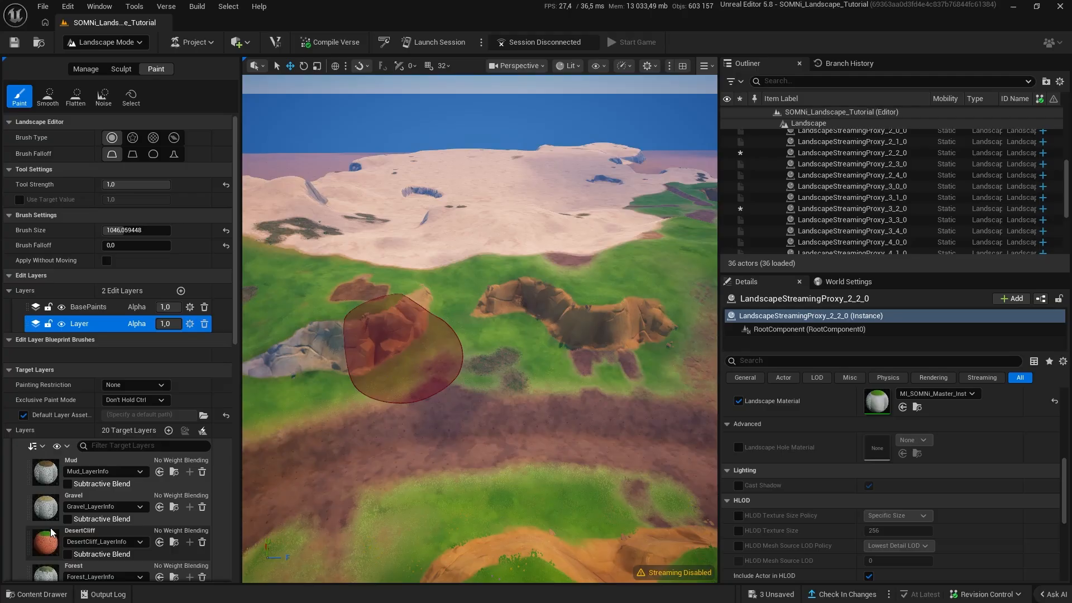
pyautogui.click(91, 530)
pyautogui.moveTo(385, 328)
pyautogui.mouseDown()
pyautogui.moveTo(313, 350)
pyautogui.moveTo(347, 359)
pyautogui.mouseUp()
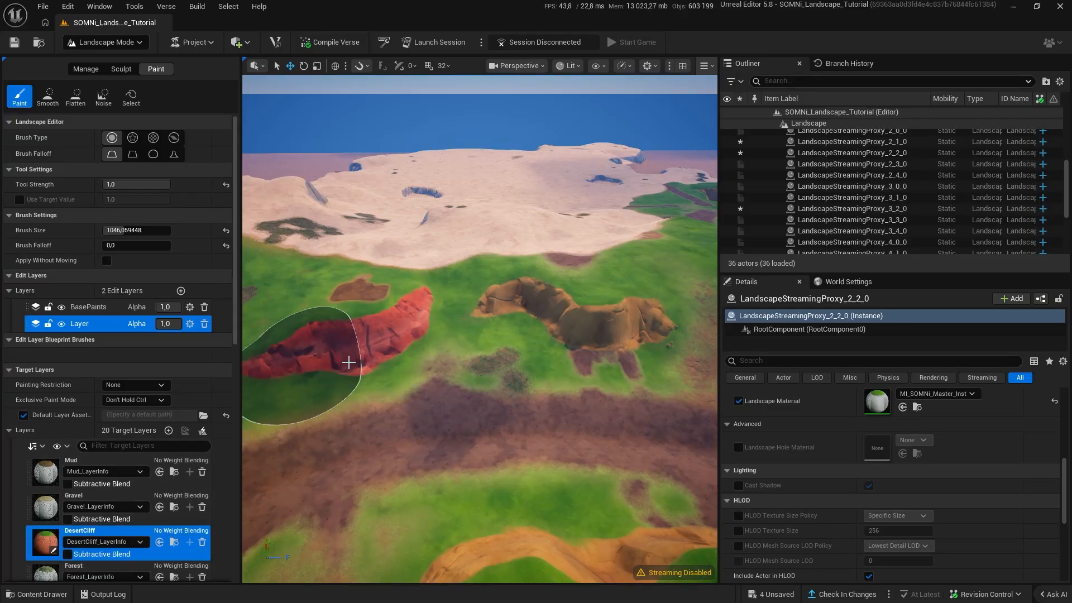
pyautogui.hotkey('shift', '1')
pyautogui.moveTo(438, 353); pyautogui.dragTo(481, 353, button='right')
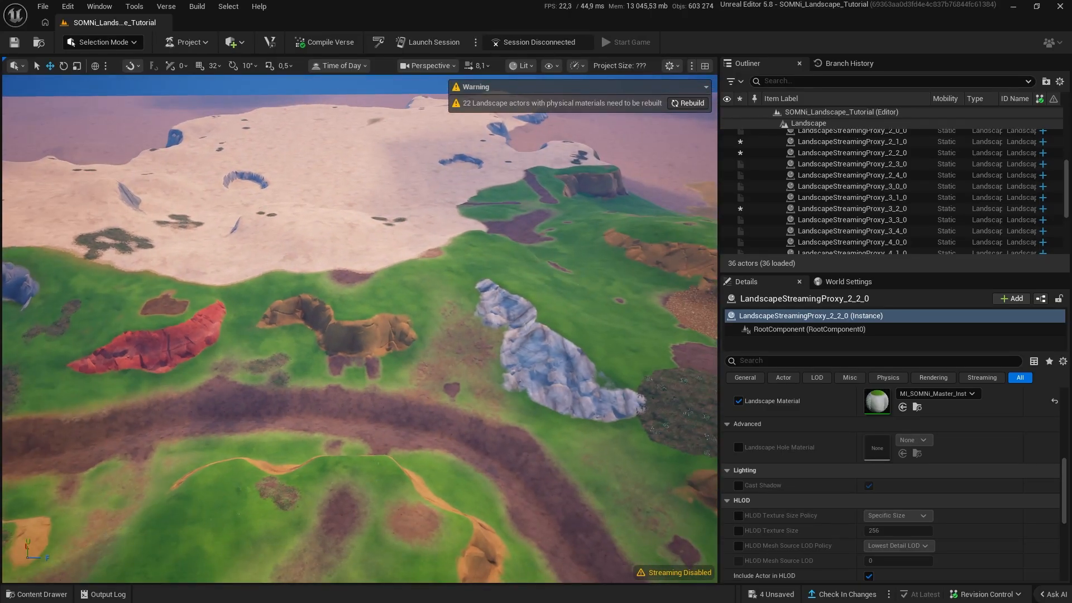
# - Try the MI_SOMNi_Grassland material from LandscapeStreamingProxy_3_2_0 on LandscapeStreamingProxy_2_2_0 and undo the assignment
pyautogui.click(481, 354)
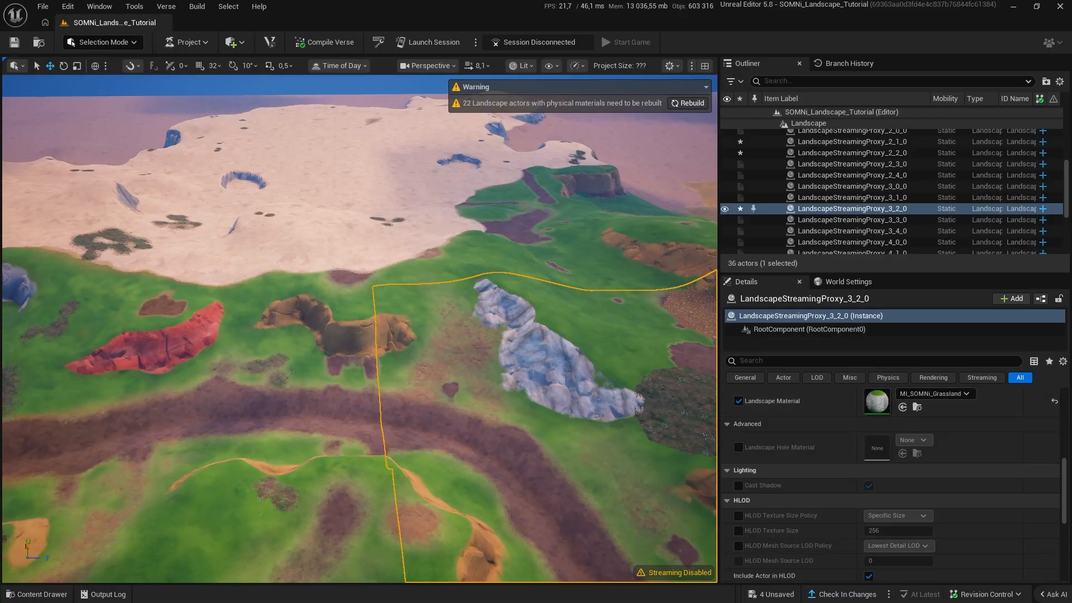
pyautogui.click(276, 407)
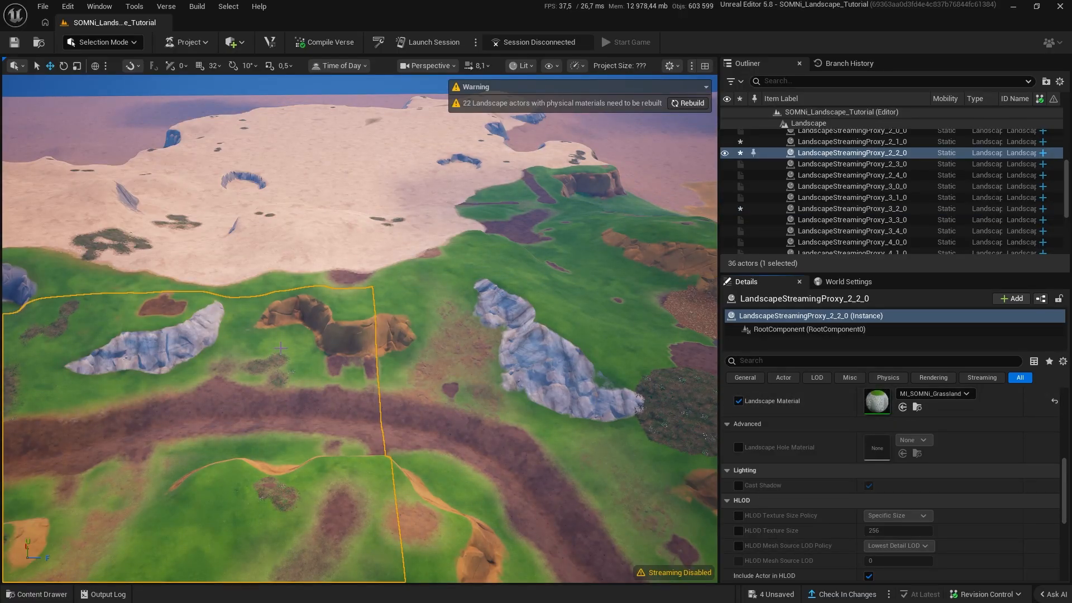
pyautogui.hotkey('ctrl', 'z')
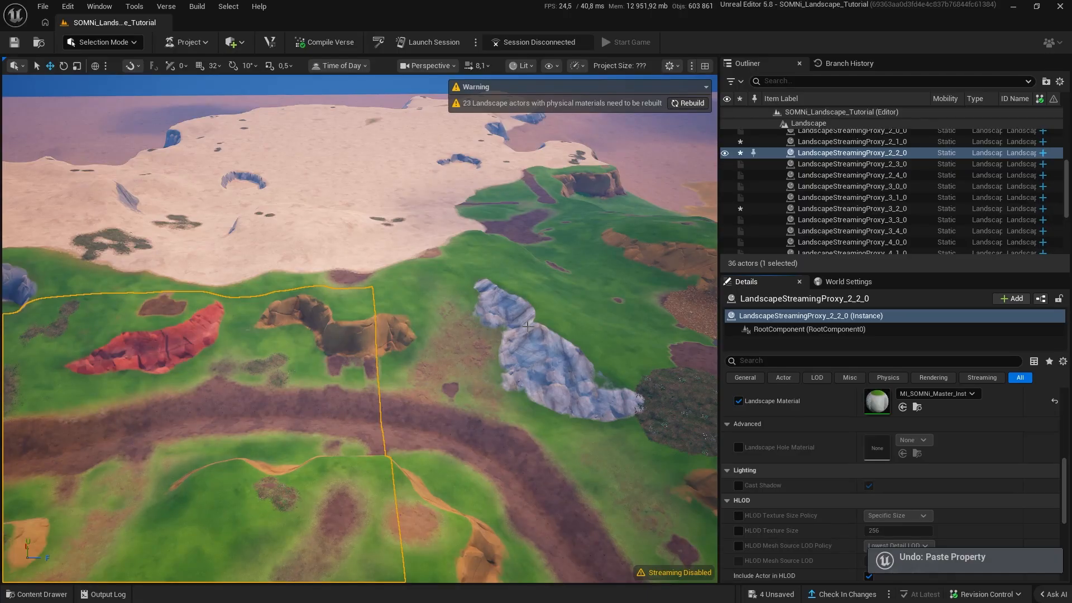
# - Clear the arid filter in MI_SOMNi_Grassland, examine its cliff, forest, scree, sand and gravel texture parameters, and cancel the autosave
pyautogui.hotkey('alt', 'Tab')
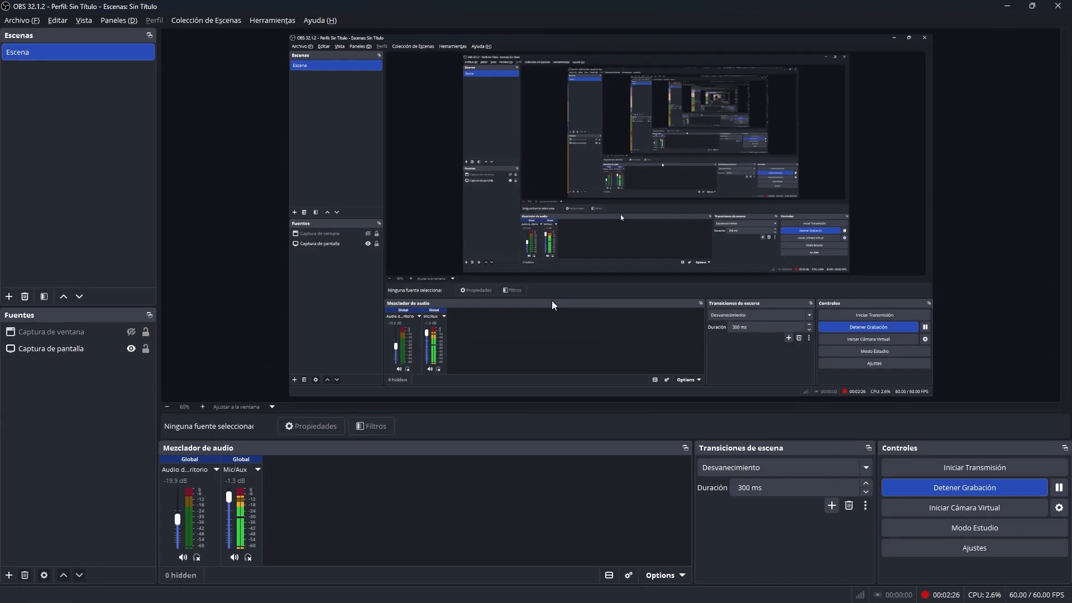
pyautogui.hotkey('alt', 'Tab')
pyautogui.hotkey('alt', 'Tab')
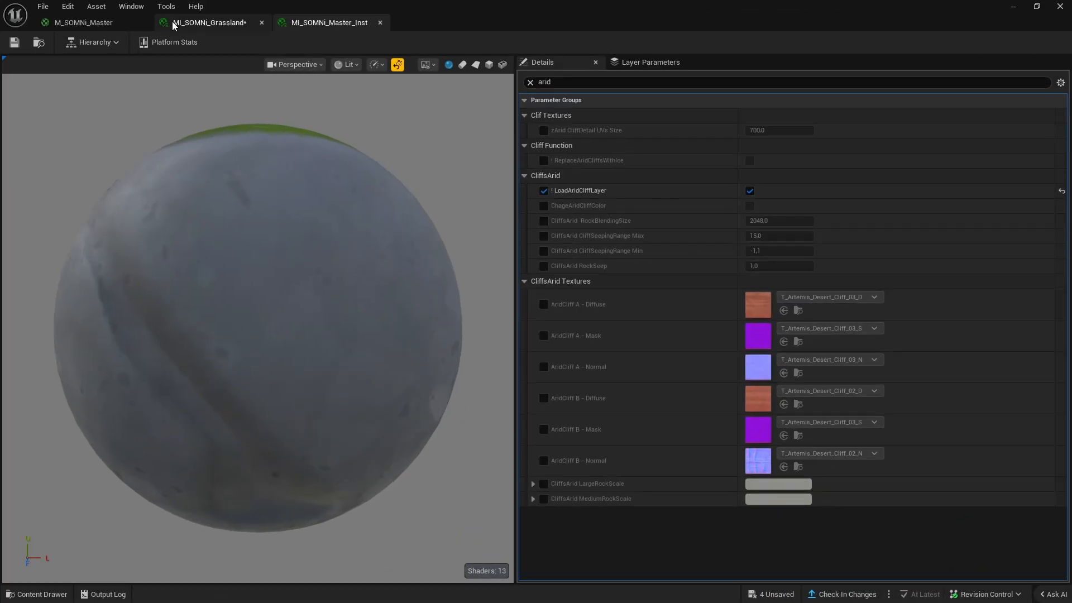
pyautogui.click(530, 82)
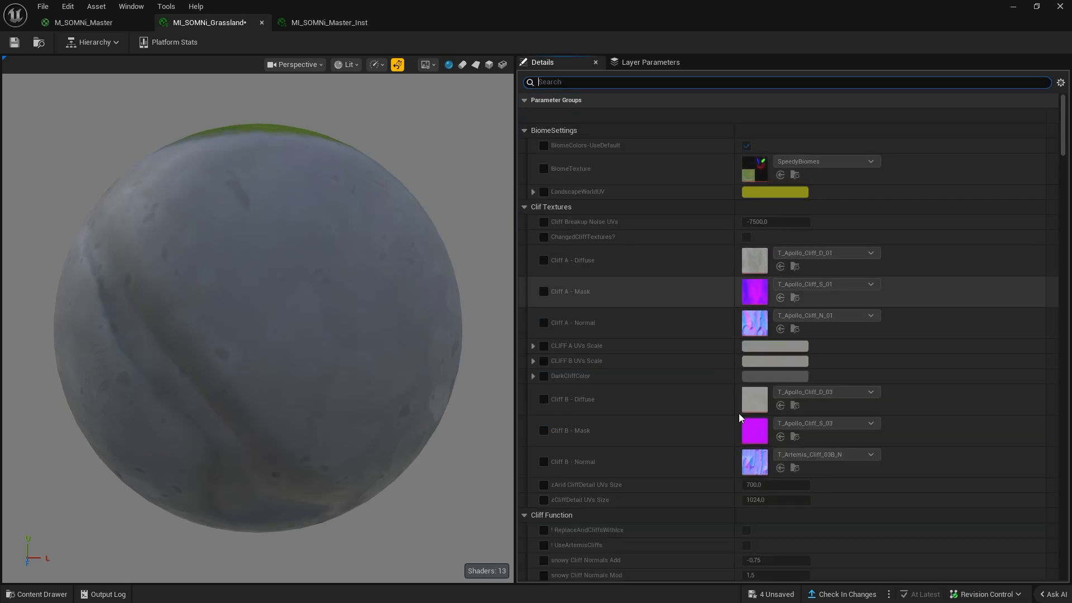
pyautogui.scroll(-5, 615, 291)
pyautogui.scroll(-20, 725, 337)
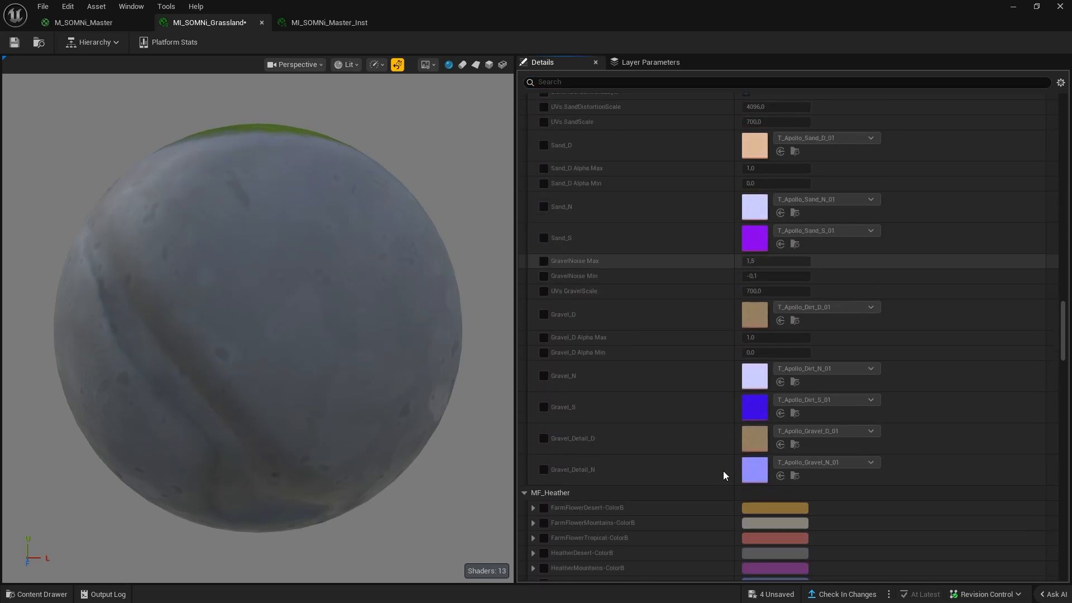
pyautogui.scroll(1, 740, 580)
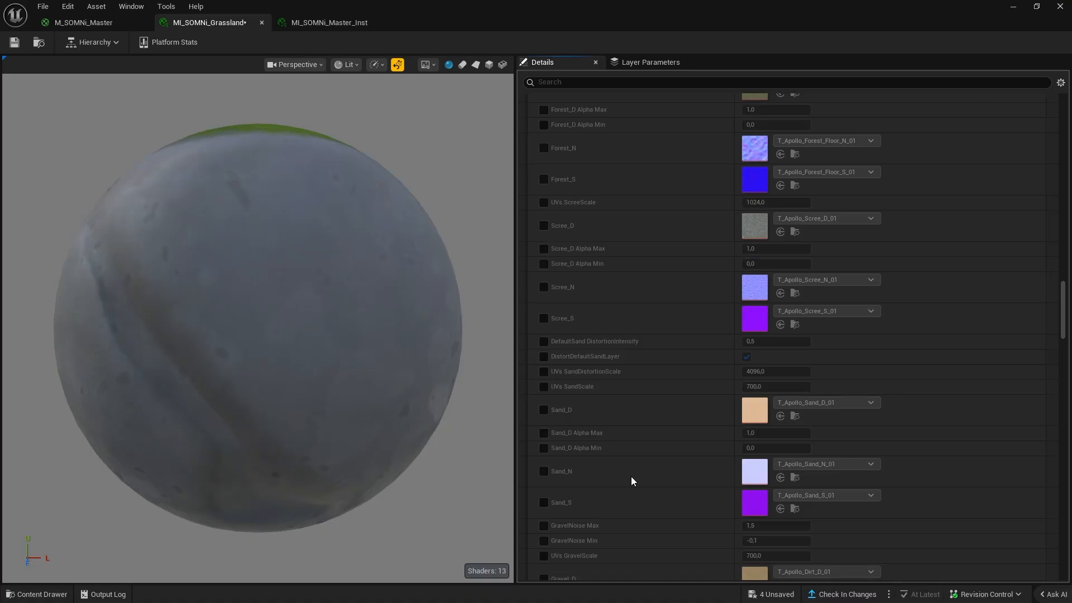
pyautogui.moveTo(634, 480); pyautogui.dragTo(660, 582, button='right')
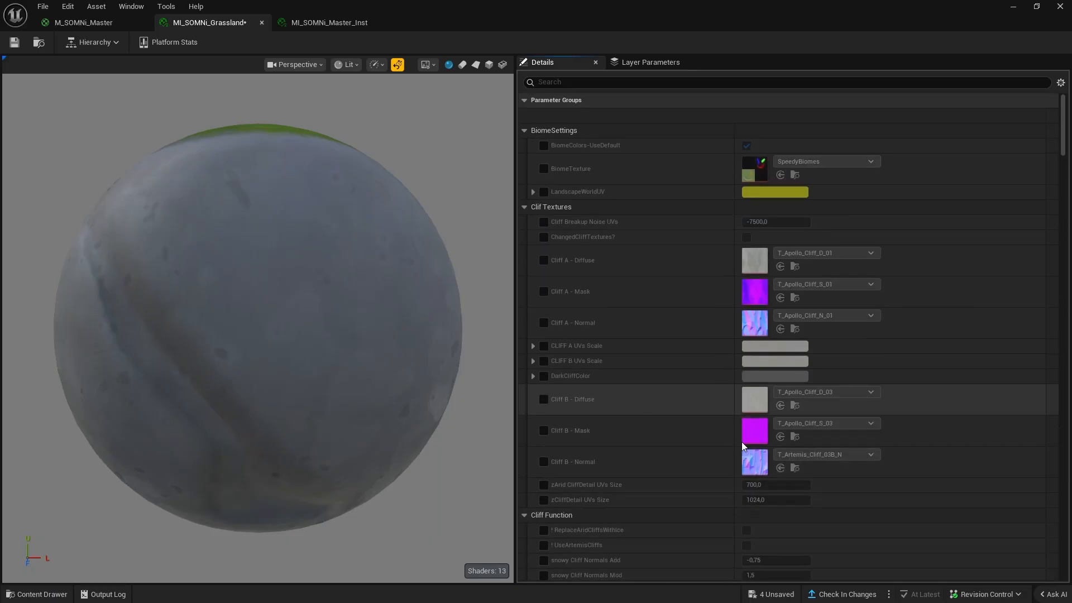
pyautogui.moveTo(743, 446); pyautogui.dragTo(755, 99, button='right')
pyautogui.moveTo(787, 514); pyautogui.dragTo(794, 81, button='right')
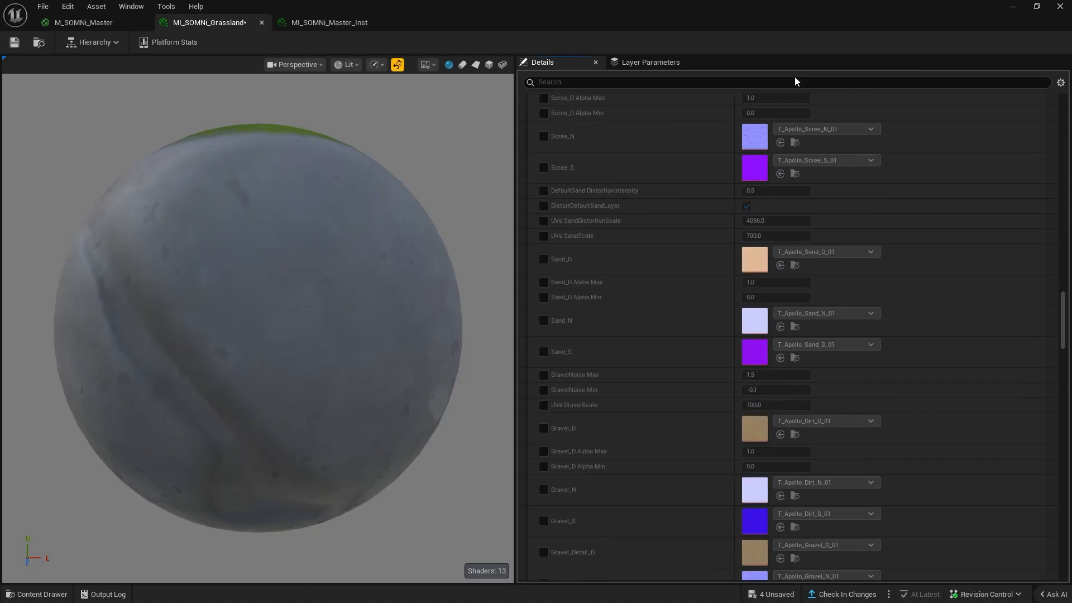
pyautogui.moveTo(894, 166); pyautogui.dragTo(896, 578, button='right')
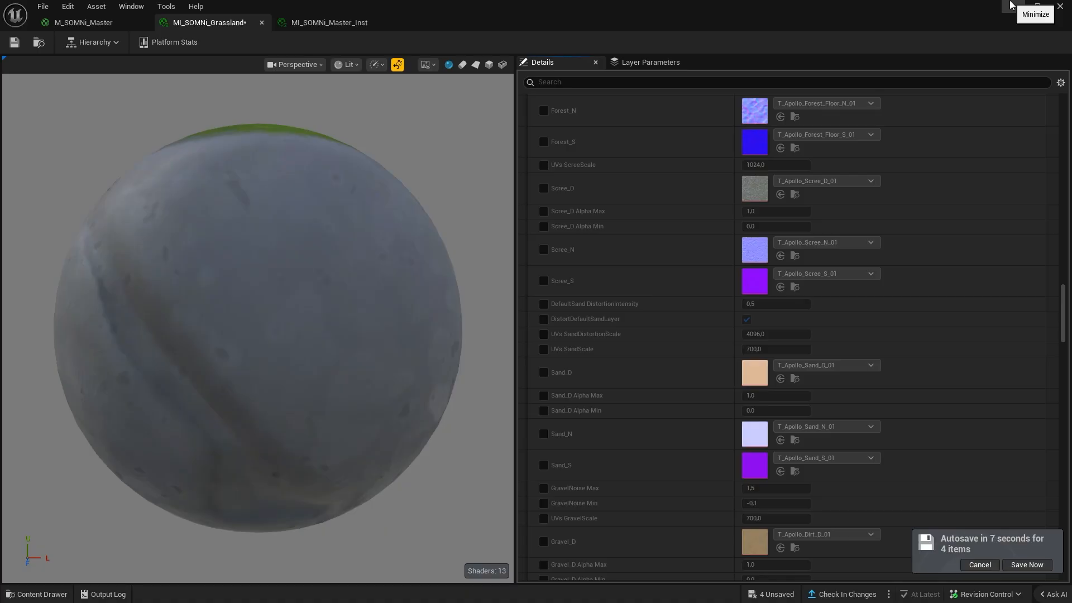
pyautogui.click(977, 563)
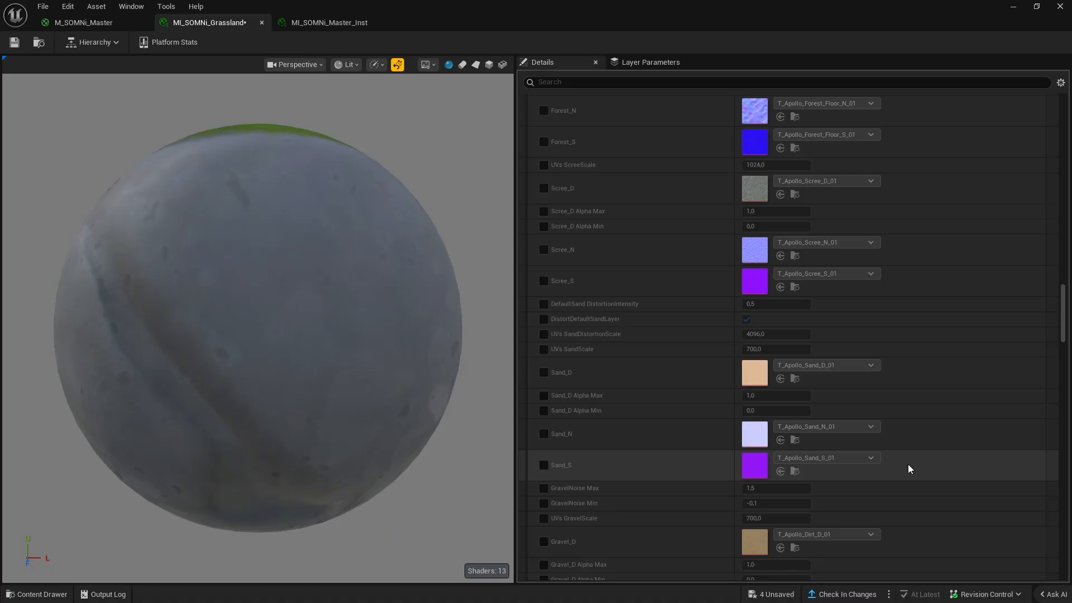
# - Examine how the SwampFloor and ForestFloor layers are blended in the M_SOMNi_Master material graph
pyautogui.click(128, 28)
pyautogui.scroll(4, 614, 129)
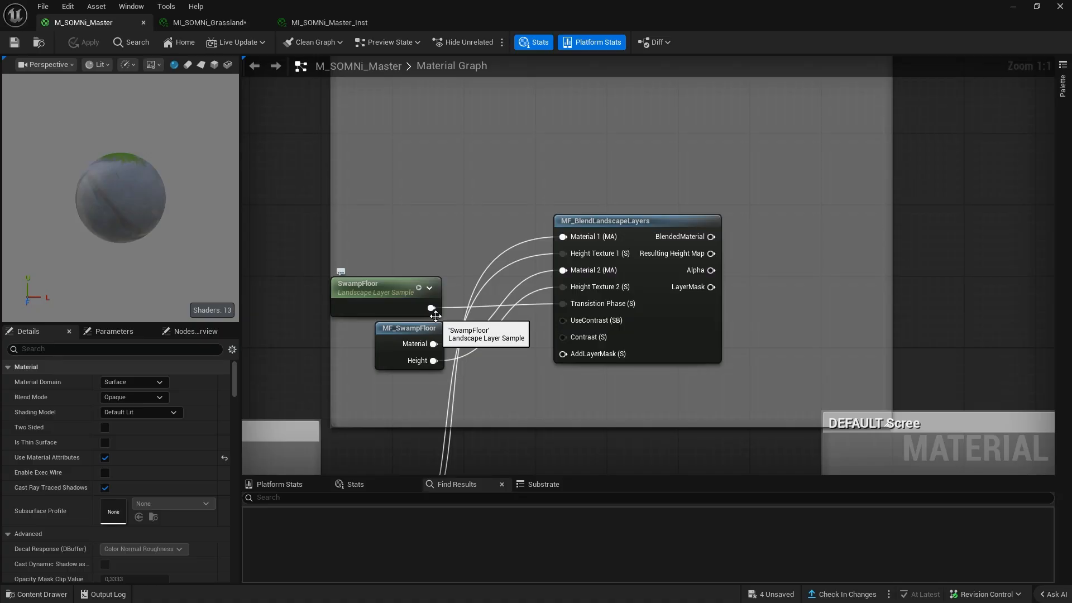
pyautogui.scroll(-4, 618, 322)
pyautogui.moveTo(590, 312); pyautogui.dragTo(906, 183, button='right')
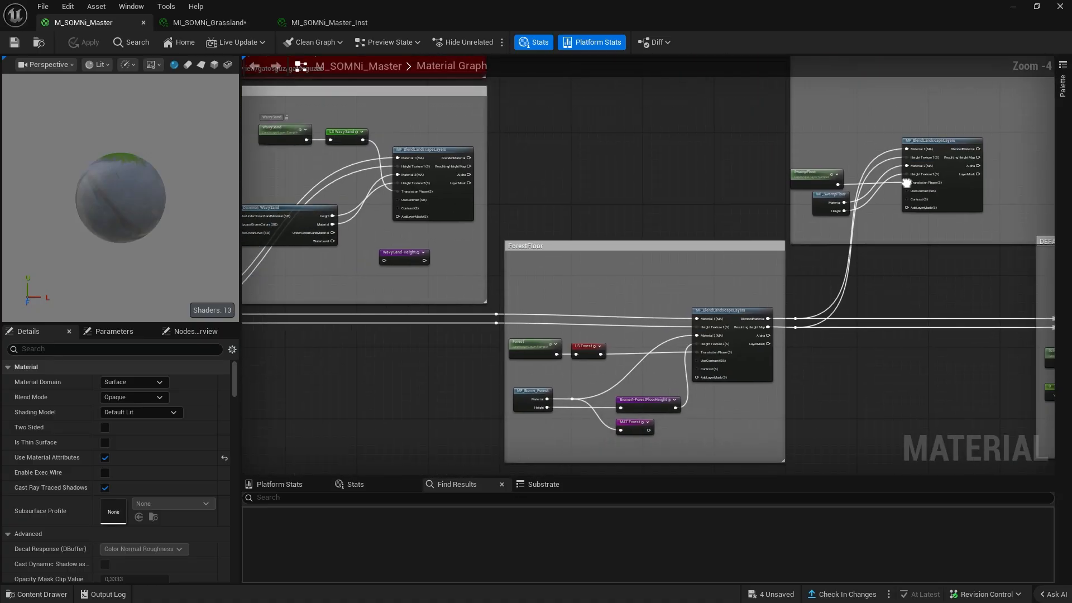
pyautogui.moveTo(461, 225)
pyautogui.mouseDown(button='right')
pyautogui.moveTo(735, 229)
pyautogui.moveTo(844, 251)
pyautogui.mouseUp(button='right')
pyautogui.moveTo(901, 281); pyautogui.dragTo(447, 161, button='right')
pyautogui.scroll(3, 643, 199)
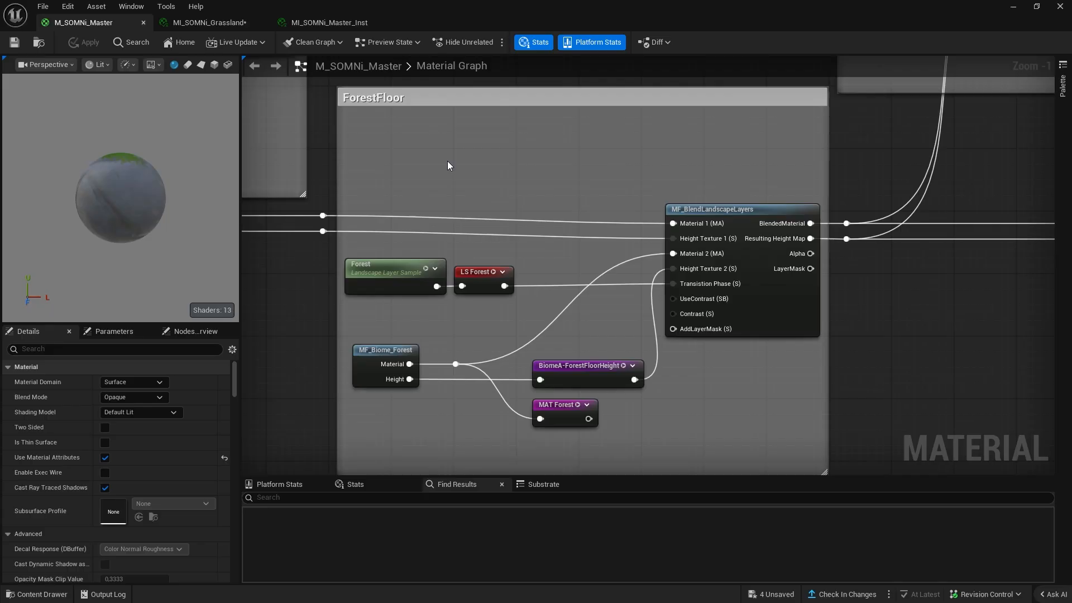
# - Return to the level and select LandscapeStreamingProxy_3_2_0 to examine the area its tile covers
pyautogui.click(1012, 6)
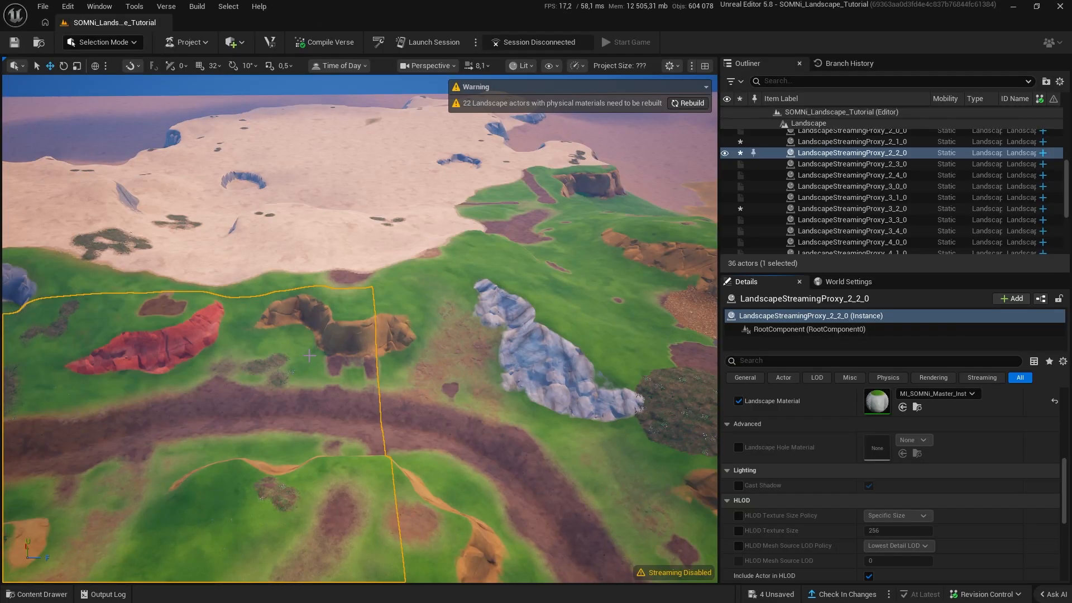
pyautogui.moveTo(310, 355); pyautogui.dragTo(218, 400, button='right')
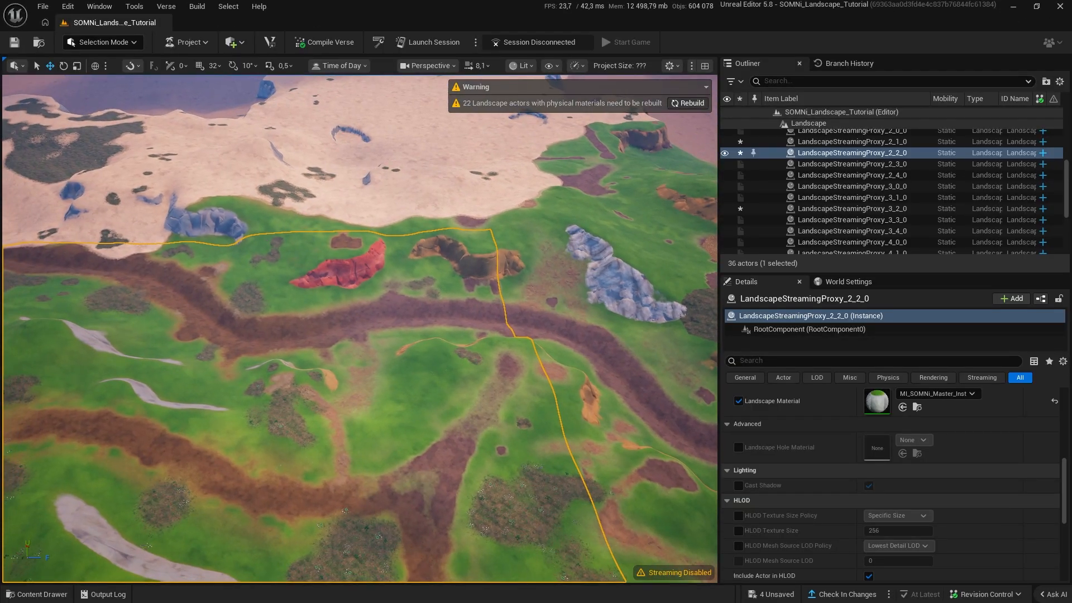
pyautogui.click(362, 323)
pyautogui.moveTo(361, 324); pyautogui.dragTo(519, 274, button='right')
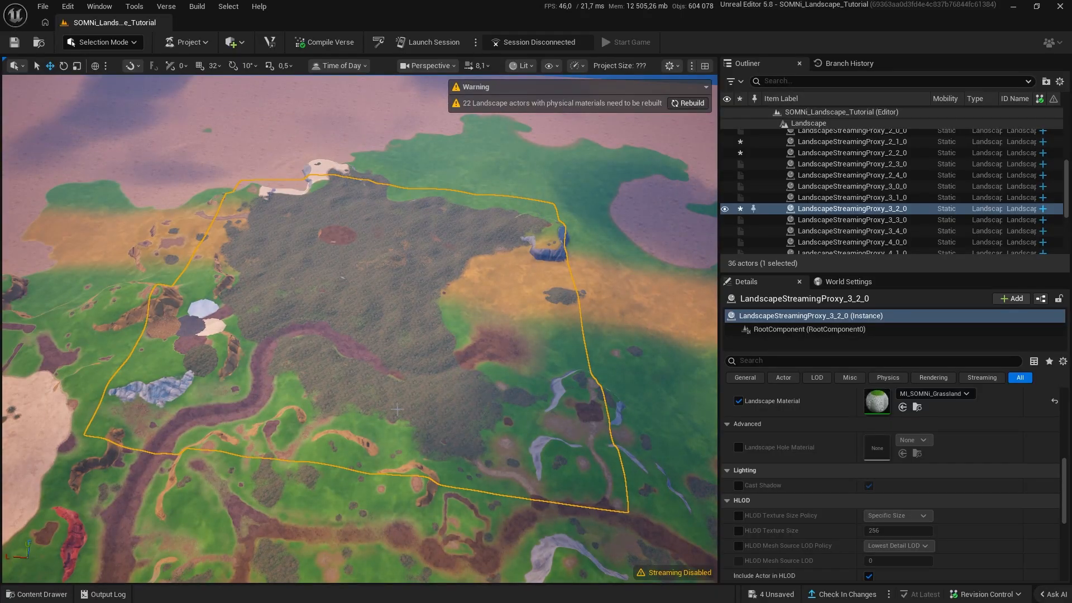
pyautogui.moveTo(328, 324); pyautogui.dragTo(363, 374, button='right')
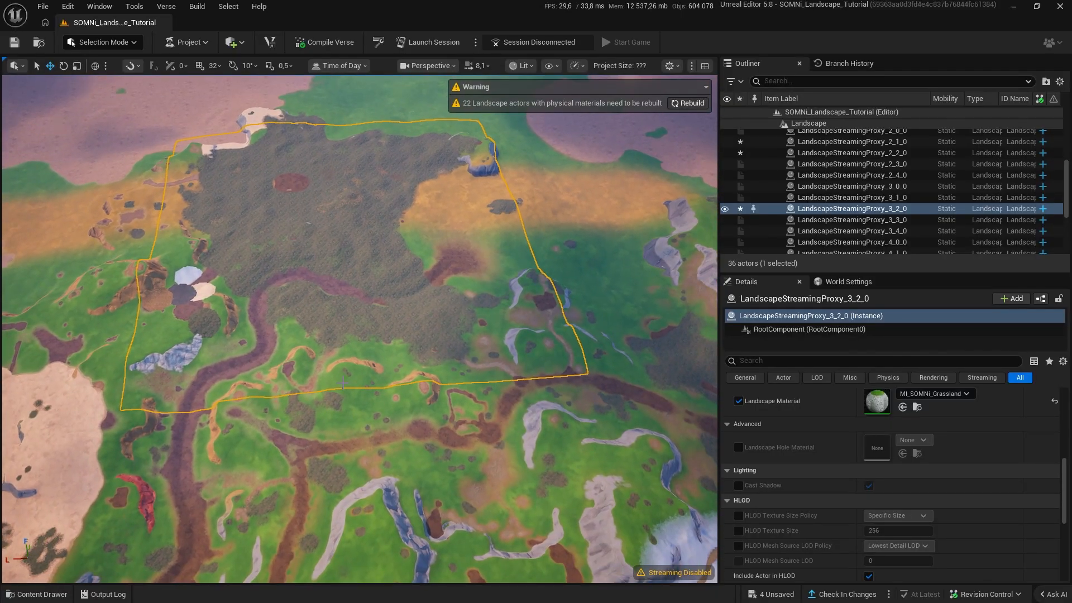
# - Select landscape tiles 2_1_0, 2_2_0, 3_1_0, 2_3_0 and 3_3_0 together to inspect the area they cover, and clear the selection
pyautogui.click(145, 435)
pyautogui.keyDown('ctrl'); pyautogui.click(110, 442); pyautogui.keyUp('ctrl')
pyautogui.keyDown('ctrl'); pyautogui.click(110, 391); pyautogui.keyUp('ctrl')
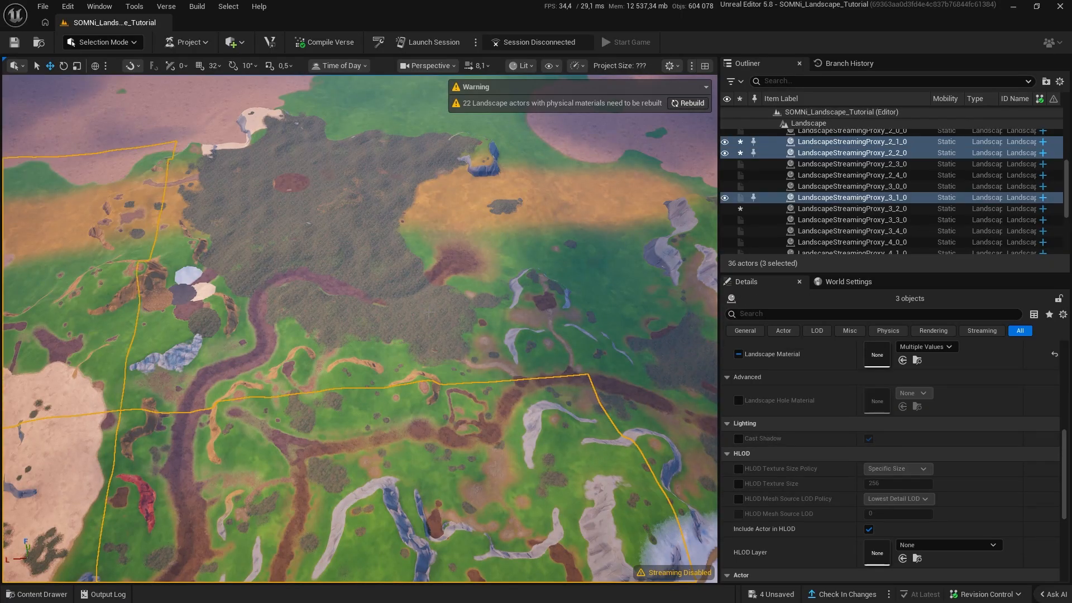
pyautogui.keyDown('ctrl'); pyautogui.click(631, 323); pyautogui.keyUp('ctrl')
pyautogui.keyDown('ctrl'); pyautogui.click(664, 413); pyautogui.keyUp('ctrl')
pyautogui.moveTo(664, 413); pyautogui.dragTo(686, 366, button='right')
pyautogui.press('w')
pyautogui.scroll(3, 653, 360)
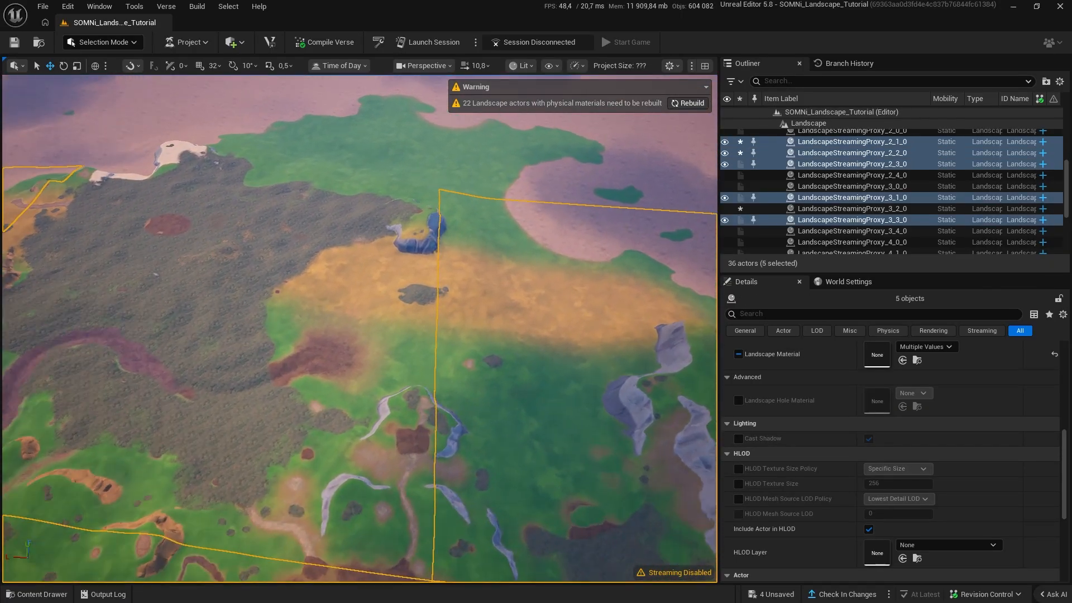
pyautogui.press('w')
pyautogui.moveTo(596, 391)
pyautogui.mouseDown(button='right')
pyautogui.moveTo(603, 352)
pyautogui.moveTo(475, 358)
pyautogui.moveTo(596, 391)
pyautogui.mouseUp(button='right')
pyautogui.press('Escape')
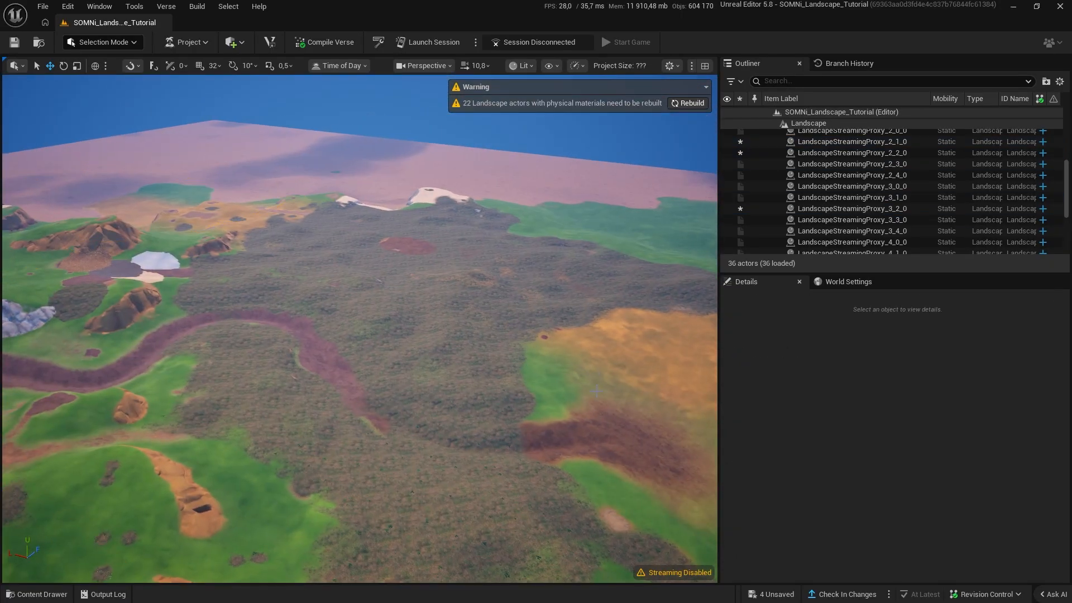
# - Duplicate the M_SOMNi_Master material in the SOMNi_Landscape_v3 folder and name the copy M_SOMNi_Swamp
pyautogui.hotkey('alt', 'Tab')
pyautogui.click(463, 318)
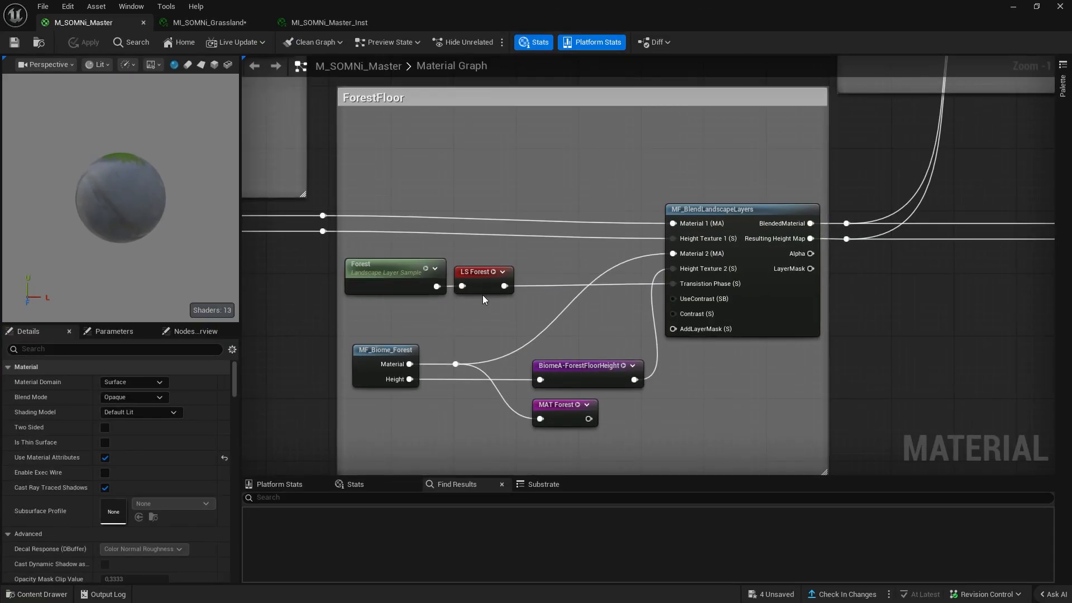
pyautogui.hotkey('ctrl', 'space')
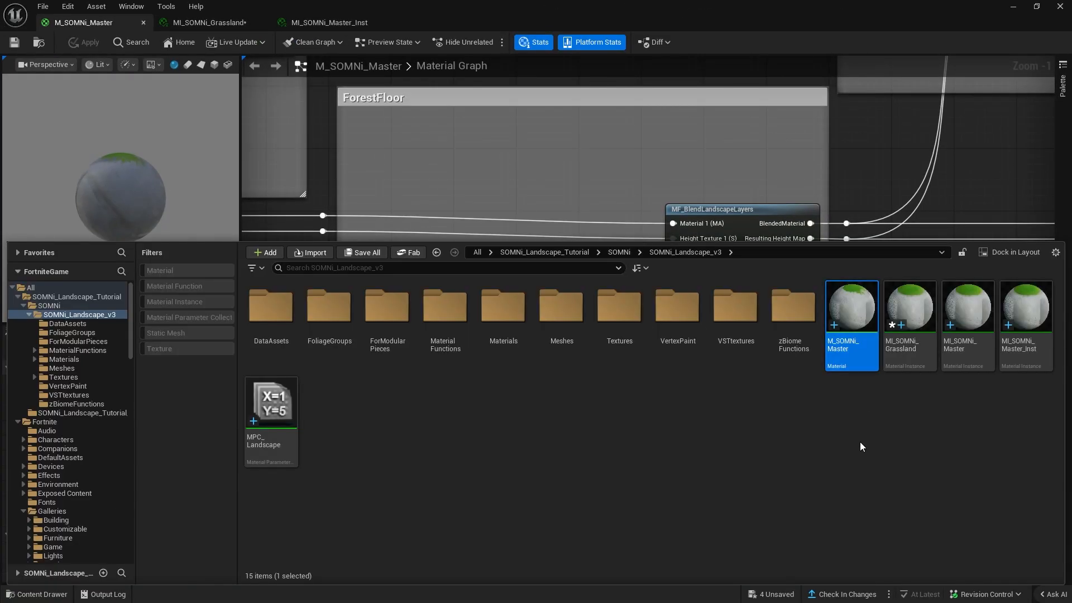
pyautogui.hotkey('ctrl', 'd')
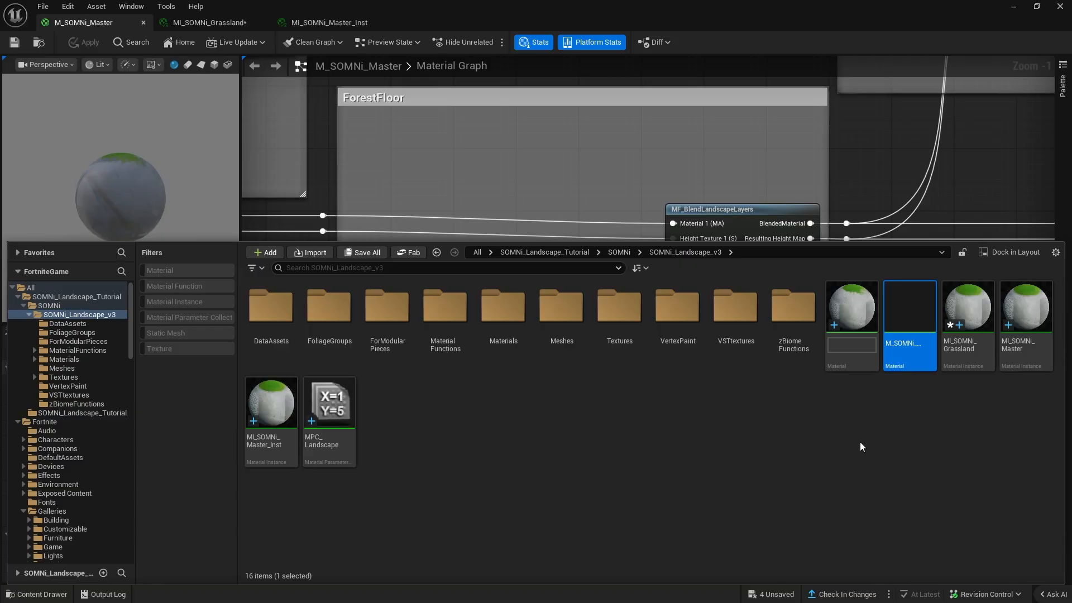
pyautogui.write('M_SOMNi_M')
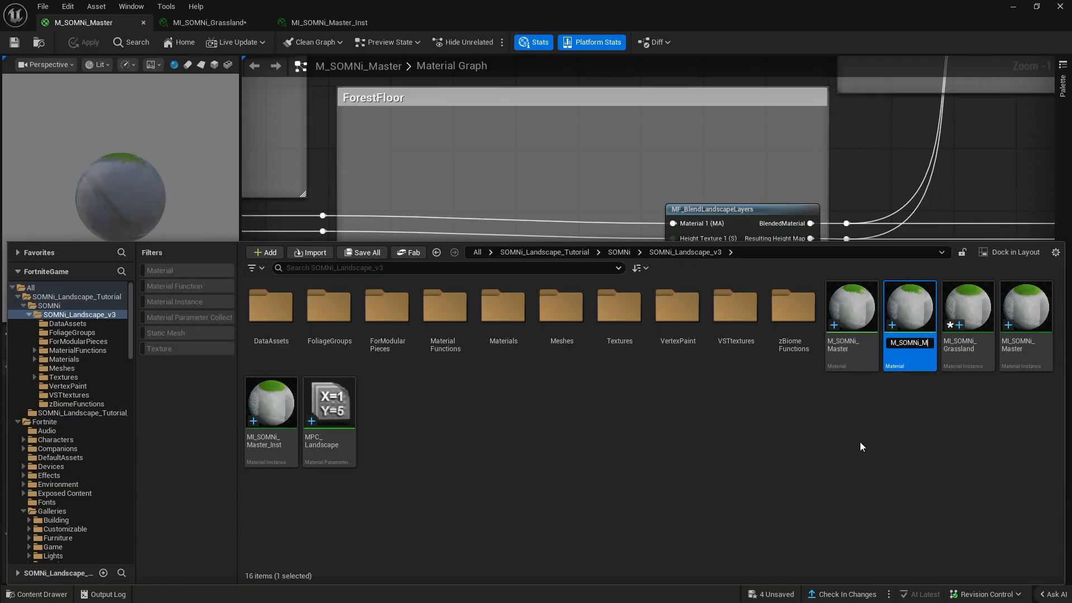
pyautogui.press('BackSpace')
pyautogui.press('BackSpace')
pyautogui.write('_Swamp')
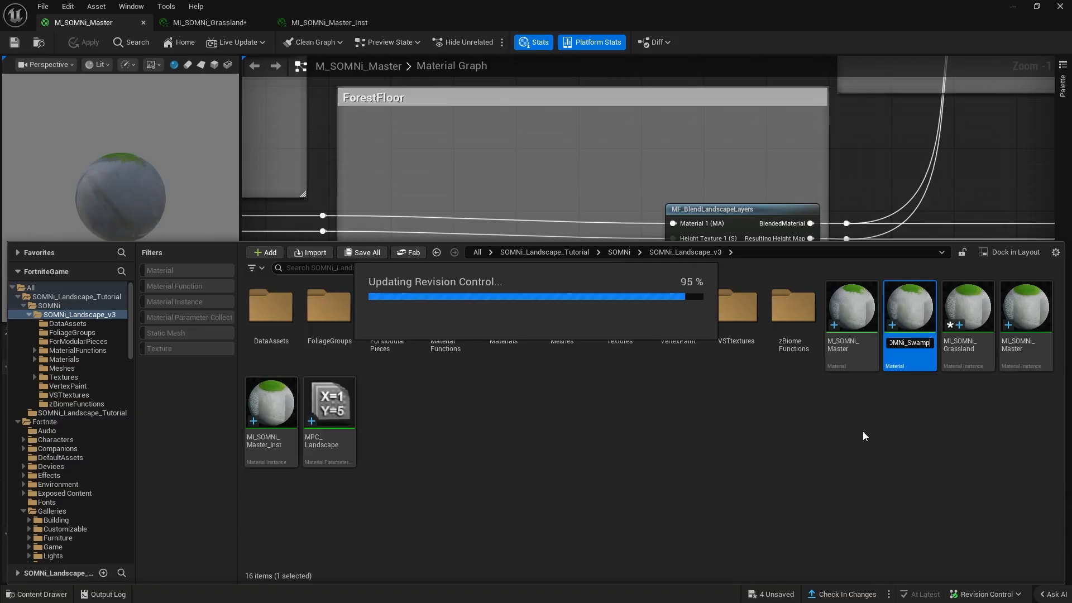
pyautogui.press('Return')
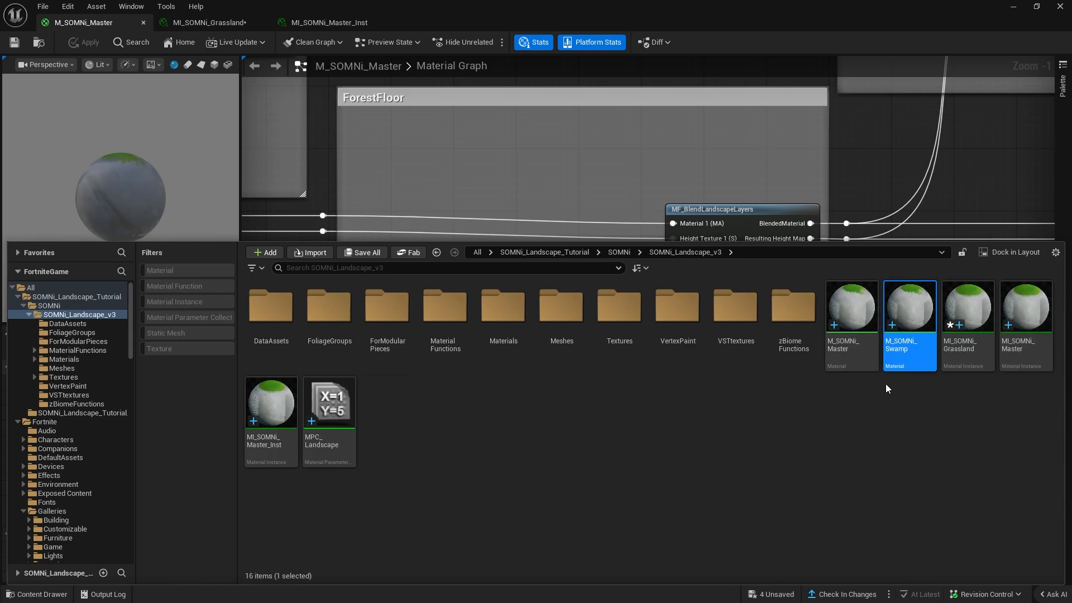
# - Open the M_SOMNi_Swamp material and locate the ForestFloor layer group in its graph
pyautogui.doubleClick(910, 337)
pyautogui.scroll(-2, 995, 159)
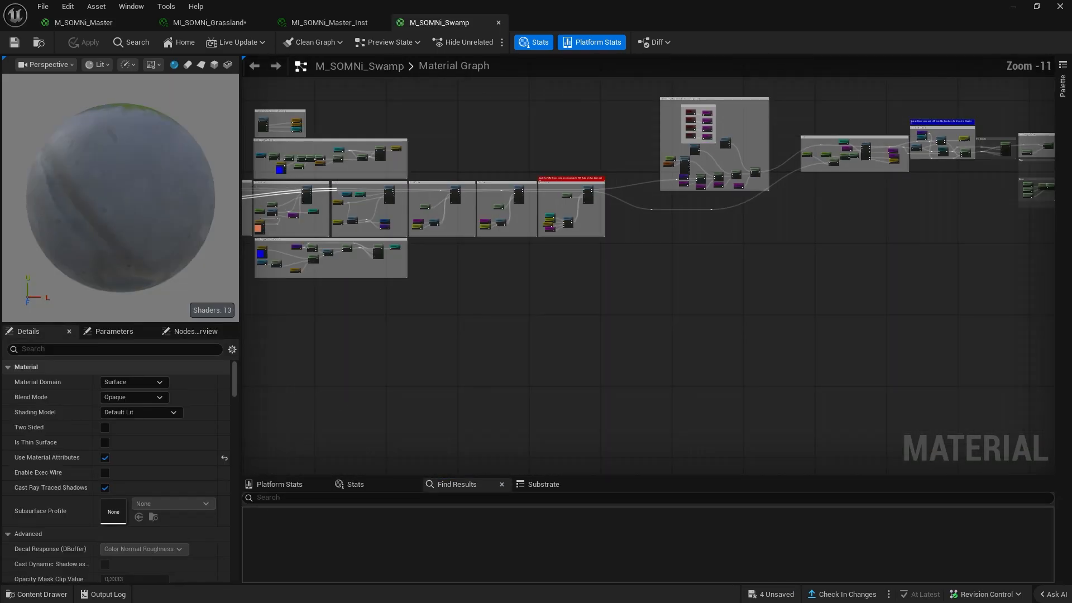
pyautogui.moveTo(715, 162); pyautogui.dragTo(916, 212, button='right')
pyautogui.scroll(4, 403, 239)
pyautogui.moveTo(402, 239); pyautogui.dragTo(987, 296, button='right')
pyautogui.scroll(3, 584, 299)
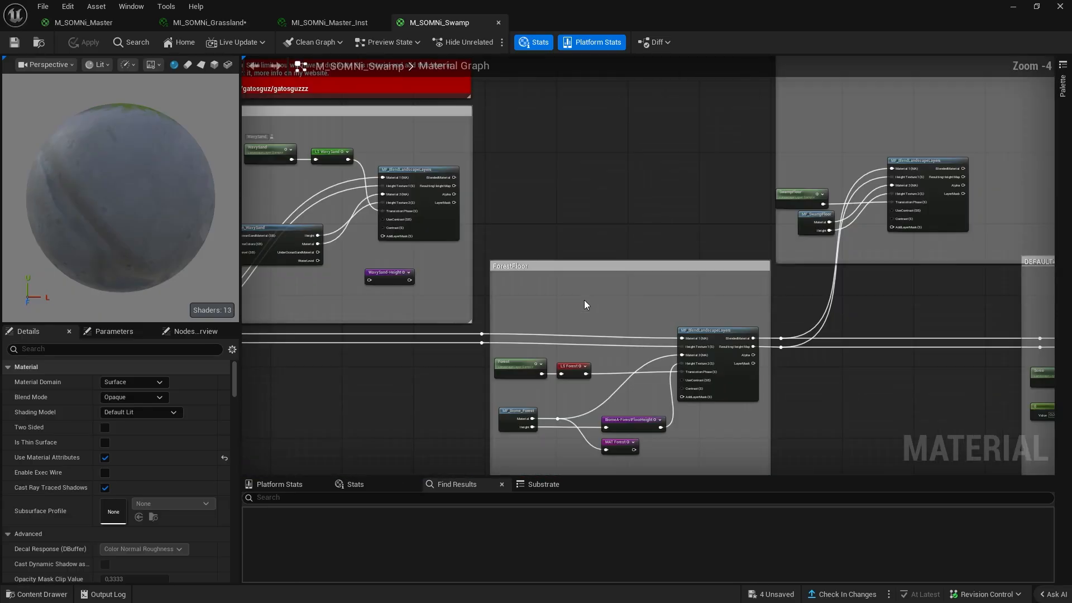
pyautogui.scroll(3, 584, 300)
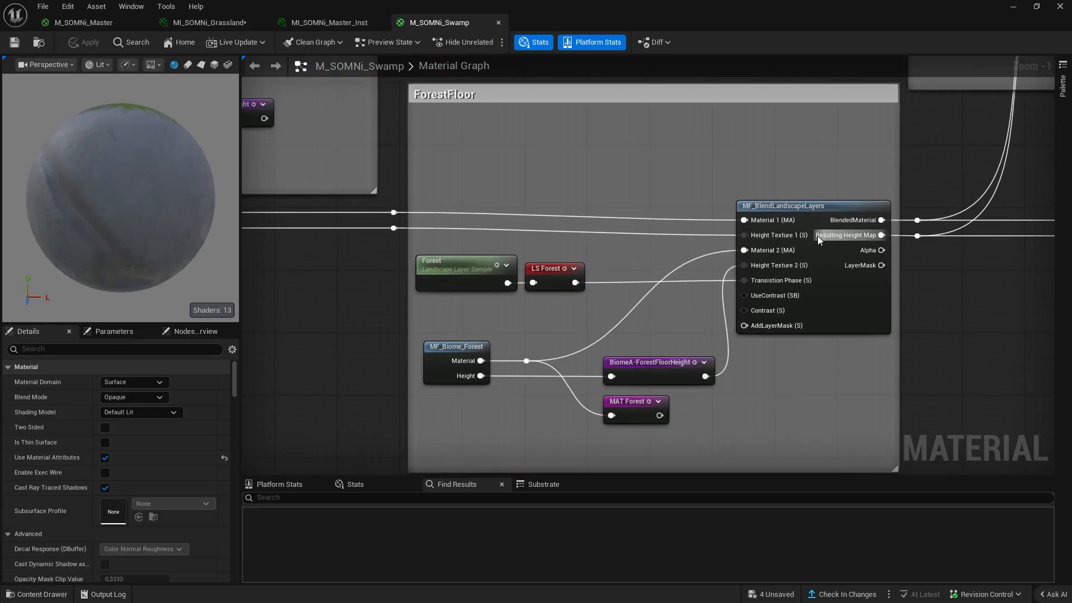
pyautogui.moveTo(471, 188); pyautogui.dragTo(413, 304, button='right')
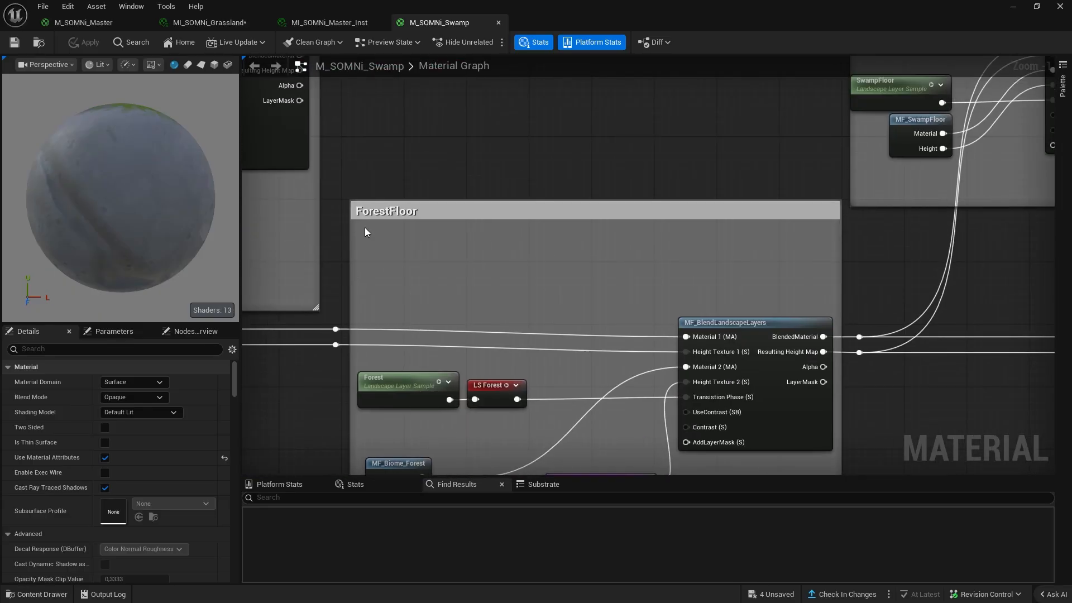
pyautogui.moveTo(411, 344); pyautogui.dragTo(357, 262, button='right')
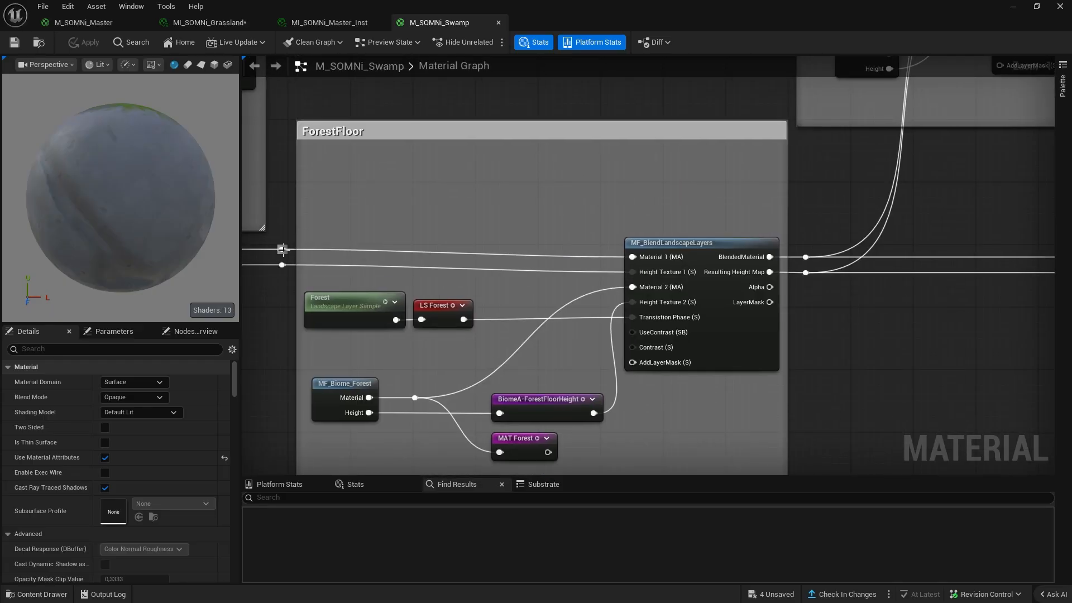
# - Bypass the ForestFloor blend by connecting both incoming reroute nodes directly to the outgoing ones, and reposition MF_BlendLandscapeLayers and MF_Biome_Forest
pyautogui.moveTo(283, 249); pyautogui.dragTo(863, 257)
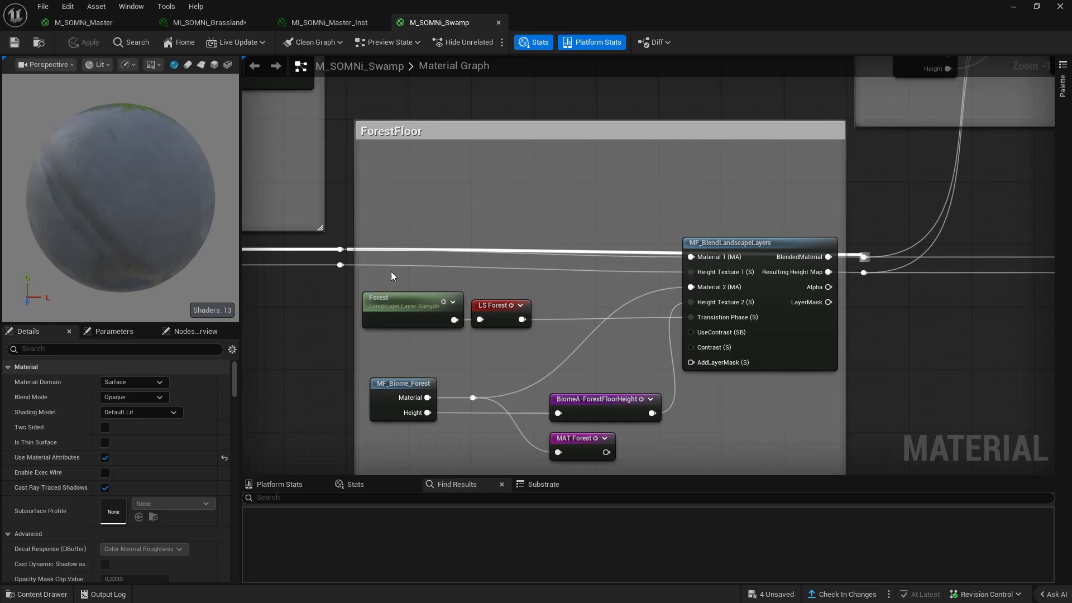
pyautogui.moveTo(337, 266); pyautogui.dragTo(863, 273)
pyautogui.moveTo(800, 336); pyautogui.dragTo(792, 383)
pyautogui.moveTo(394, 387); pyautogui.dragTo(422, 385)
pyautogui.click(705, 430)
pyautogui.moveTo(705, 430); pyautogui.dragTo(676, 329, button='right')
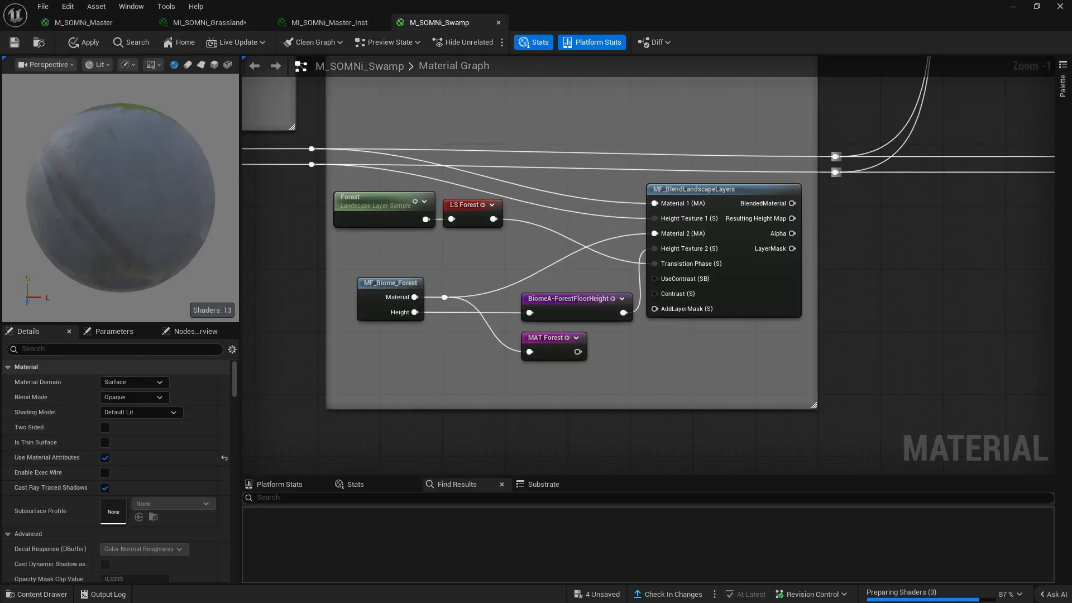
# - Locate the SwampFloor layer group above the reroute nodes between ForestFloor and DEFAULT Scree
pyautogui.moveTo(593, 318); pyautogui.dragTo(593, 352, button='right')
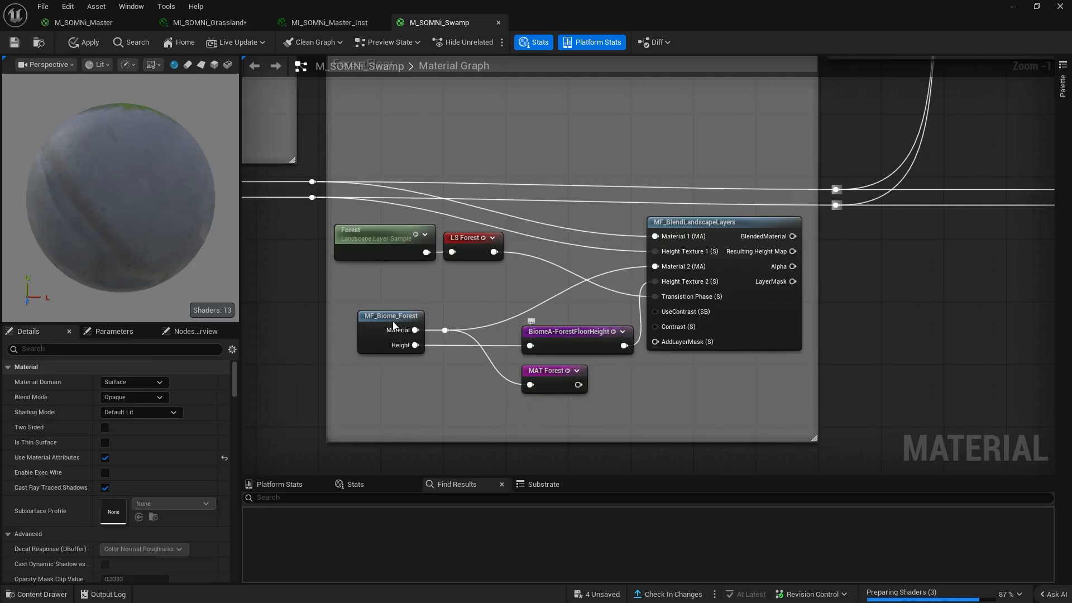
pyautogui.scroll(-2, 536, 239)
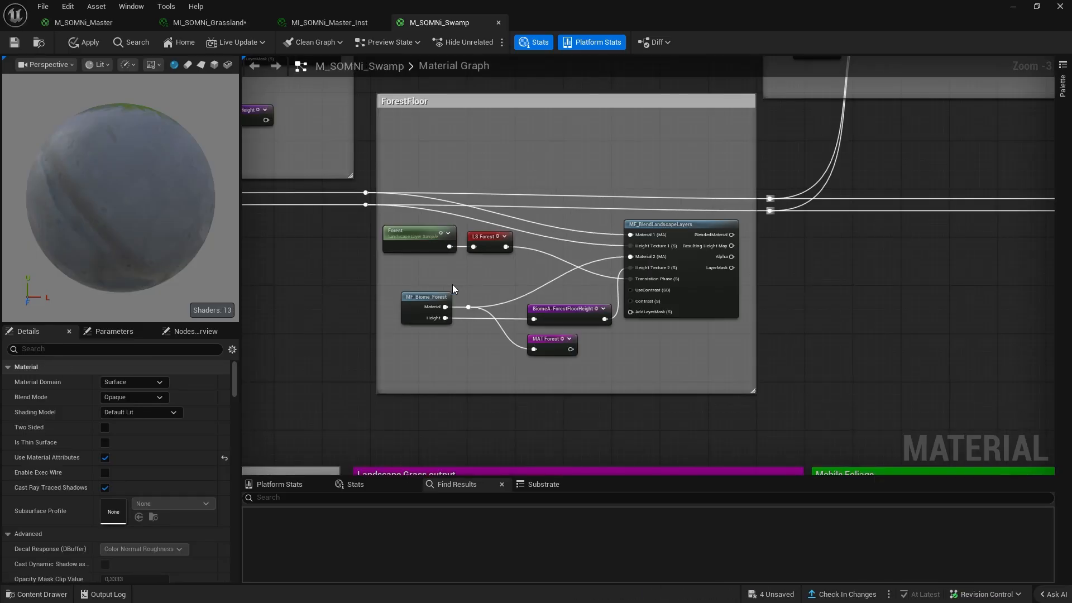
pyautogui.moveTo(661, 224); pyautogui.dragTo(323, 474, button='right')
pyautogui.moveTo(535, 305); pyautogui.dragTo(403, 58, button='right')
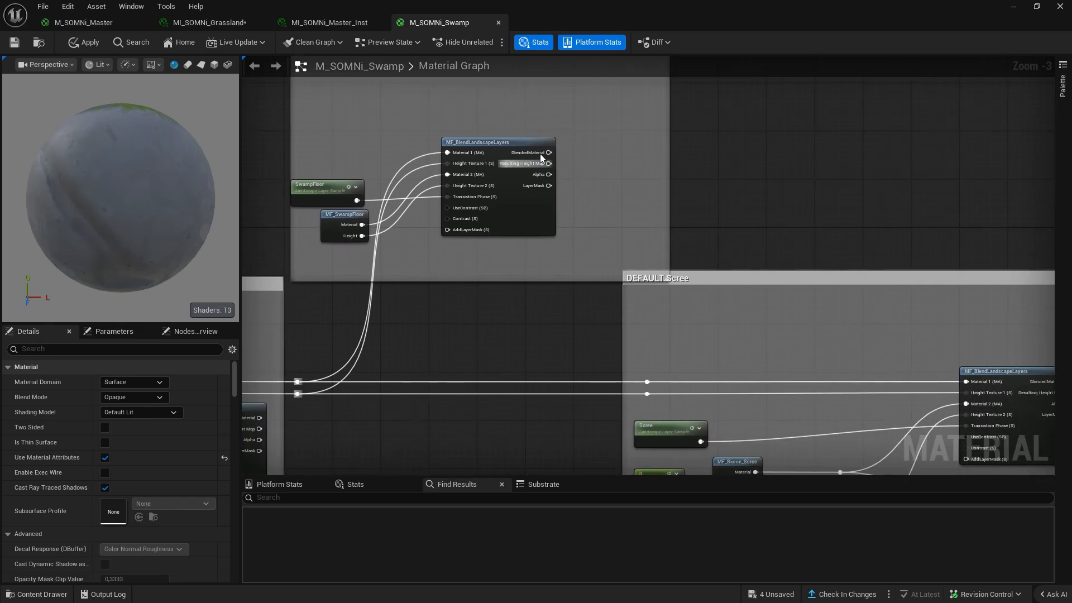
pyautogui.moveTo(497, 140); pyautogui.dragTo(598, 364, button='right')
pyautogui.moveTo(449, 288); pyautogui.dragTo(440, 206, button='right')
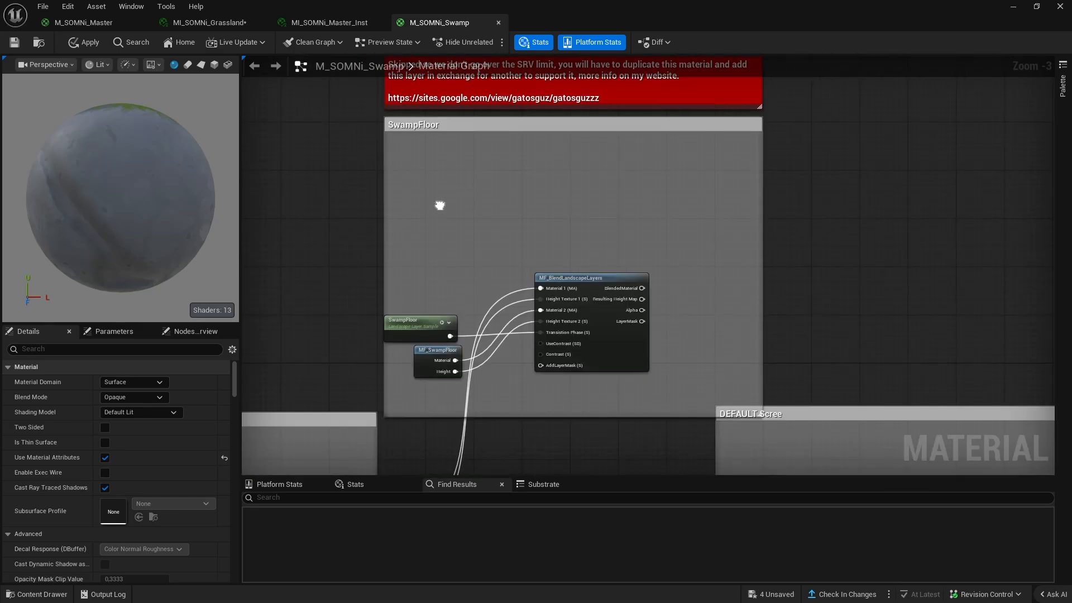
# - Open the MF_SwampFloor material function and examine its texture samples and output nodes
pyautogui.doubleClick(425, 364)
pyautogui.scroll(-5, 694, 301)
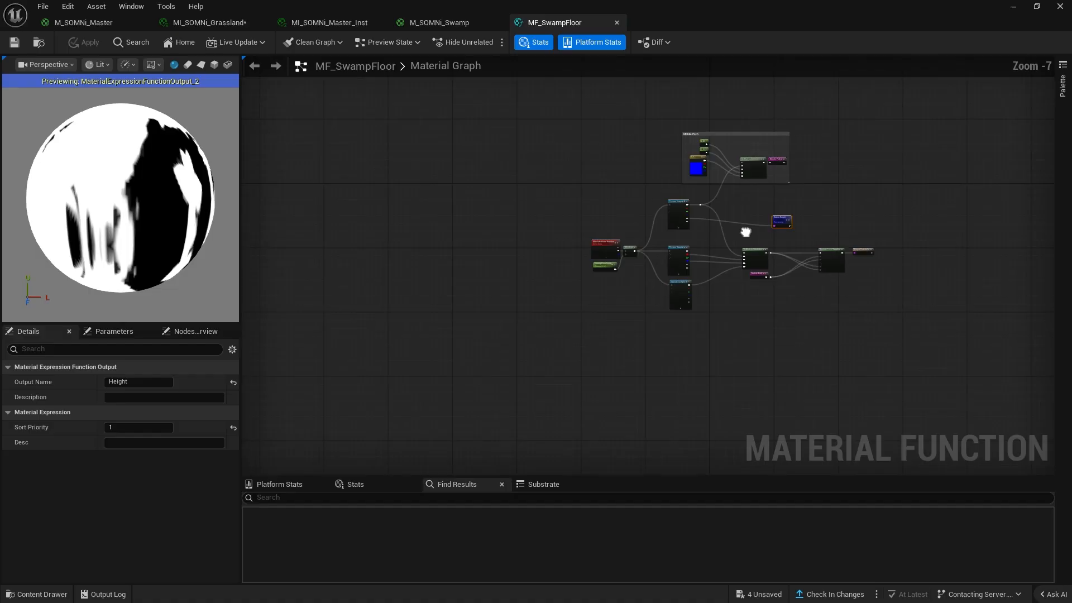
pyautogui.scroll(5, 637, 322)
pyautogui.moveTo(636, 323); pyautogui.dragTo(677, 183, button='right')
pyautogui.scroll(-1, 553, 182)
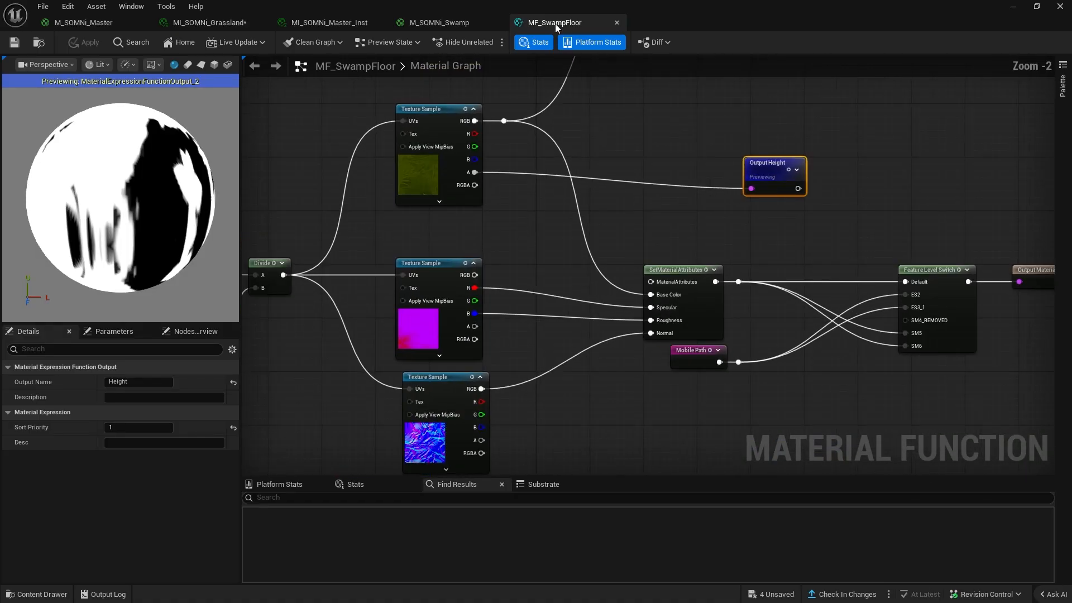
# - Examine the Mobile Path group and the diffuse texture sample in MF_SwampFloor, and close the function
pyautogui.moveTo(616, 141); pyautogui.dragTo(570, 463, button='right')
pyautogui.scroll(2, 483, 303)
pyautogui.moveTo(328, 141); pyautogui.dragTo(863, 408)
pyautogui.moveTo(863, 408); pyautogui.dragTo(870, 386, button='right')
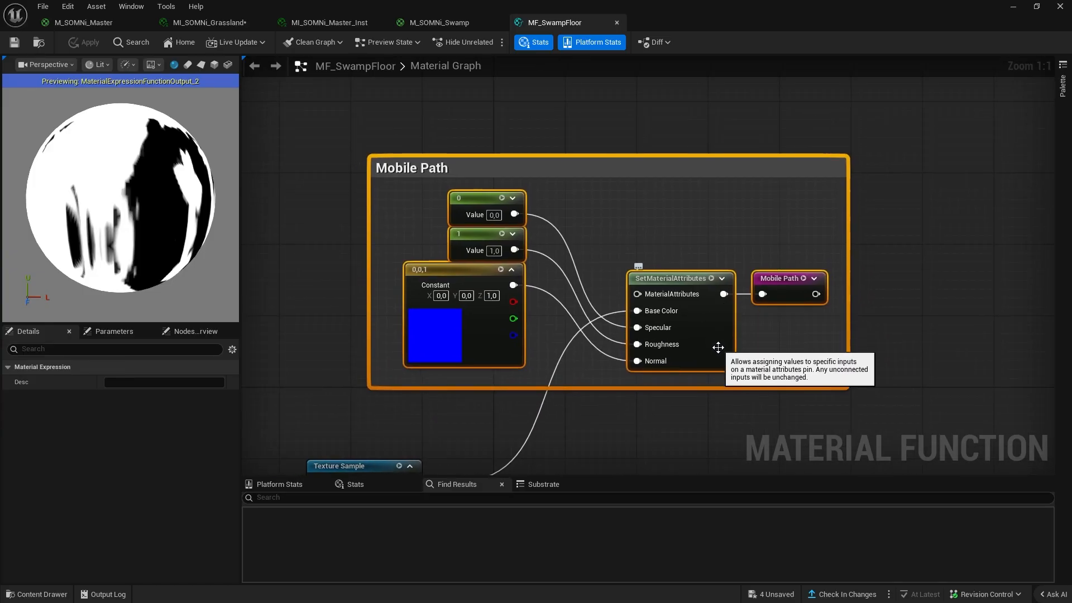
pyautogui.moveTo(391, 425); pyautogui.dragTo(551, 133, button='right')
pyautogui.click(485, 272)
pyautogui.scroll(-4, 539, 216)
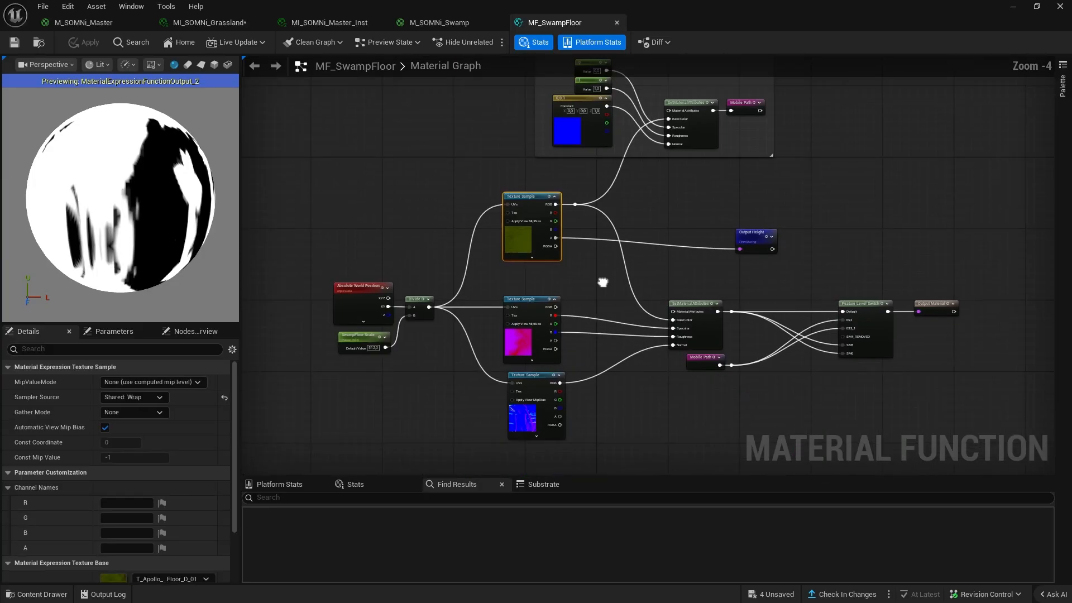
pyautogui.click(617, 23)
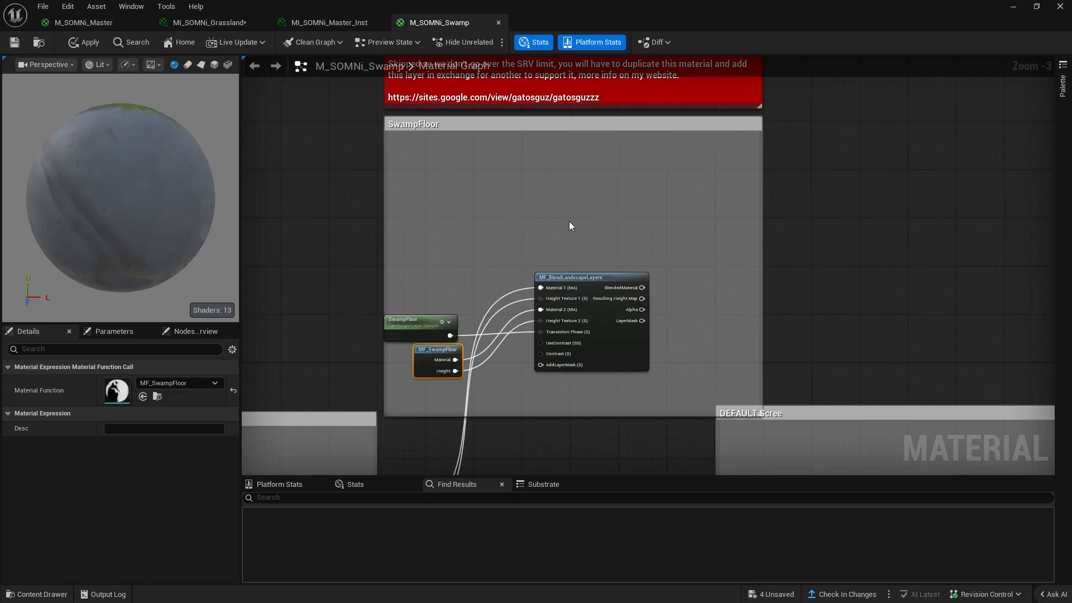
# - Connect the SwampFloor blend's BlendedMaterial and Resulting Height Map outputs to the two reroute nodes at the start of DEFAULT Scree
pyautogui.moveTo(581, 176)
pyautogui.mouseDown(button='right')
pyautogui.moveTo(645, 262)
pyautogui.moveTo(701, 254)
pyautogui.moveTo(585, 256)
pyautogui.moveTo(585, 195)
pyautogui.mouseUp(button='right')
pyautogui.moveTo(433, 129); pyautogui.dragTo(532, 359)
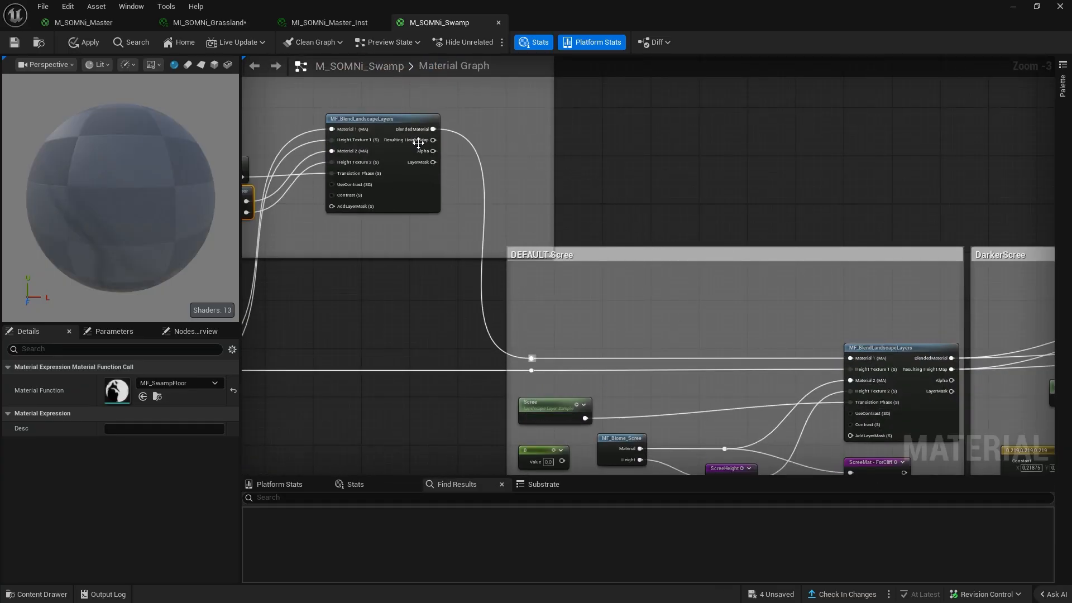
pyautogui.moveTo(433, 139); pyautogui.dragTo(533, 369)
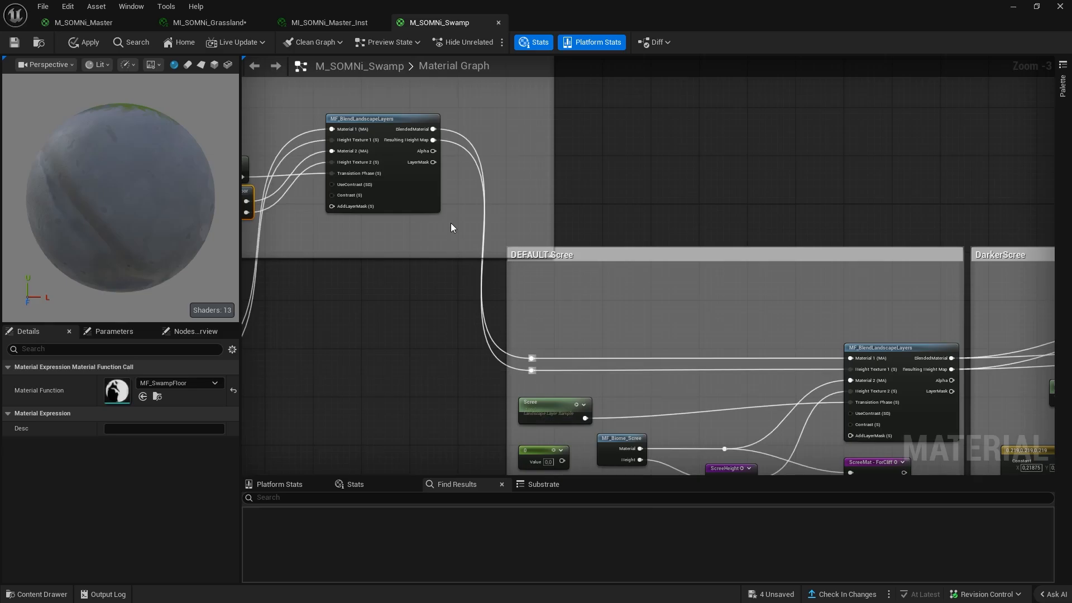
# - Trace the wires from the SwampFloor blend into the DEFAULT Scree blend and back to the reroute nodes feeding SwampFloor
pyautogui.scroll(1, 450, 222)
pyautogui.scroll(2, 463, 179)
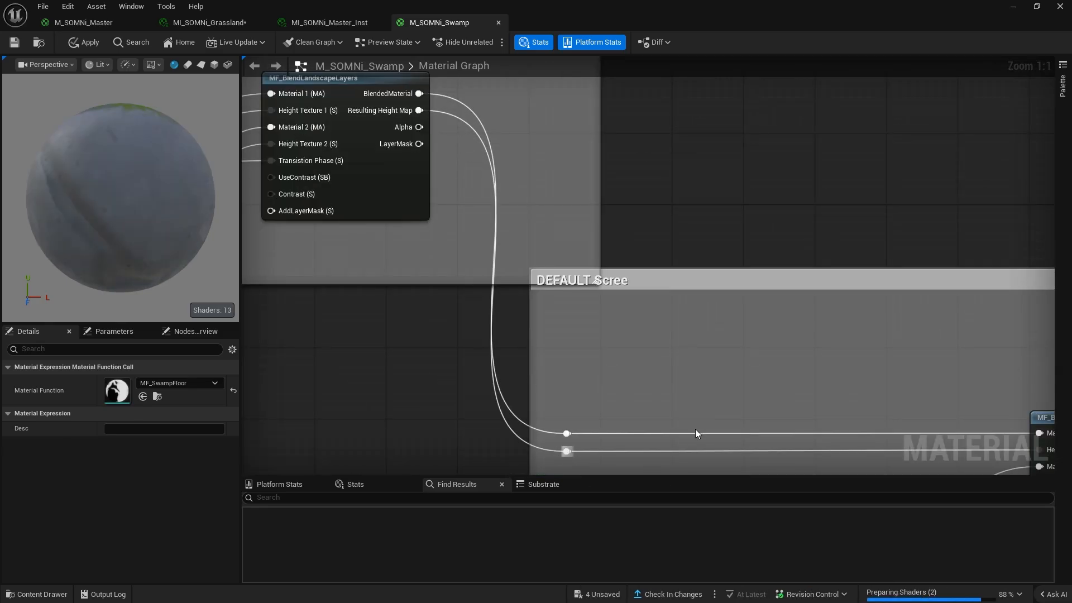
pyautogui.moveTo(696, 433); pyautogui.dragTo(394, 208, button='right')
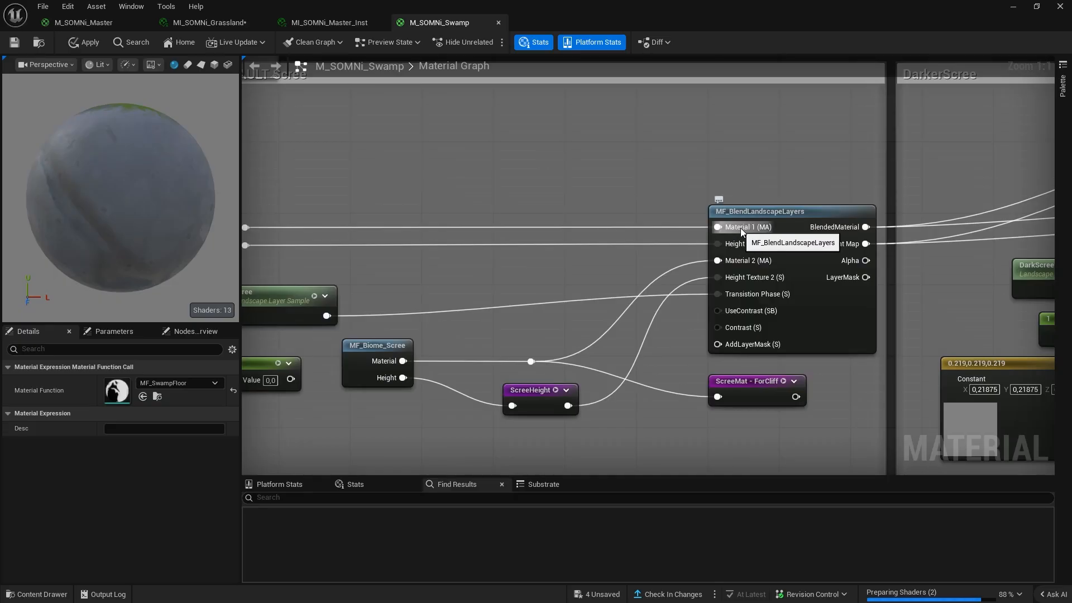
pyautogui.moveTo(518, 188); pyautogui.dragTo(651, 296, button='right')
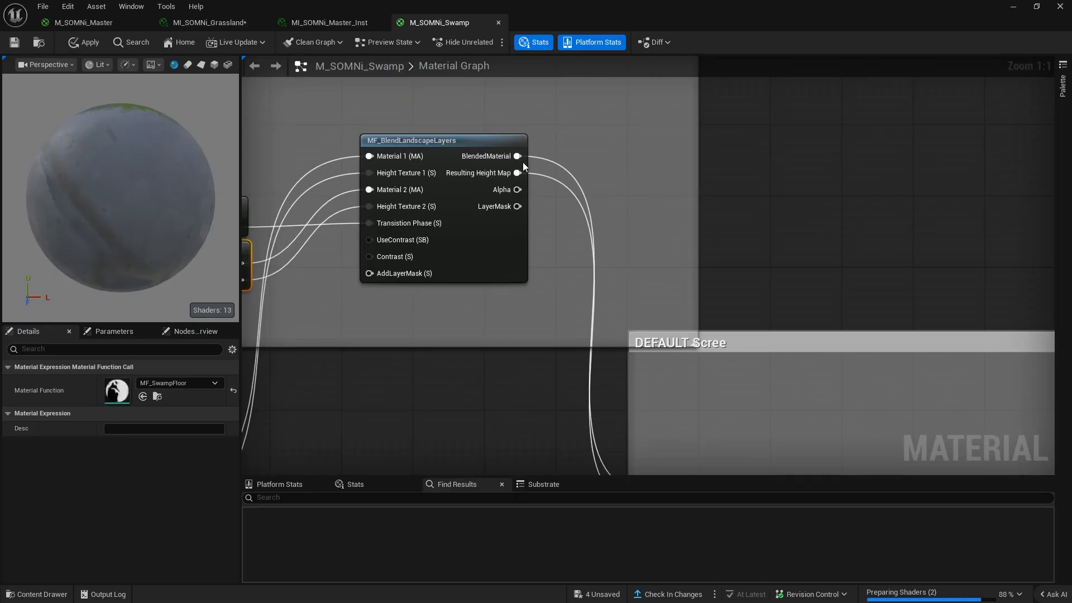
pyautogui.moveTo(356, 224); pyautogui.dragTo(630, 196, button='right')
pyautogui.moveTo(480, 297); pyautogui.dragTo(630, 215, button='right')
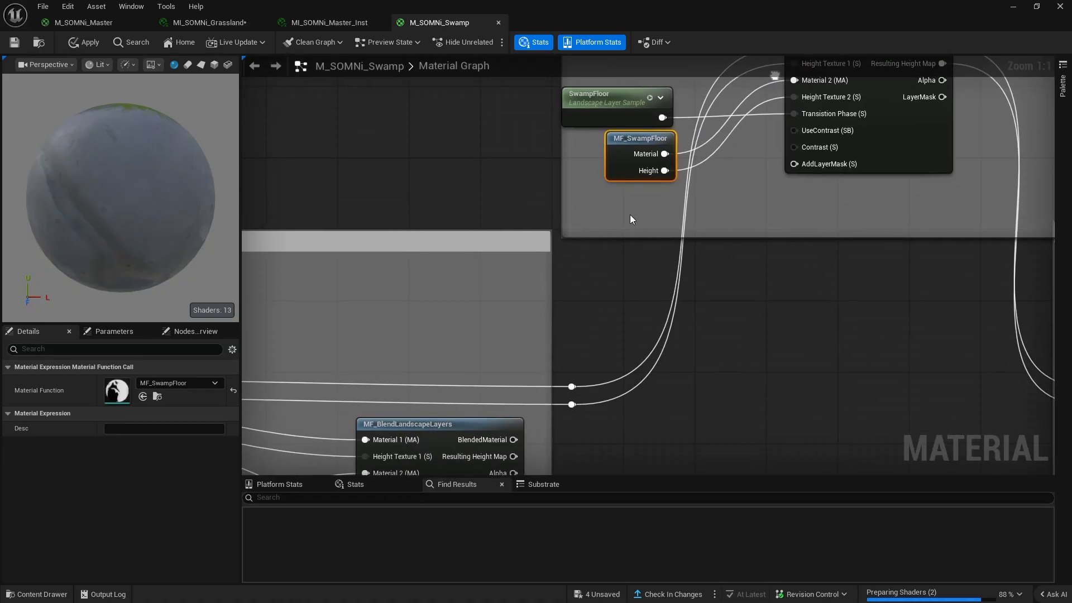
# - Examine the wavy sand layer group and follow the layer chain back to DEFAULT Scree
pyautogui.scroll(-2, 629, 214)
pyautogui.moveTo(522, 276)
pyautogui.mouseDown(button='right')
pyautogui.moveTo(737, 230)
pyautogui.moveTo(1054, 194)
pyautogui.moveTo(1054, 370)
pyautogui.mouseUp(button='right')
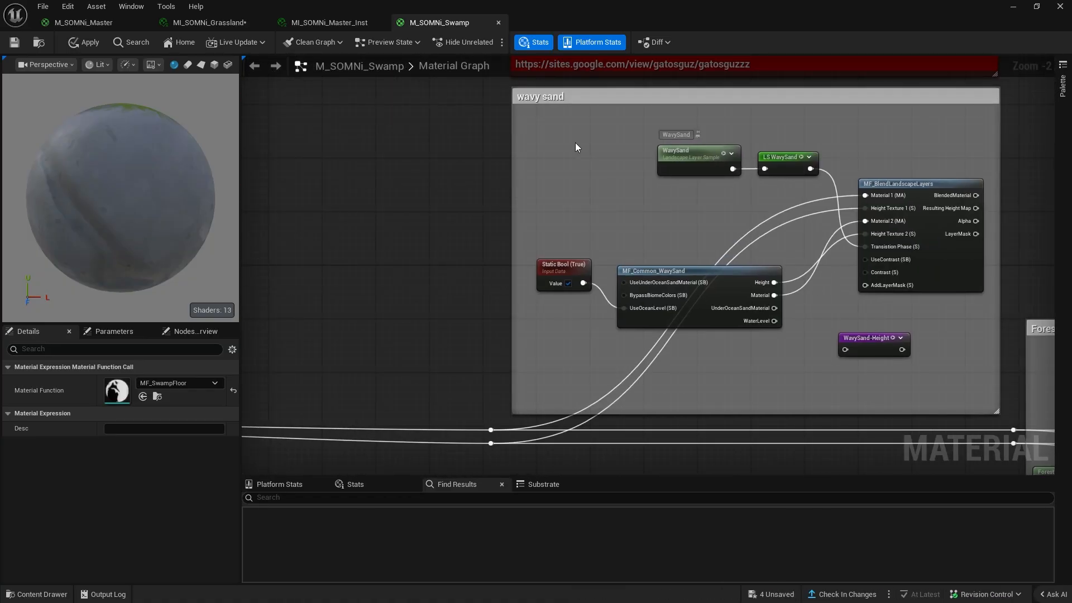
pyautogui.moveTo(575, 142); pyautogui.dragTo(506, 194, button='right')
pyautogui.scroll(-2, 524, 193)
pyautogui.moveTo(586, 195); pyautogui.dragTo(245, 176, button='right')
pyautogui.moveTo(906, 250); pyautogui.dragTo(392, 184, button='right')
pyautogui.moveTo(661, 239); pyautogui.dragTo(533, 219, button='right')
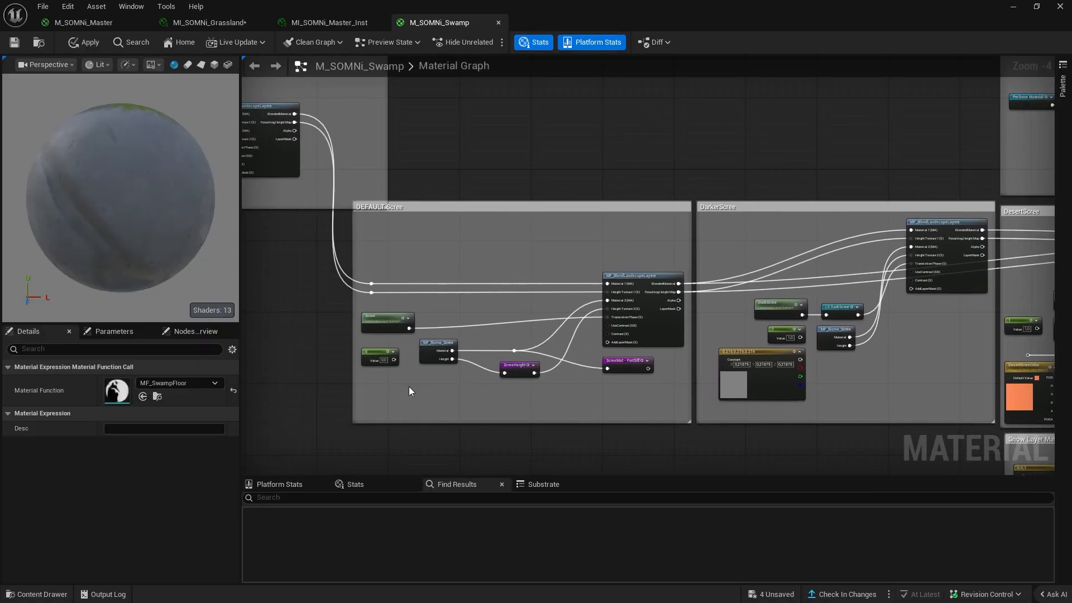
# - Inspect the MF_Biome_Scree function node in the DEFAULT Scree group
pyautogui.scroll(3, 408, 387)
pyautogui.click(422, 288)
pyautogui.click(438, 339)
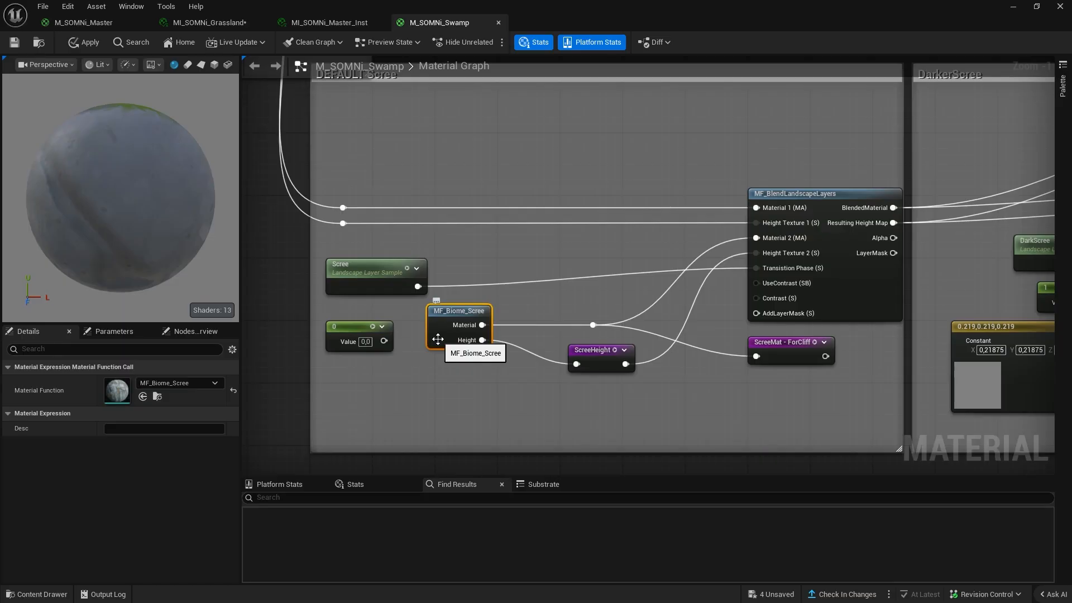
# - Narrow the SwampFloor comment box so it no longer overlaps the DEFAULT Scree group
pyautogui.scroll(-2, 553, 215)
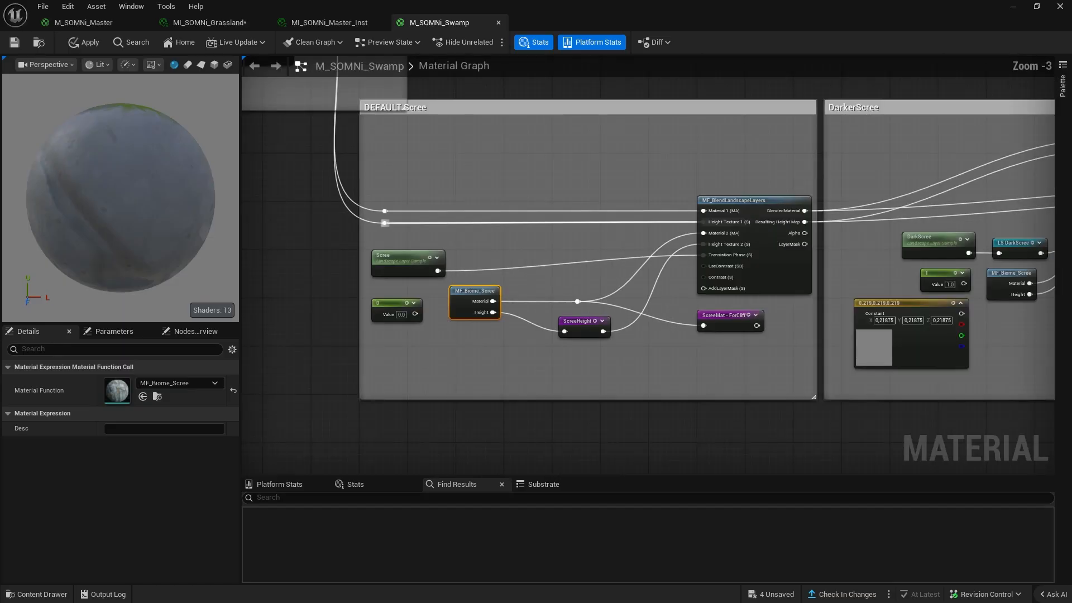
pyautogui.moveTo(400, 99); pyautogui.dragTo(428, 163, button='right')
pyautogui.moveTo(431, 153); pyautogui.dragTo(375, 149)
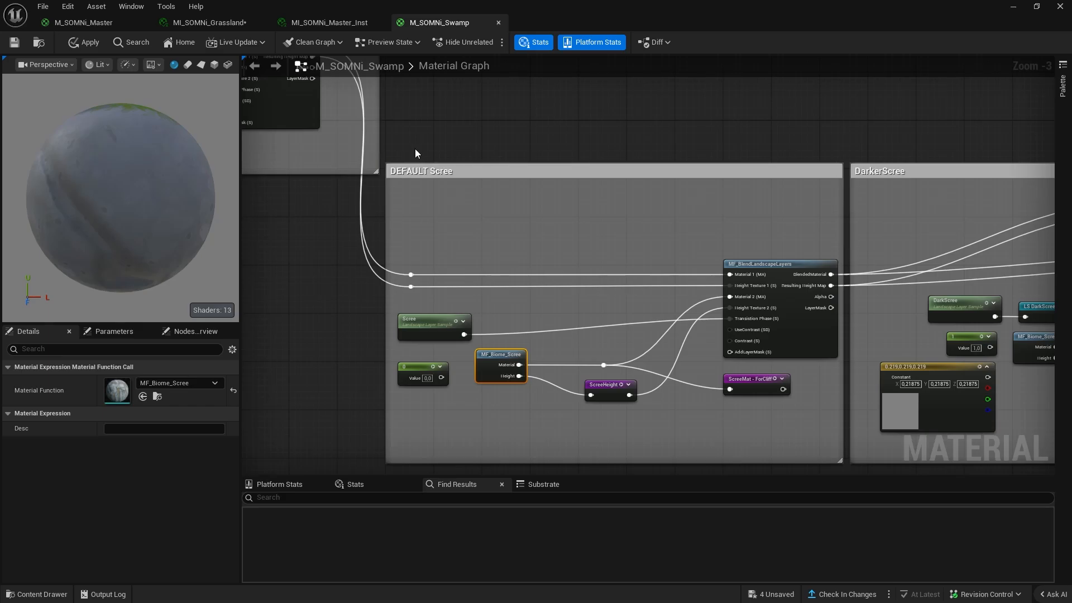
# - Examine the layer groups following DEFAULT Scree, through Snow, to FarmFlower, Heather and FarmGrass
pyautogui.scroll(-3, 414, 148)
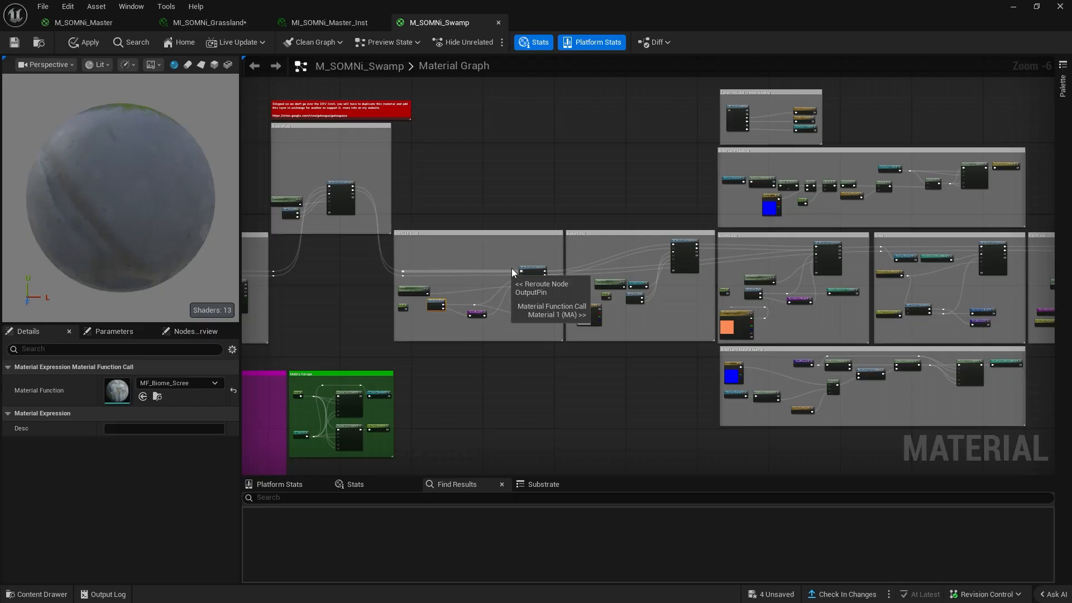
pyautogui.moveTo(621, 254); pyautogui.dragTo(470, 273, button='right')
pyautogui.scroll(3, 481, 290)
pyautogui.scroll(-2, 698, 275)
pyautogui.moveTo(949, 262); pyautogui.dragTo(468, 269, button='right')
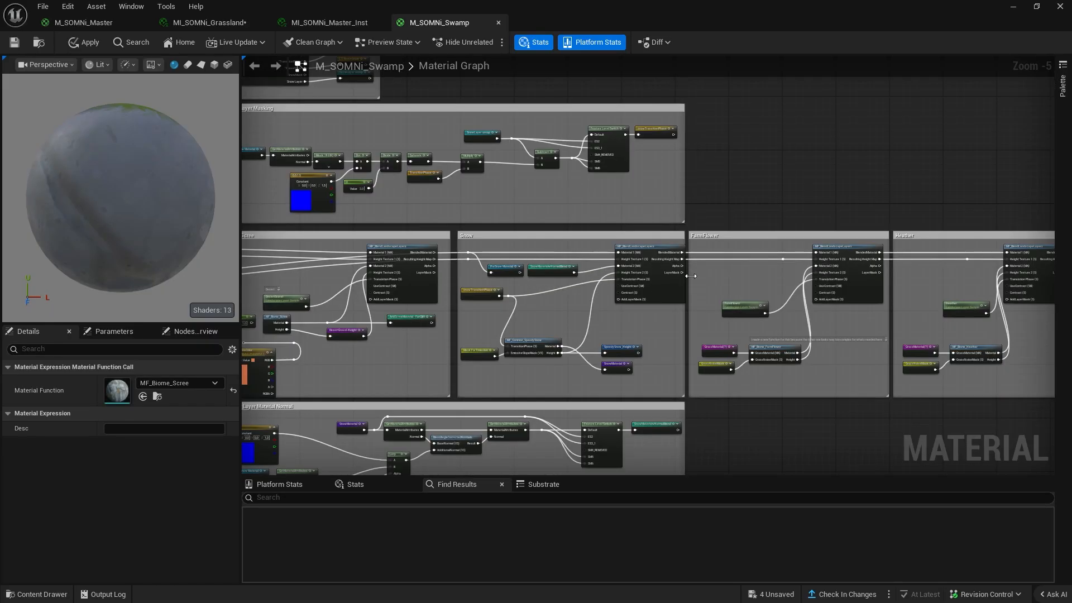
pyautogui.scroll(-2, 635, 289)
pyautogui.moveTo(635, 289); pyautogui.dragTo(456, 295, button='right')
pyautogui.scroll(3, 628, 290)
pyautogui.moveTo(687, 289); pyautogui.dragTo(632, 233, button='right')
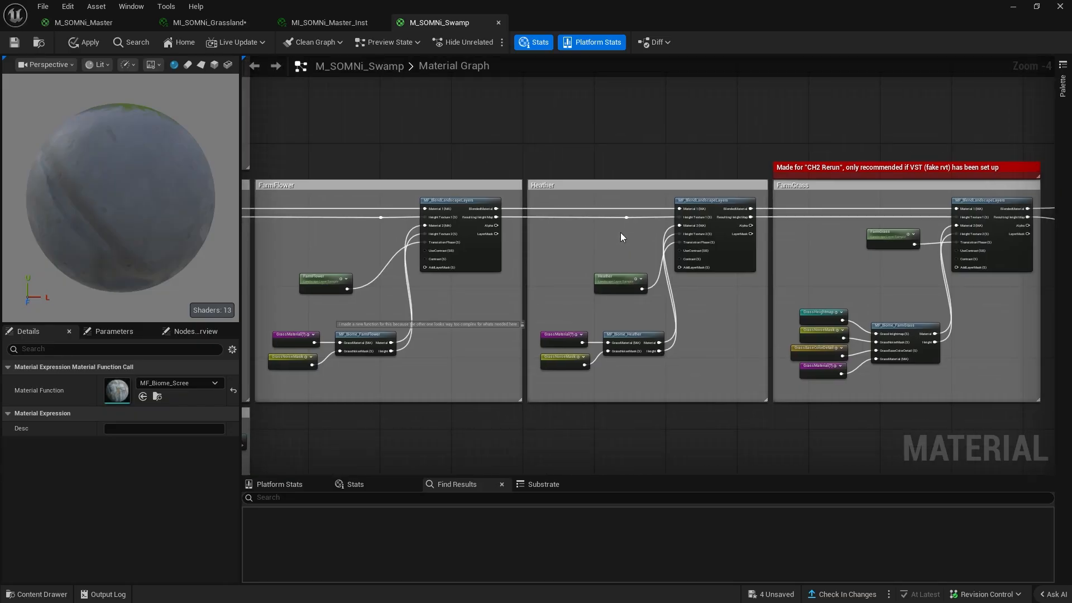
# - Open the MF_Biome_FarmFlower material function, review its graph and close it
pyautogui.doubleClick(378, 335)
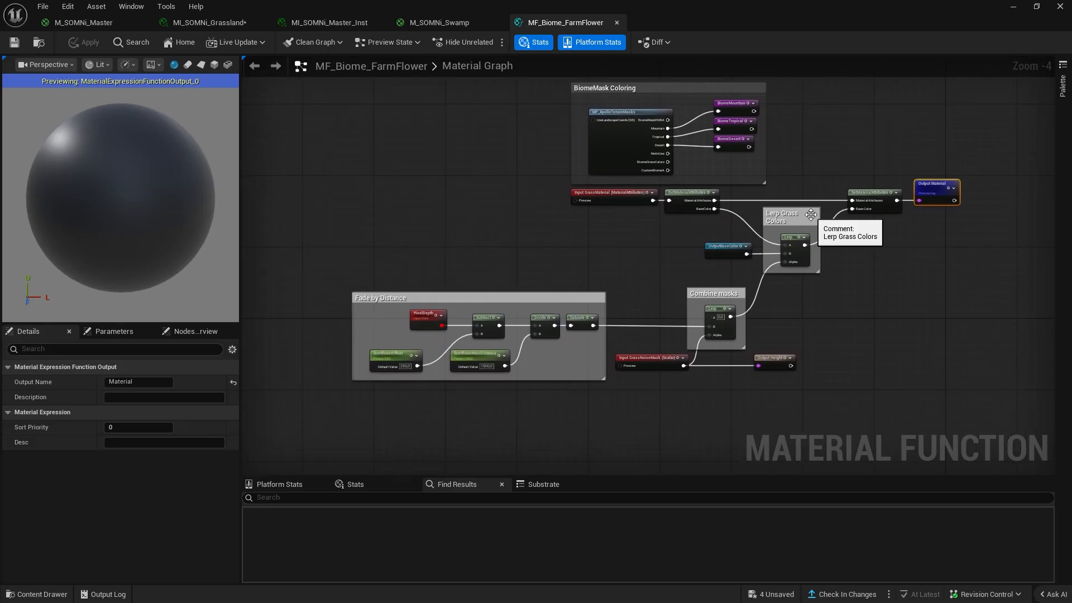
pyautogui.moveTo(699, 126); pyautogui.dragTo(556, 216, button='right')
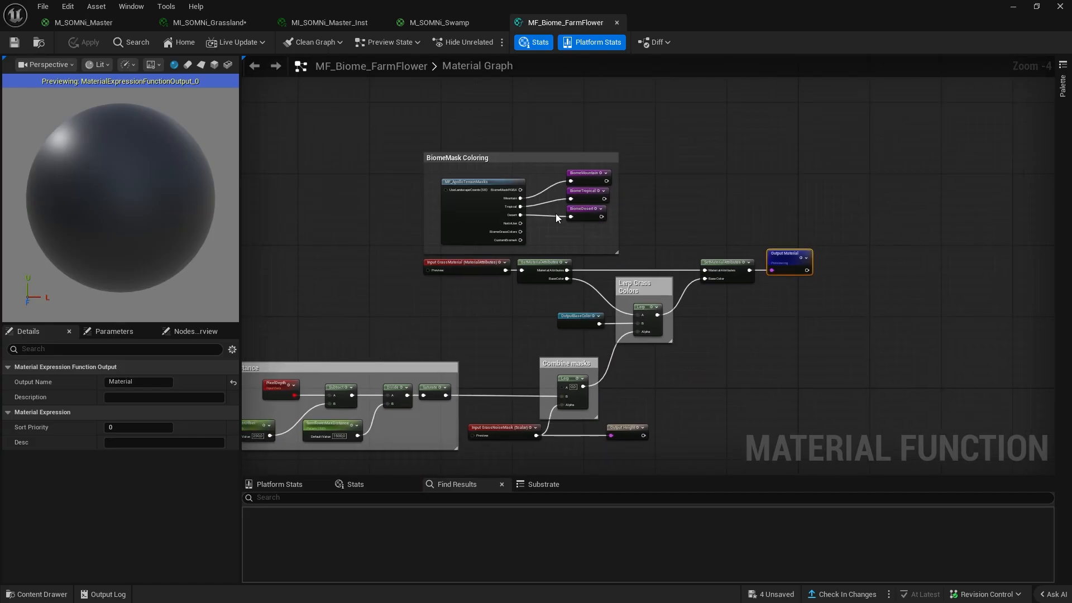
pyautogui.click(617, 22)
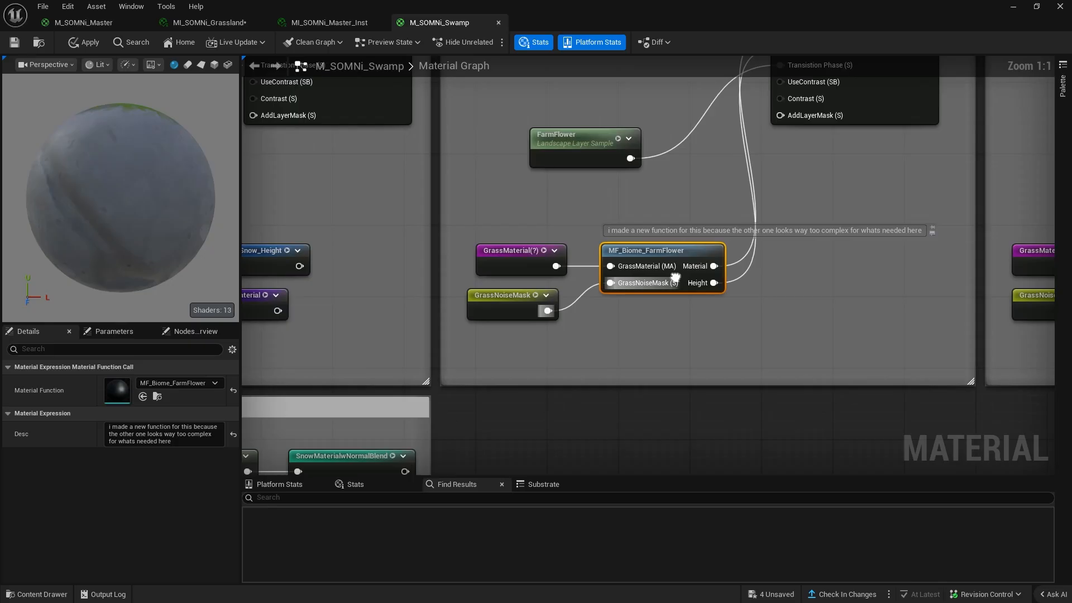
# - Inspect the GrassNoiseMask input and blend of FarmFlower and the neighbouring Heather and FarmGrass groups, and return to DEFAULT Scree
pyautogui.click(549, 317)
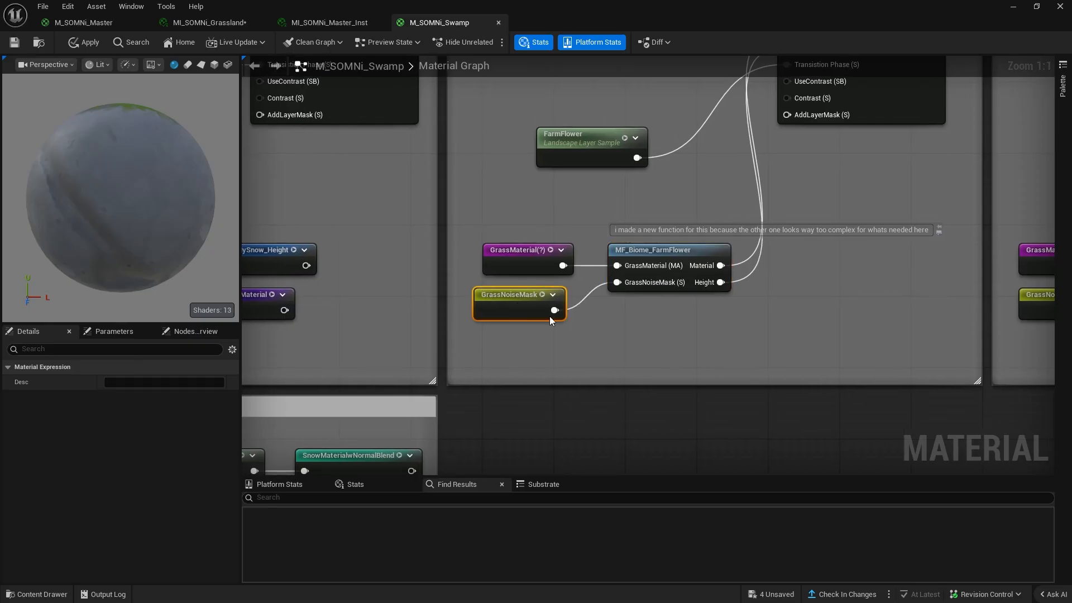
pyautogui.scroll(-5, 548, 310)
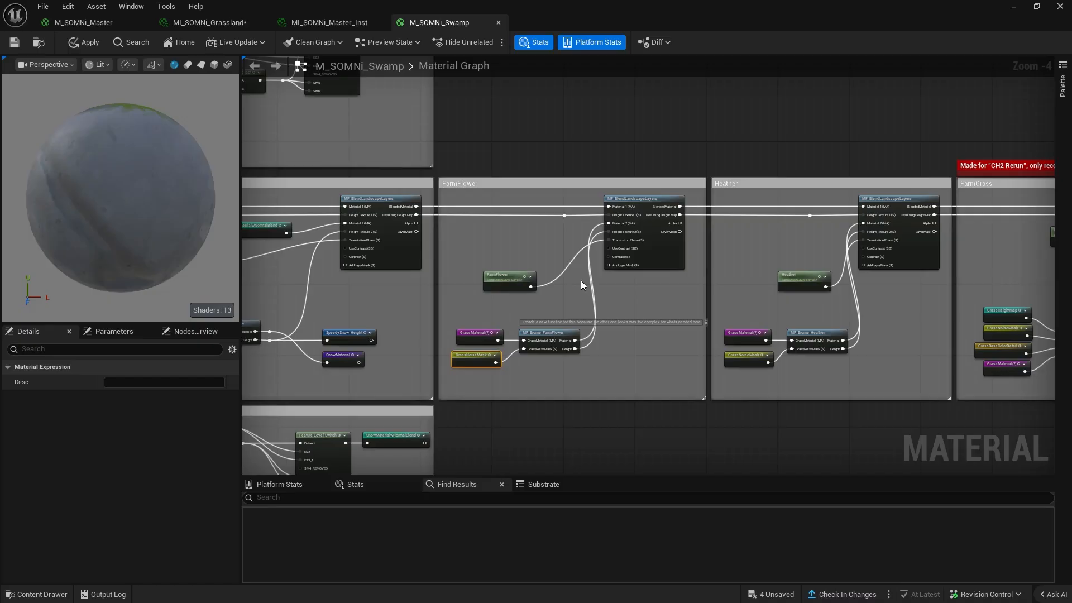
pyautogui.scroll(5, 552, 318)
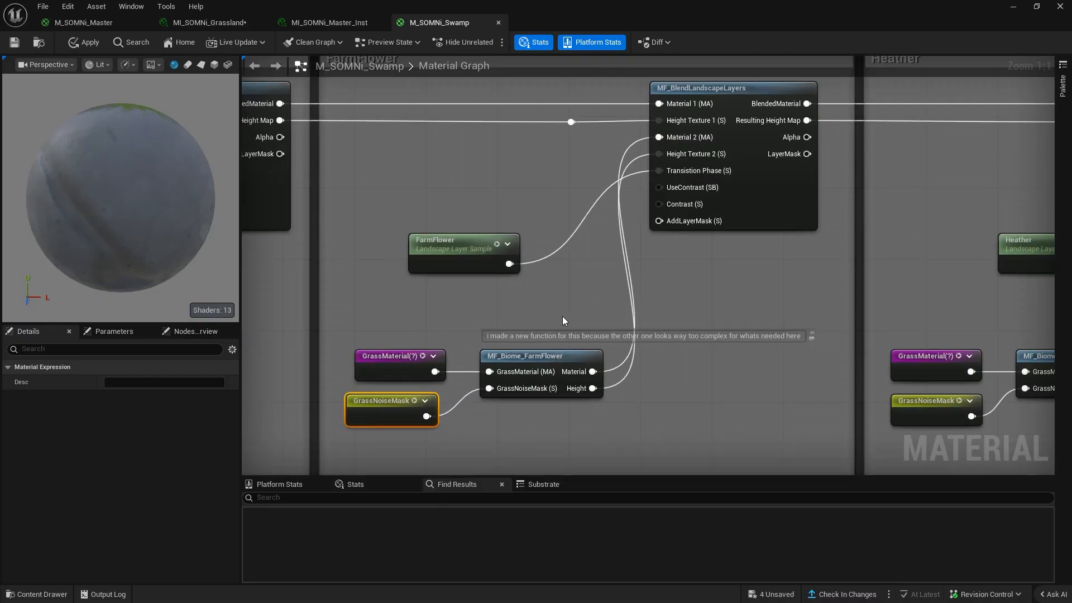
pyautogui.scroll(-4, 562, 316)
pyautogui.moveTo(606, 223); pyautogui.dragTo(334, 263, button='right')
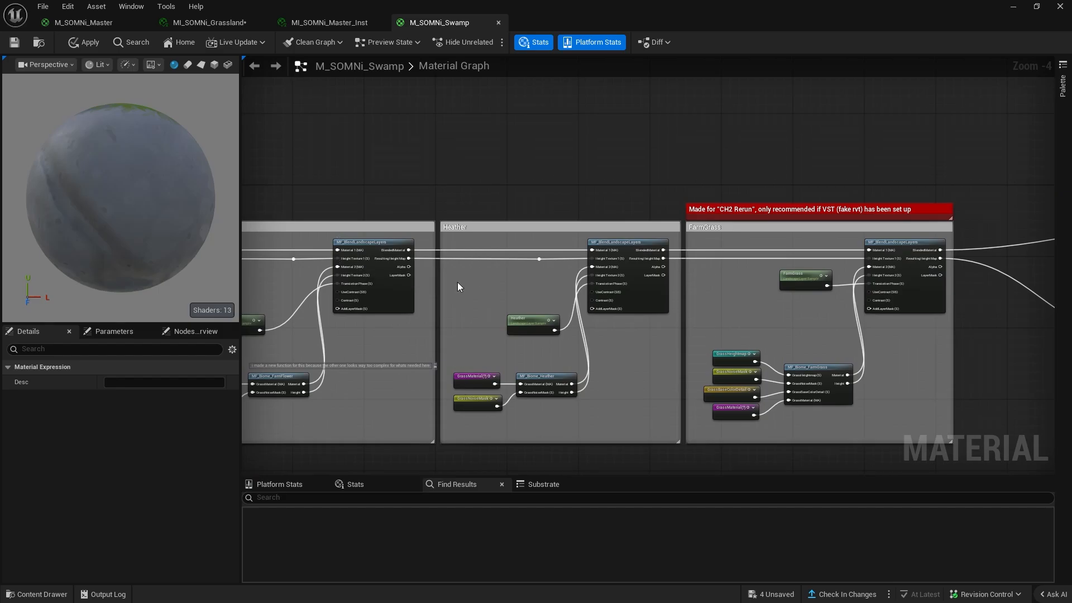
pyautogui.moveTo(458, 286); pyautogui.dragTo(833, 230, button='right')
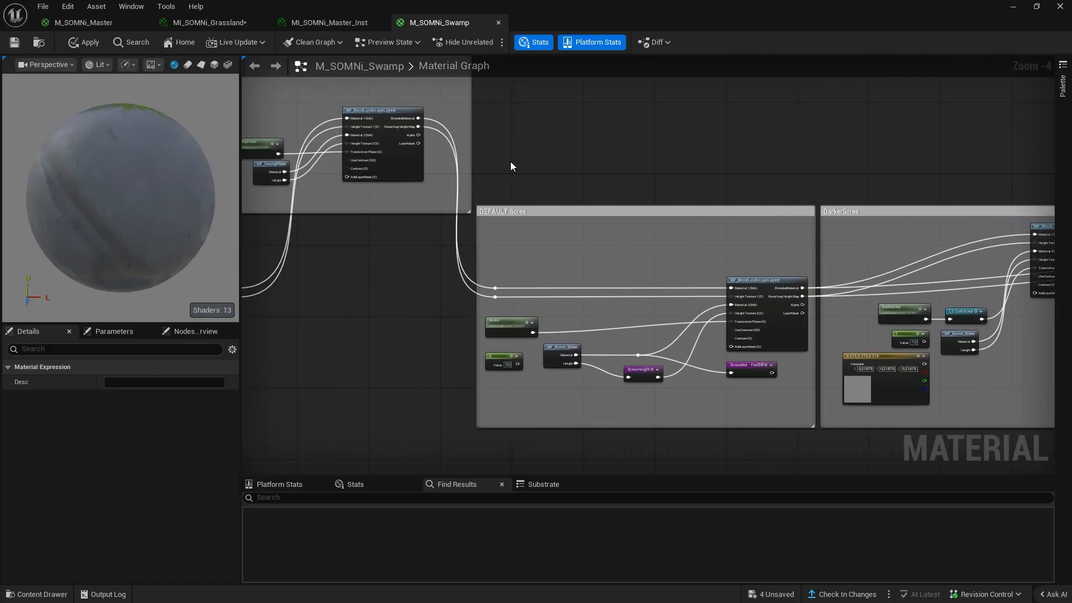
# - Show M_SOMNi_Swamp in the SOMNi_Landscape_v3 content folder, select it, and return to the level editor
pyautogui.click(330, 25)
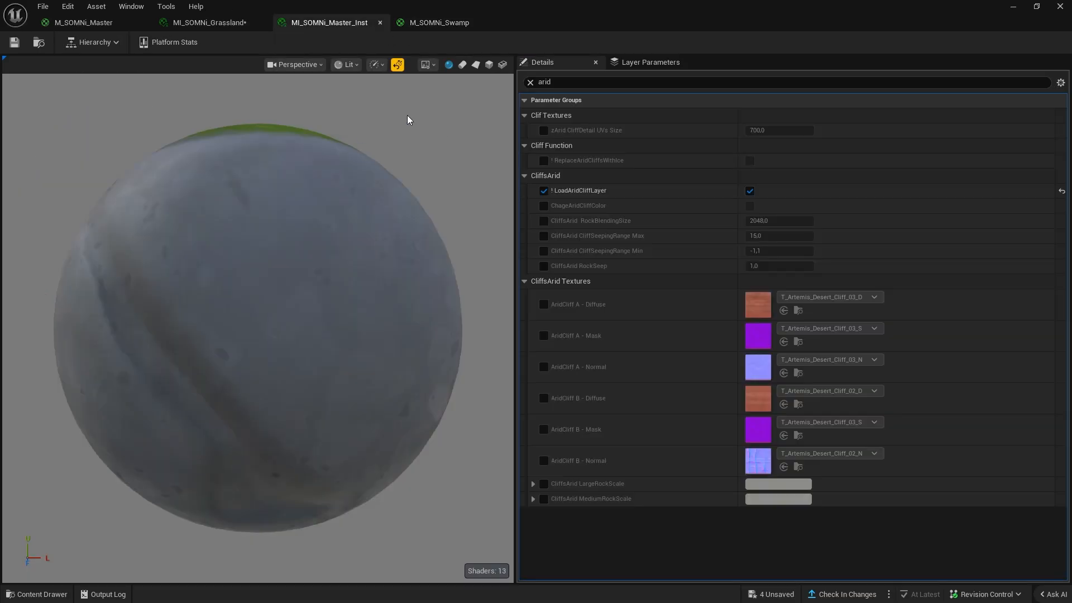
pyautogui.click(424, 24)
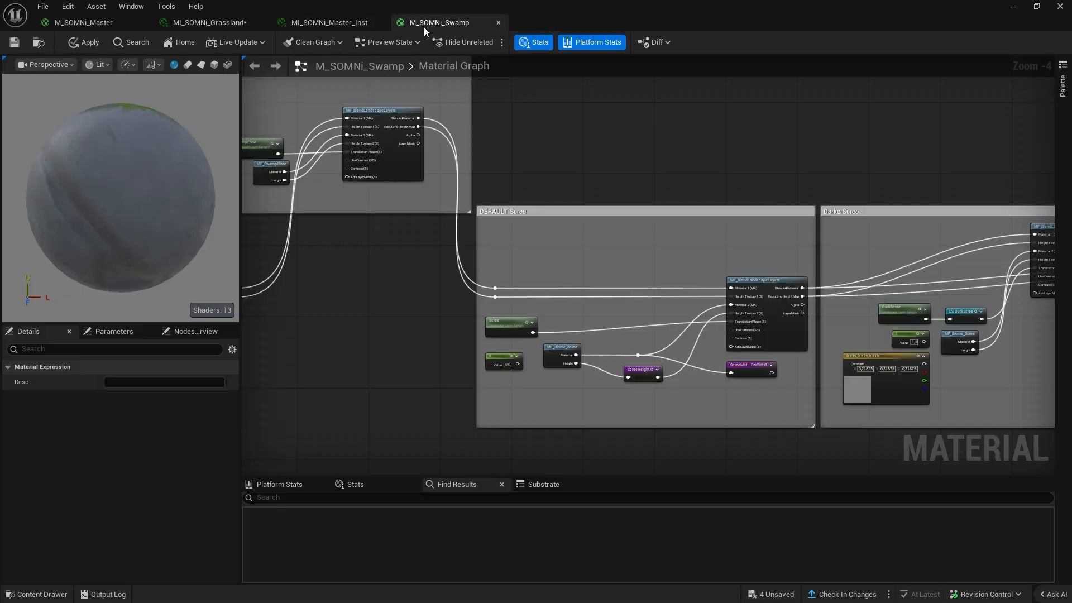
pyautogui.click(40, 42)
pyautogui.moveTo(910, 313); pyautogui.dragTo(901, 390)
pyautogui.moveTo(836, 327); pyautogui.dragTo(850, 338)
pyautogui.click(870, 390)
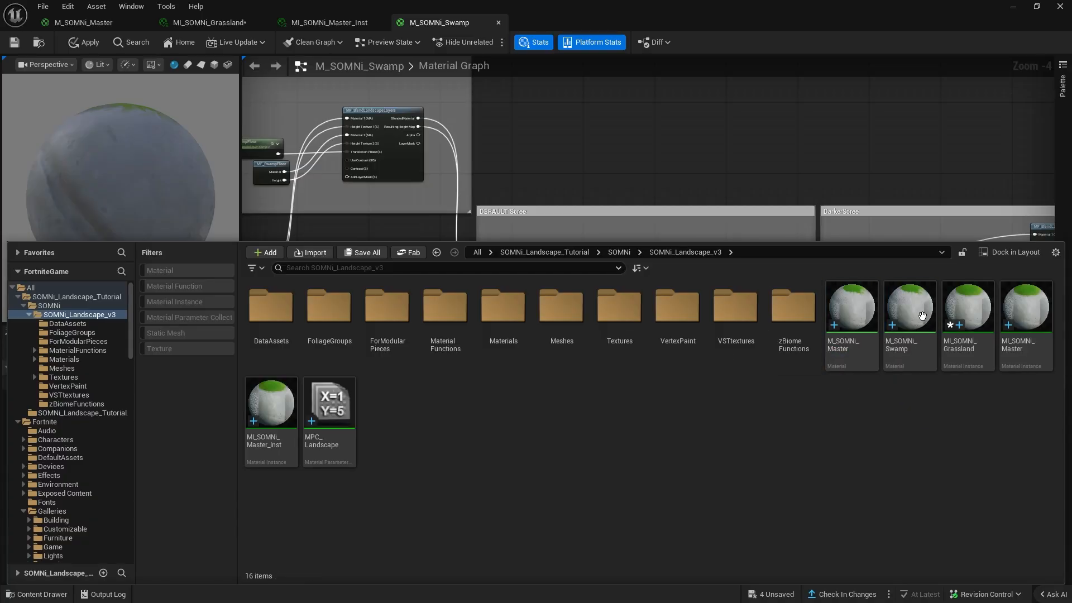
pyautogui.click(919, 315)
pyautogui.click(1012, 6)
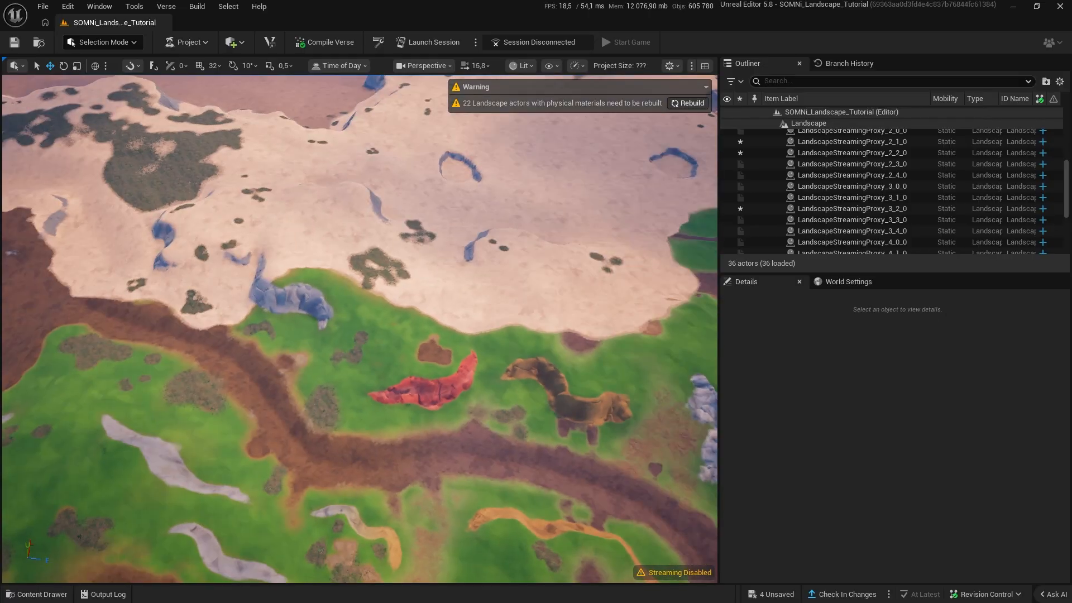
# - Select and frame LandscapeStreamingProxy_3_2_0, and create a material instance of M_SOMNi_Swamp named MI_SOMNi_Swamp
pyautogui.moveTo(359, 329); pyautogui.dragTo(447, 313, button='right')
pyautogui.doubleClick(852, 208)
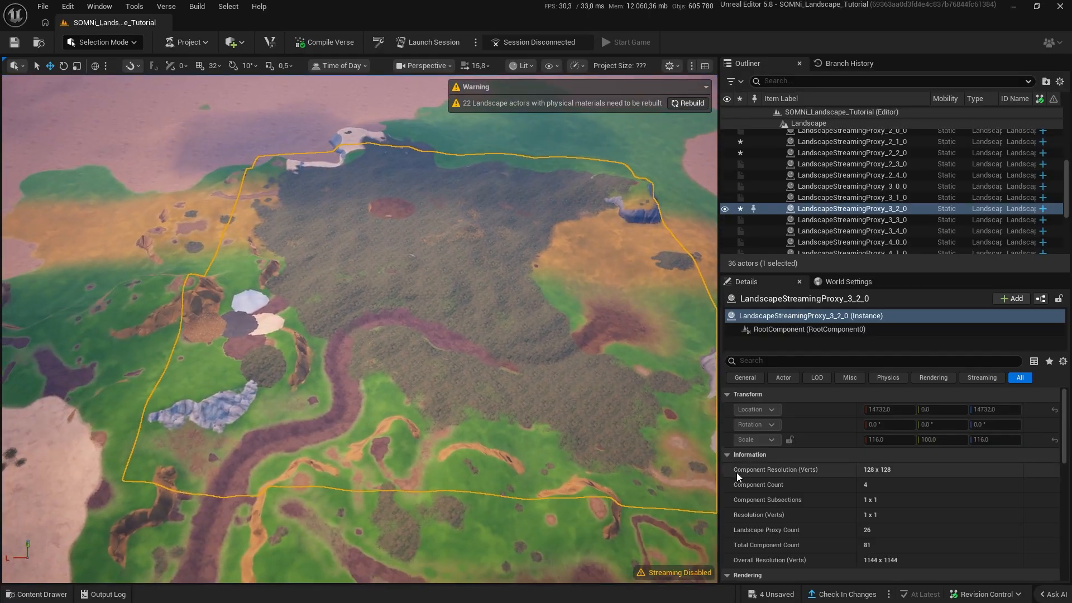
pyautogui.hotkey('ctrl', 'space')
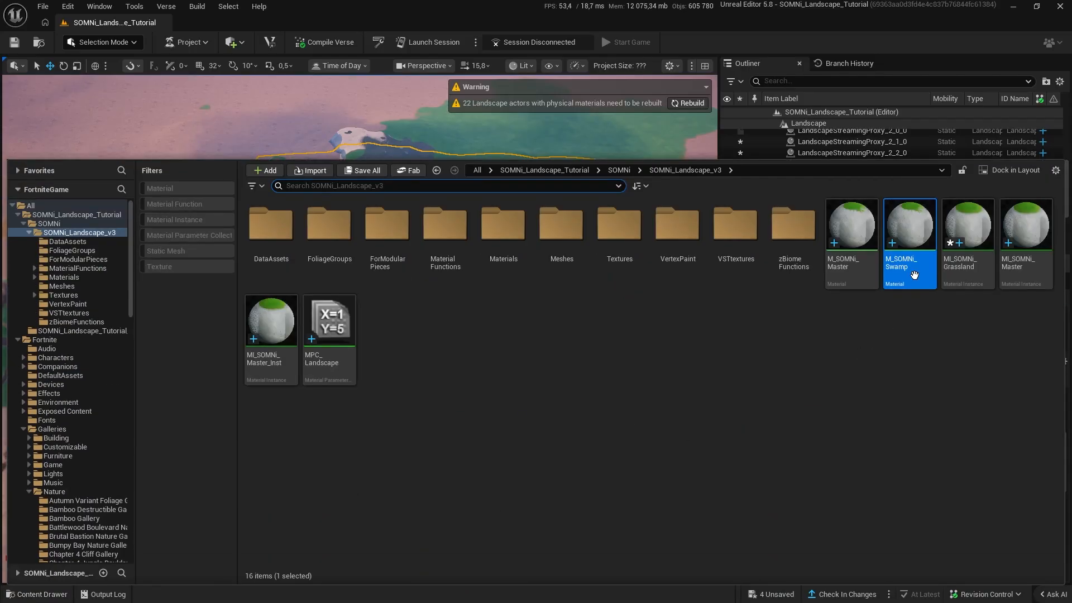
pyautogui.rightClick(916, 260)
pyautogui.click(966, 286)
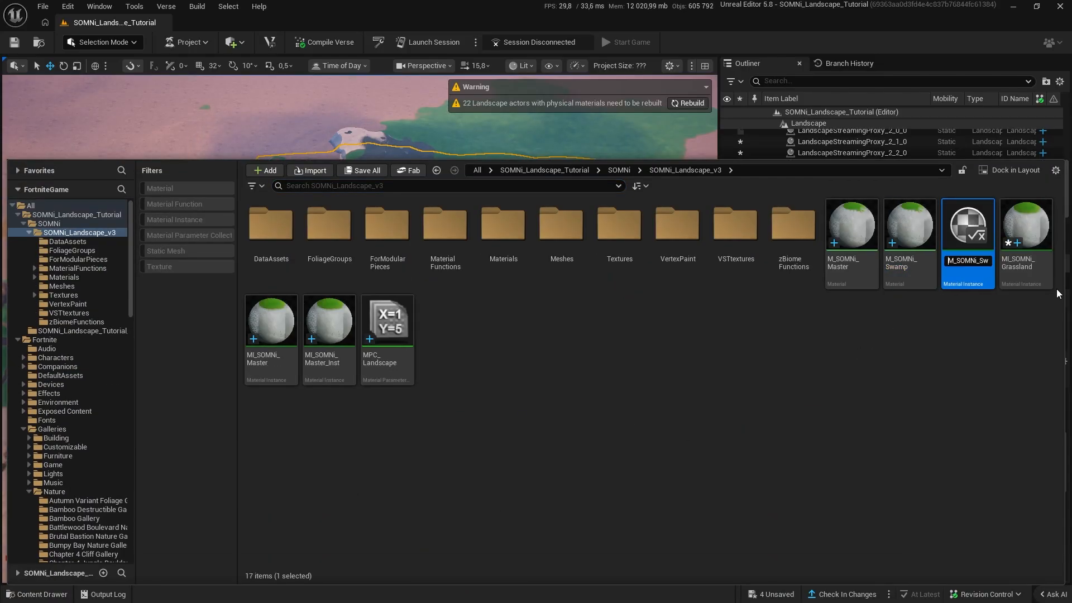
pyautogui.press('End')
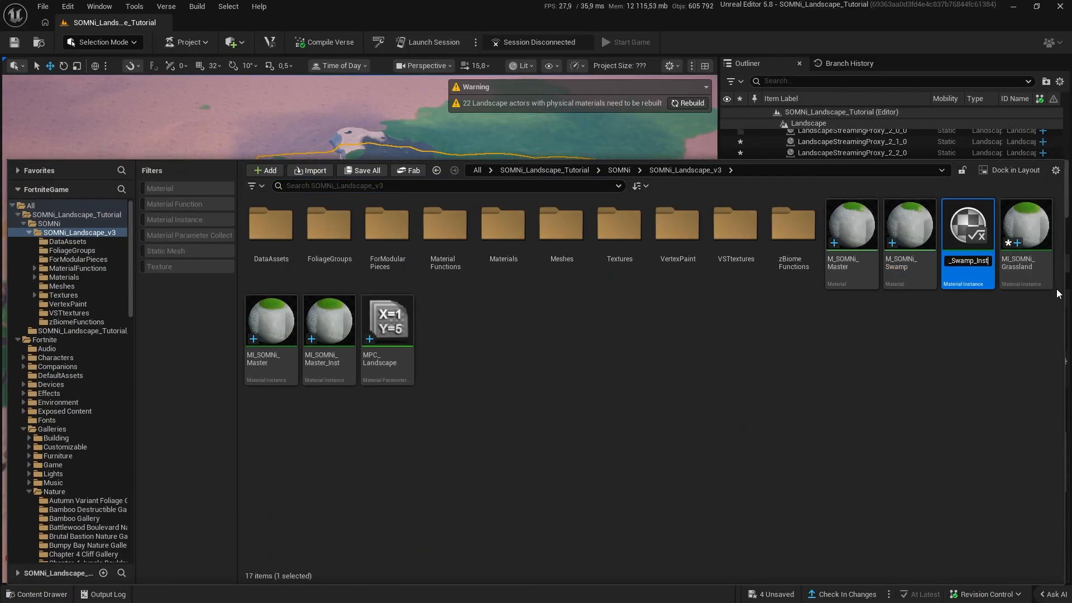
pyautogui.press('BackSpace')
pyautogui.press('BackSpace')
pyautogui.press('BackSpace')
pyautogui.press('Return')
# - Assign MI_SOMNi_Swamp as the landscape material of LandscapeStreamingProxy_3_2_0 and look closely at the tile
pyautogui.hotkey('ctrl', 'space')
pyautogui.click(902, 515)
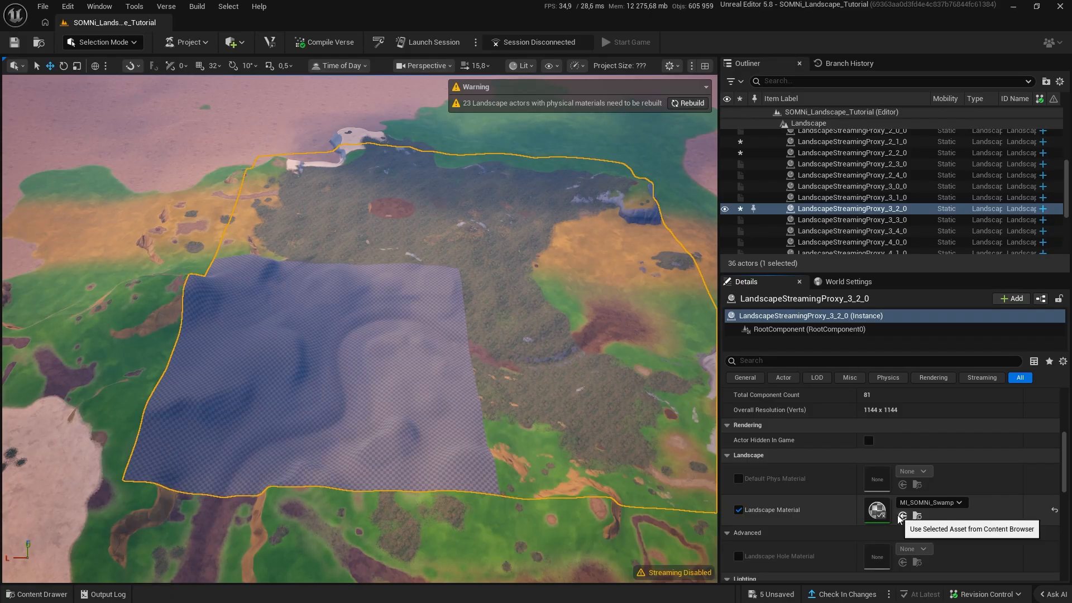
pyautogui.press('w')
pyautogui.moveTo(518, 380); pyautogui.dragTo(480, 393, button='right')
pyautogui.press('w')
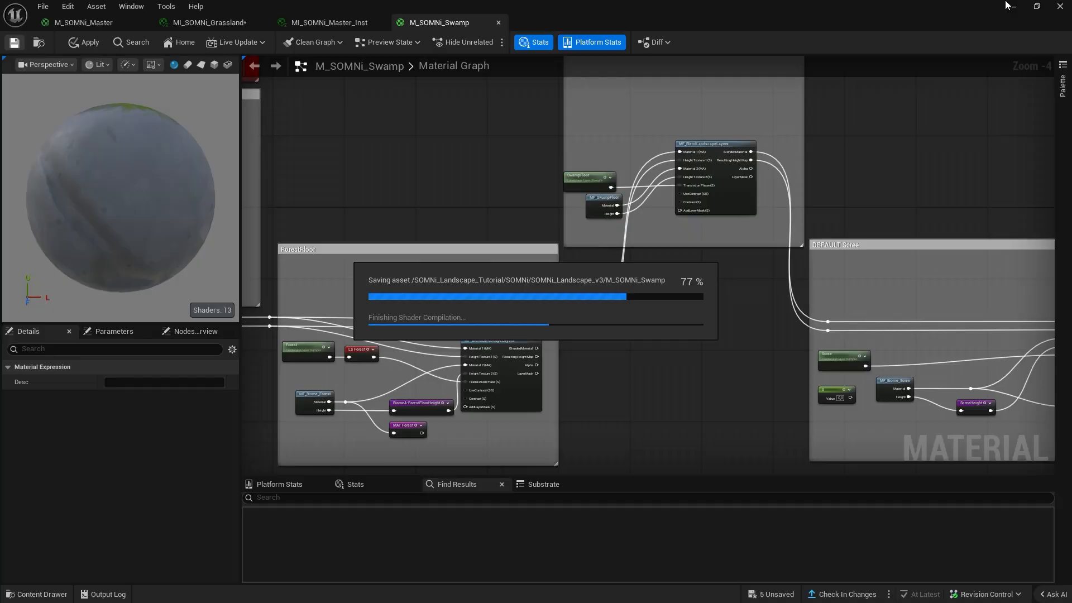
# - Return to the level editor and inspect the foliage and ground of the swamp tile
pyautogui.hotkey('alt', 'Tab')
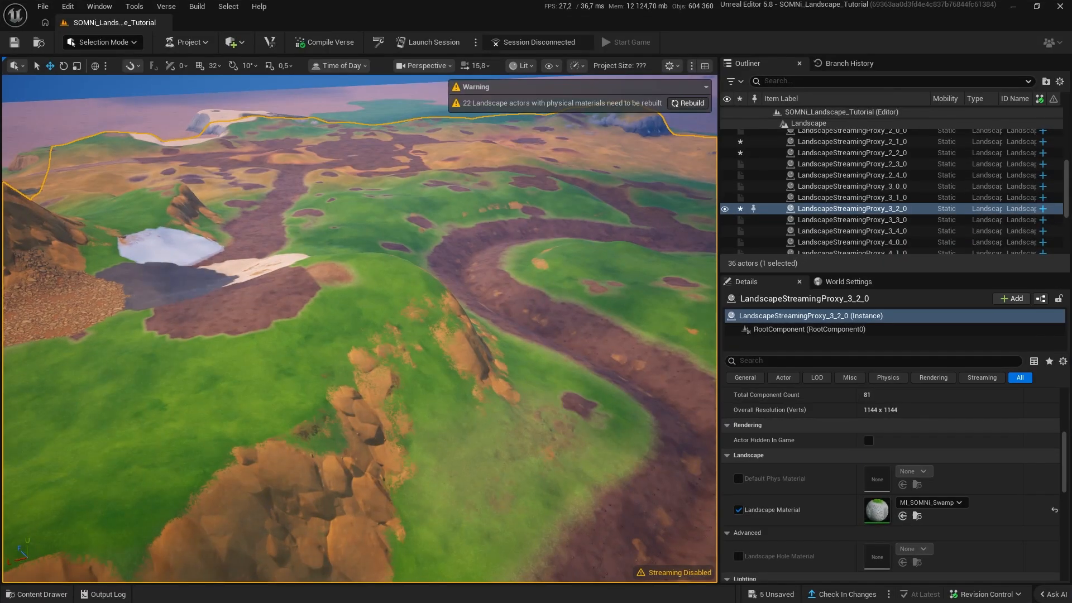
pyautogui.moveTo(360, 328); pyautogui.dragTo(359, 363, button='right')
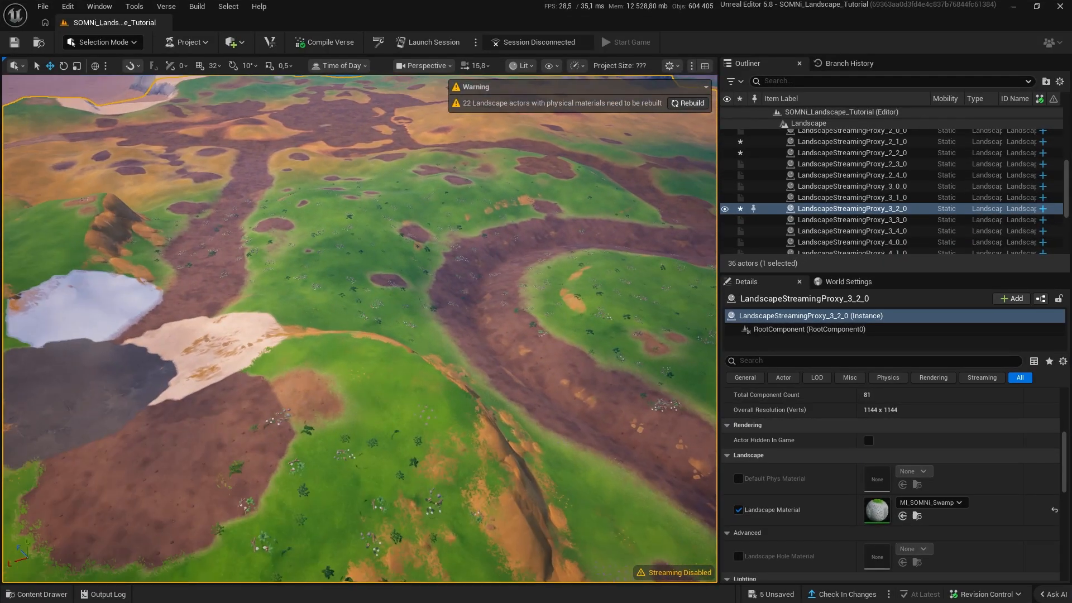
pyautogui.moveTo(533, 319); pyautogui.dragTo(525, 357, button='right')
# - In Landscape paint mode, create a layer info asset for the SwampFloor target layer in the sharedassets folder
pyautogui.hotkey('shift', '2')
pyautogui.scroll(-5, 76, 471)
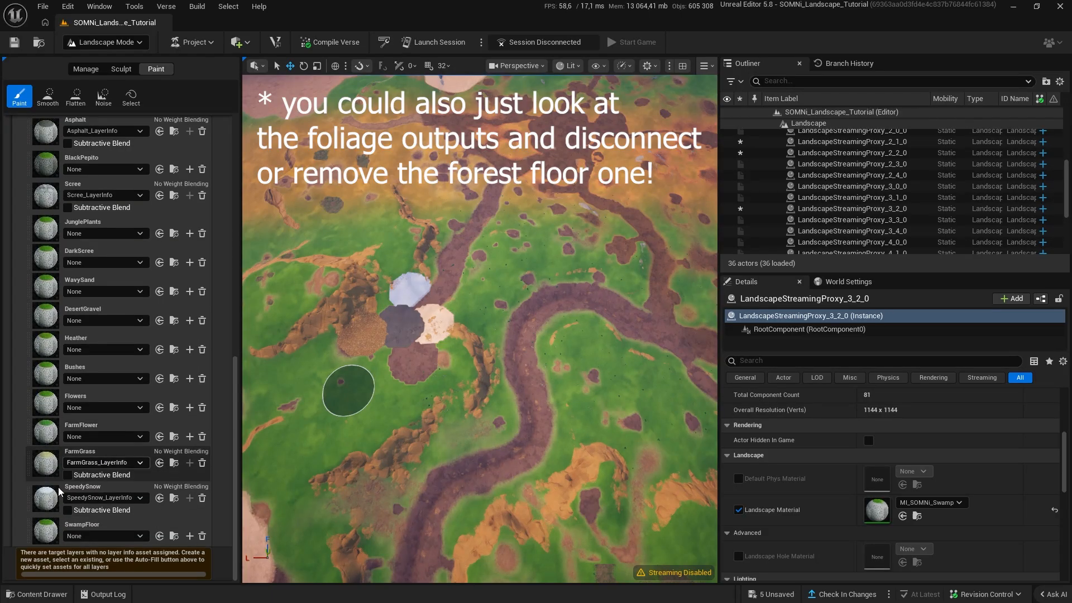
pyautogui.click(42, 531)
pyautogui.click(189, 535)
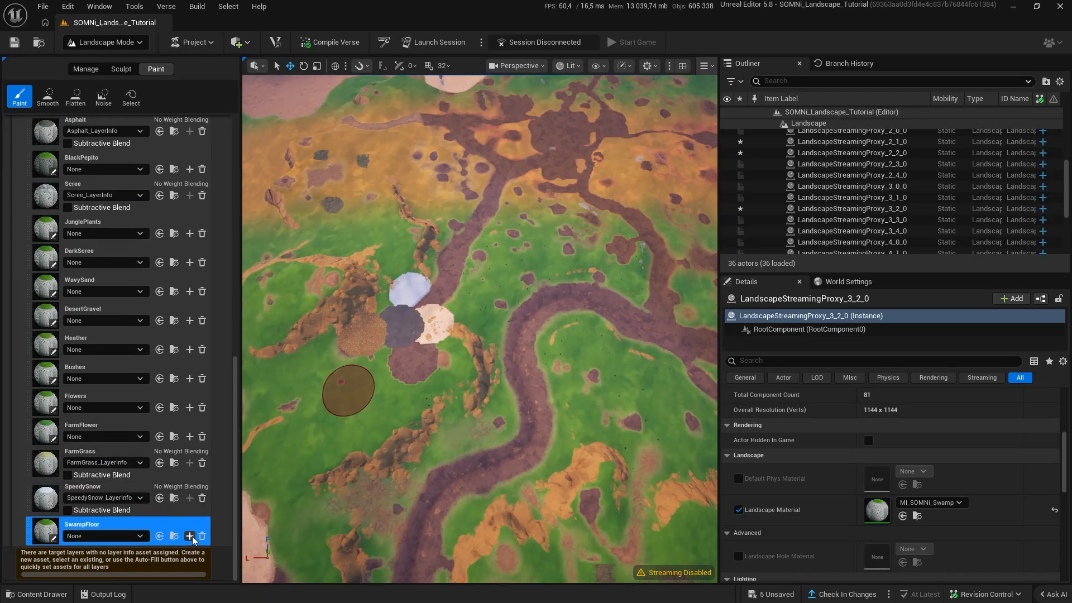
pyautogui.click(588, 426)
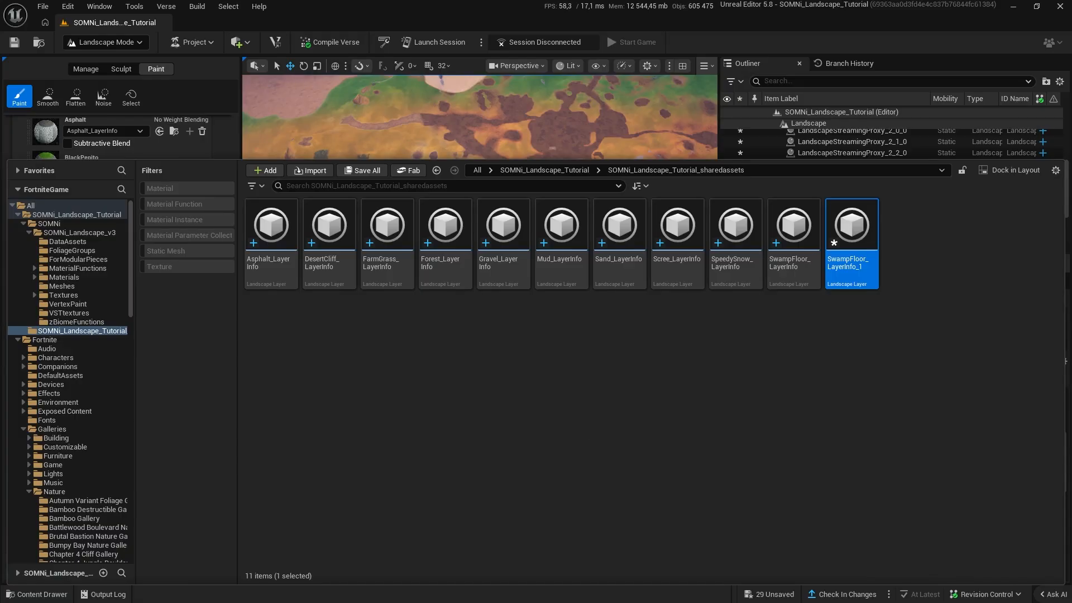
pyautogui.hotkey('ctrl', 'space')
# - Select the SwampFloor layer and paint a short stroke of it on the swamp tile
pyautogui.moveTo(585, 427); pyautogui.dragTo(628, 304, button='right')
pyautogui.press('w')
pyautogui.press('w')
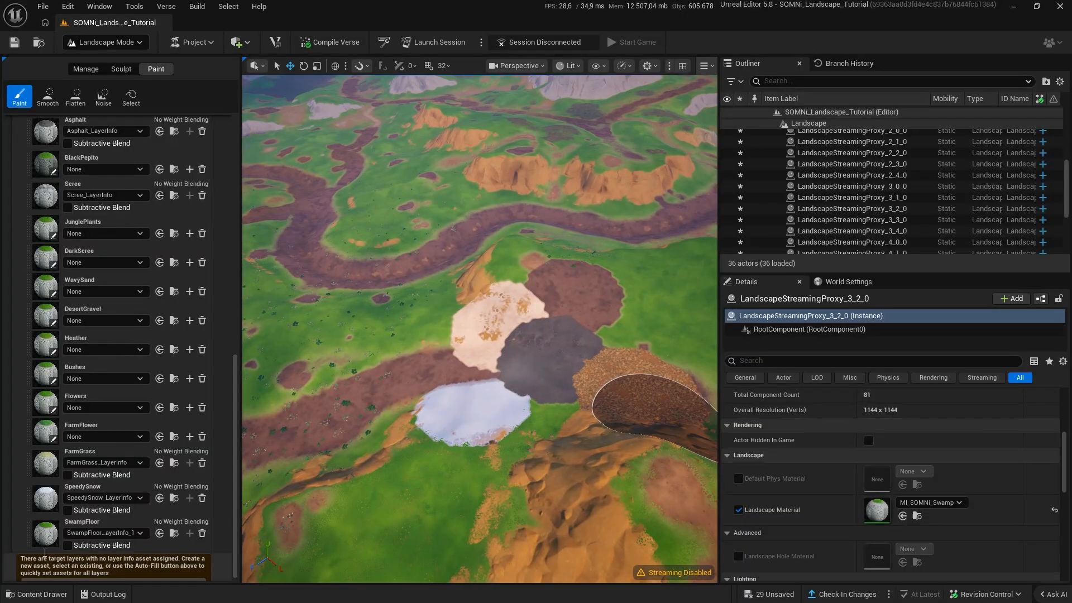
pyautogui.click(65, 534)
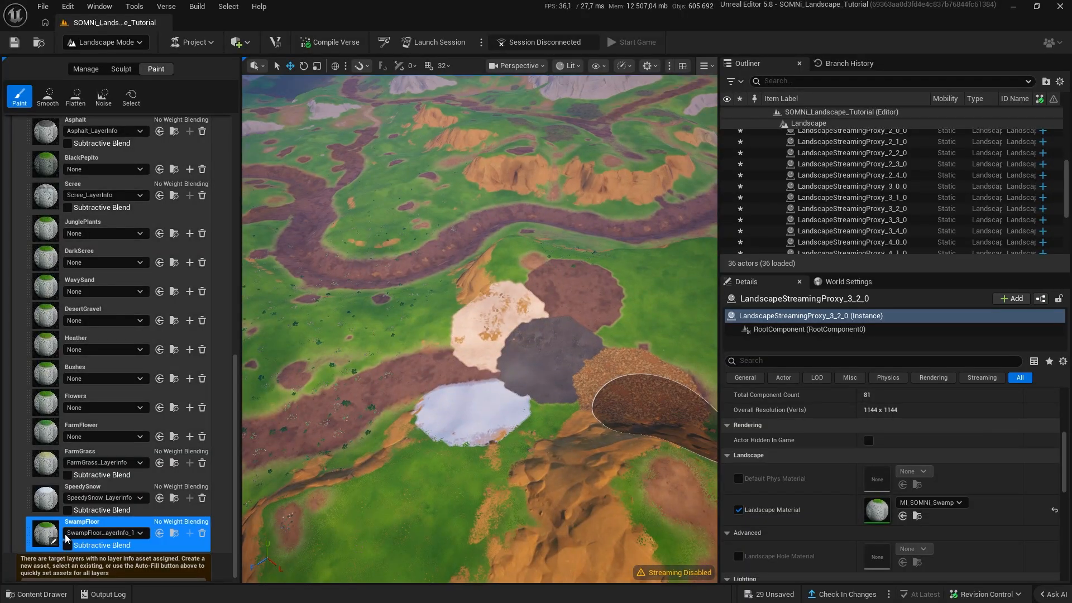
pyautogui.press('w')
pyautogui.moveTo(469, 298)
pyautogui.mouseDown(button='right')
pyautogui.moveTo(410, 313)
pyautogui.moveTo(469, 298)
pyautogui.mouseUp(button='right')
pyautogui.moveTo(470, 297); pyautogui.dragTo(464, 301)
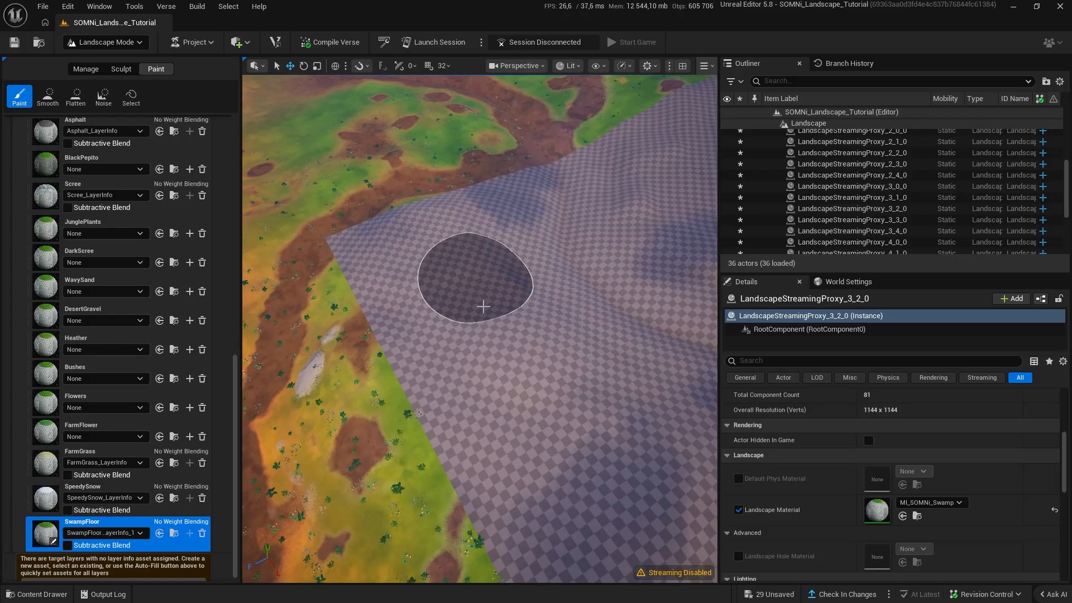
# - Examine the painted swamp patch at the tile border, and select neighbouring LandscapeStreamingProxy_3_1_0 to check its landscape material
pyautogui.moveTo(464, 301)
pyautogui.mouseDown(button='right')
pyautogui.moveTo(503, 298)
pyautogui.moveTo(486, 299)
pyautogui.moveTo(488, 288)
pyautogui.moveTo(357, 296)
pyautogui.moveTo(424, 279)
pyautogui.mouseUp(button='right')
pyautogui.press('s')
pyautogui.hotkey('shift', '1')
pyautogui.click(503, 298)
pyautogui.press('s')
pyautogui.press('s')
pyautogui.scroll(1, 425, 290)
pyautogui.press('w')
pyautogui.press('w')
pyautogui.hotkey('shift', '2')
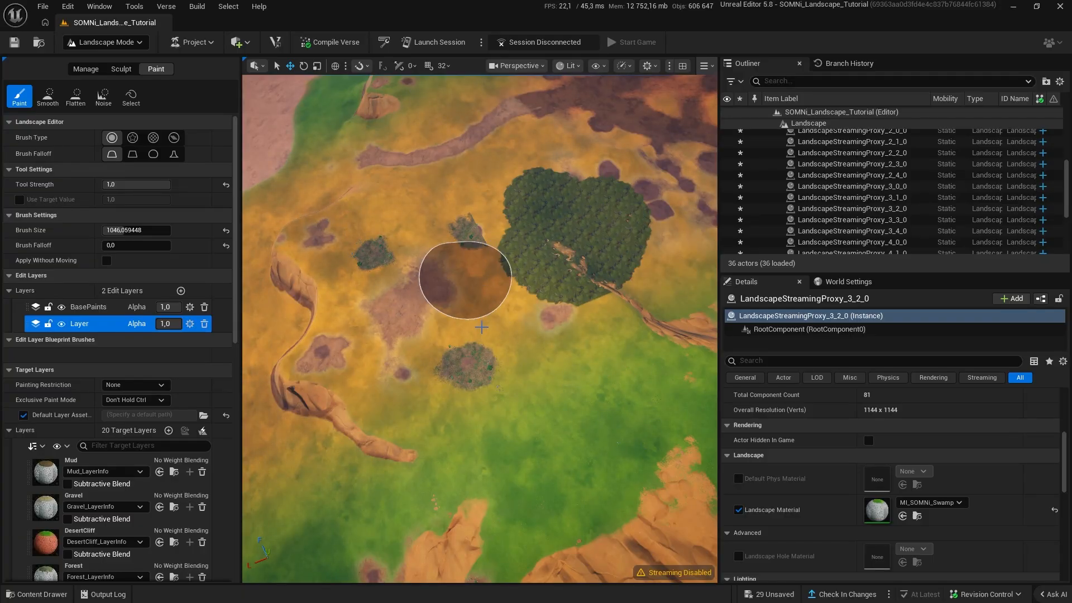
pyautogui.hotkey('shift', '1')
pyautogui.click(432, 204)
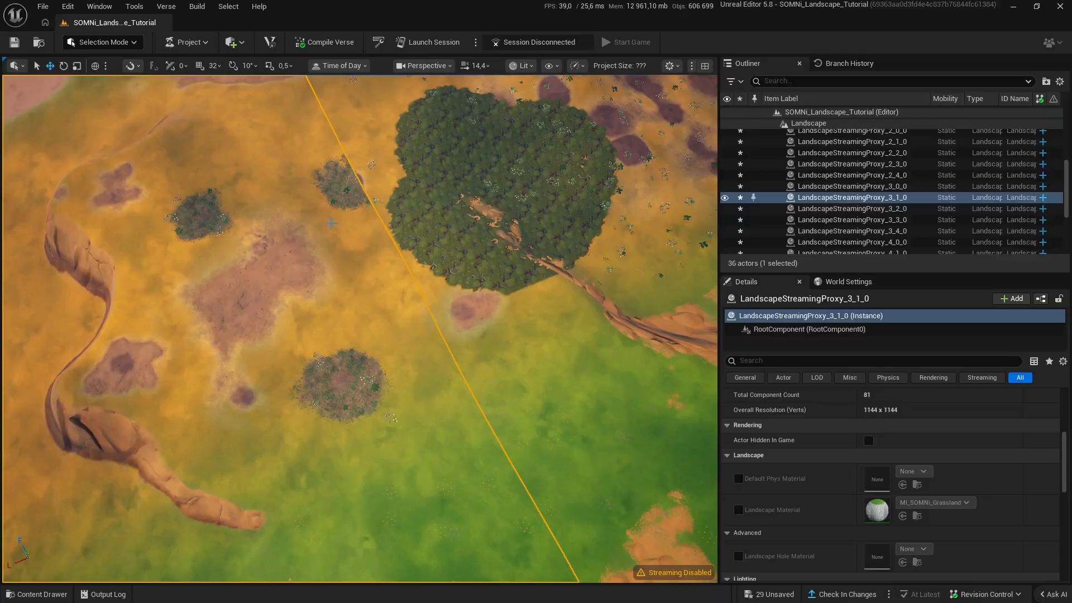
pyautogui.hotkey('shift', '2')
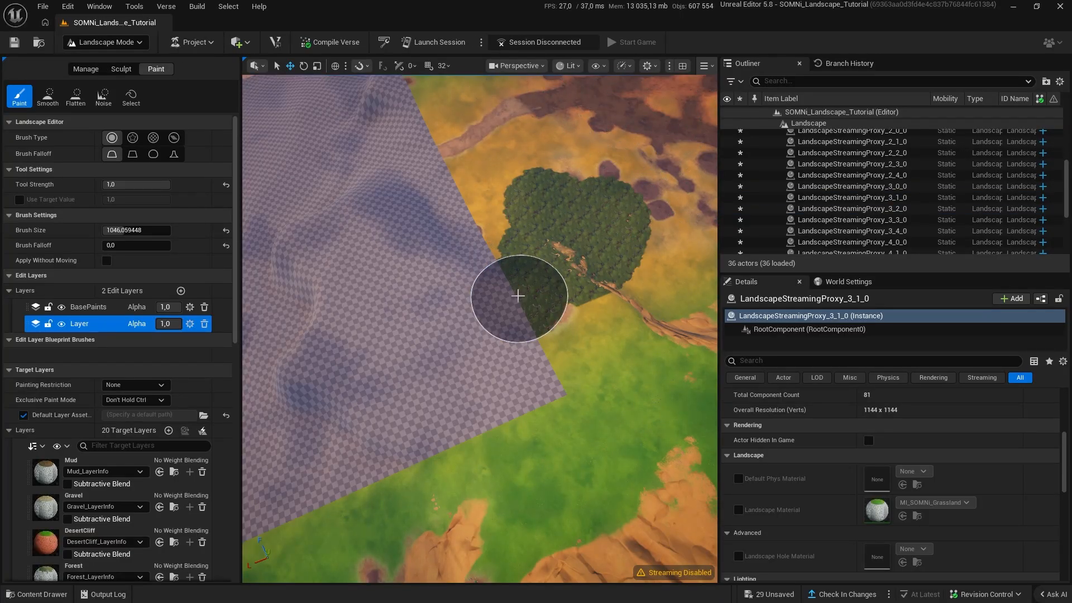
# - Return to selection mode and survey the whole landscape from above
pyautogui.hotkey('shift', '1')
pyautogui.moveTo(518, 296); pyautogui.dragTo(500, 327, button='right')
pyautogui.press('w')
pyautogui.press('w')
pyautogui.scroll(-5, 359, 329)
pyautogui.press('w')
pyautogui.press('s')
pyautogui.press('w')
pyautogui.press('e')
pyautogui.scroll(3, 359, 329)
pyautogui.press('w')
pyautogui.scroll(5, 359, 329)
pyautogui.press('e')
pyautogui.press('e')
pyautogui.scroll(5, 359, 328)
pyautogui.moveTo(573, 284); pyautogui.dragTo(574, 284, button='right')
pyautogui.press('a')
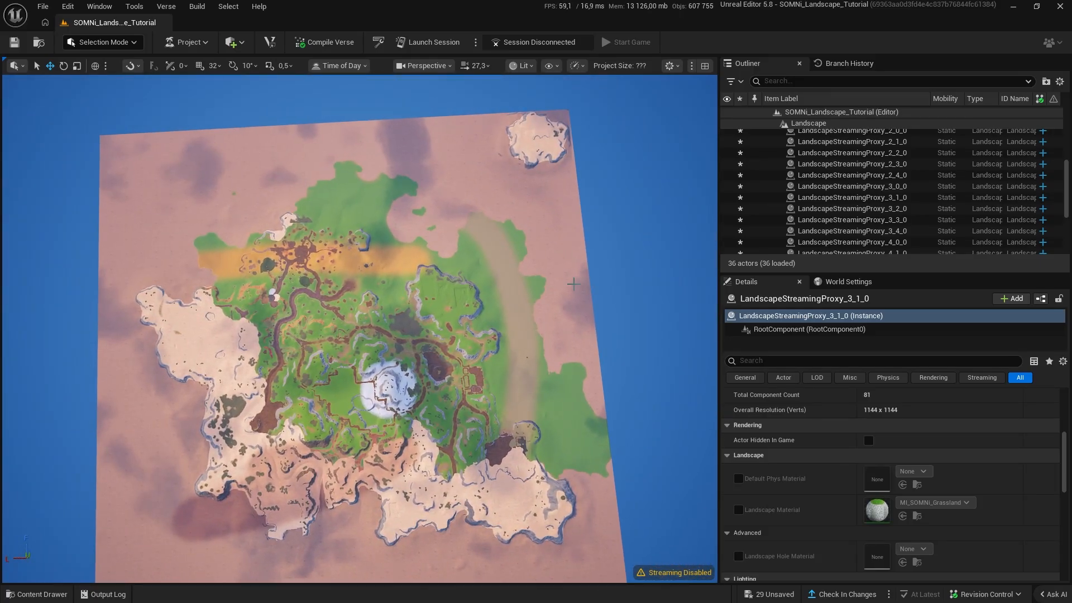
# - Select landscape tiles one after another across the map to check the extent of each streaming proxy
pyautogui.click(483, 184)
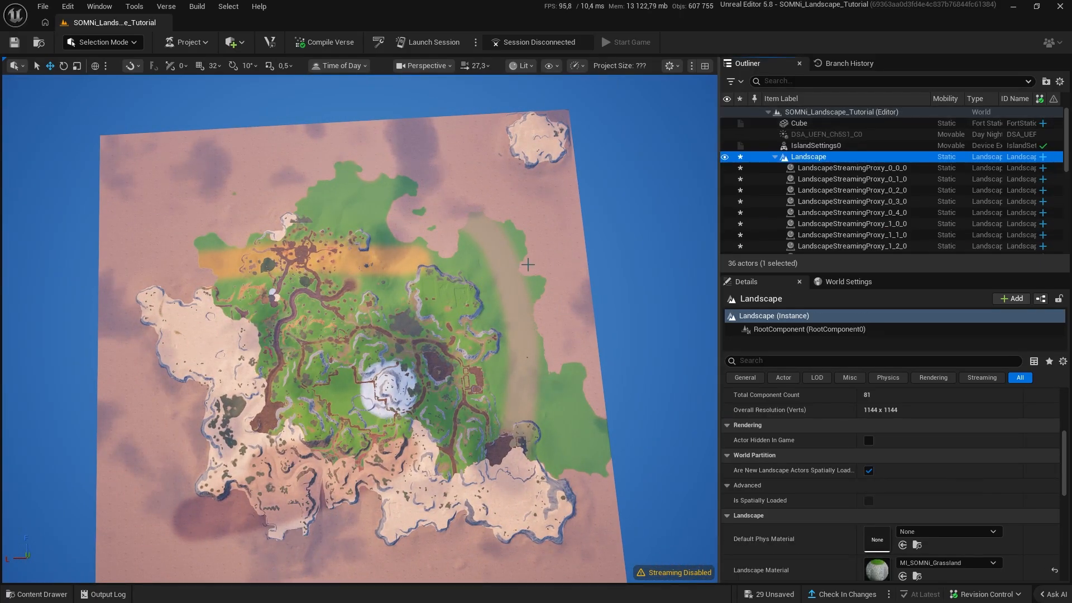
pyautogui.click(403, 179)
pyautogui.click(280, 179)
pyautogui.click(208, 180)
pyautogui.click(128, 185)
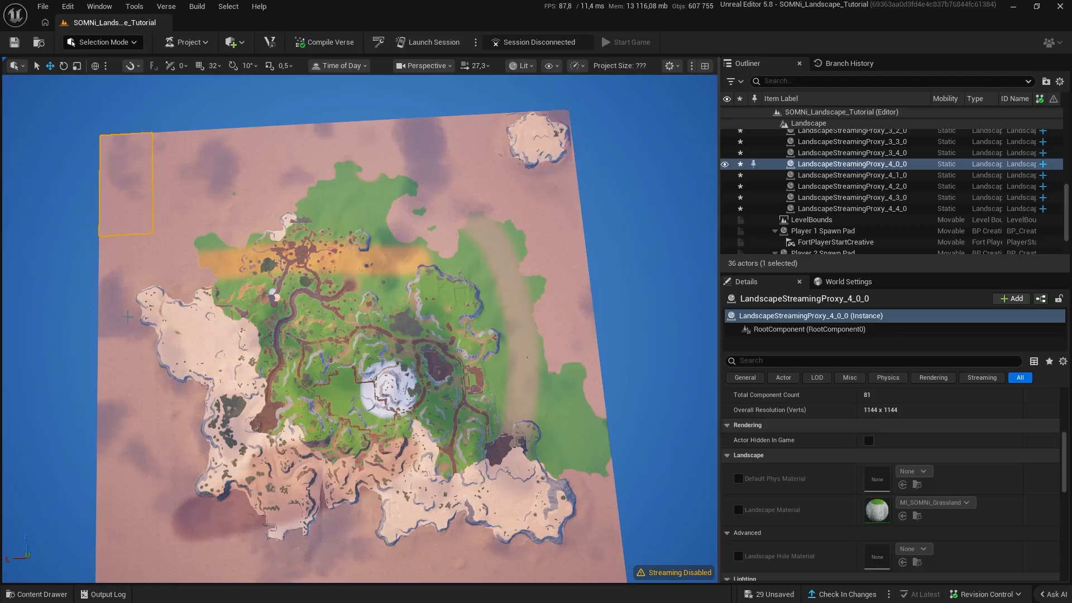
pyautogui.click(128, 279)
pyautogui.click(227, 284)
pyautogui.click(316, 279)
pyautogui.click(420, 275)
pyautogui.click(525, 268)
pyautogui.click(531, 366)
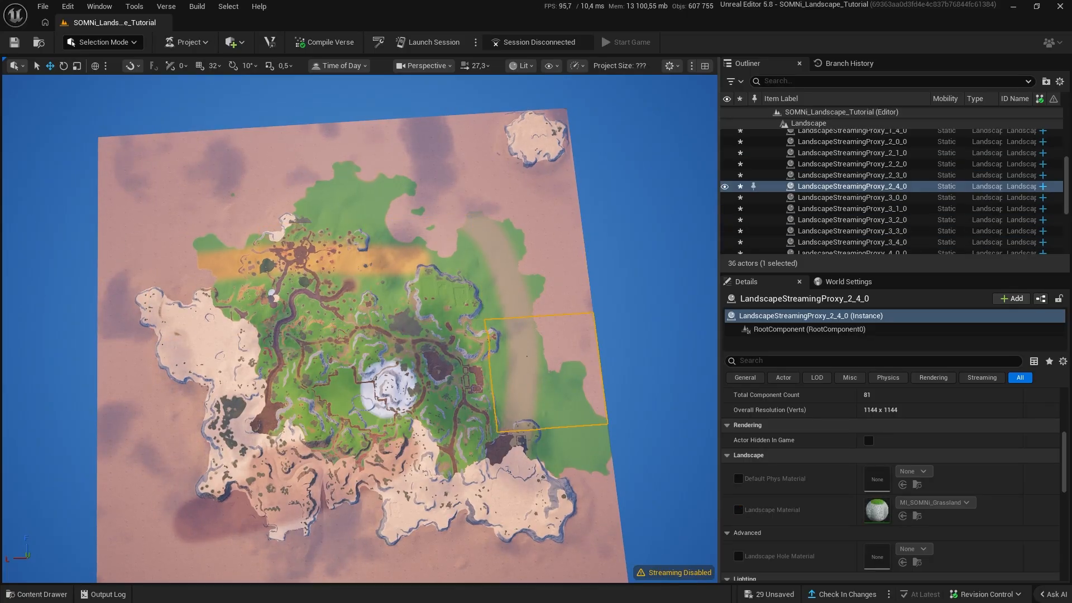
pyautogui.click(430, 371)
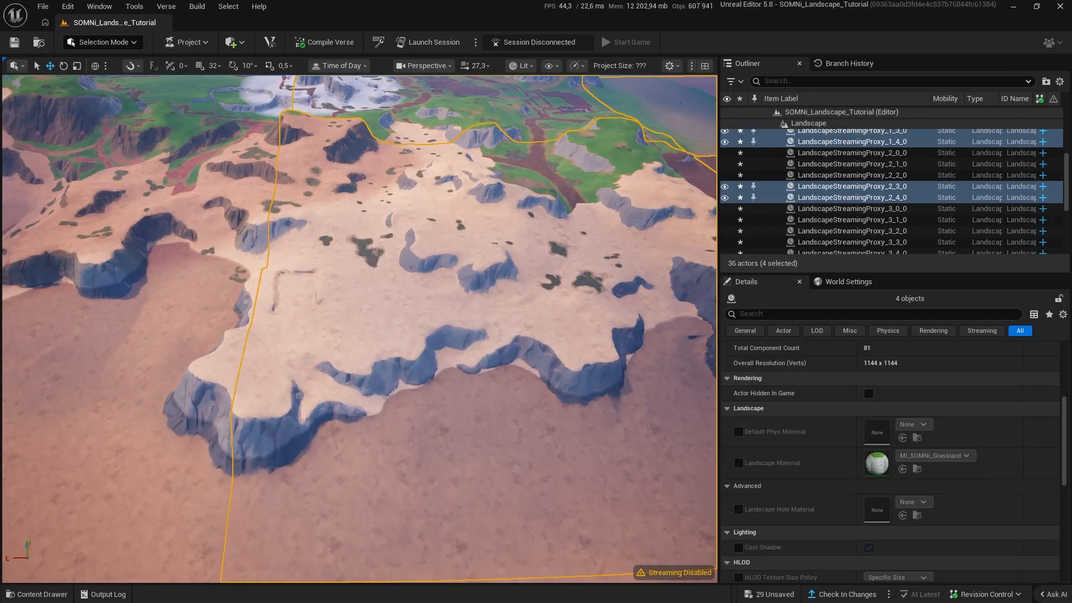
# - Examine the cliffs and the grassland border around the group of selected landscape tiles
pyautogui.press('w')
pyautogui.moveTo(359, 328); pyautogui.dragTo(341, 287, button='right')
pyautogui.scroll(-4, 359, 328)
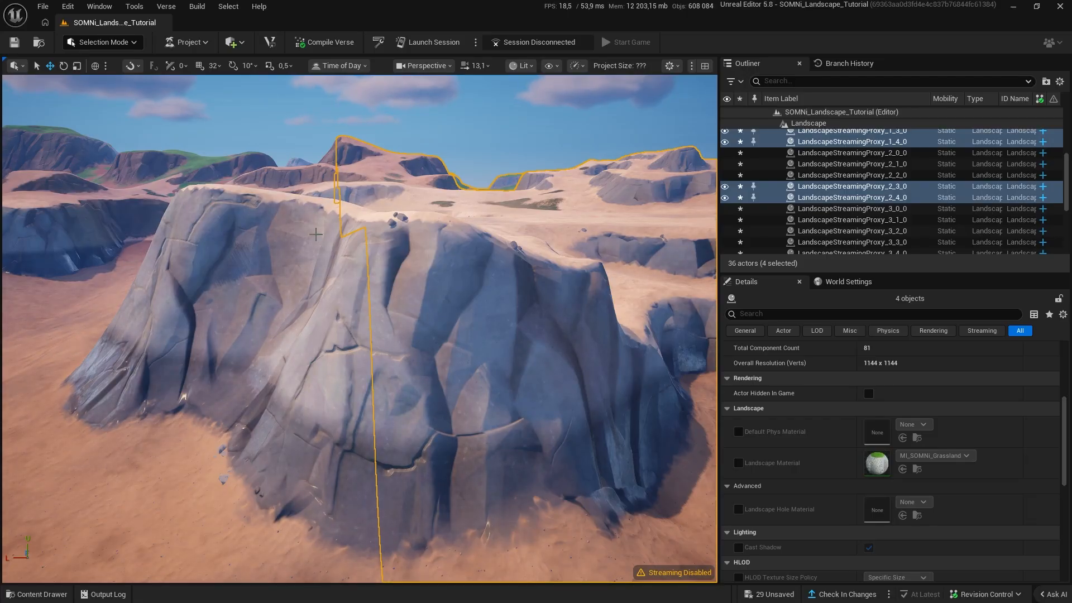
pyautogui.press('e')
pyautogui.moveTo(316, 235); pyautogui.dragTo(125, 225, button='right')
pyautogui.press('w')
pyautogui.press('s')
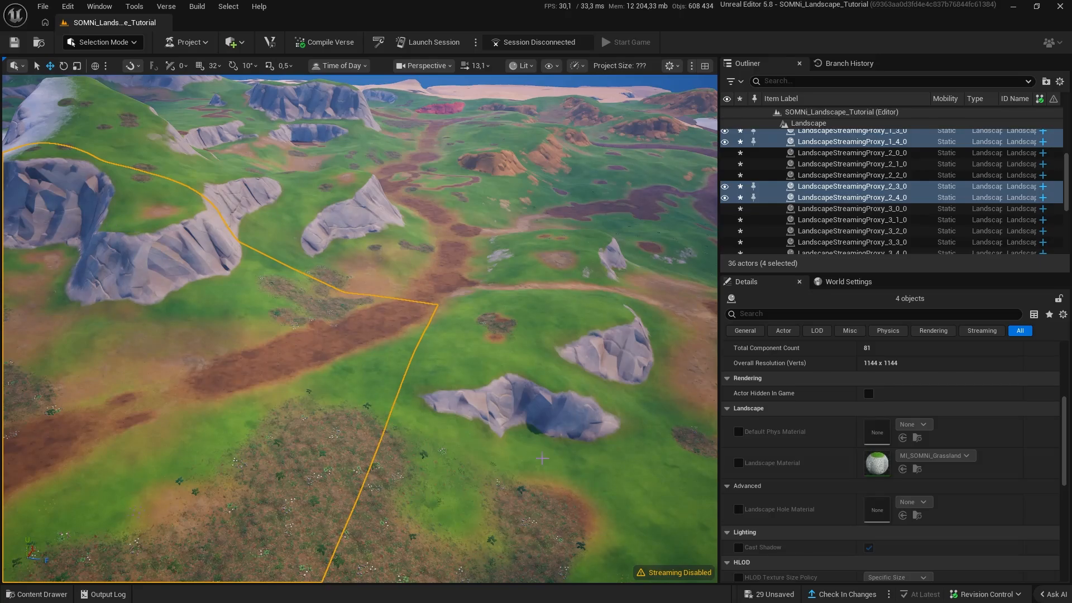
# - Select LandscapeStreamingProxy_2_3_0 and assign MI_SOMNi_Swamp from the SOMNi_Landscape_v3 folder as its landscape material
pyautogui.click(498, 413)
pyautogui.click(164, 250)
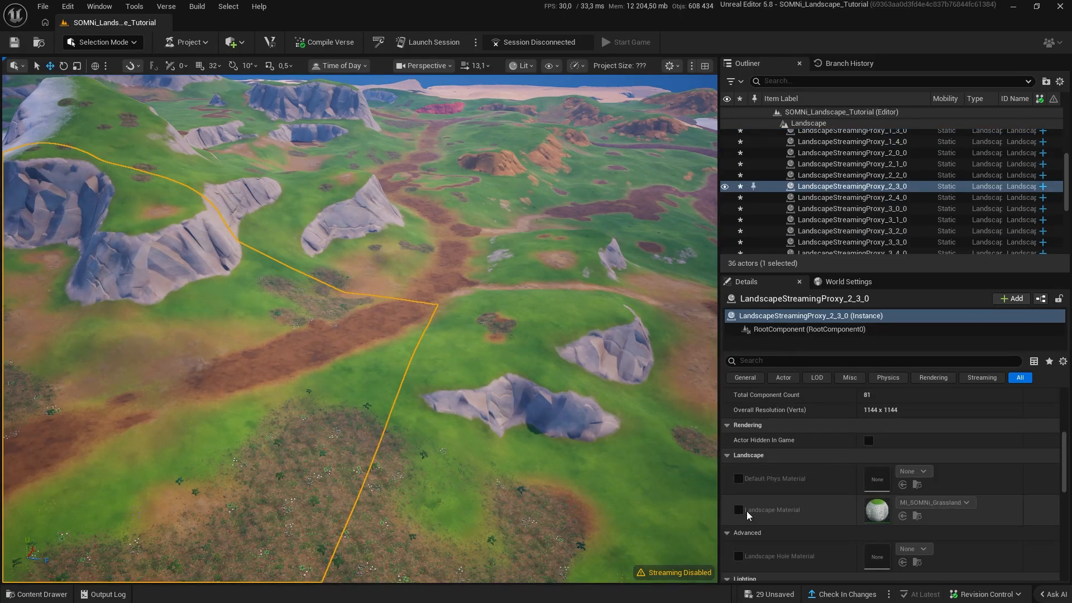
pyautogui.hotkey('ctrl', 'space')
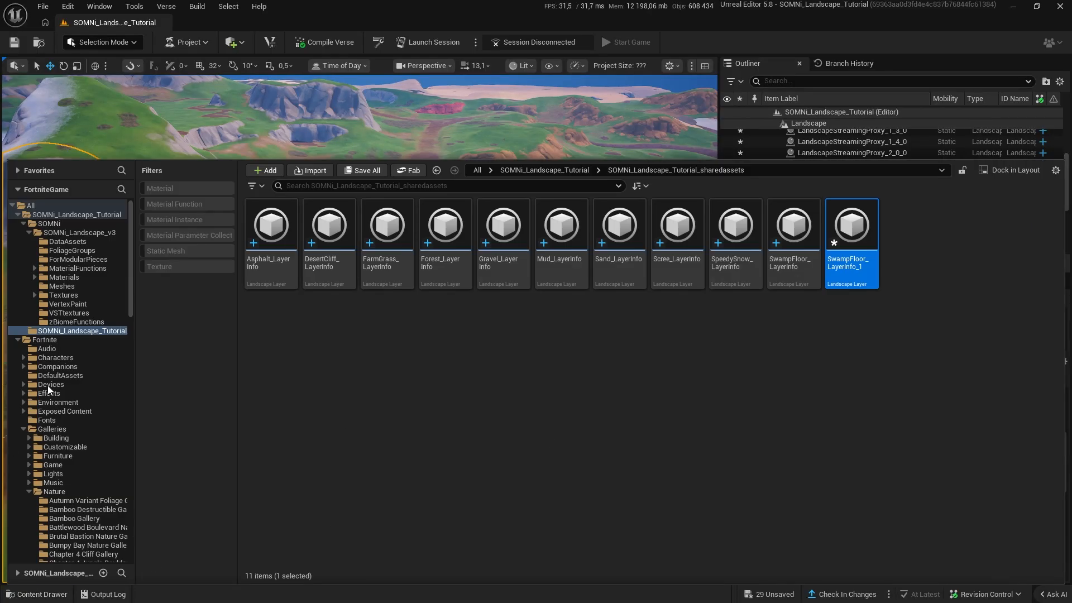
pyautogui.click(39, 233)
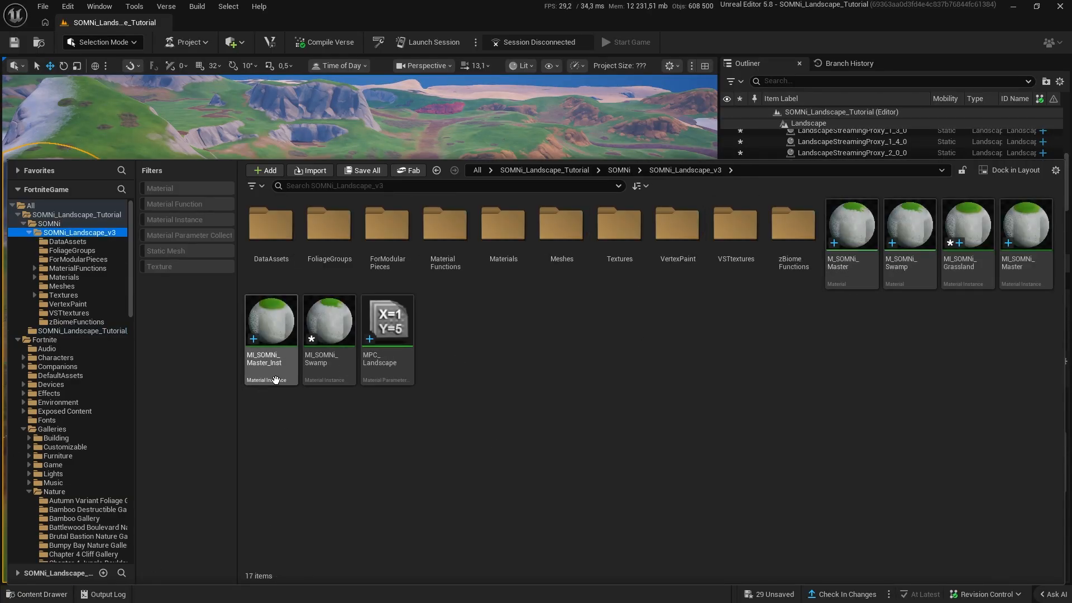
pyautogui.click(332, 358)
pyautogui.hotkey('ctrl', 'space')
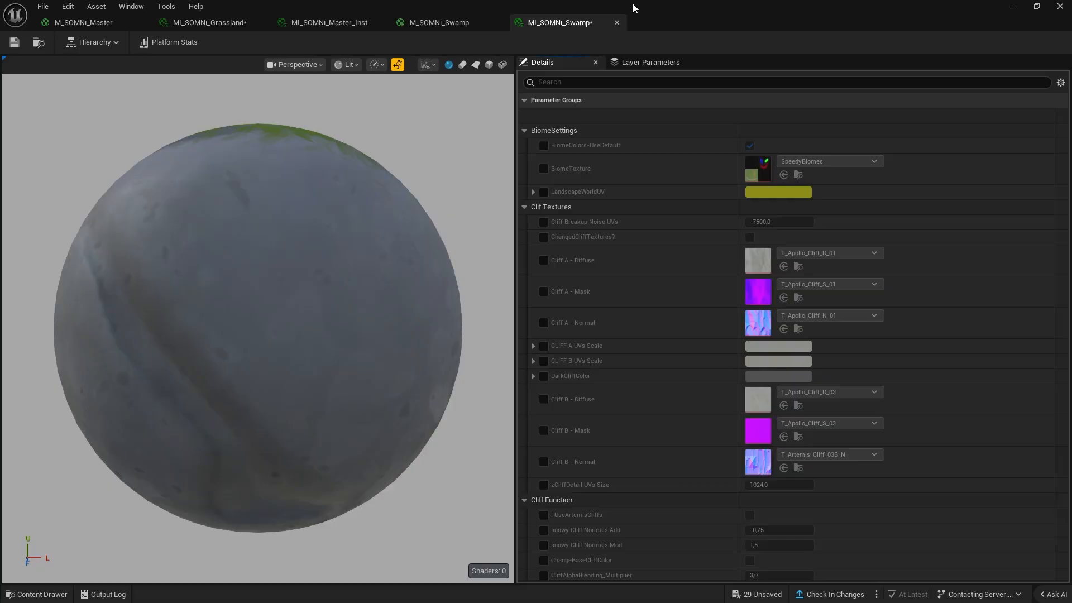
# - Filter the MI_SOMNi_Swamp parameters by "arid" and enable LoadAridCliffLayer, with the level visible beside the material instance
pyautogui.doubleClick(632, 3)
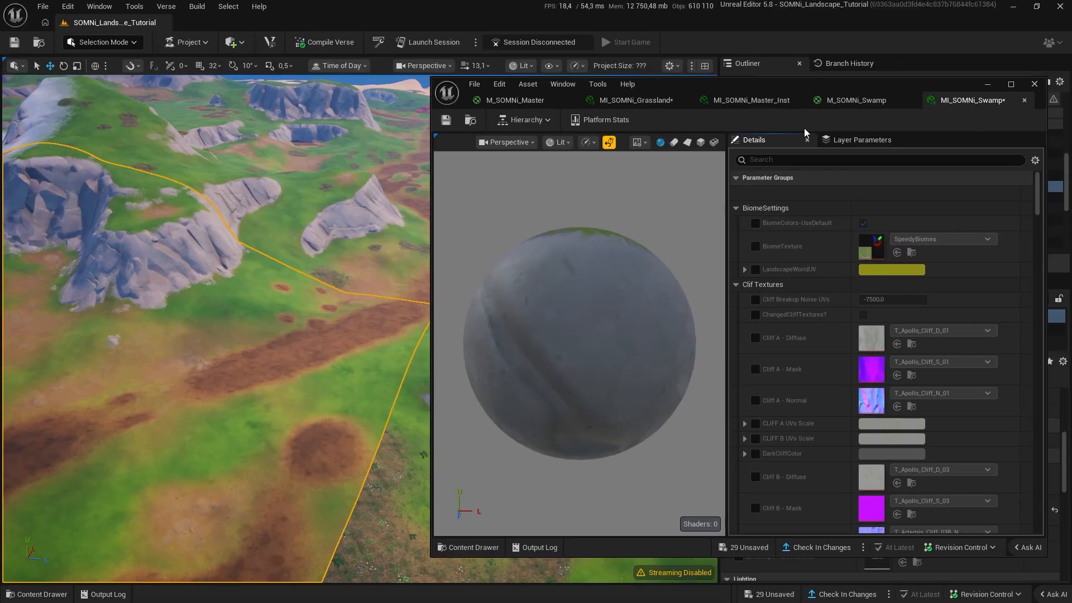
pyautogui.click(811, 161)
pyautogui.write('arid')
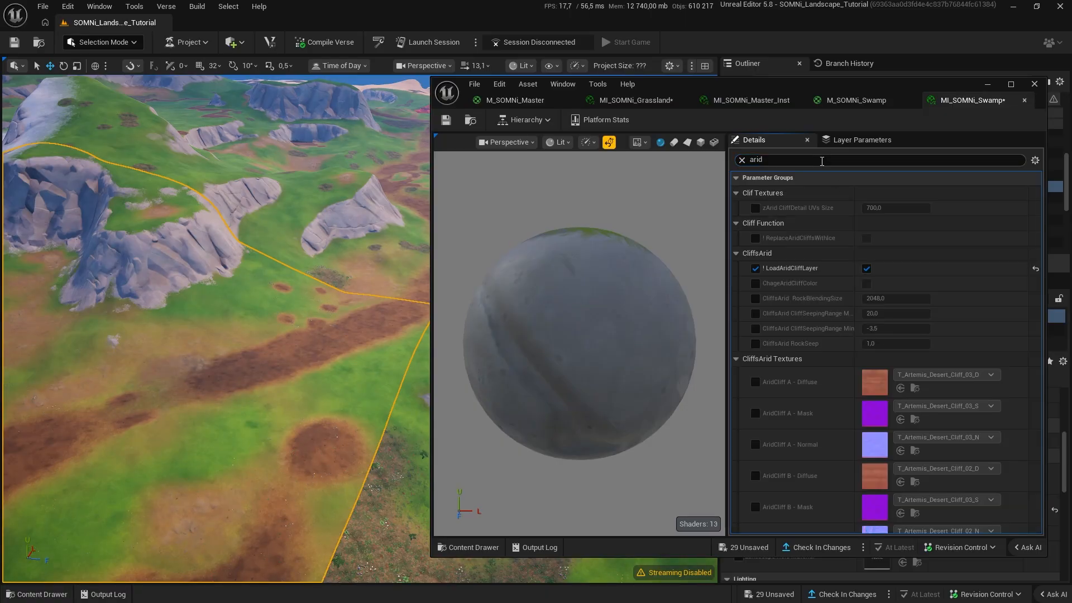
pyautogui.click(822, 162)
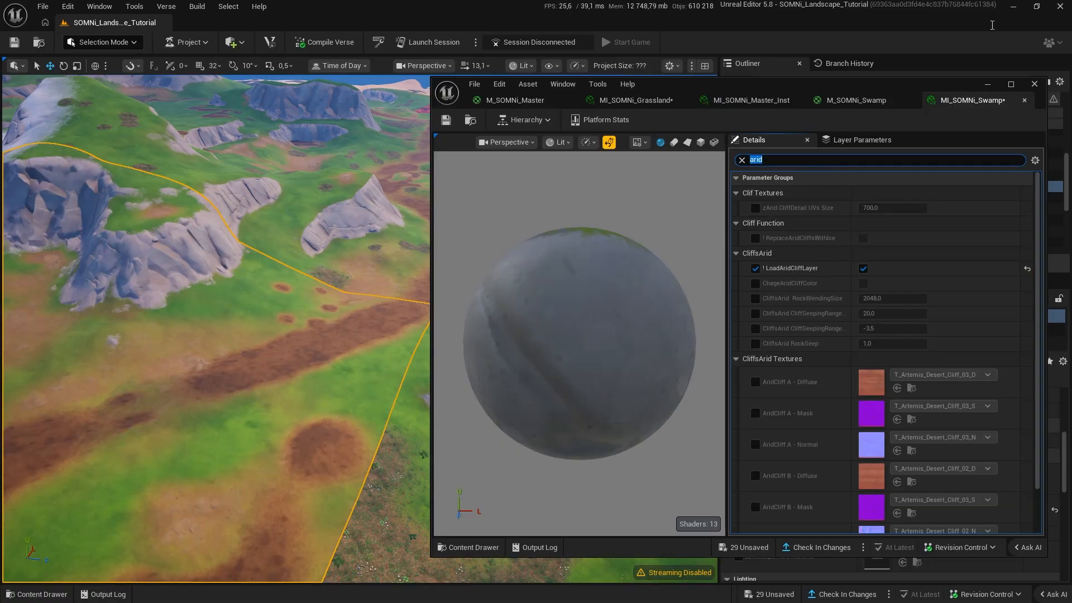
pyautogui.scroll(-2, 871, 223)
# - Filter the MI_SOMNi_Swamp parameters by "use", enable UseDesertCliffMat, and view the tile's cliffs in the level
pyautogui.click(788, 161)
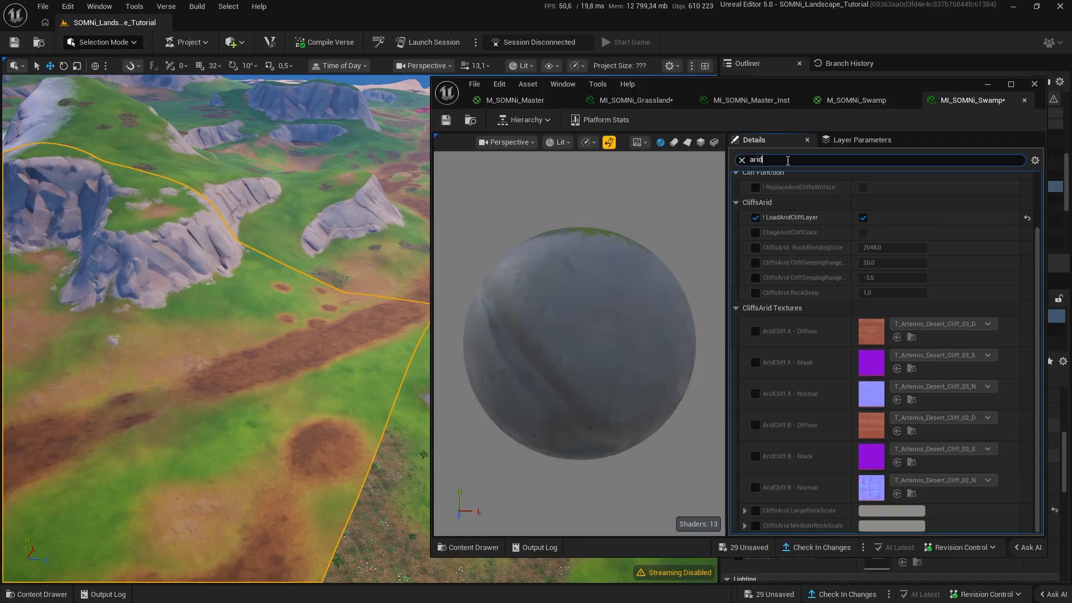
pyautogui.doubleClick(787, 160)
pyautogui.write('use')
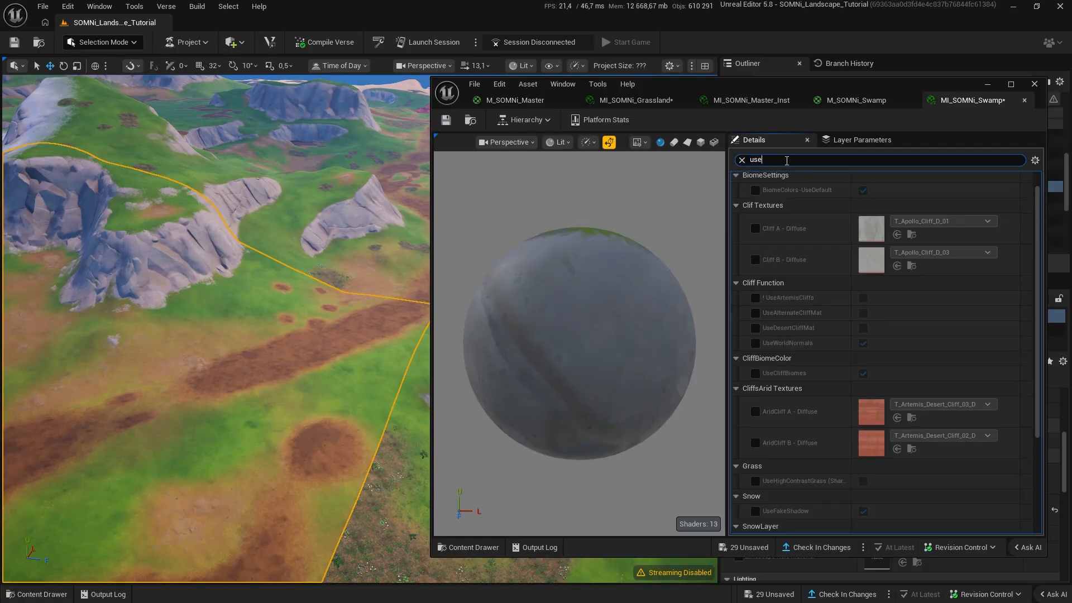
pyautogui.click(755, 328)
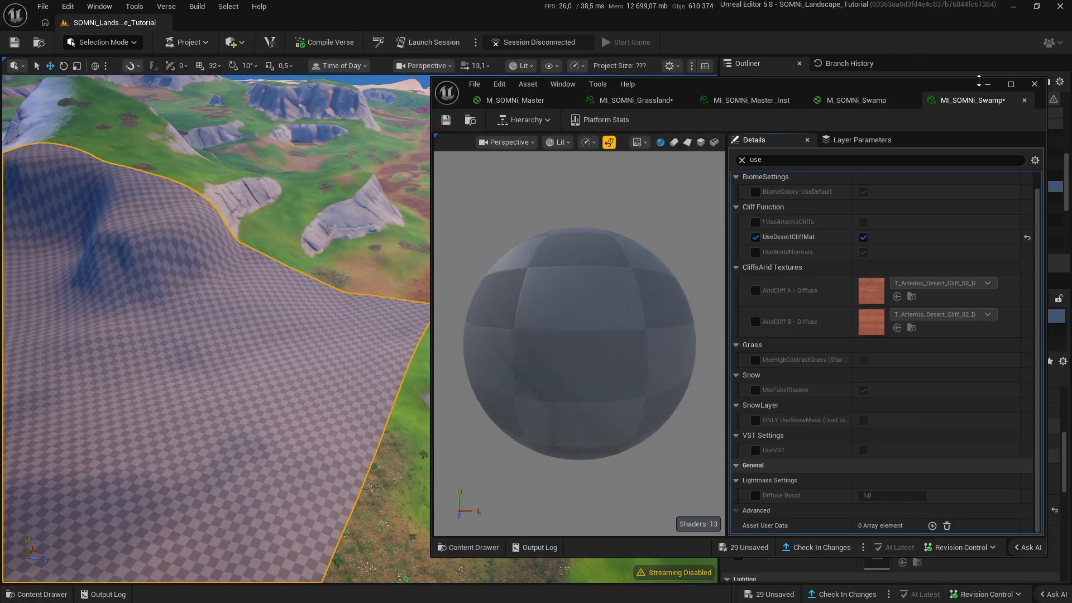
pyautogui.click(987, 84)
pyautogui.moveTo(414, 351); pyautogui.dragTo(309, 207, button='right')
pyautogui.press('Escape')
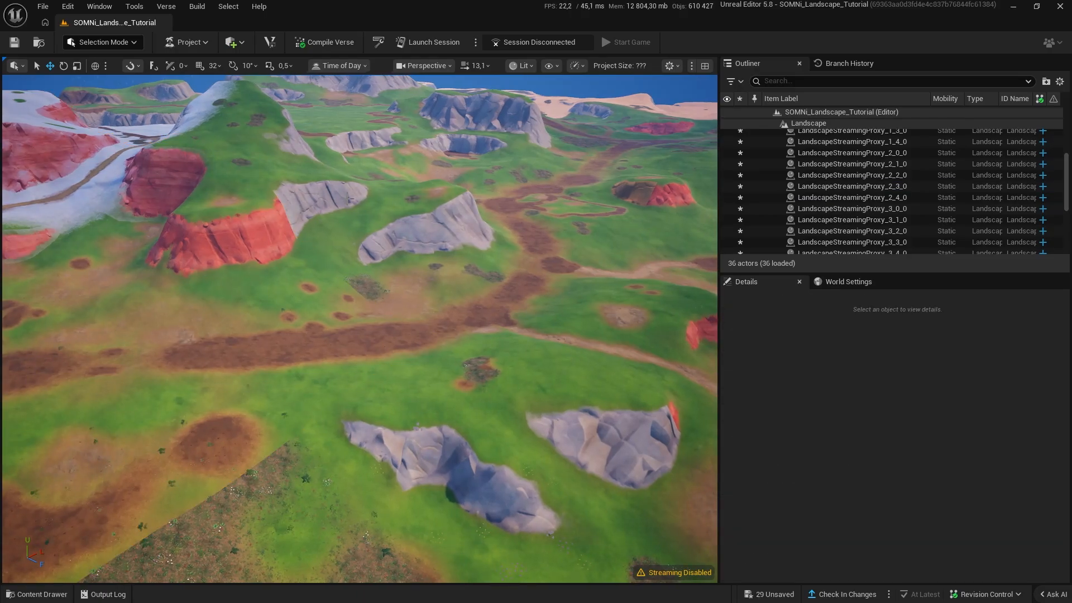
# - Examine the border between the red desert cliffs and the grey cliffs on the neighbouring landscape tiles
pyautogui.keyDown('alt'); pyautogui.moveTo(346, 198); pyautogui.dragTo(447, 176); pyautogui.keyUp('alt')
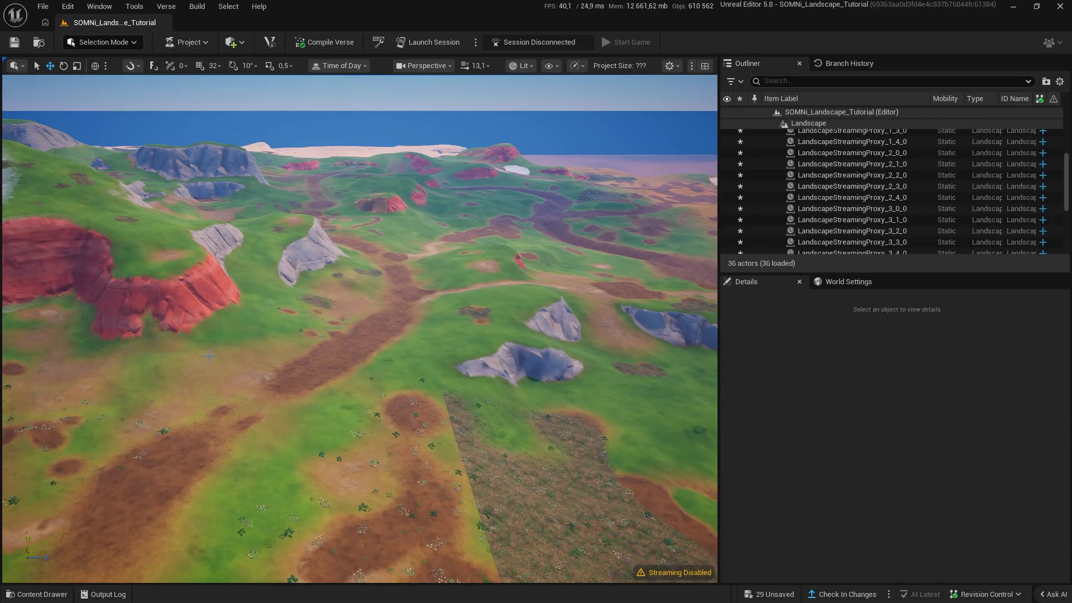
pyautogui.press('w')
pyautogui.moveTo(360, 328); pyautogui.dragTo(218, 307, button='right')
pyautogui.press('s')
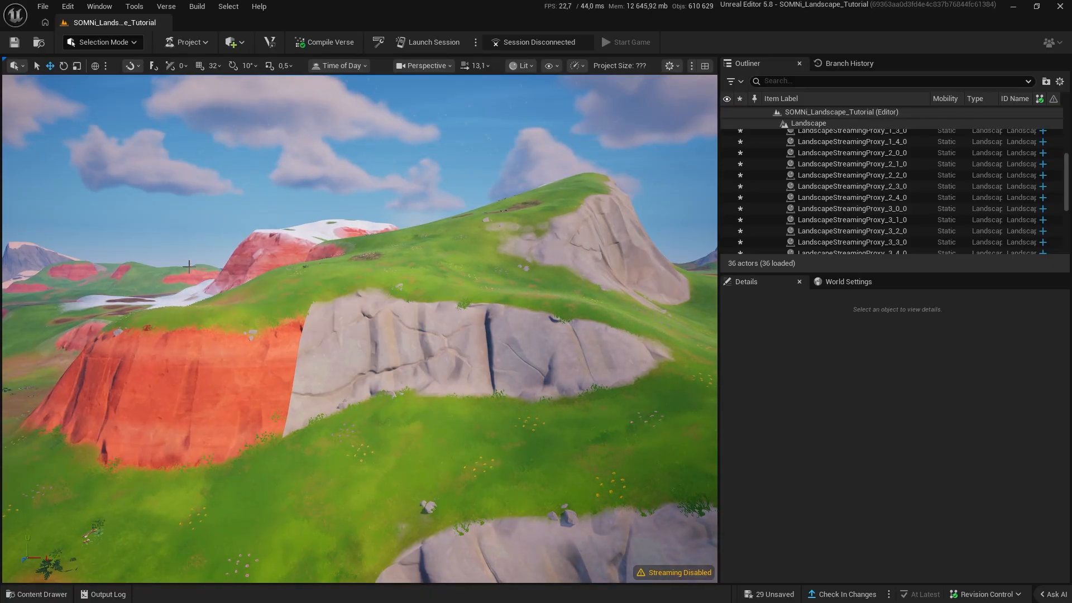
pyautogui.moveTo(218, 307); pyautogui.dragTo(187, 344, button='right')
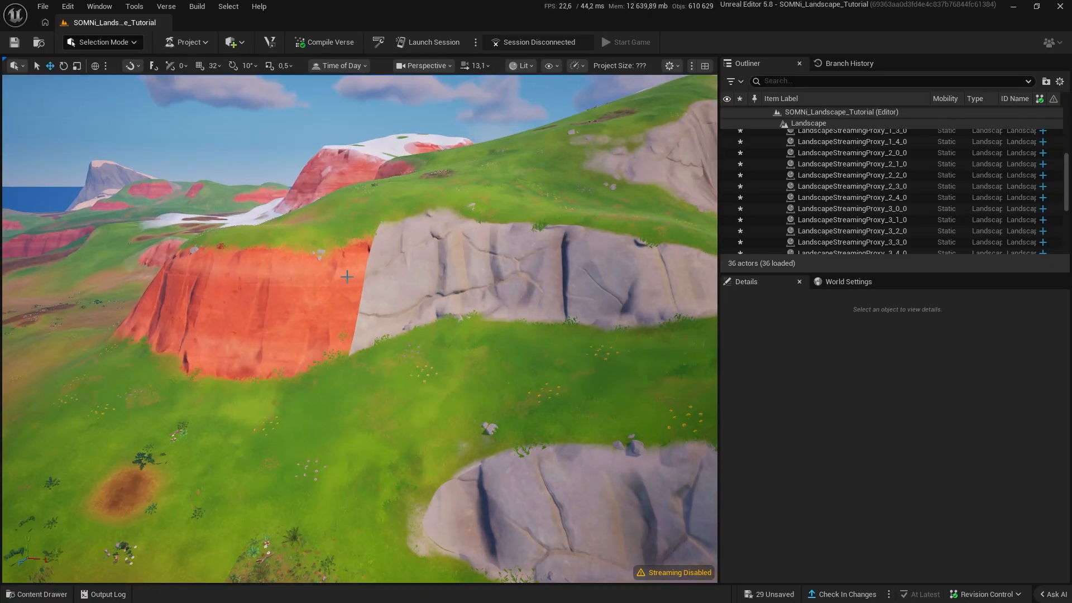
pyautogui.press('s')
pyautogui.moveTo(347, 277); pyautogui.dragTo(268, 285, button='right')
pyautogui.press('w')
pyautogui.press('w')
pyautogui.press('s')
pyautogui.press('s')
pyautogui.press('w')
pyautogui.press('s')
pyautogui.press('w')
# - Check the outline of the LandscapeStreamingProxy_2_3_0 tile across the snowy area and clear the selection
pyautogui.click(424, 274)
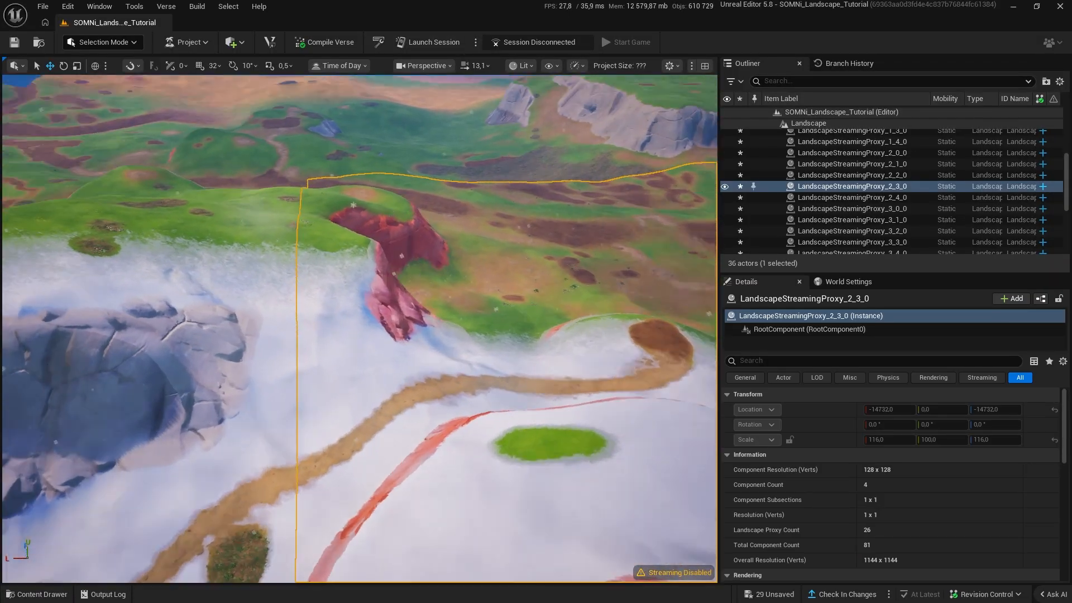
pyautogui.press('d')
pyautogui.moveTo(316, 407); pyautogui.dragTo(224, 442, button='right')
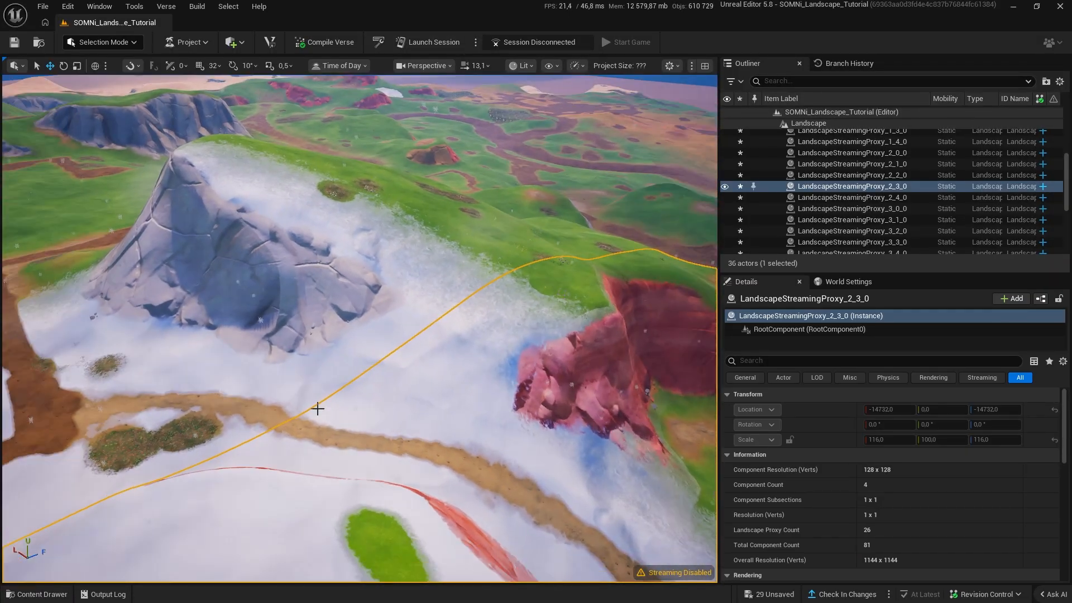
pyautogui.press('Escape')
pyautogui.moveTo(636, 403); pyautogui.dragTo(609, 402, button='right')
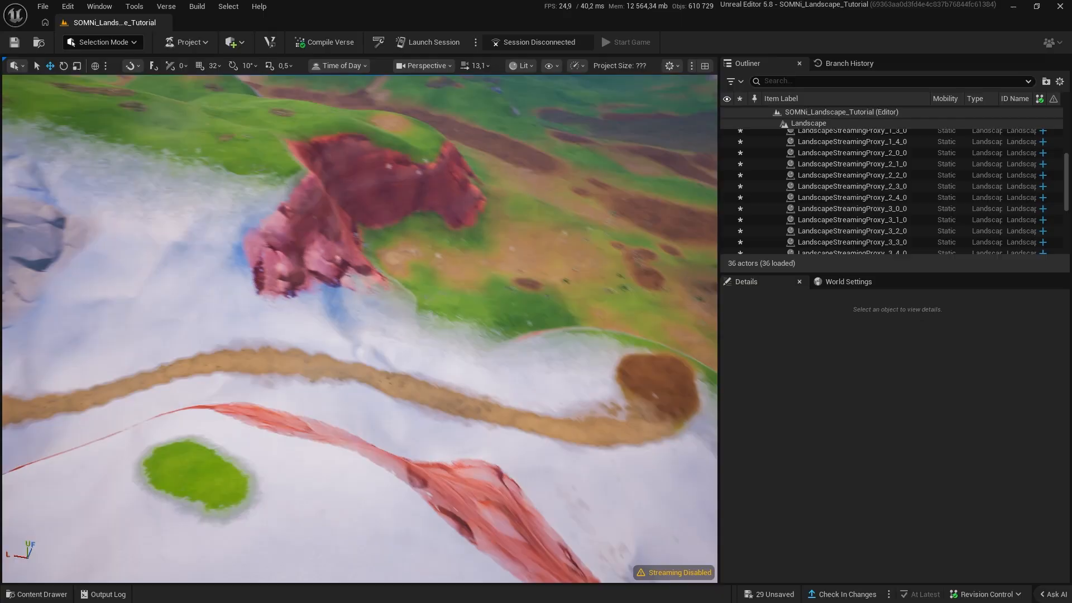
# - Survey the whole landscape from above, including the snow, desert, swamp and grassland areas
pyautogui.moveTo(397, 272); pyautogui.dragTo(497, 268, button='right')
pyautogui.press('a')
pyautogui.press('s')
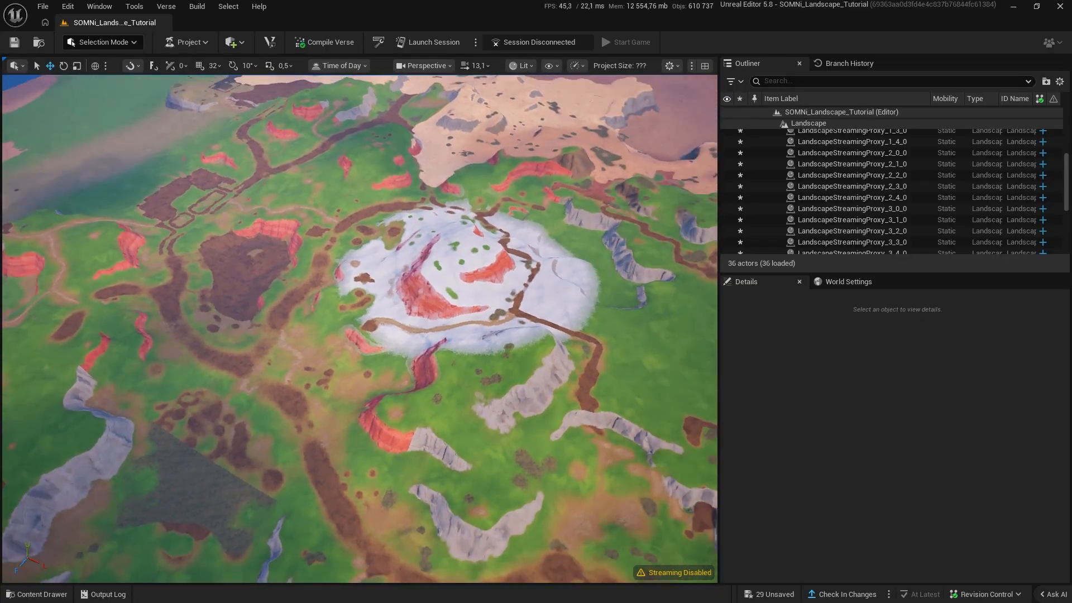
pyautogui.press('s')
pyautogui.press('a')
pyautogui.moveTo(360, 302); pyautogui.dragTo(463, 301, button='right')
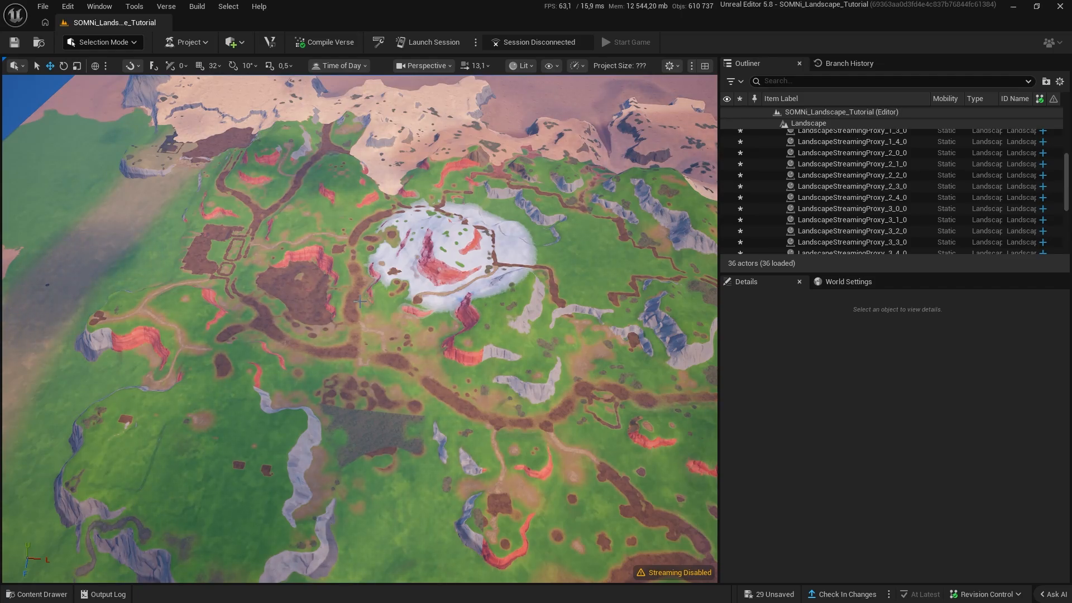
pyautogui.press('w')
pyautogui.moveTo(360, 301); pyautogui.dragTo(302, 340, button='right')
pyautogui.press('w')
pyautogui.press('e')
pyautogui.scroll(8, 360, 302)
# - Open the M_SOMNi_Master graph in a maximized material editor and open its MF_CommonLandscapeLayers function
pyautogui.click(31, 594)
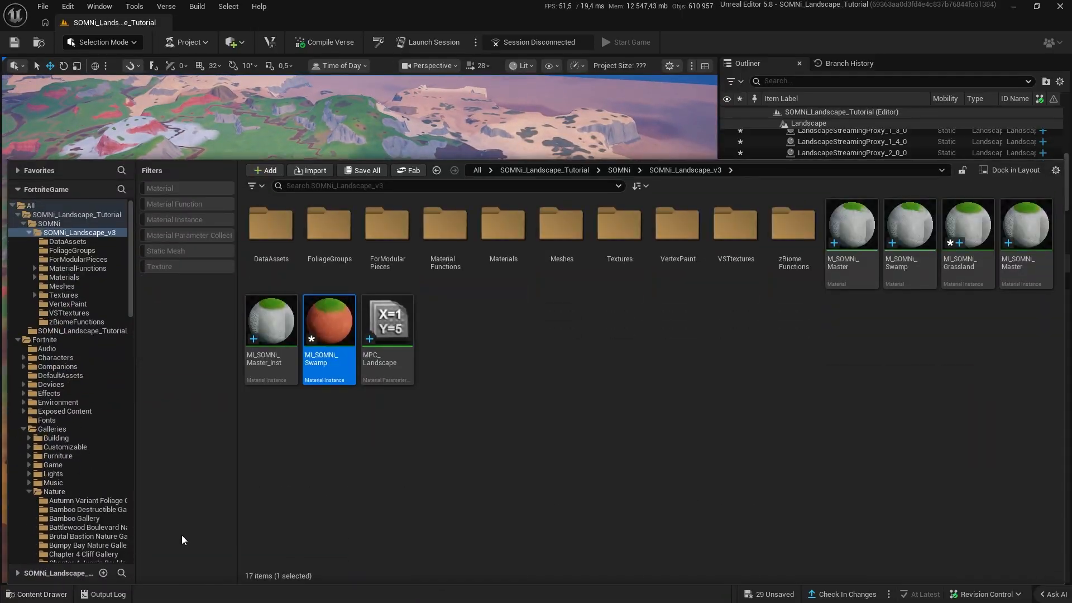
pyautogui.doubleClick(830, 270)
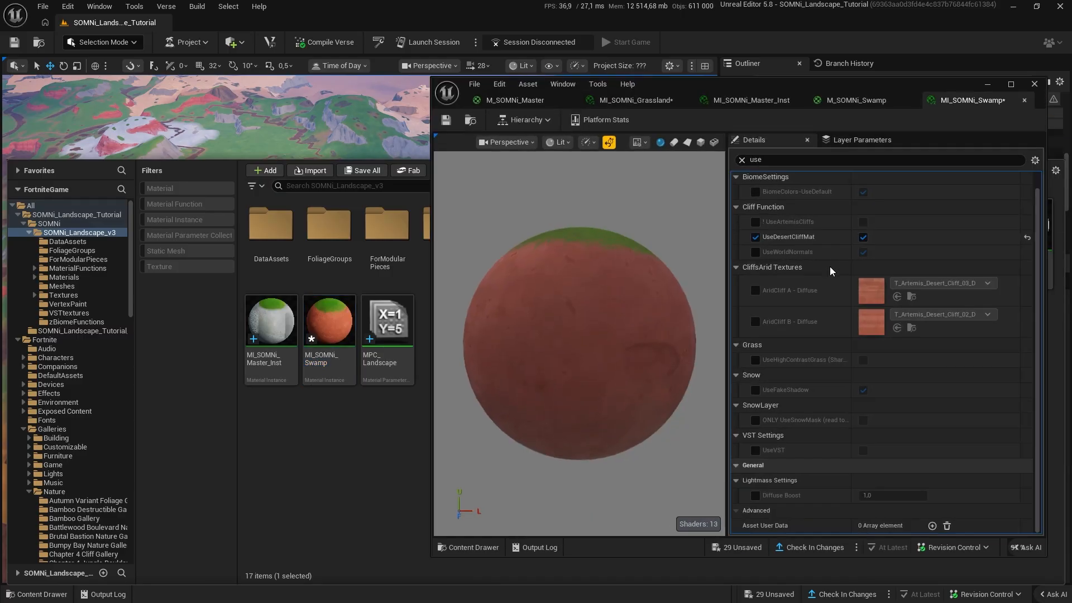
pyautogui.click(1010, 85)
pyautogui.scroll(4, 713, 299)
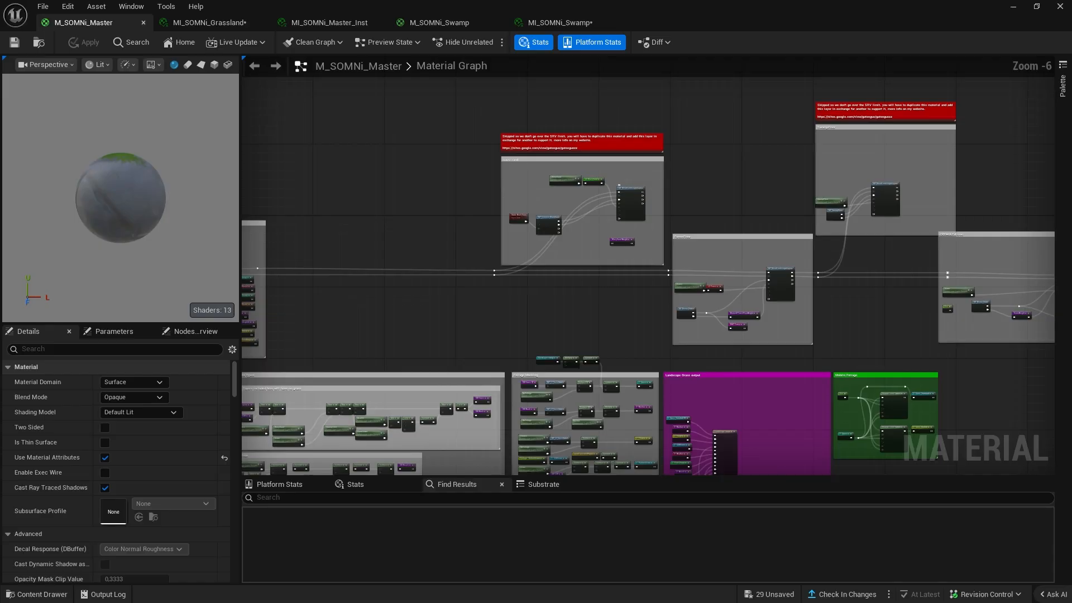
pyautogui.moveTo(713, 300); pyautogui.dragTo(1053, 311, button='right')
pyautogui.scroll(3, 493, 311)
pyautogui.doubleClick(493, 311)
# - Examine the Asphalt section of MF_CommonLandscapeLayers, including its edge darkening and AsphaltEdgeMask nodes
pyautogui.scroll(-9, 574, 286)
pyautogui.moveTo(574, 286); pyautogui.dragTo(850, 282, button='right')
pyautogui.scroll(4, 518, 229)
pyautogui.moveTo(518, 229); pyautogui.dragTo(640, 196, button='right')
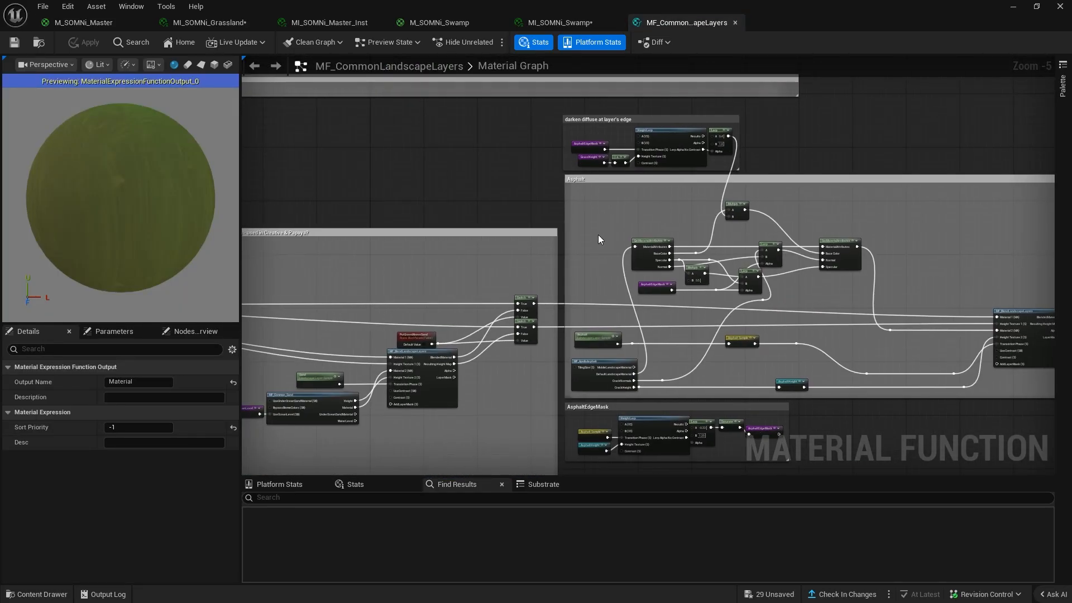
pyautogui.scroll(2, 600, 228)
pyautogui.moveTo(609, 163); pyautogui.dragTo(242, 64, button='right')
pyautogui.moveTo(613, 233); pyautogui.dragTo(1054, 423, button='right')
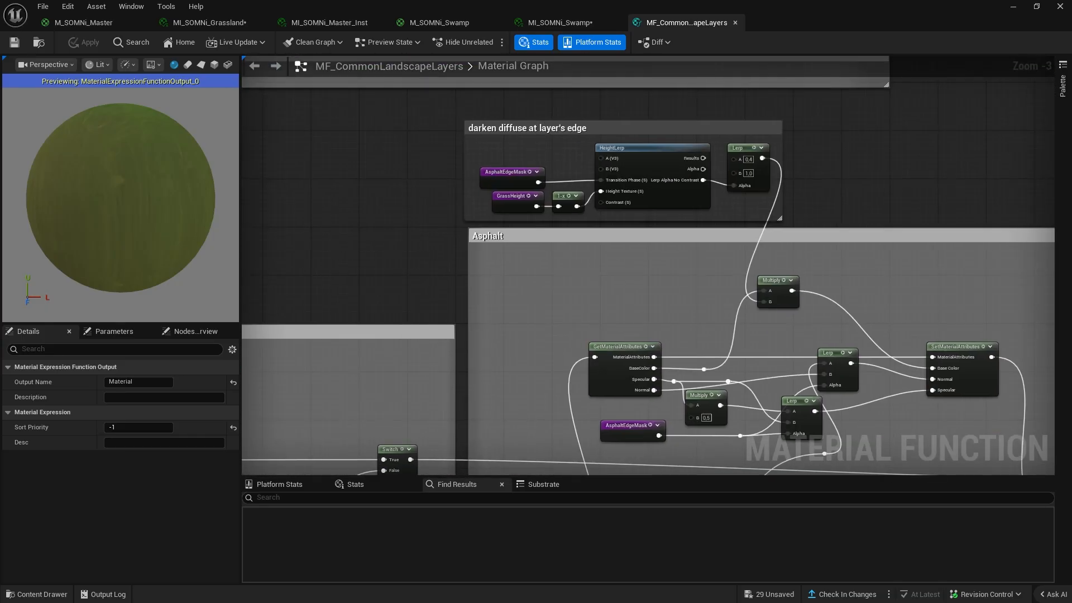
pyautogui.moveTo(917, 347); pyautogui.dragTo(798, 265, button='right')
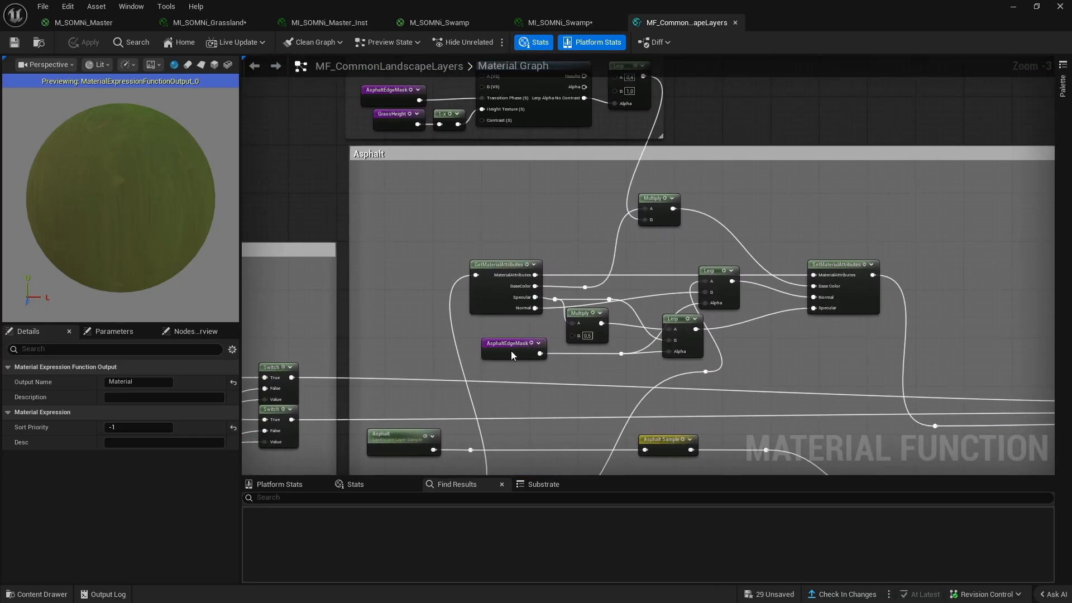
pyautogui.moveTo(389, 339); pyautogui.dragTo(654, 173, button='right')
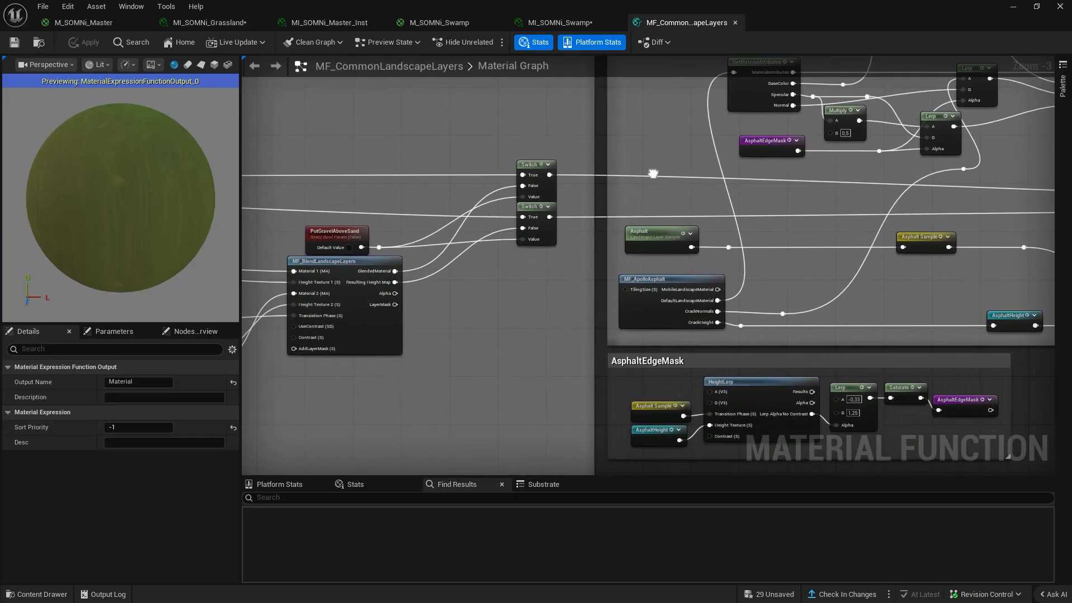
# - Examine how the PutGravelAboveSand parameter and its Switch nodes handle the blended sand layer
pyautogui.moveTo(353, 229); pyautogui.dragTo(576, 219, button='right')
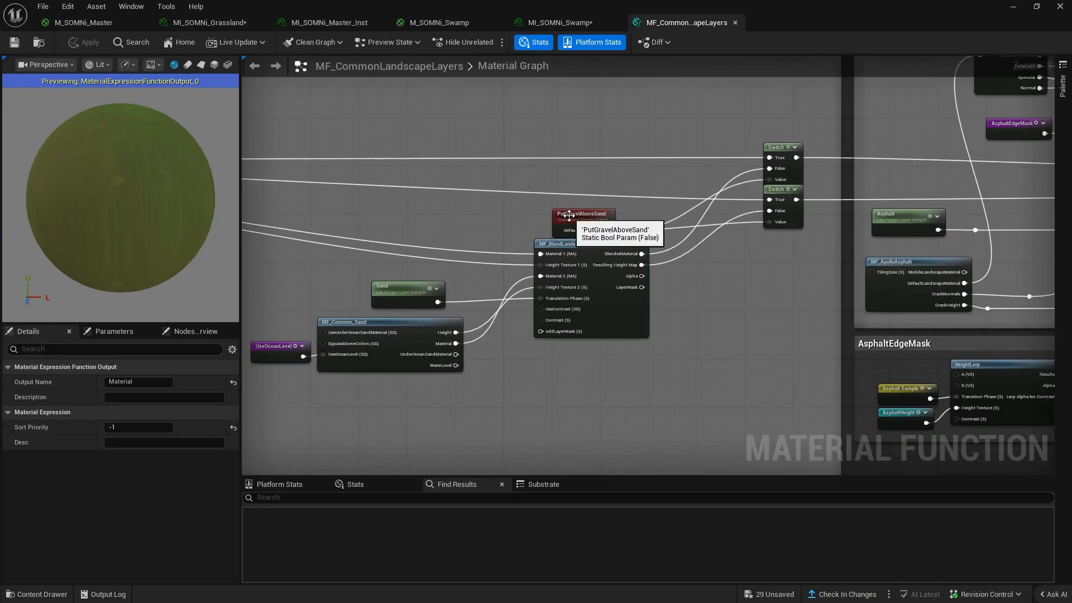
pyautogui.scroll(-6, 569, 215)
pyautogui.scroll(5, 597, 210)
pyautogui.scroll(-5, 501, 207)
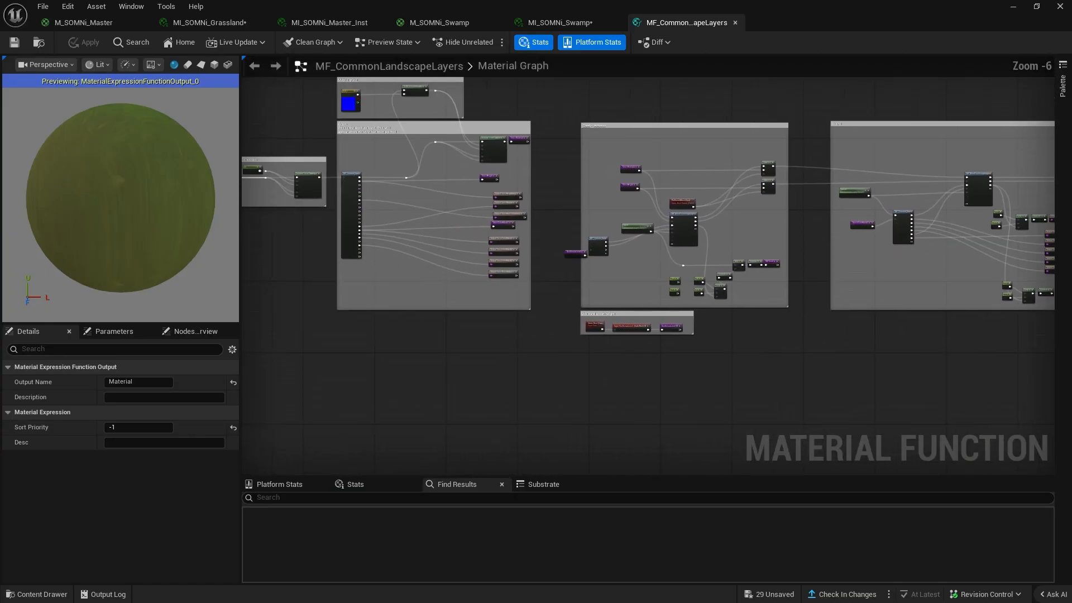
pyautogui.scroll(6, 758, 175)
pyautogui.scroll(-5, 786, 337)
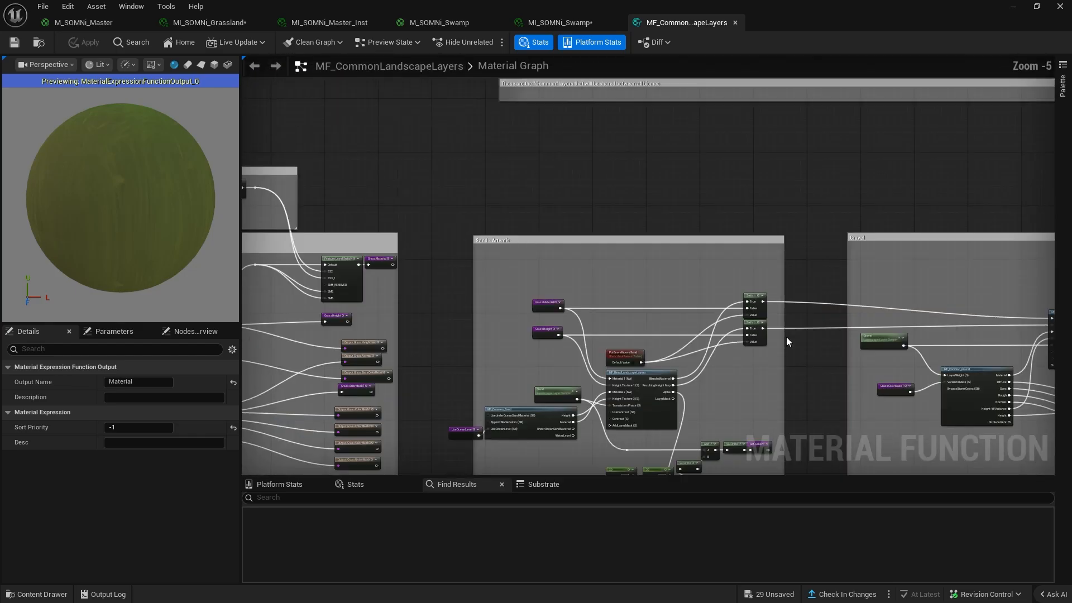
pyautogui.moveTo(786, 336); pyautogui.dragTo(3, 193, button='right')
pyautogui.moveTo(723, 163); pyautogui.dragTo(32, 217, button='right')
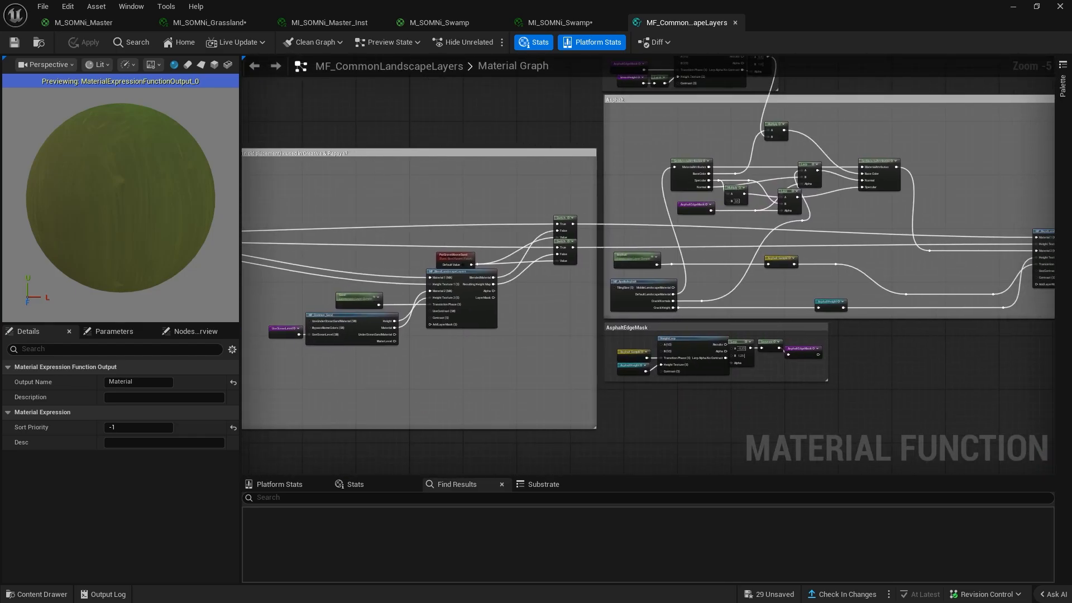
pyautogui.scroll(4, 373, 202)
pyautogui.moveTo(642, 257); pyautogui.dragTo(382, 198, button='right')
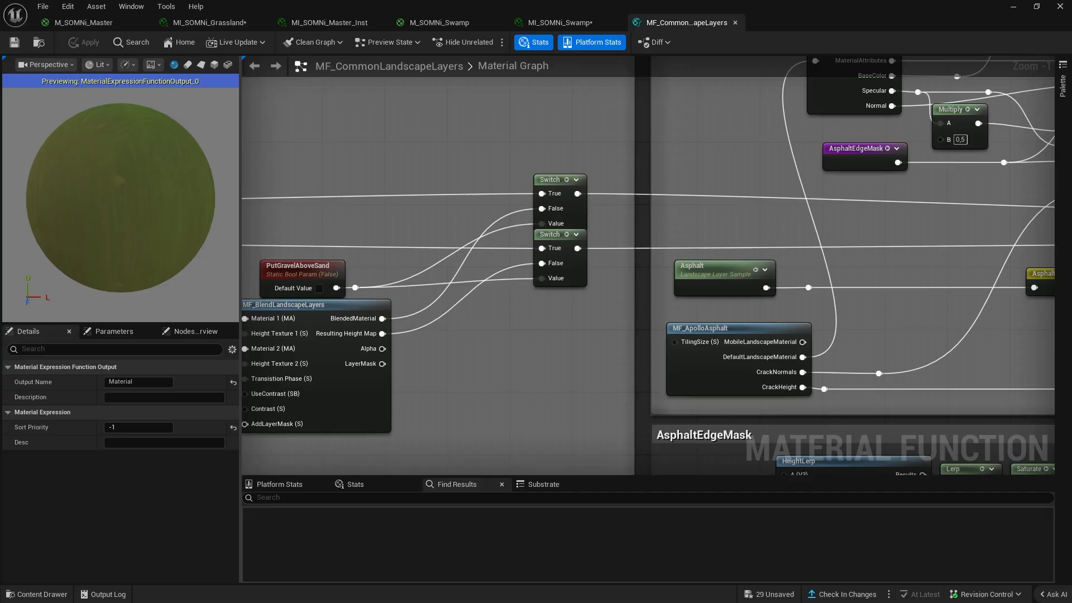
# - Paste a copy of the PutGravelAboveSand parameter with its two Switch nodes into empty space below the Asphalt section
pyautogui.moveTo(120, 198); pyautogui.dragTo(184, 206)
pyautogui.moveTo(279, 115); pyautogui.dragTo(601, 289)
pyautogui.scroll(-4, 645, 298)
pyautogui.moveTo(571, 246); pyautogui.dragTo(560, 62, button='right')
pyautogui.hotkey('ctrl', 'v')
pyautogui.scroll(1, 581, 403)
pyautogui.moveTo(581, 403); pyautogui.dragTo(585, 231, button='right')
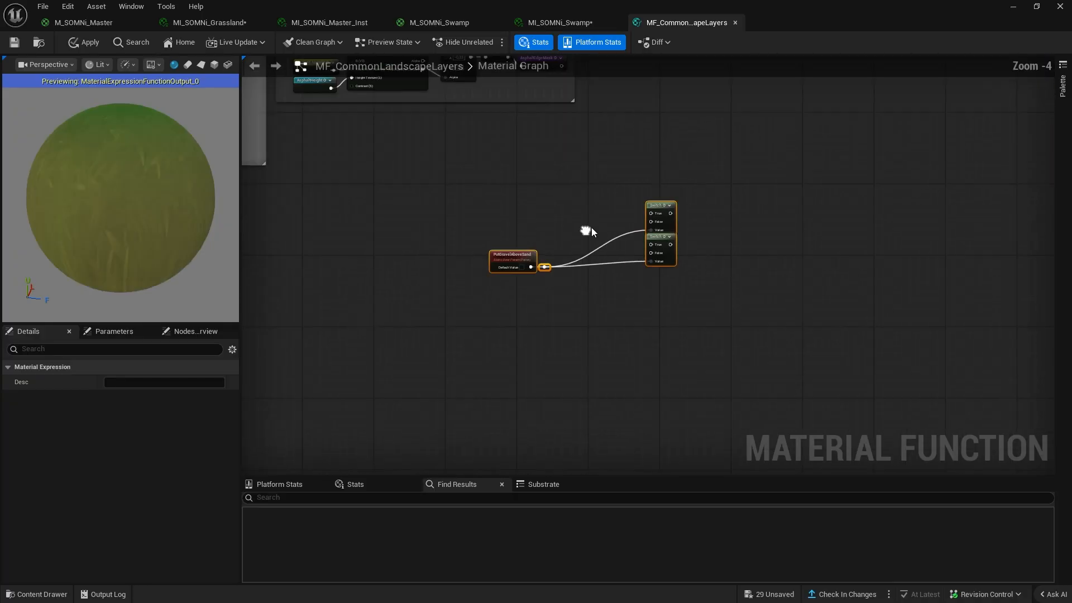
pyautogui.scroll(5, 586, 231)
# - Rename the copied static bool parameter as LoadAsphaltLayer and set its default value to true
pyautogui.click(465, 263)
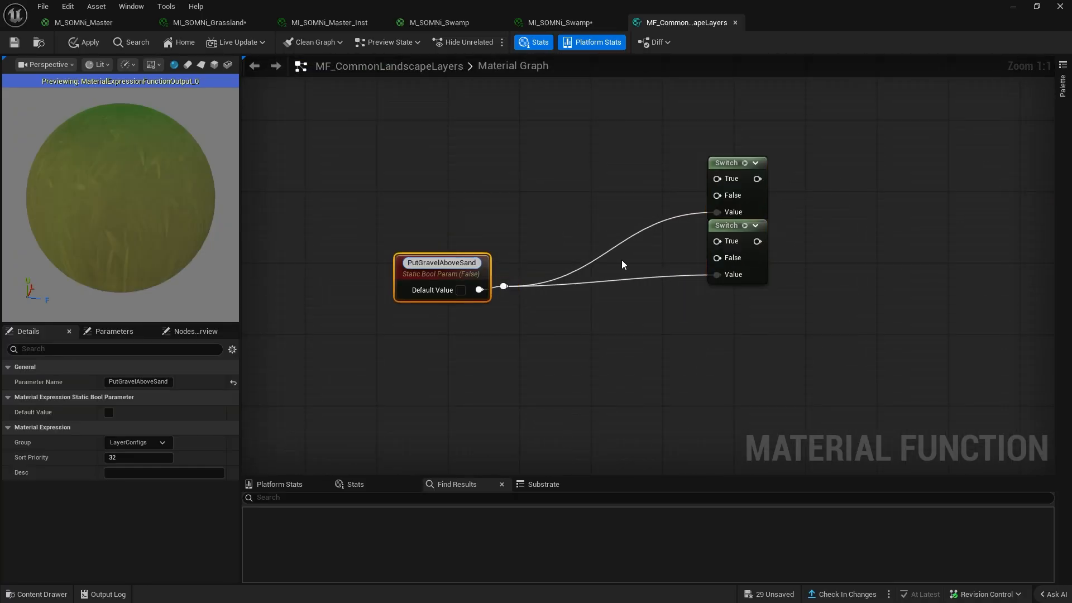
pyautogui.hotkey('ctrl', 'a')
pyautogui.write('Lad')
pyautogui.write('ltLayer')
pyautogui.press('Return')
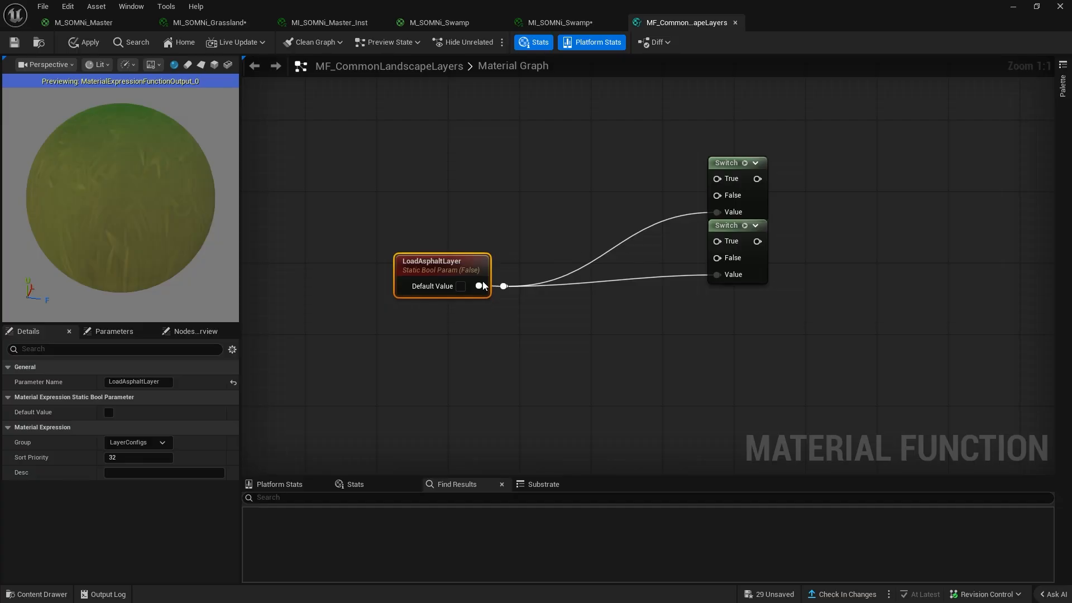
pyautogui.click(460, 286)
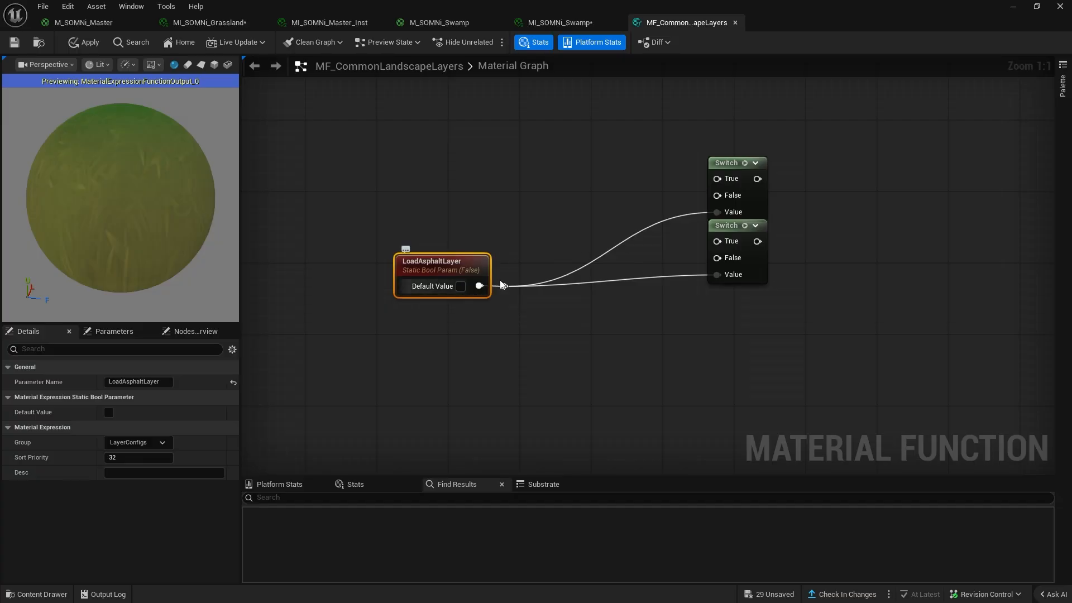
pyautogui.click(847, 333)
# - Move LoadAsphaltLayer and its two Switch nodes together into the Asphalt section
pyautogui.moveTo(832, 207); pyautogui.dragTo(643, 243, button='right')
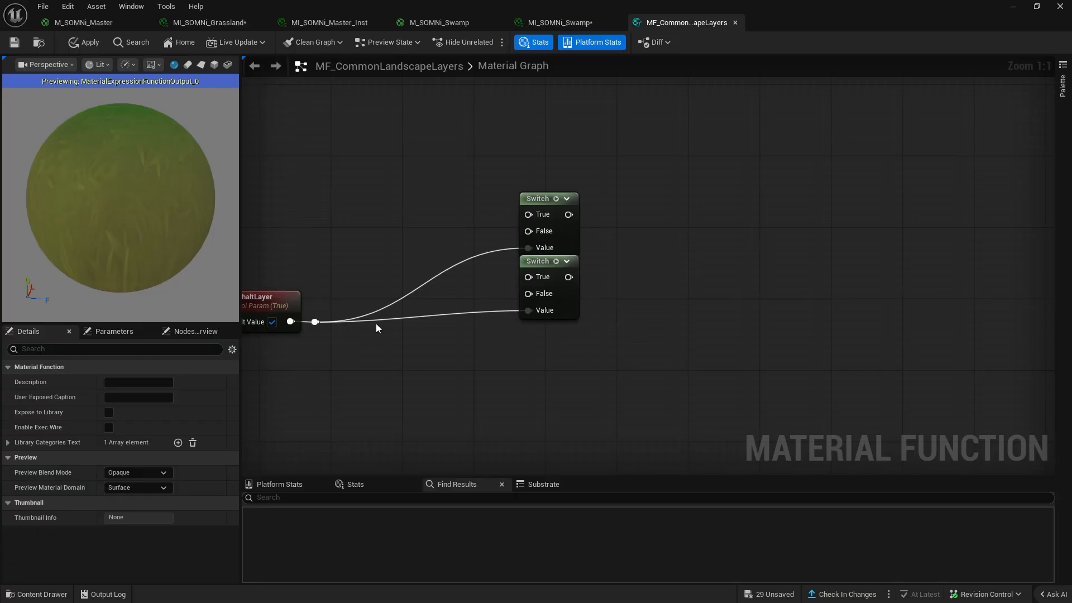
pyautogui.moveTo(620, 334); pyautogui.dragTo(249, 249)
pyautogui.scroll(-3, 327, 279)
pyautogui.moveTo(326, 279); pyautogui.dragTo(516, 495, button='right')
pyautogui.scroll(-2, 434, 469)
pyautogui.rightClick(484, 482)
pyautogui.moveTo(474, 410); pyautogui.dragTo(465, 303, button='right')
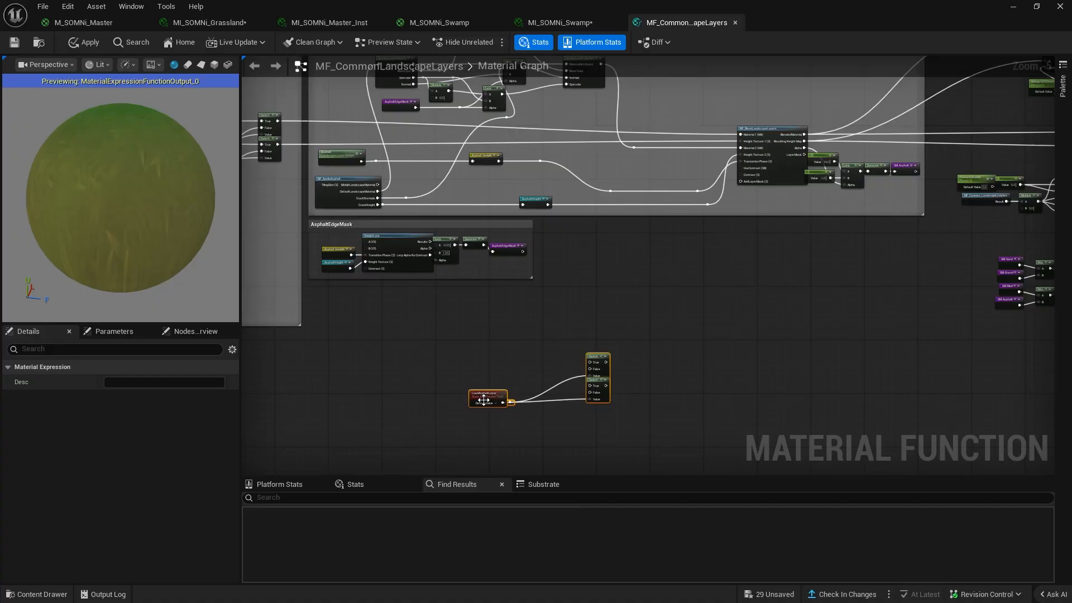
pyautogui.moveTo(483, 400); pyautogui.dragTo(598, 117)
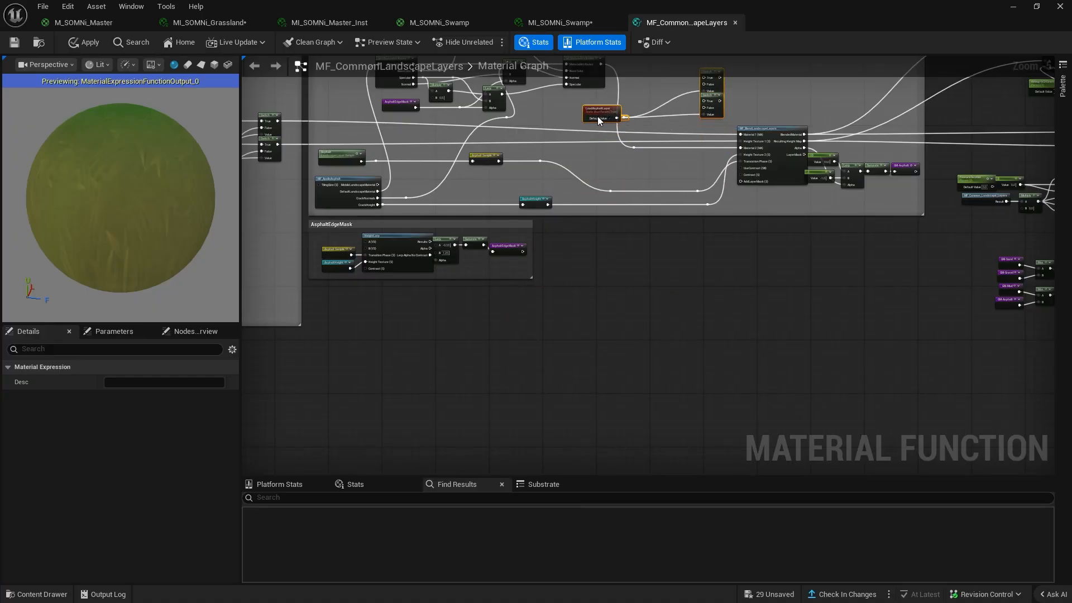
# - Reposition the LoadAsphaltLayer group so the parameter sits above MF_BlendLandscapeLayers and the Switch nodes sit beyond its outputs
pyautogui.click(690, 136)
pyautogui.moveTo(695, 133); pyautogui.dragTo(548, 273, button='right')
pyautogui.scroll(3, 548, 269)
pyautogui.moveTo(343, 285); pyautogui.dragTo(571, 180)
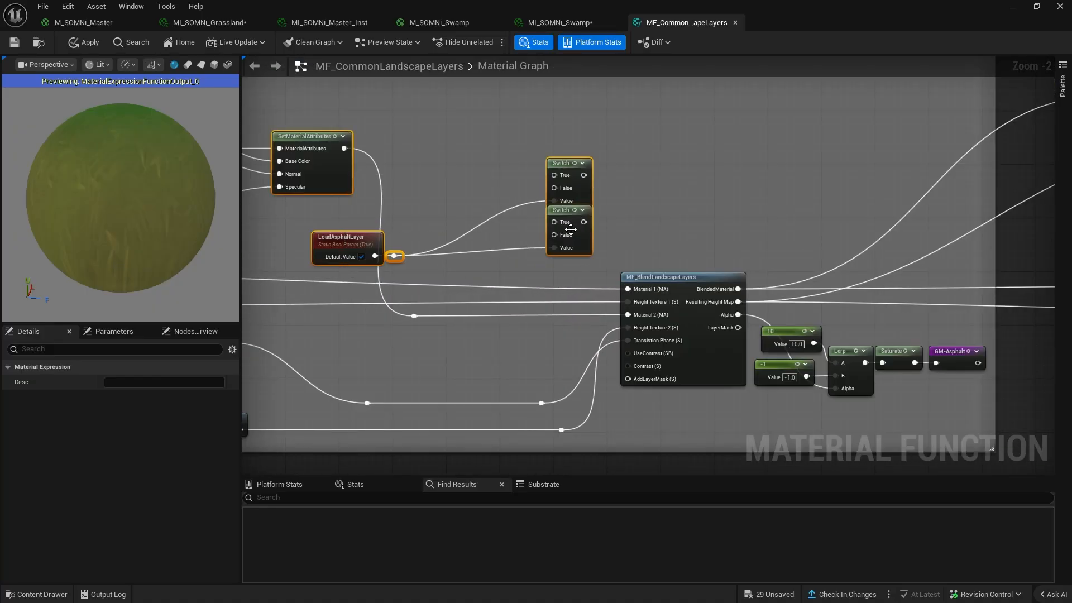
pyautogui.moveTo(302, 216); pyautogui.dragTo(565, 242)
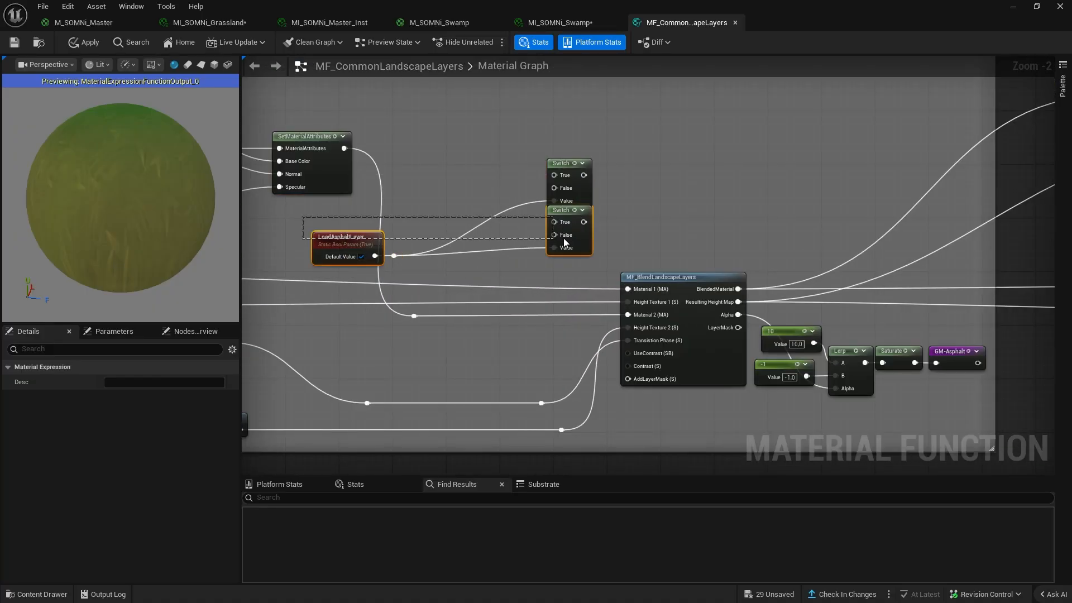
pyautogui.click(609, 233)
pyautogui.moveTo(550, 284); pyautogui.dragTo(453, 295, button='right')
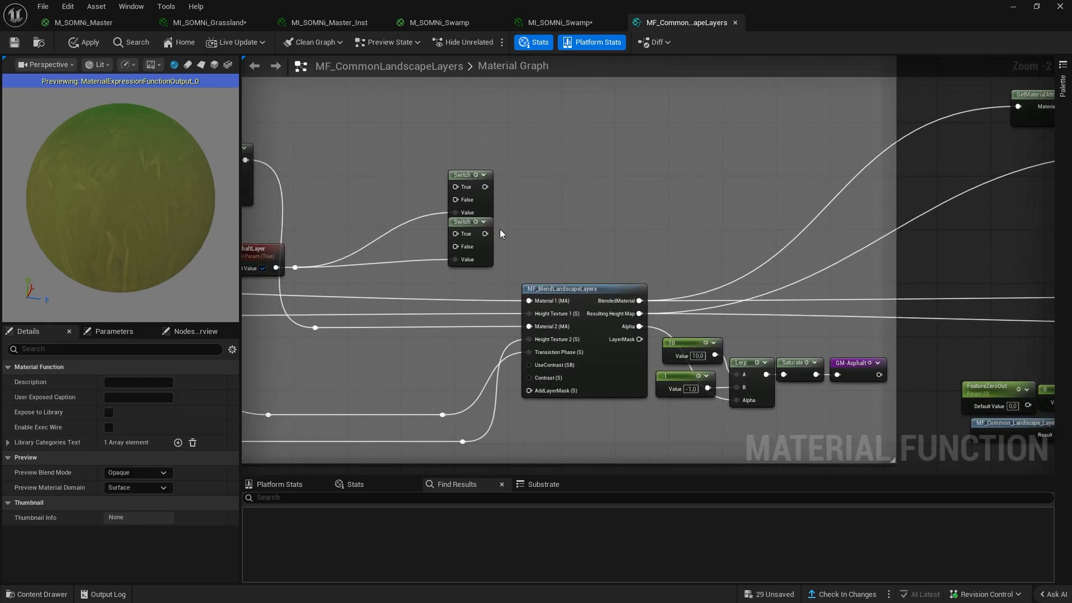
pyautogui.moveTo(500, 233); pyautogui.dragTo(575, 246)
pyautogui.click(684, 271)
# - Connect BlendedMaterial to the upper Switch's True input and Resulting Height Map to the lower Switch's True input
pyautogui.moveTo(683, 271); pyautogui.dragTo(491, 299, button='right')
pyautogui.scroll(2, 486, 307)
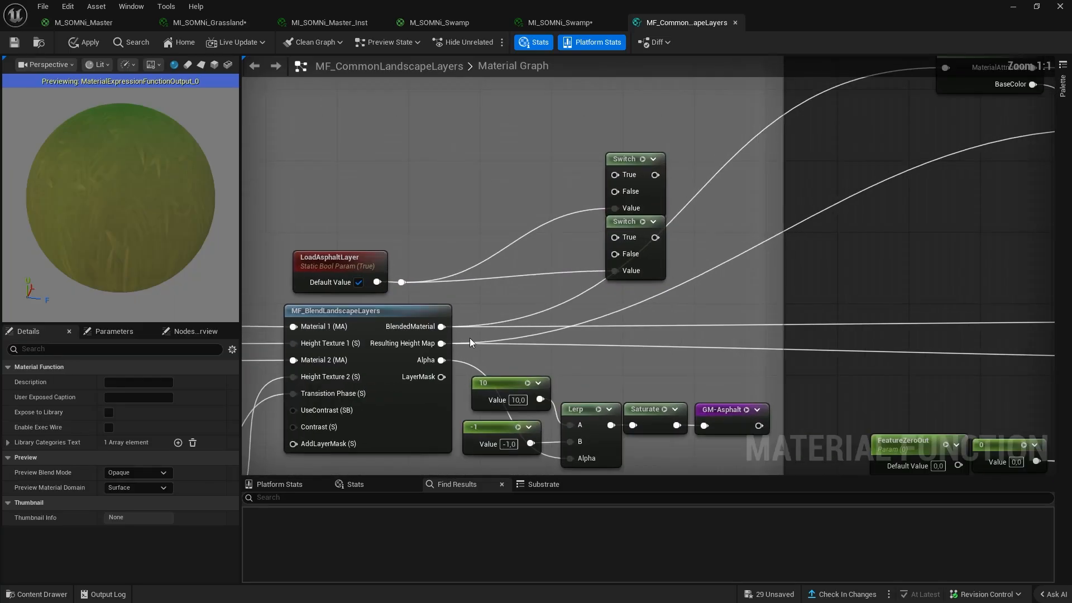
pyautogui.moveTo(442, 327); pyautogui.dragTo(616, 176)
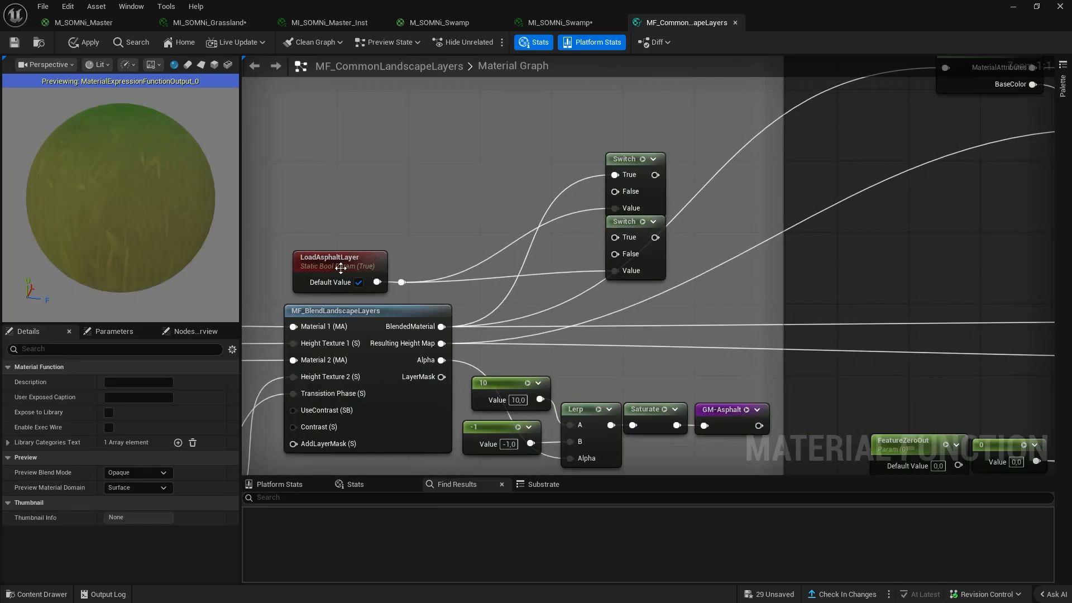
pyautogui.click(340, 268)
pyautogui.moveTo(441, 343); pyautogui.dragTo(614, 236)
# - Transfer the outgoing links of BlendedMaterial and Resulting Height Map to the outputs of the upper and lower Switch nodes
pyautogui.moveTo(762, 215); pyautogui.dragTo(575, 296, button='right')
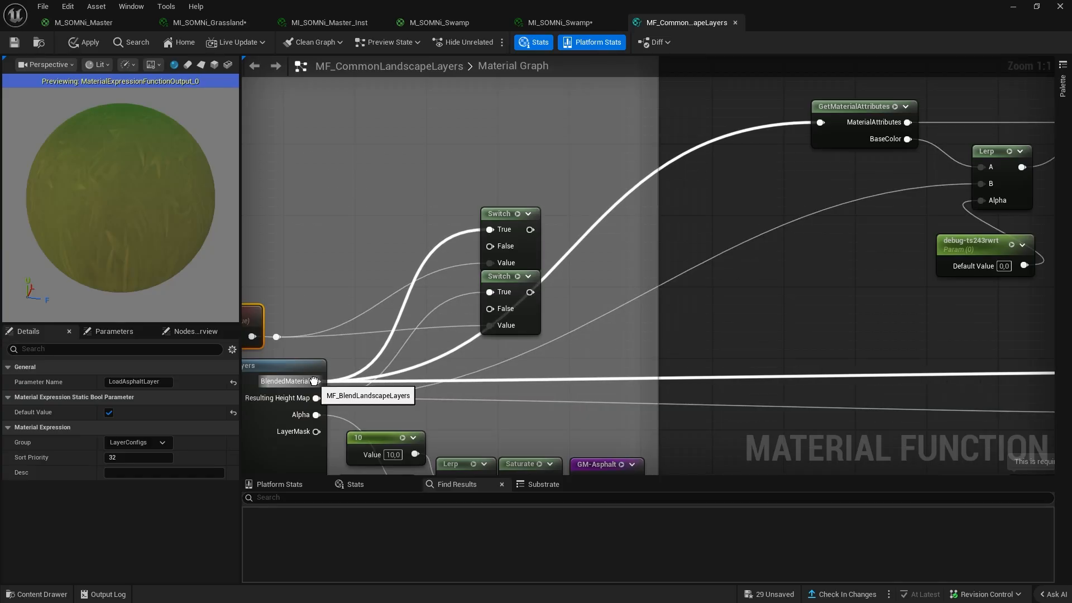
pyautogui.keyDown('ctrl'); pyautogui.moveTo(316, 380); pyautogui.dragTo(530, 230); pyautogui.keyUp('ctrl')
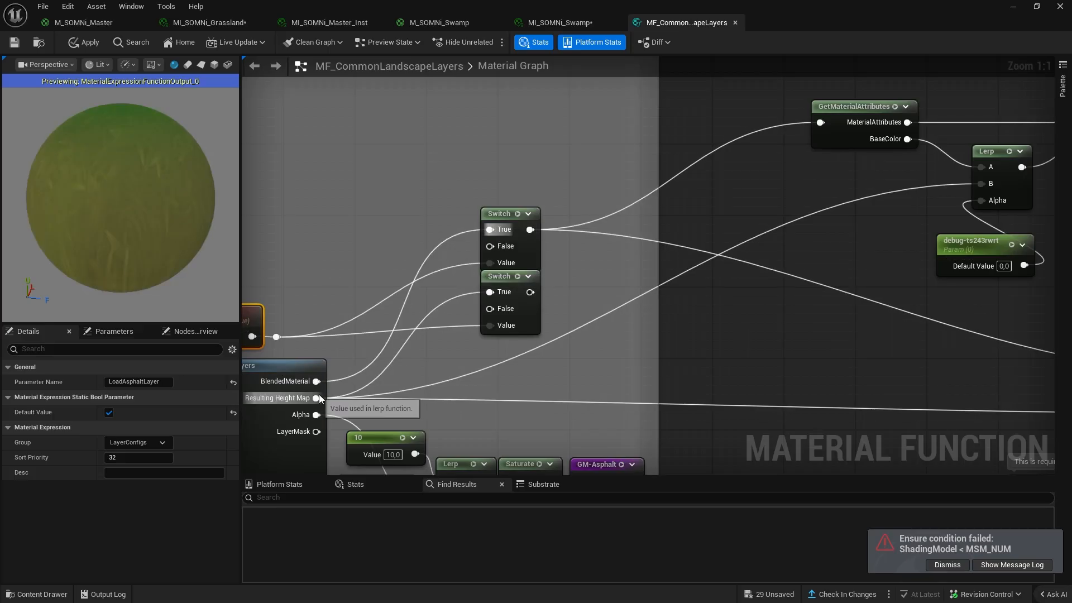
pyautogui.keyDown('ctrl'); pyautogui.moveTo(316, 397); pyautogui.dragTo(530, 292); pyautogui.keyUp('ctrl')
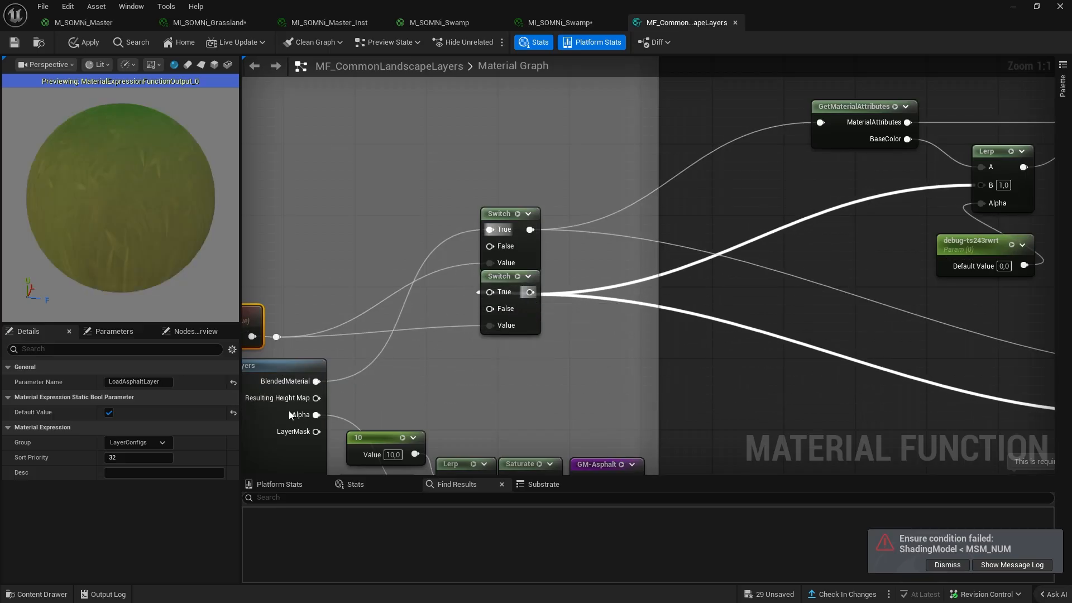
# - Branch the Material 1 and Height Texture 1 input wires through reroute points to the upper and lower Switch's False inputs, respectively
pyautogui.moveTo(385, 335); pyautogui.dragTo(724, 295, button='right')
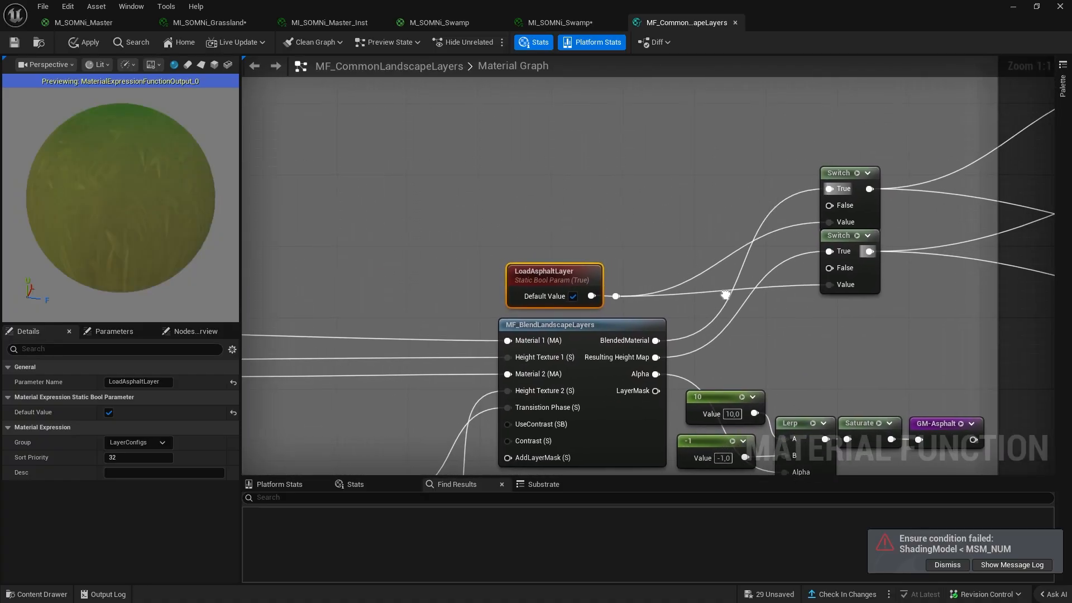
pyautogui.moveTo(693, 364); pyautogui.dragTo(732, 318, button='right')
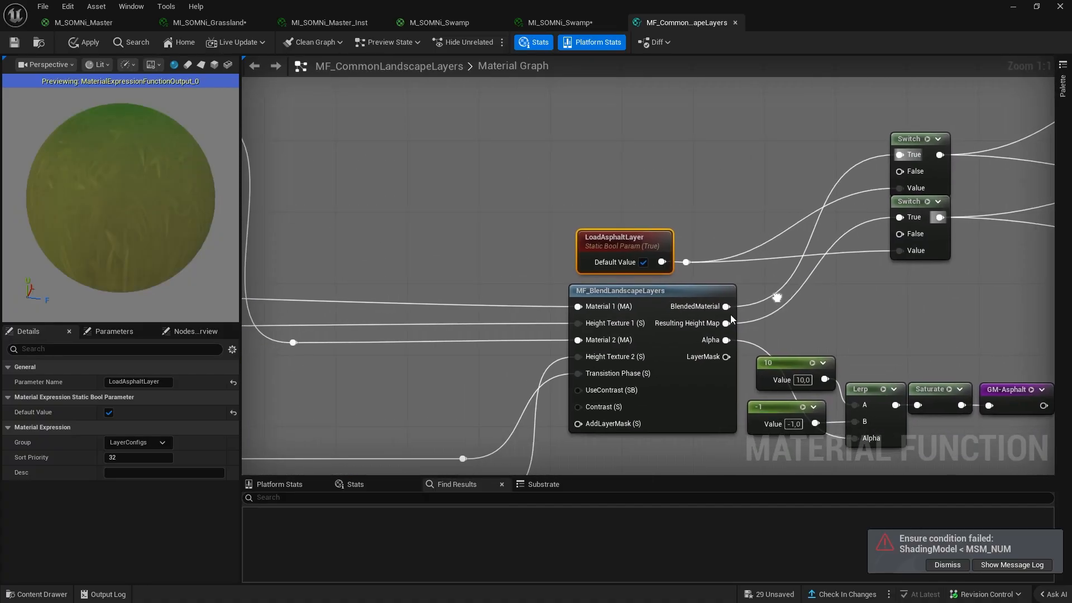
pyautogui.doubleClick(500, 306)
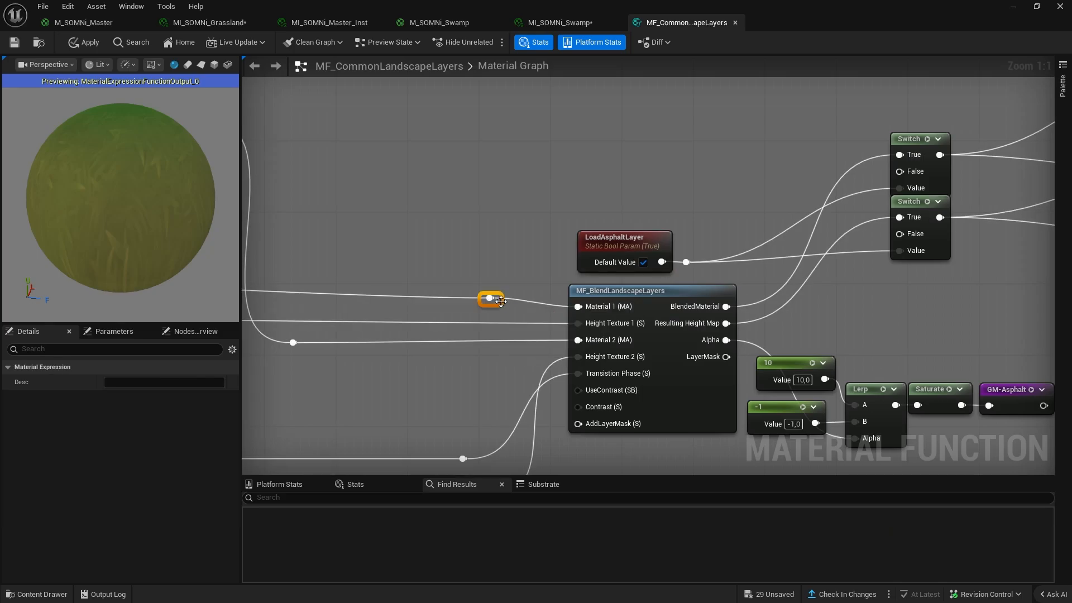
pyautogui.moveTo(501, 302); pyautogui.dragTo(913, 173)
pyautogui.doubleClick(493, 322)
pyautogui.moveTo(490, 326); pyautogui.dragTo(899, 234)
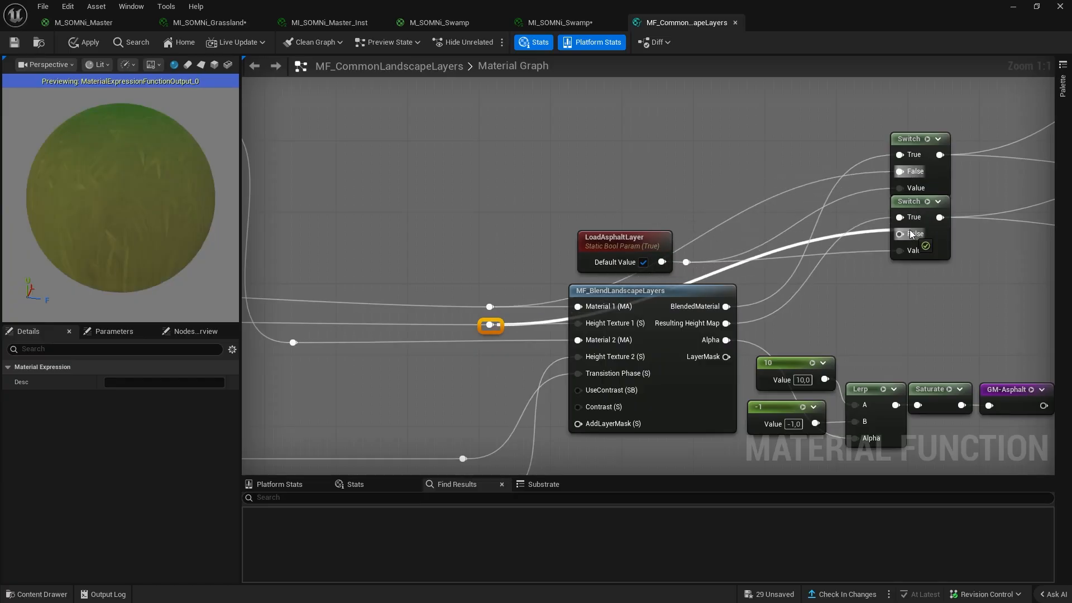
# - Move LoadAsphaltLayer upward and add a reroute point on the upper Switch's False wire, placing it level with that input near the parameter
pyautogui.moveTo(647, 243); pyautogui.dragTo(576, 189)
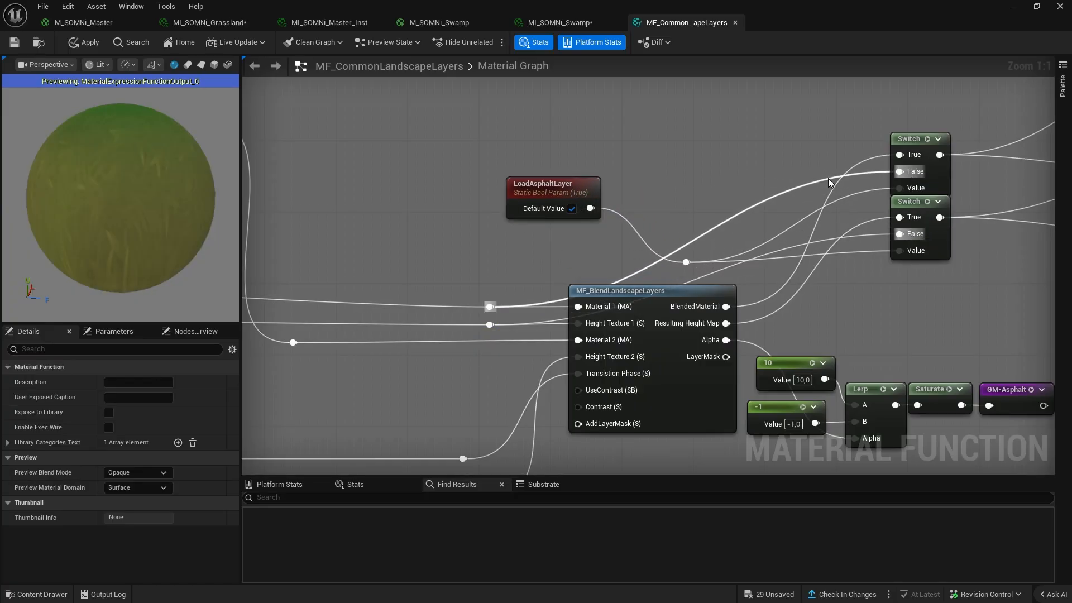
pyautogui.doubleClick(829, 179)
pyautogui.moveTo(848, 179); pyautogui.dragTo(609, 172)
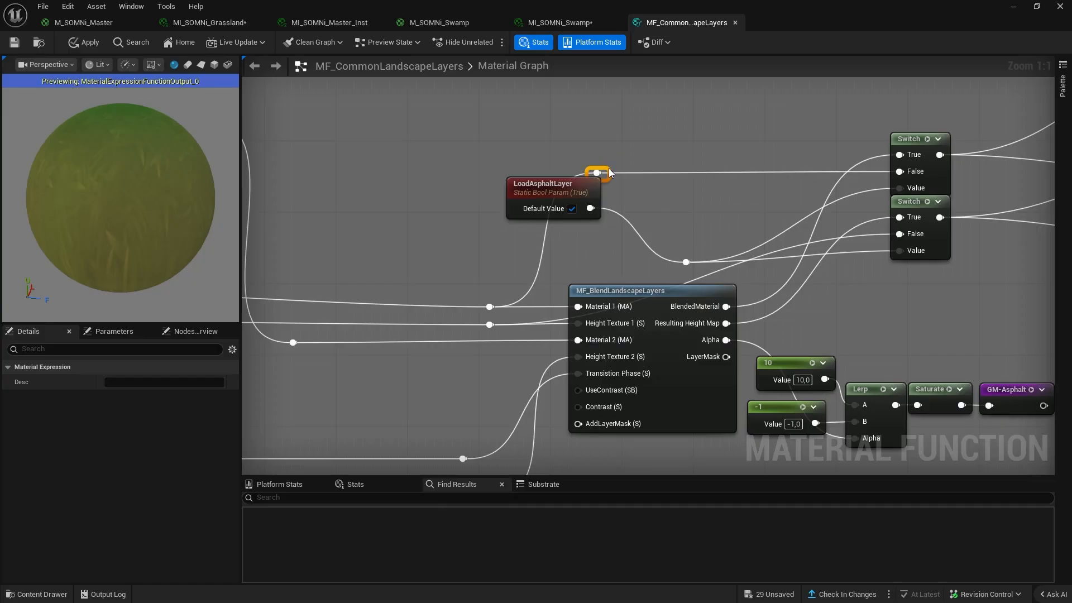
pyautogui.click(850, 236)
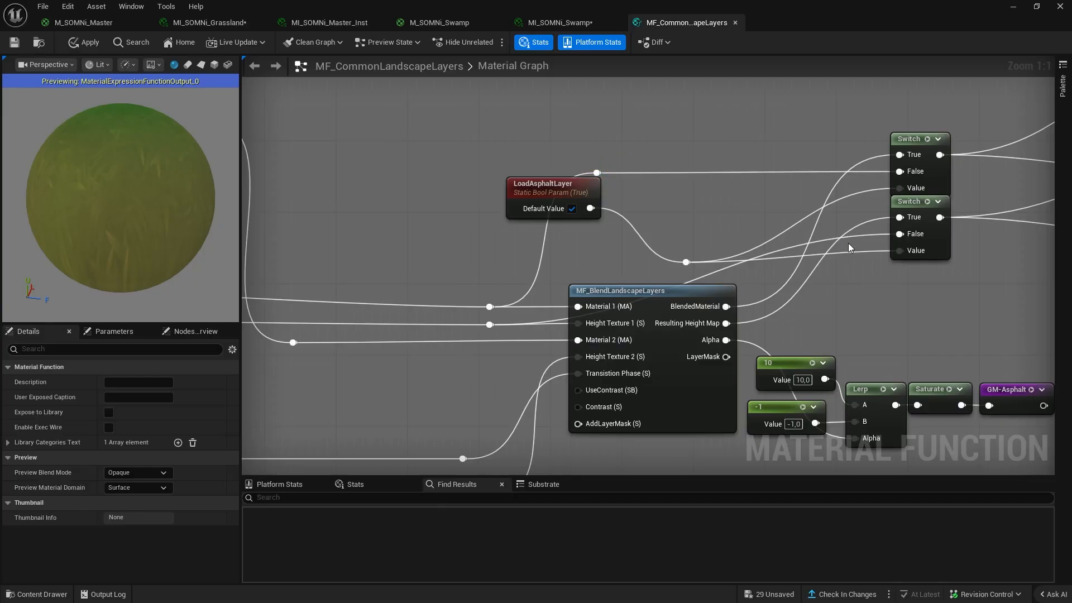
# - Add a reroute point on the lower Switch's False wire and place it directly beneath the upper wire's reroute point
pyautogui.moveTo(867, 236); pyautogui.dragTo(708, 192, button='right')
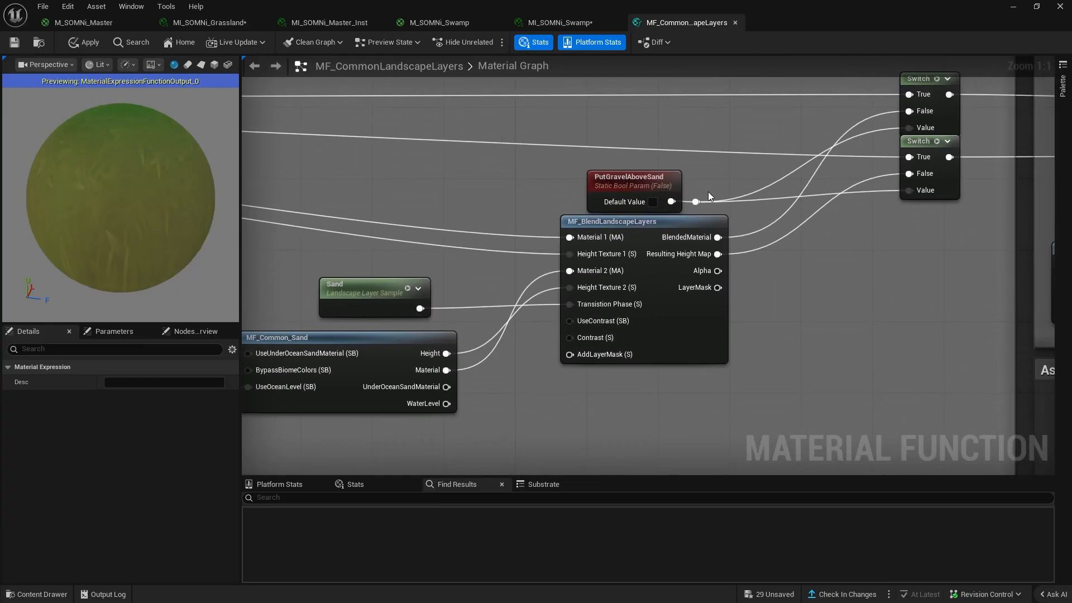
pyautogui.scroll(-1, 508, 292)
pyautogui.moveTo(508, 292); pyautogui.dragTo(712, 300, button='right')
pyautogui.scroll(-2, 610, 311)
pyautogui.moveTo(610, 311); pyautogui.dragTo(242, 324, button='right')
pyautogui.doubleClick(814, 315)
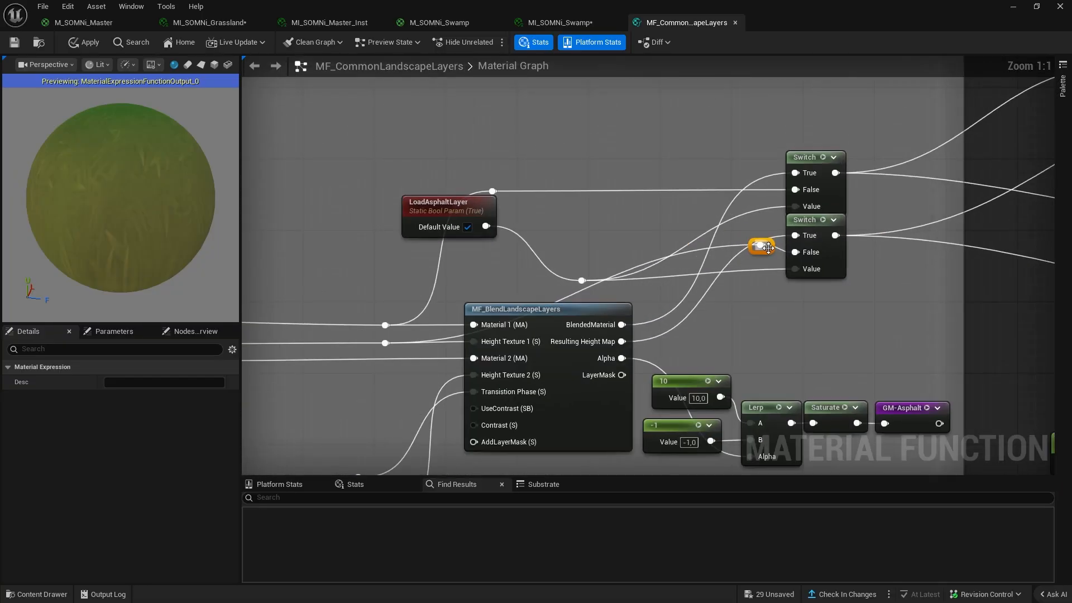
pyautogui.moveTo(768, 248); pyautogui.dragTo(504, 258)
# - Place LoadAsphaltLayer and its output reroute point between the two False wires, and save the material function
pyautogui.moveTo(481, 223); pyautogui.dragTo(598, 232)
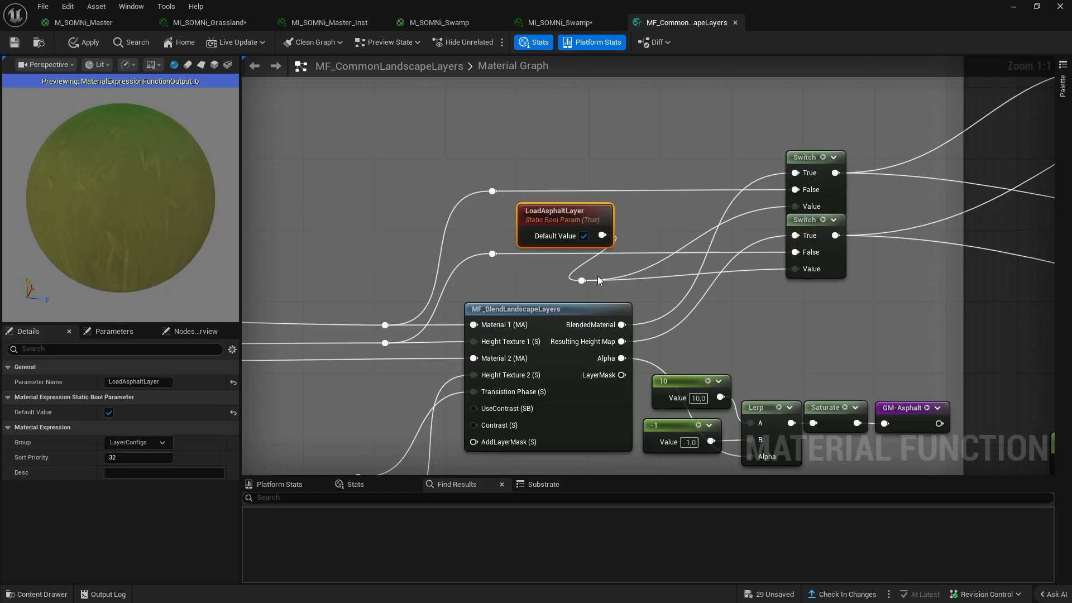
pyautogui.moveTo(585, 280); pyautogui.dragTo(631, 236)
pyautogui.click(667, 206)
pyautogui.moveTo(557, 210); pyautogui.dragTo(548, 209)
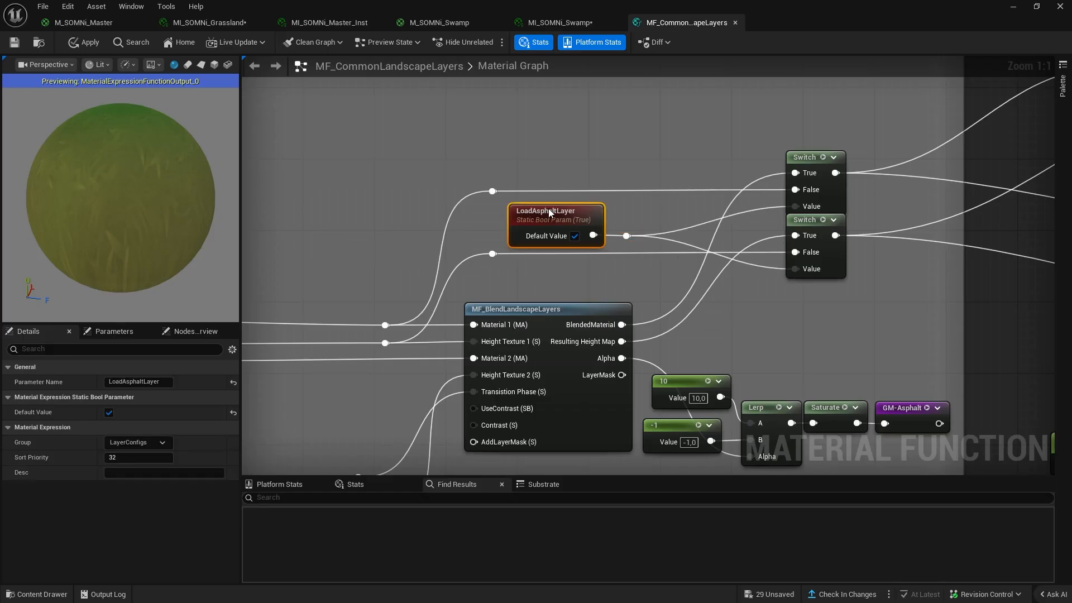
pyautogui.click(659, 212)
pyautogui.moveTo(659, 212); pyautogui.dragTo(534, 187, button='right')
pyautogui.scroll(-2, 587, 202)
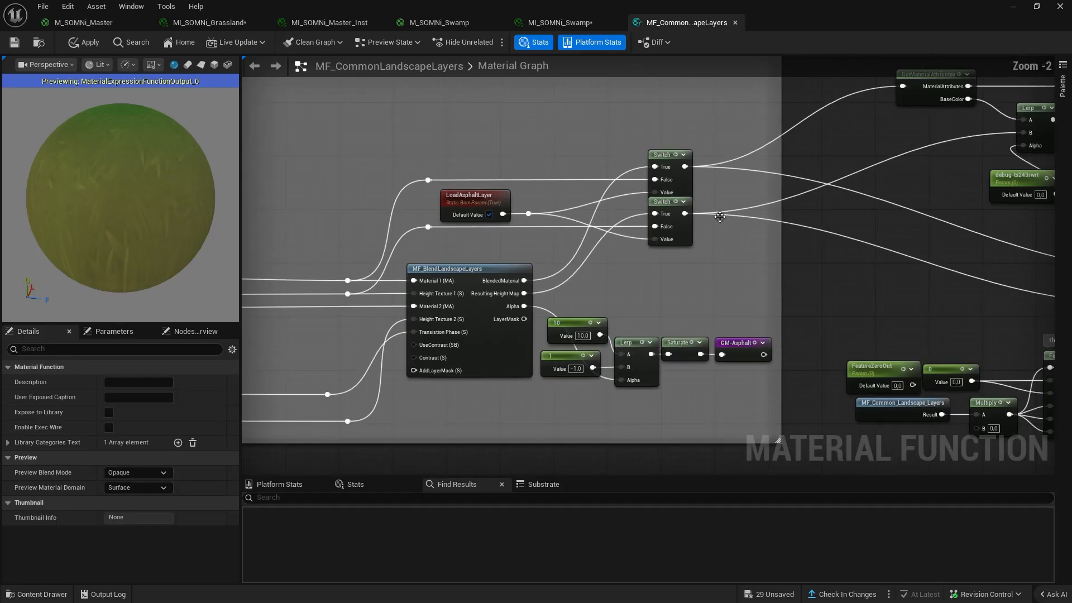
pyautogui.moveTo(815, 218); pyautogui.dragTo(757, 267, button='right')
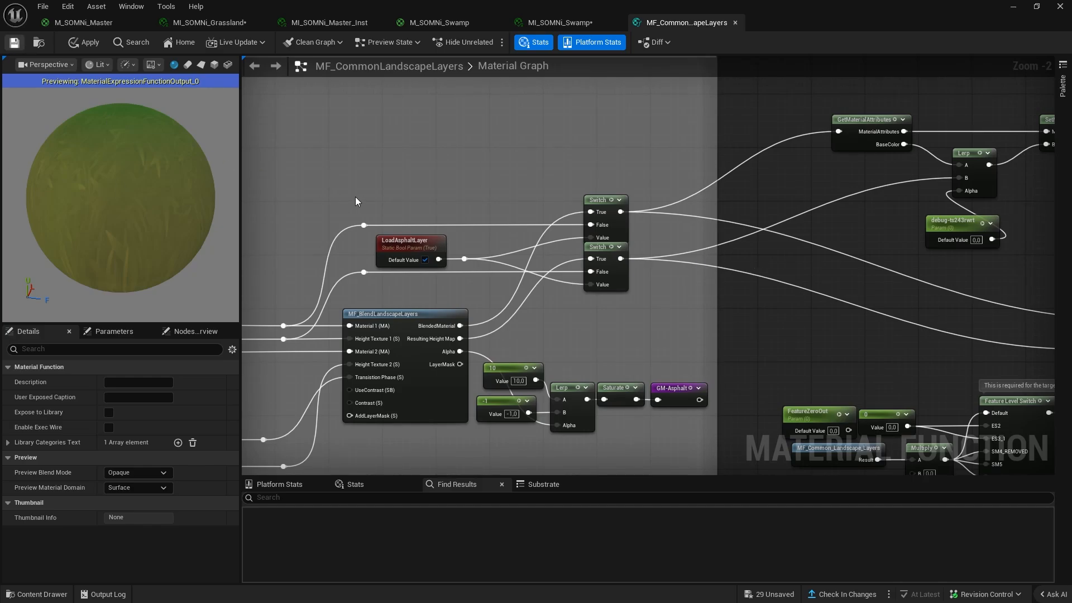
pyautogui.hotkey('ctrl', 's')
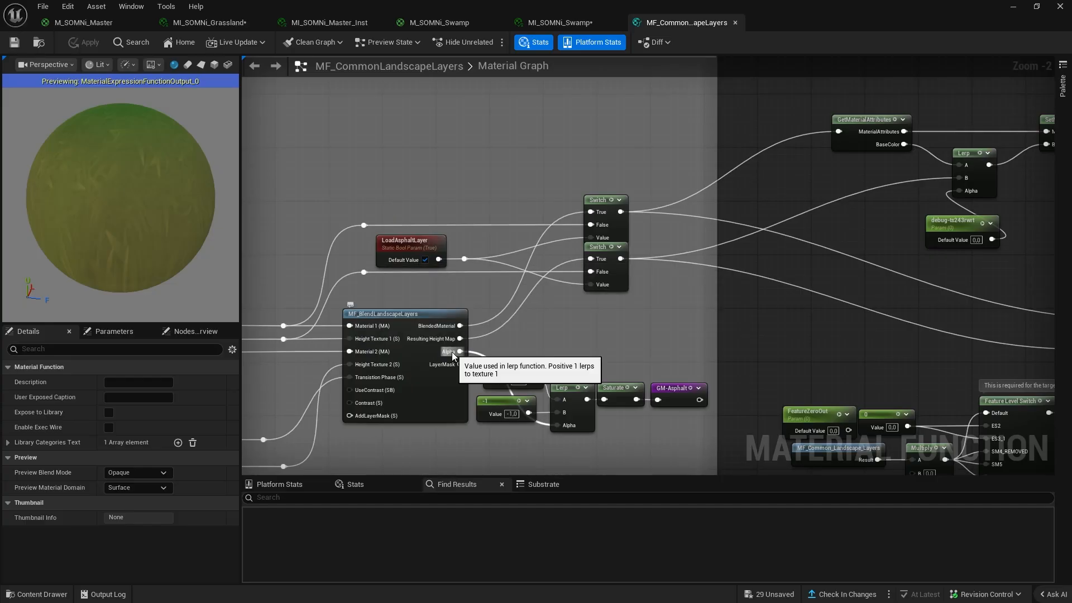
# - Route the asphalt blend's Alpha to the Lerp through a duplicated LoadAsphaltLayer Switch, with a constant 0 on its False input
pyautogui.moveTo(473, 352); pyautogui.dragTo(705, 283, button='right')
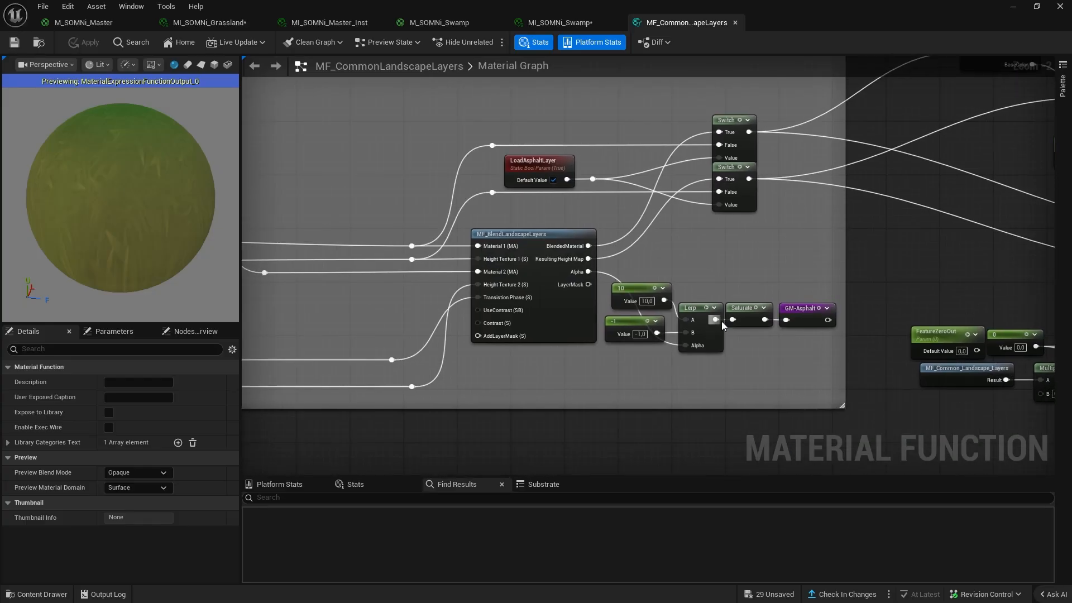
pyautogui.scroll(1, 723, 325)
pyautogui.click(748, 182)
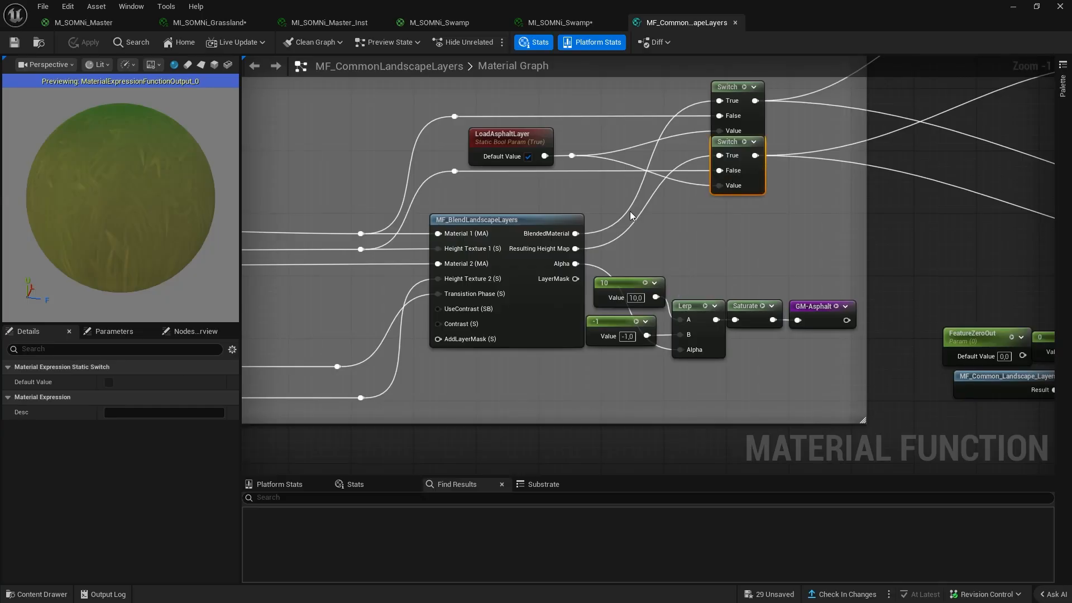
pyautogui.hotkey('ctrl', 'd')
pyautogui.moveTo(580, 158); pyautogui.dragTo(727, 287)
pyautogui.moveTo(792, 282); pyautogui.dragTo(764, 254, button='right')
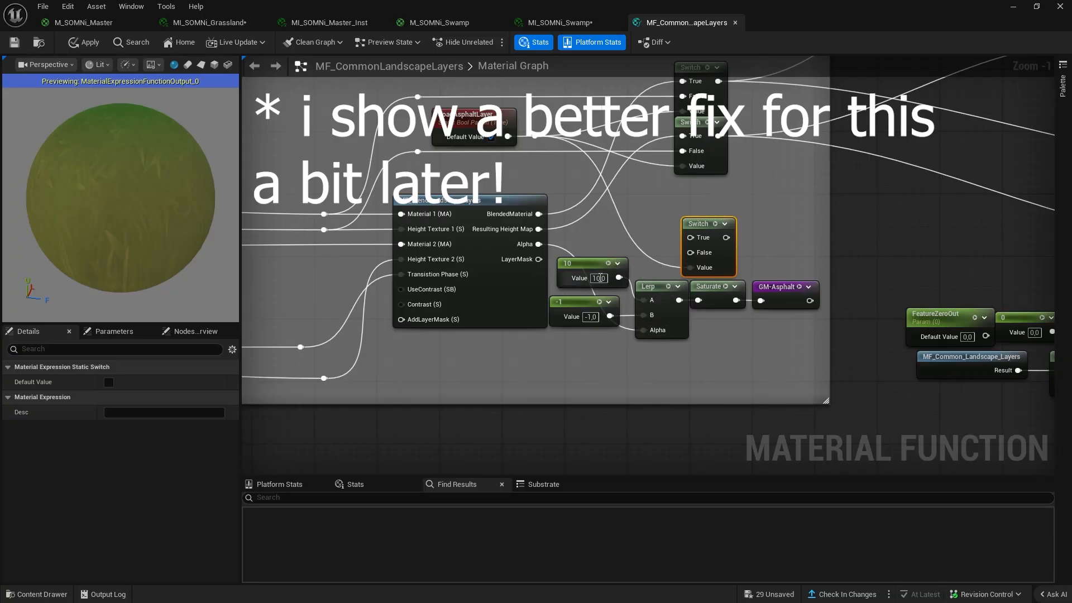
pyautogui.keyDown('ctrl'); pyautogui.moveTo(537, 245); pyautogui.dragTo(636, 204); pyautogui.keyUp('ctrl')
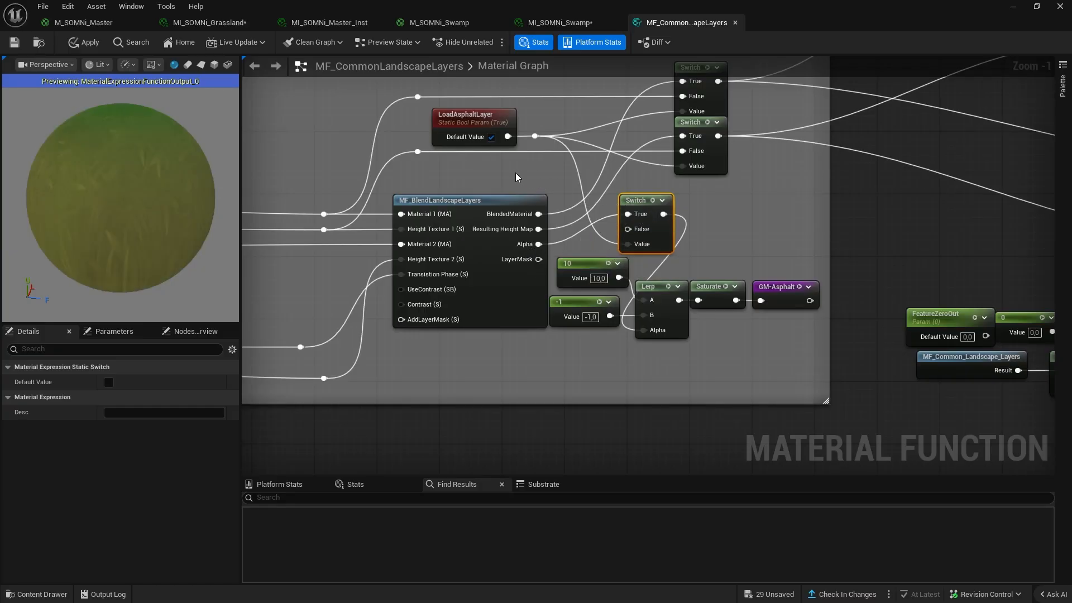
pyautogui.click(501, 169)
pyautogui.moveTo(553, 183); pyautogui.dragTo(627, 229)
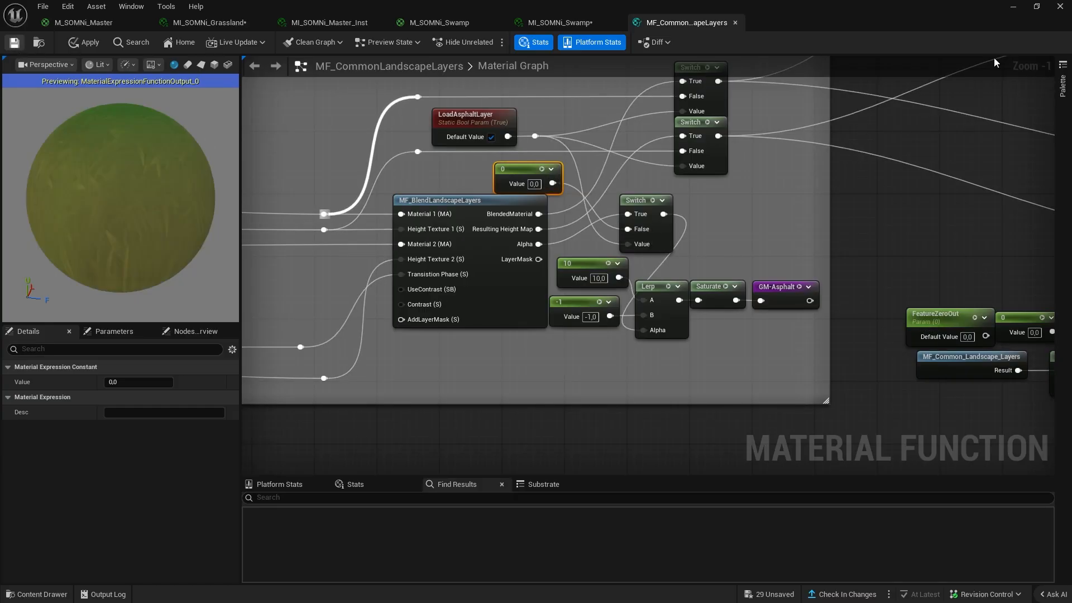
# - Switch to the level editor, enter Landscape paint mode and choose the Asphalt target layer
pyautogui.click(1016, 6)
pyautogui.moveTo(541, 237); pyautogui.dragTo(421, 283, button='right')
pyautogui.press('w')
pyautogui.scroll(3, 469, 255)
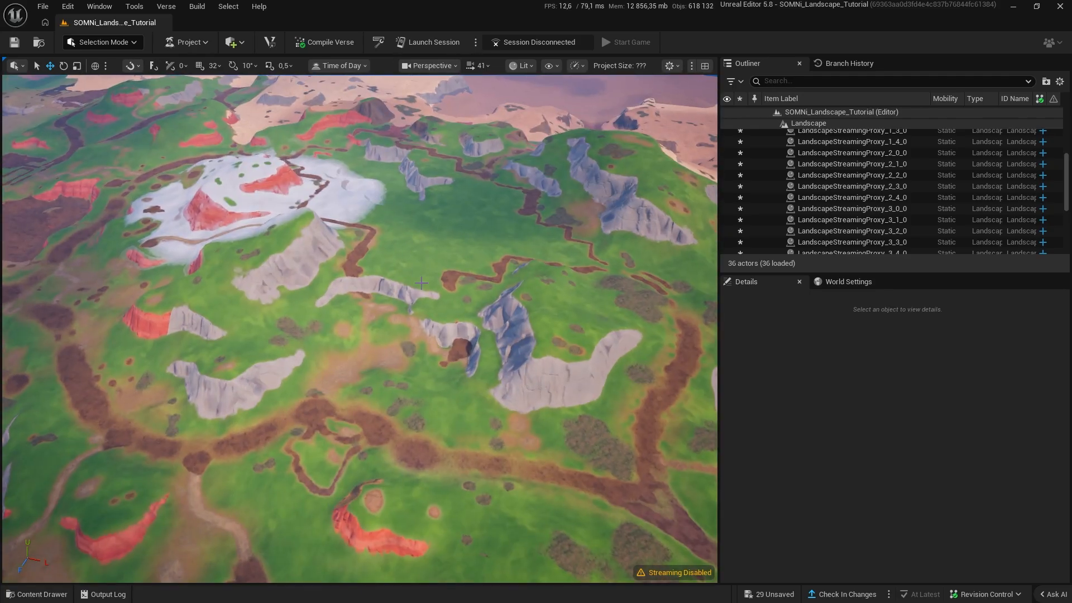
pyautogui.hotkey('shift', '2')
pyautogui.scroll(-10, 51, 378)
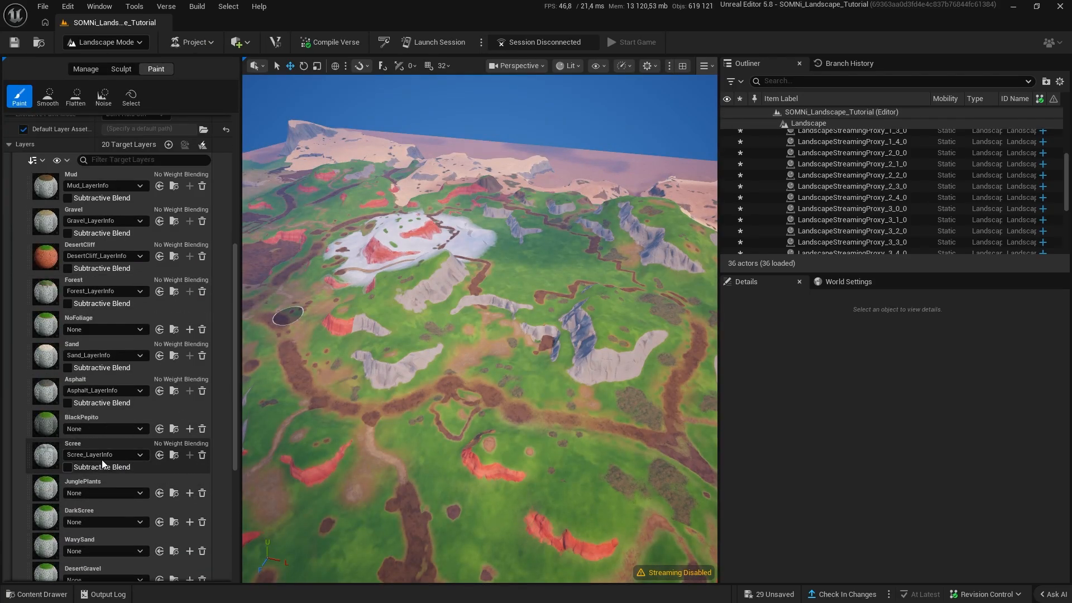
pyautogui.click(48, 389)
# - Set the brush size to about 1674 and paint a patch of asphalt on the grass
pyautogui.press('w')
pyautogui.moveTo(437, 327)
pyautogui.mouseDown(button='right')
pyautogui.moveTo(458, 319)
pyautogui.moveTo(454, 368)
pyautogui.moveTo(447, 358)
pyautogui.mouseUp(button='right')
pyautogui.scroll(10, 134, 162)
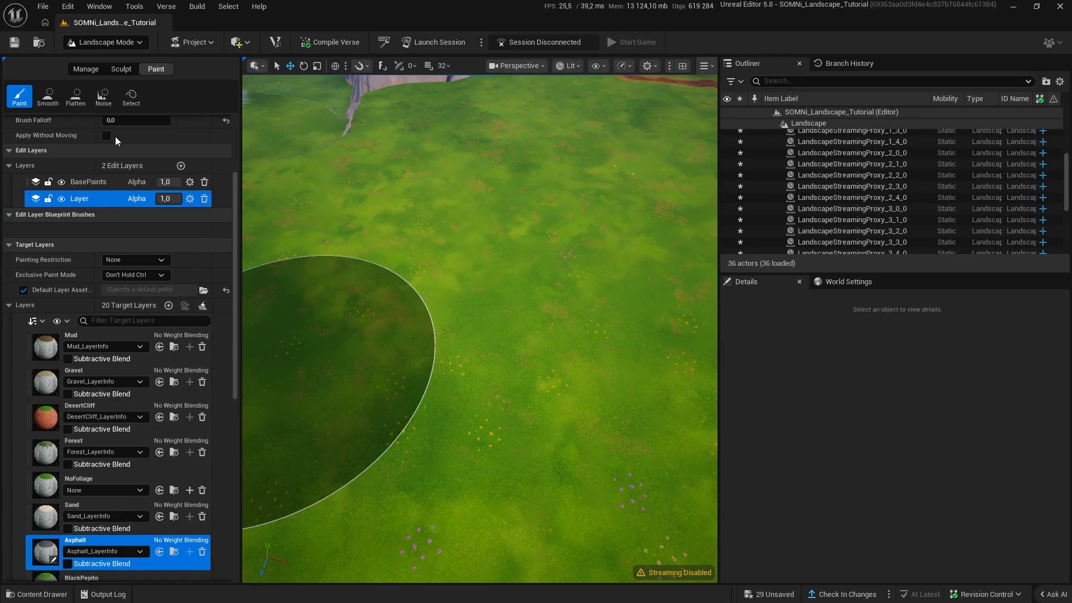
pyautogui.moveTo(141, 195); pyautogui.dragTo(154, 195)
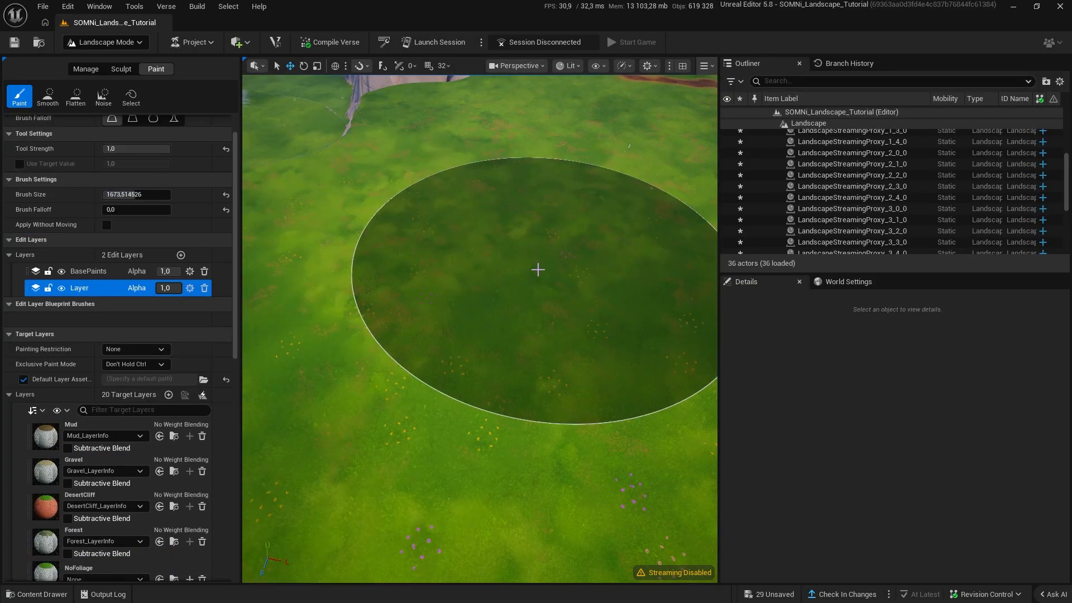
pyautogui.moveTo(538, 270)
pyautogui.mouseDown()
pyautogui.moveTo(545, 261)
pyautogui.moveTo(581, 309)
pyautogui.moveTo(536, 318)
pyautogui.moveTo(504, 277)
pyautogui.moveTo(525, 300)
pyautogui.mouseUp()
# - Select the landscape tile under the asphalt patch and open its MI_SOMNi_Master_Inst material in a smaller window over the level
pyautogui.hotkey('shift', '1')
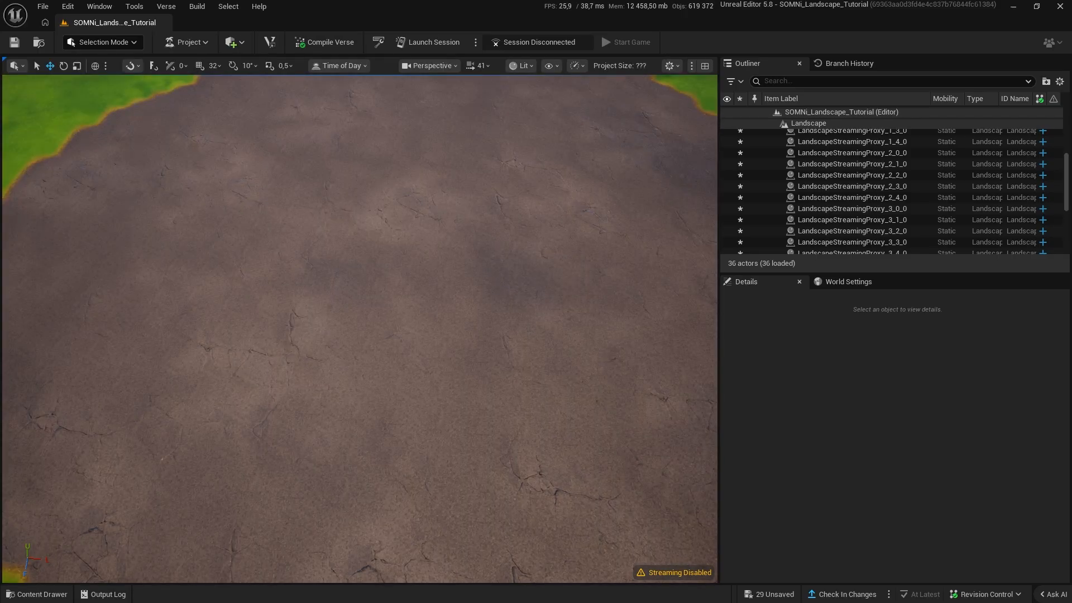
pyautogui.click(706, 267)
pyautogui.click(830, 125)
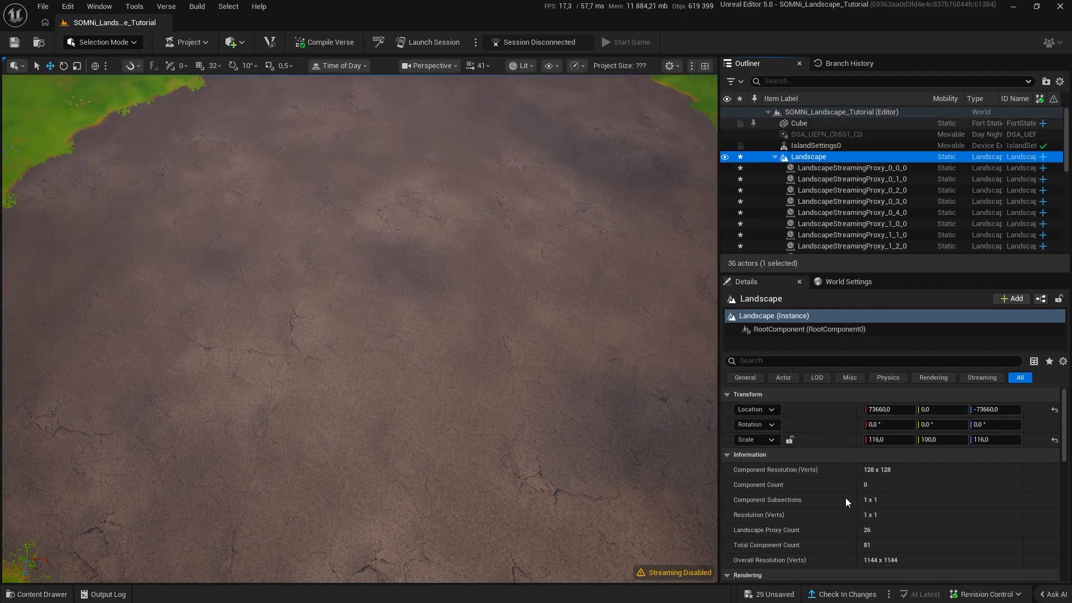
pyautogui.click(530, 272)
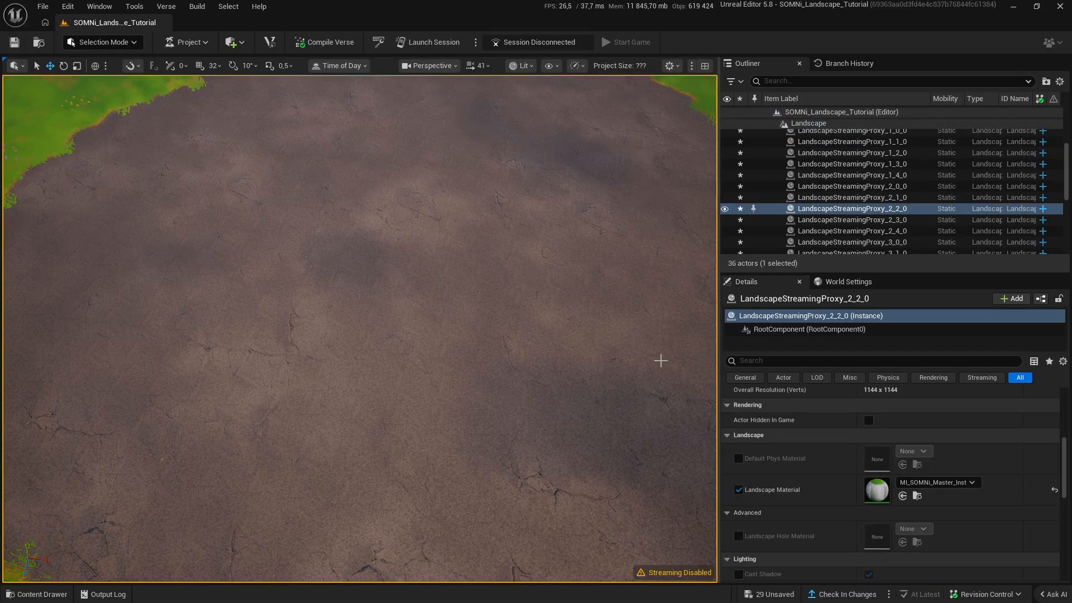
pyautogui.doubleClick(881, 487)
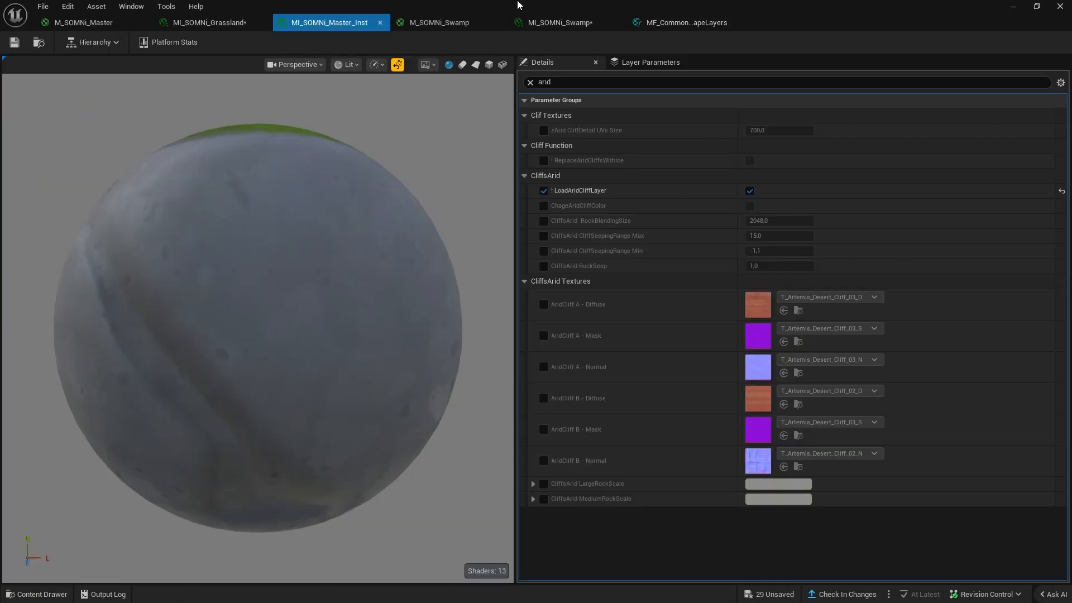
pyautogui.moveTo(517, 5); pyautogui.dragTo(698, 119)
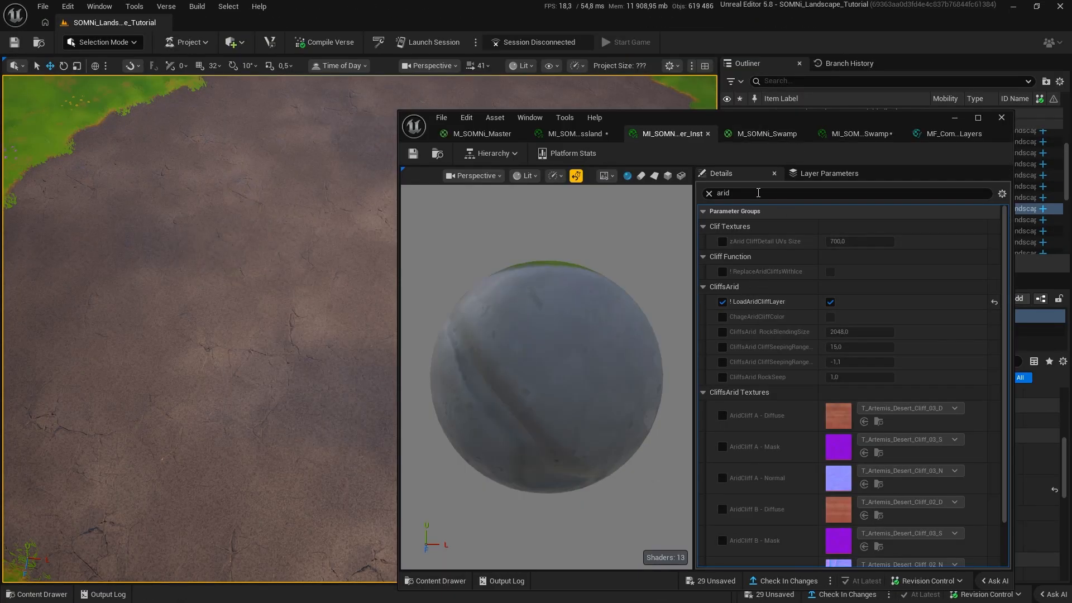
# - Filter the instance parameters by "asphalt", override LoadAsphaltLayer and turn it off
pyautogui.click(764, 198)
pyautogui.write('asphgalt')
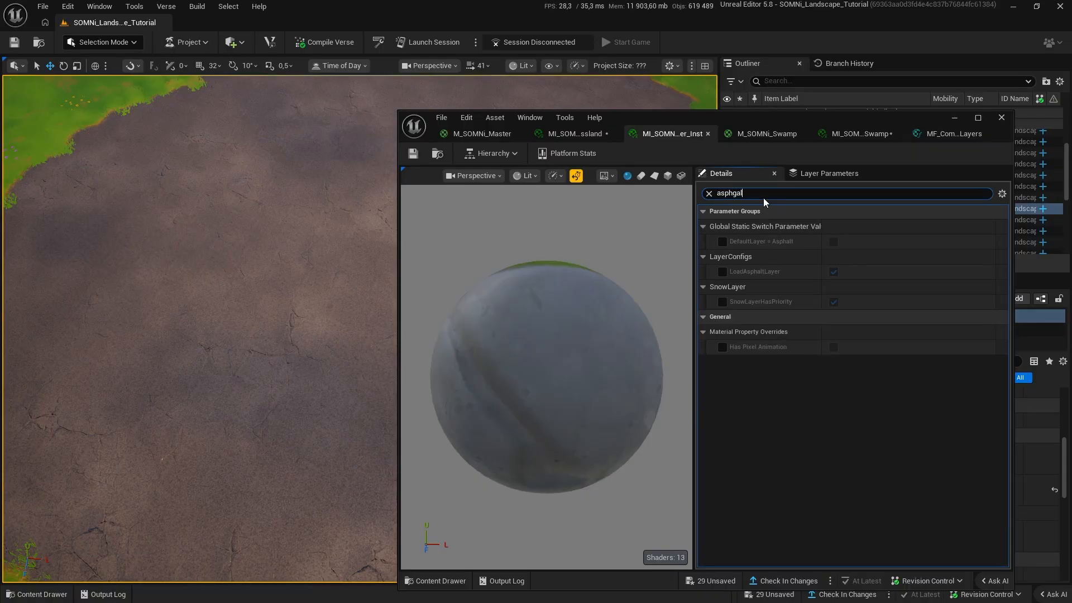
pyautogui.press('BackSpace')
pyautogui.press('BackSpace')
pyautogui.press('BackSpace')
pyautogui.press('BackSpace')
pyautogui.write('alt')
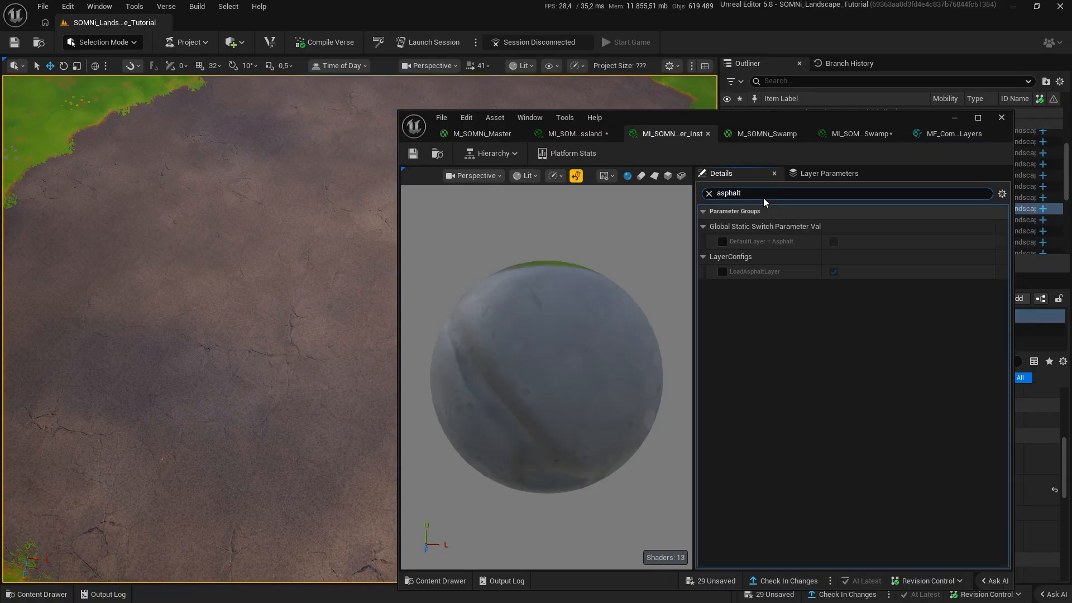
pyautogui.click(722, 271)
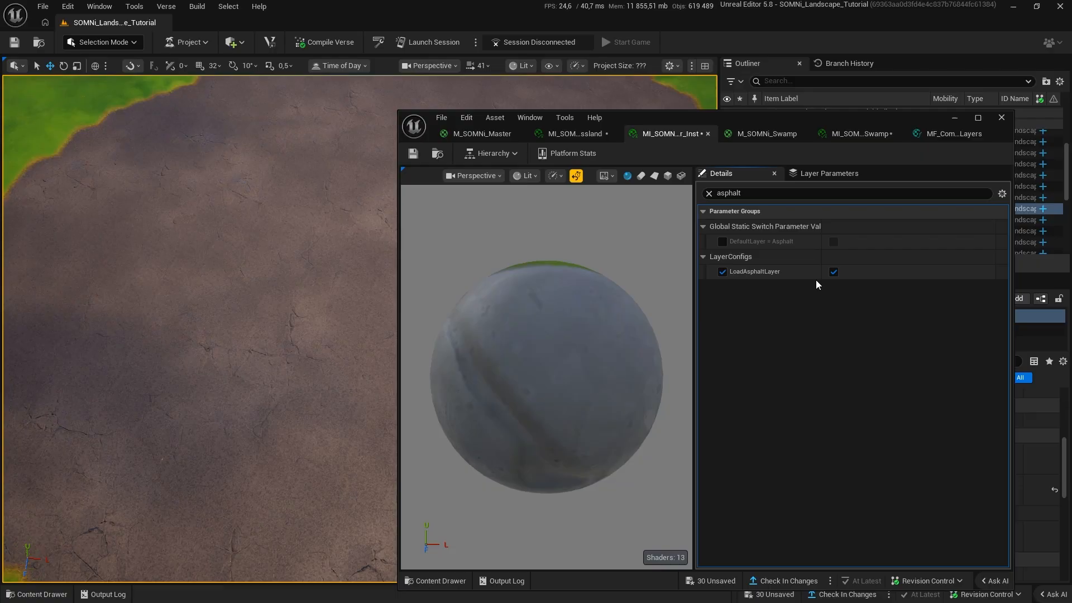
pyautogui.click(833, 272)
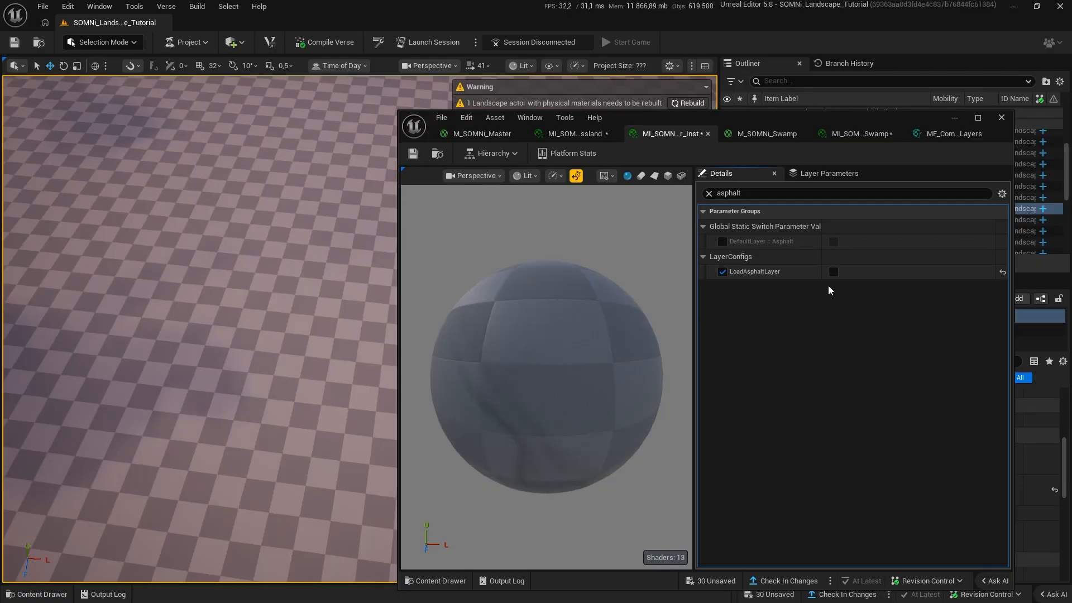
# - Inspect the painted patch in the level with the asphalt layer disabled
pyautogui.click(954, 117)
pyautogui.press('s')
pyautogui.moveTo(576, 287); pyautogui.dragTo(605, 290, button='right')
pyautogui.press('w')
pyautogui.scroll(-5, 536, 296)
pyautogui.press('s')
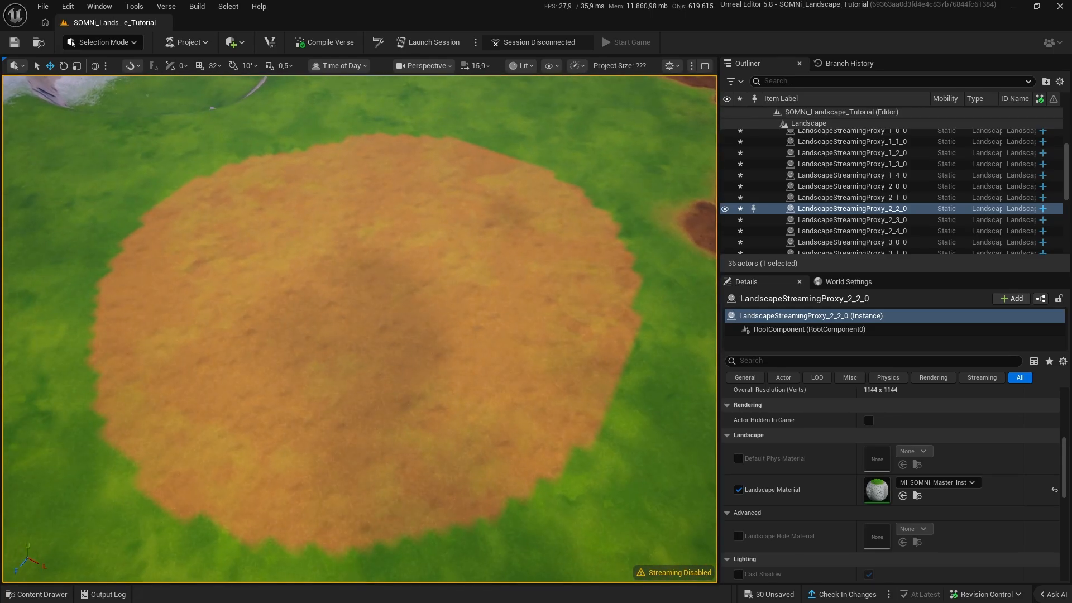
# - Bring back the MI_SOMNi_Master_Inst editor window and maximize it
pyautogui.hotkey('alt', 'Tab')
pyautogui.click(383, 294)
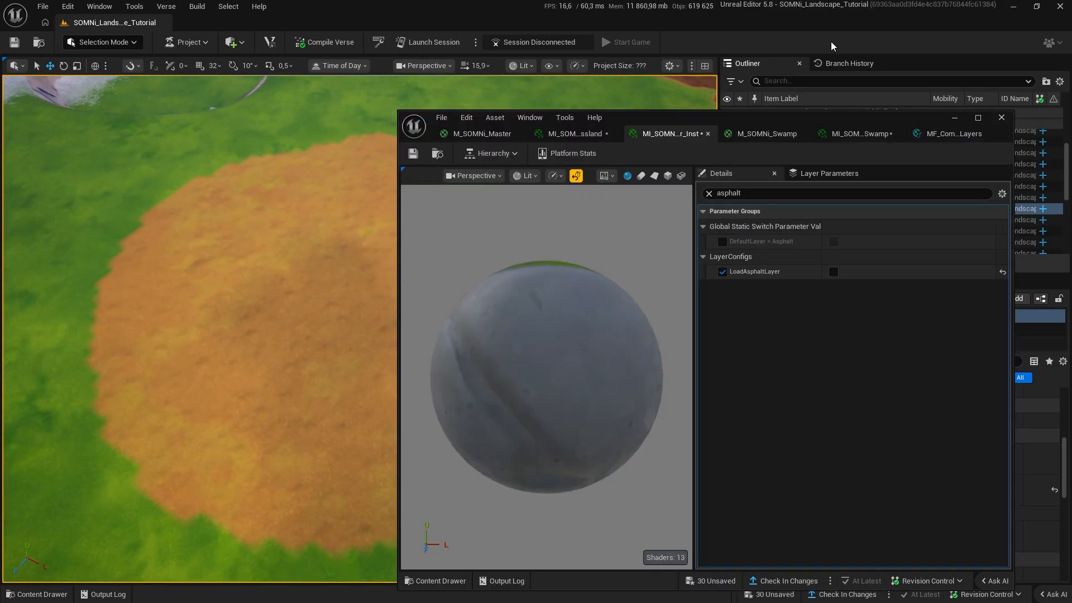
pyautogui.click(978, 117)
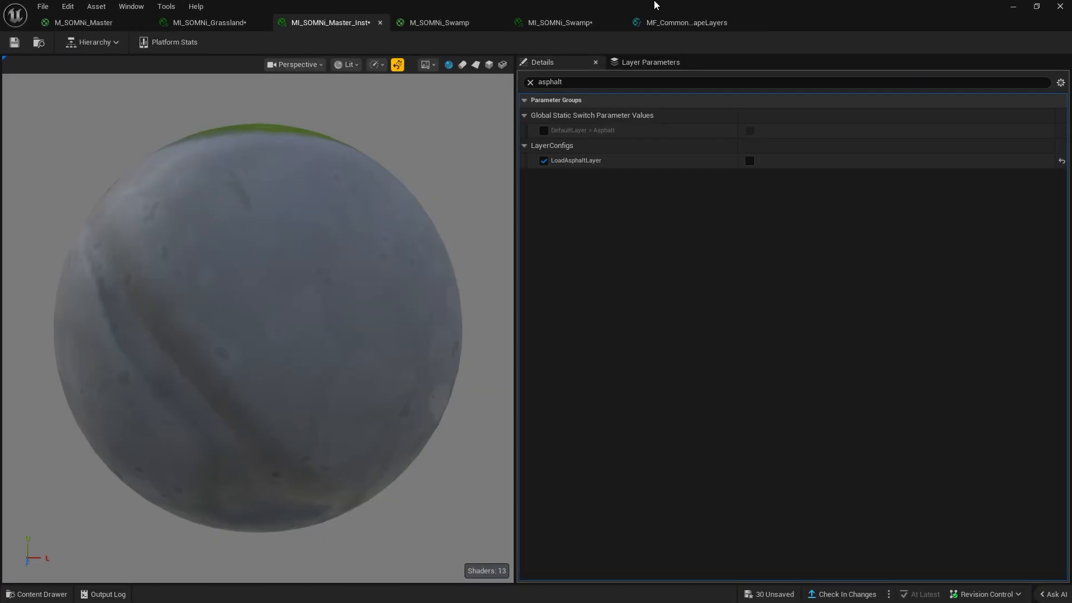
# - In MF_CommonLandscapeLayers, add a named reroute called "LoadAsphalt bool" fed by the LoadAsphaltLayer parameter
pyautogui.click(692, 25)
pyautogui.scroll(-6, 437, 271)
pyautogui.scroll(-1, 436, 270)
pyautogui.moveTo(411, 265); pyautogui.dragTo(585, 249, button='right')
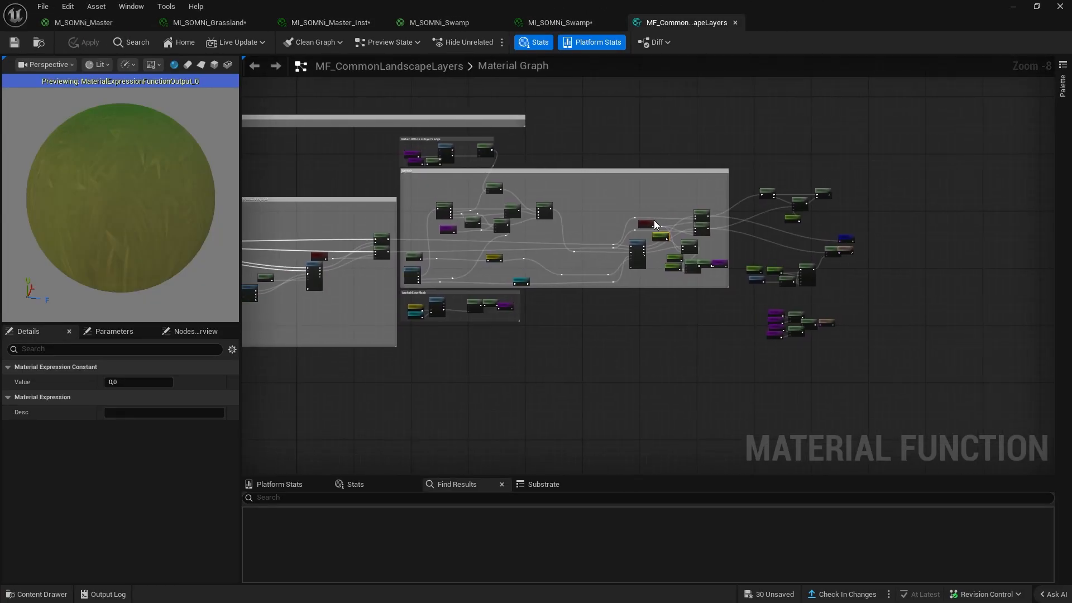
pyautogui.scroll(8, 657, 220)
pyautogui.moveTo(701, 253); pyautogui.dragTo(808, 116)
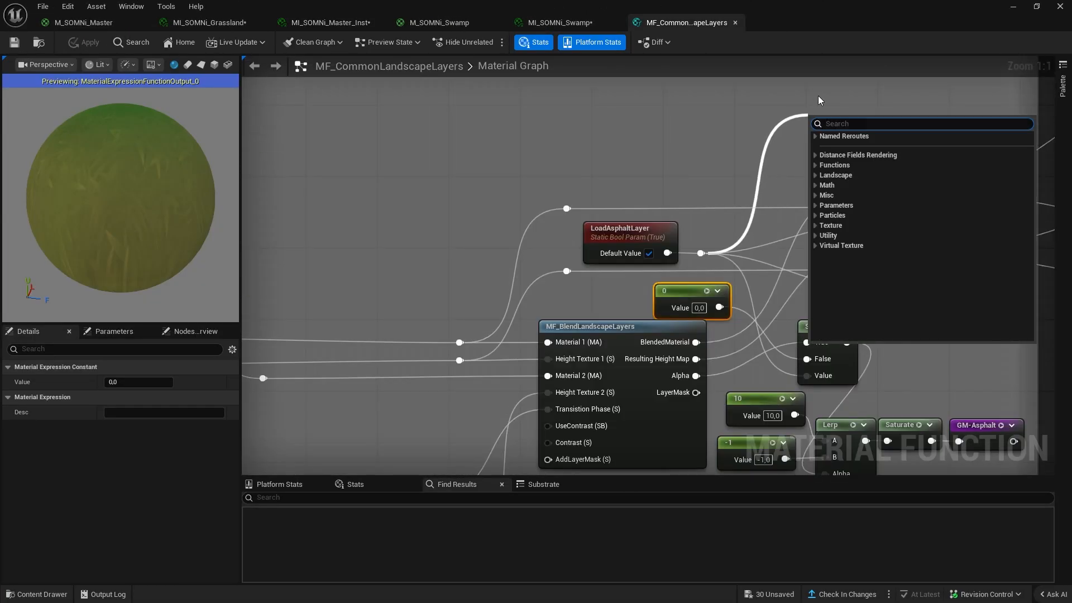
pyautogui.write('named')
pyautogui.press('Return')
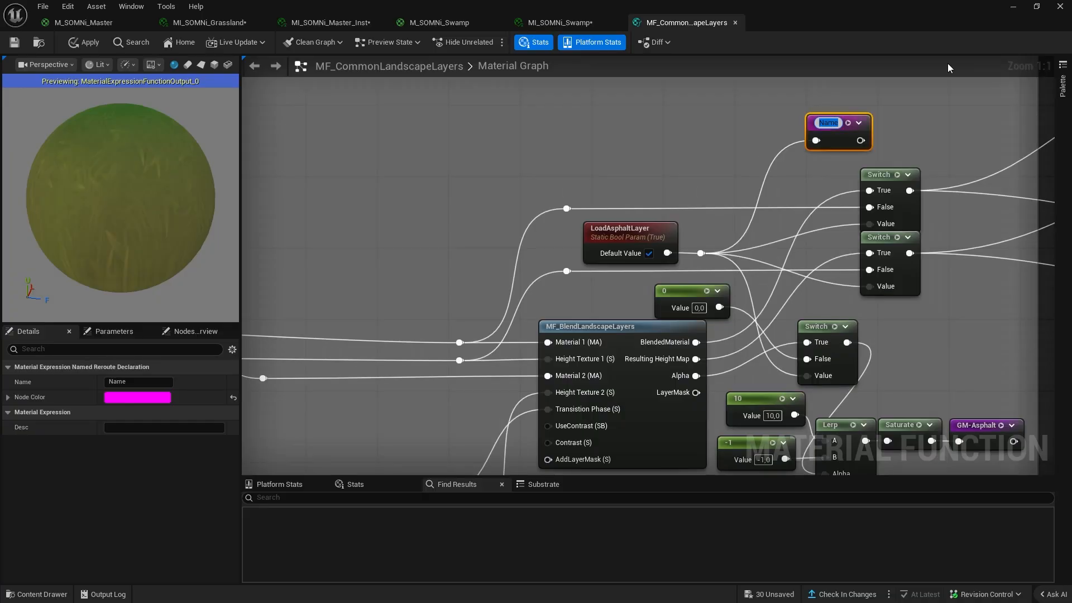
pyautogui.write('LoadAsphalt bool')
pyautogui.press('Return')
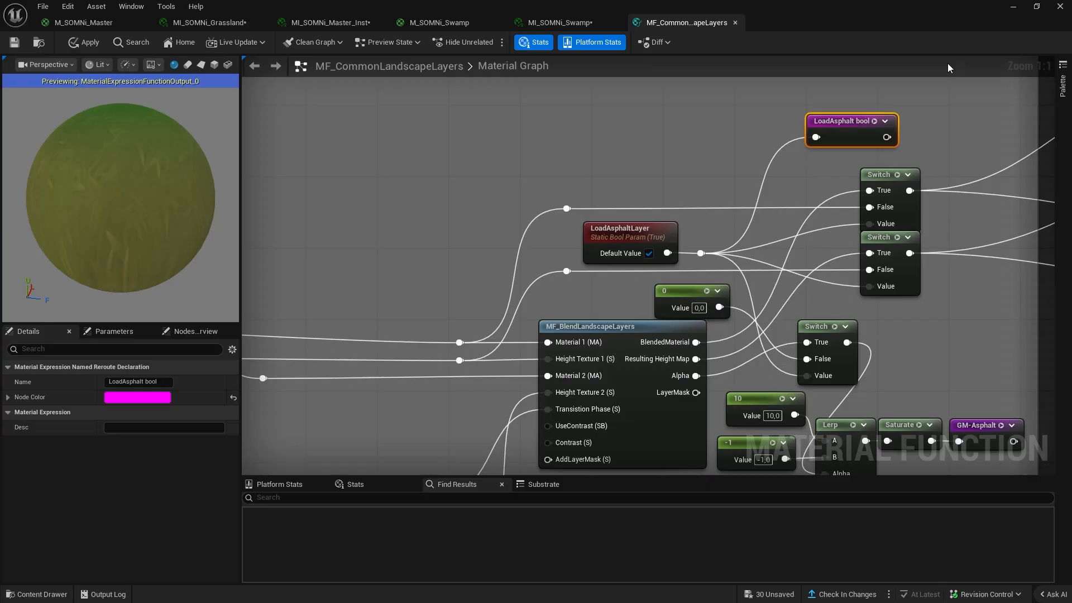
# - Copy the upper Switch node fed by LoadAsphaltLayer, delete the stray Mask node and go to the Grass border color mask group
pyautogui.click(896, 224)
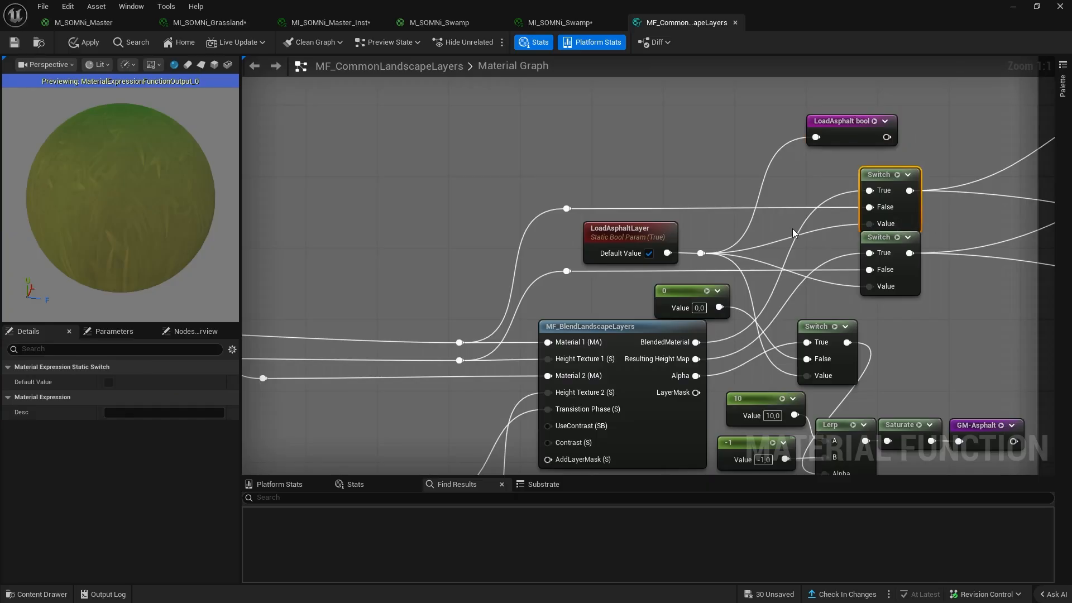
pyautogui.hotkey('shift', 'c')
pyautogui.keyDown('shift'); pyautogui.click(848, 216); pyautogui.keyUp('shift')
pyautogui.scroll(-6, 687, 230)
pyautogui.scroll(5, 735, 235)
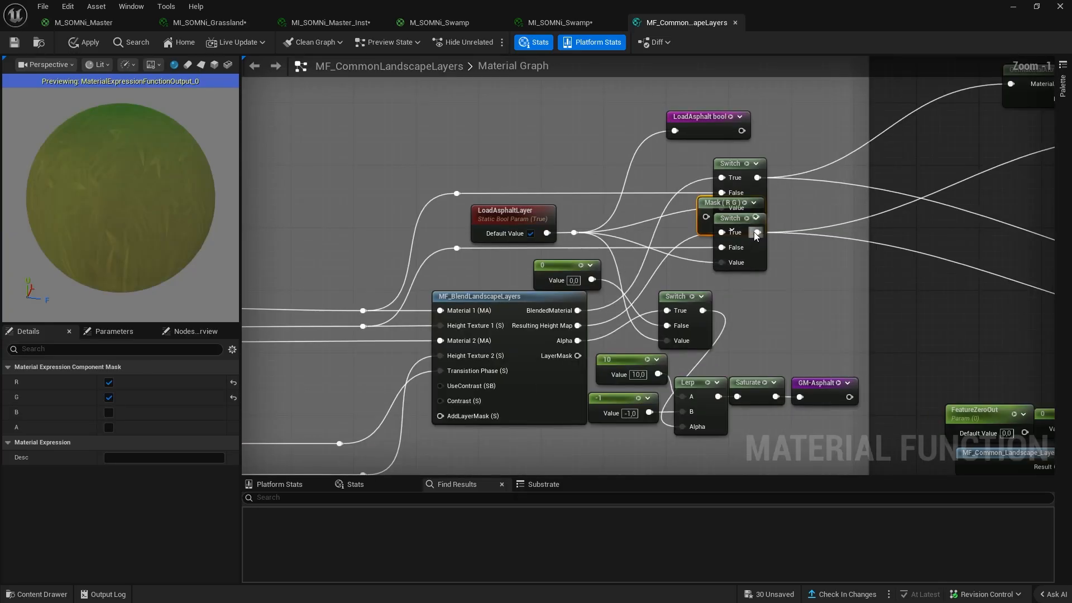
pyautogui.press('Delete')
pyautogui.moveTo(745, 181); pyautogui.dragTo(744, 181)
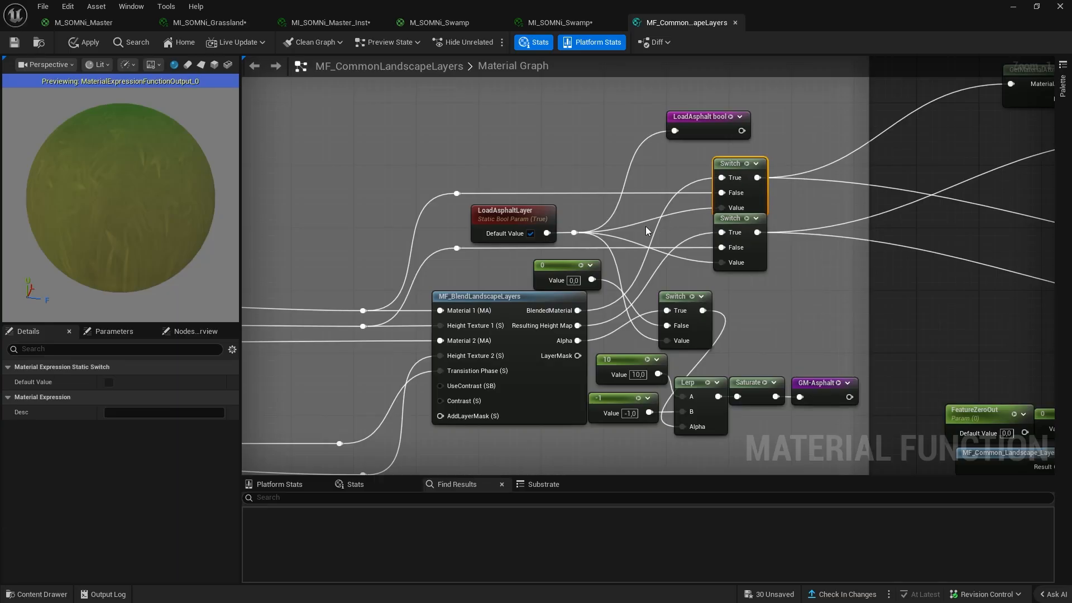
pyautogui.scroll(-8, 601, 200)
pyautogui.scroll(10, 387, 226)
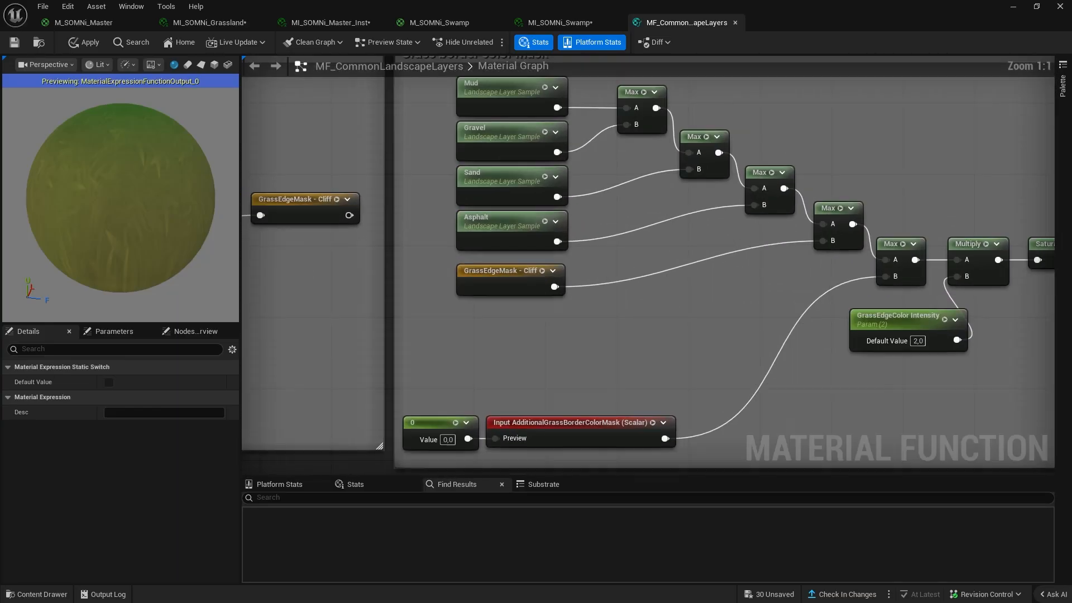
pyautogui.moveTo(635, 209); pyautogui.dragTo(540, 242, button='right')
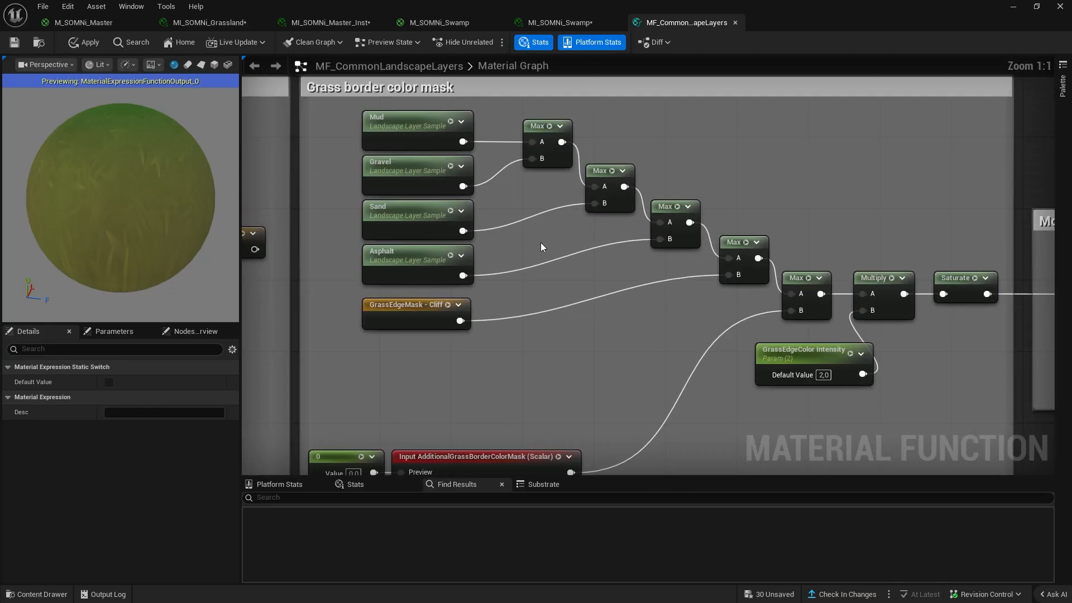
pyautogui.click(545, 254)
pyautogui.scroll(-2, 545, 254)
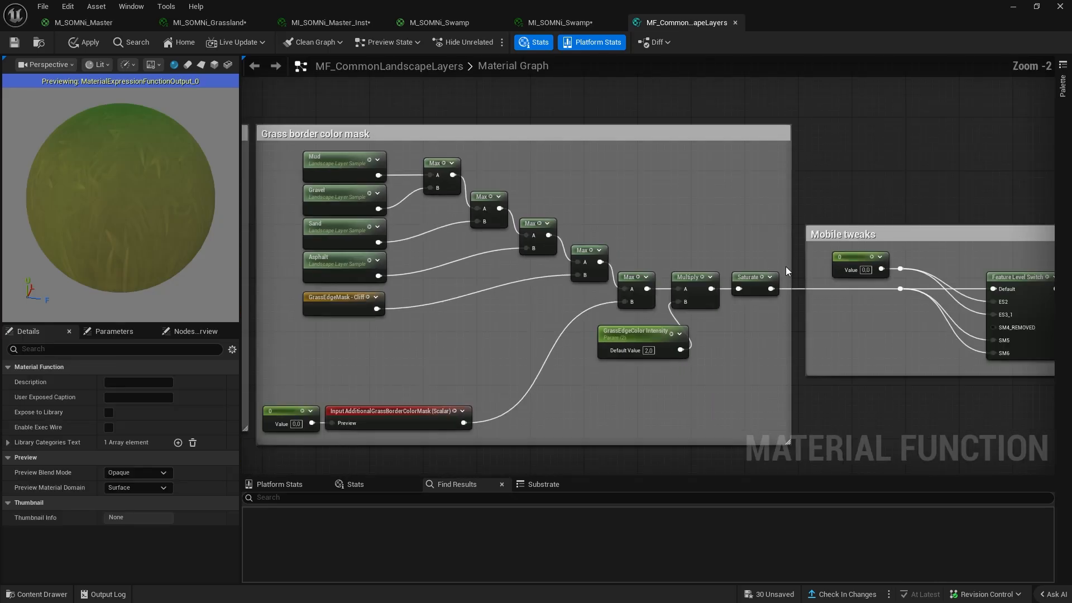
# - Inspect the colored grass borders along the mud paths in the level, then return to the material function graph
pyautogui.click(1018, 4)
pyautogui.moveTo(452, 441); pyautogui.dragTo(564, 390, button='right')
pyautogui.press('w')
pyautogui.moveTo(385, 340); pyautogui.dragTo(294, 375, button='right')
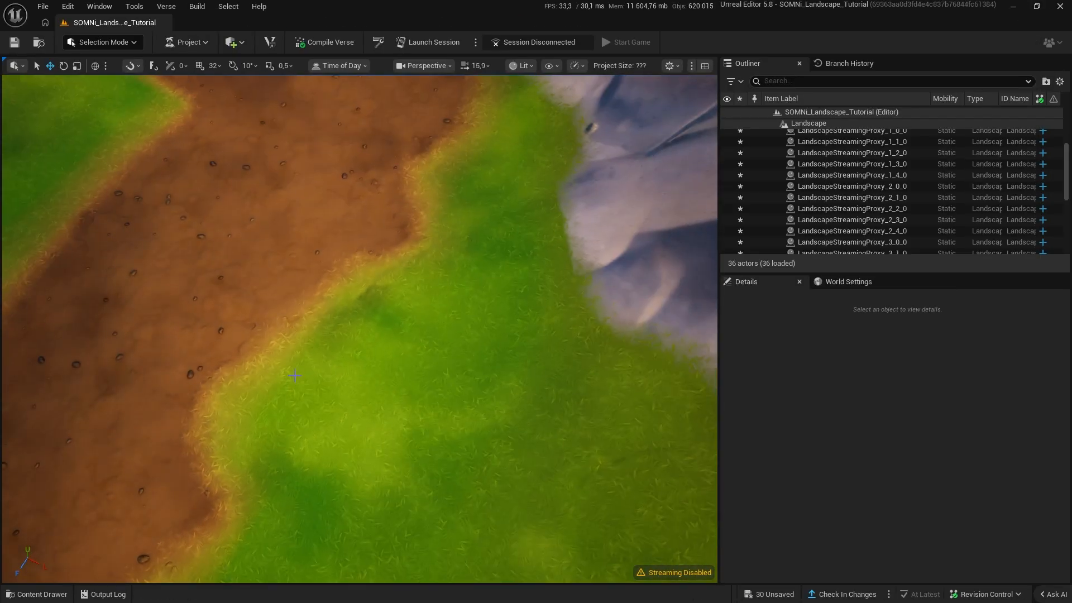
pyautogui.moveTo(474, 175); pyautogui.dragTo(391, 174, button='right')
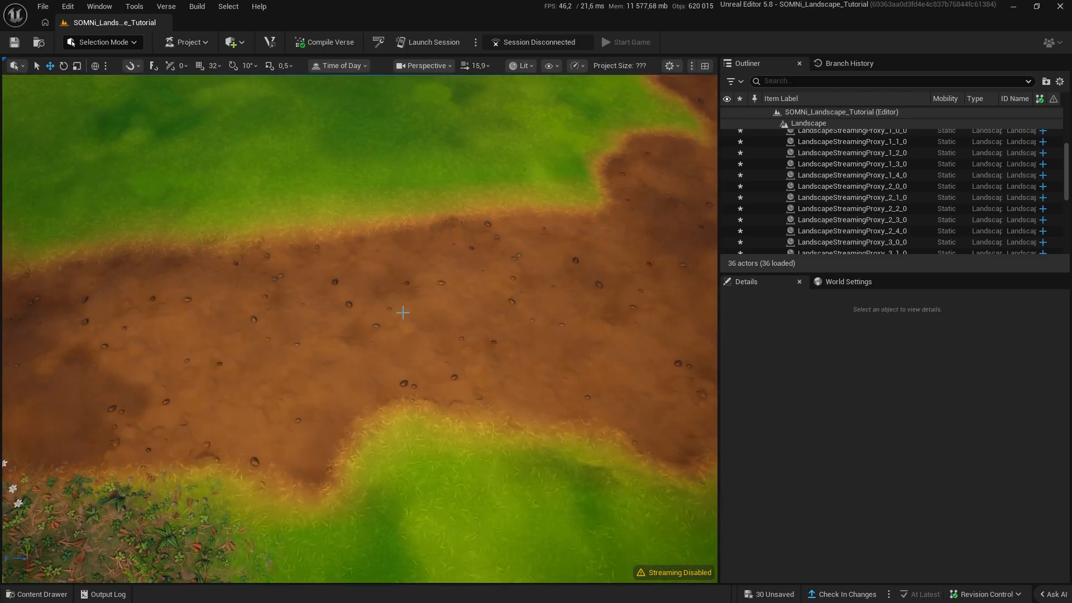
pyautogui.scroll(-5, 403, 313)
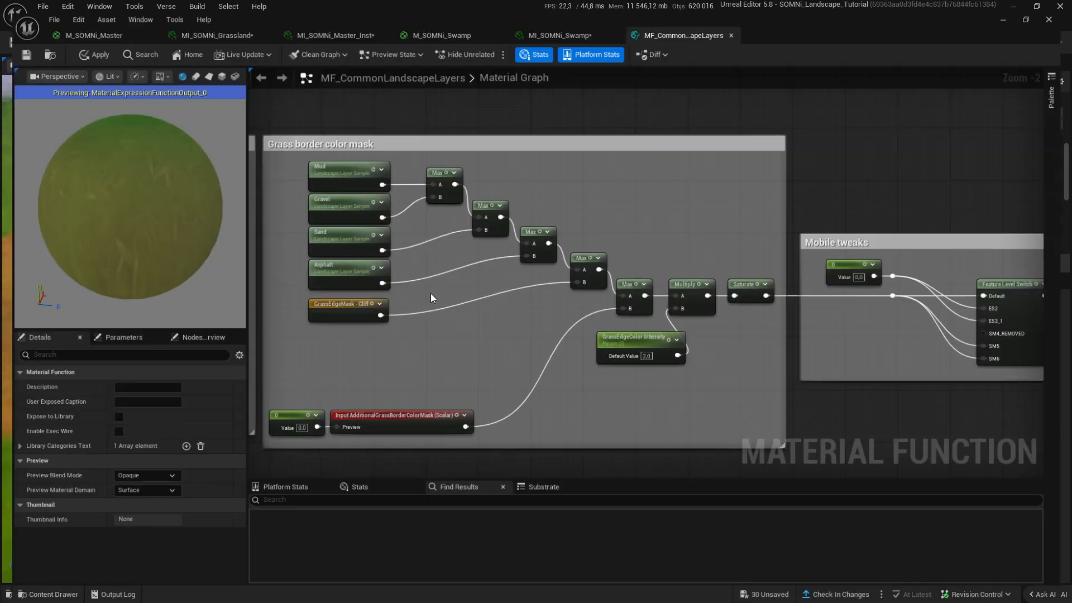
# - Paste the Switch into Grass border color mask, wiring the Asphalt Max to True, the Sand Max to False and its output to the next Max
pyautogui.scroll(2, 507, 296)
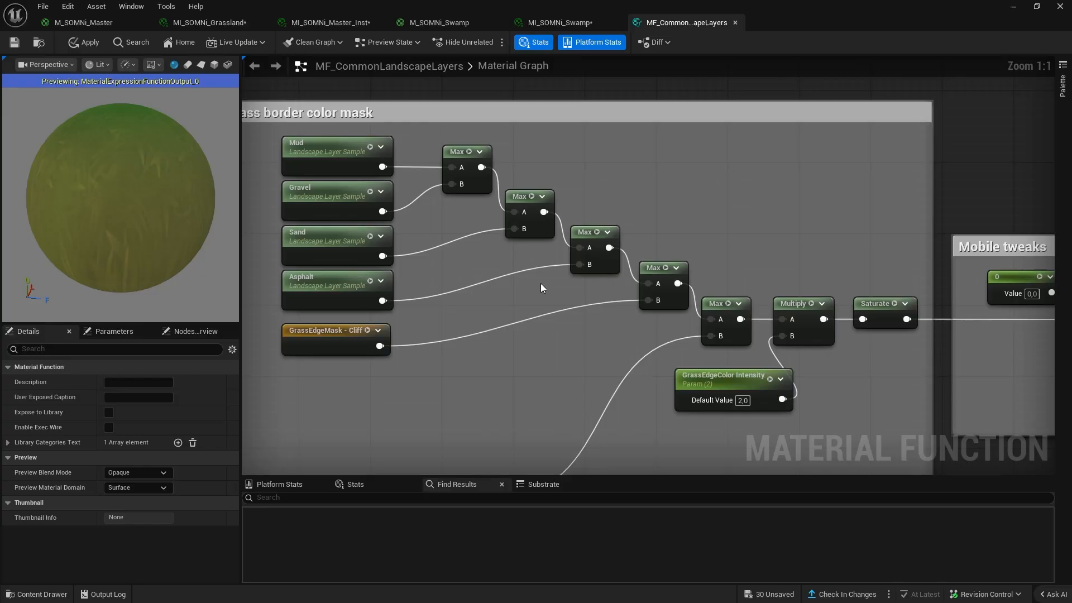
pyautogui.hotkey('ctrl', 'v')
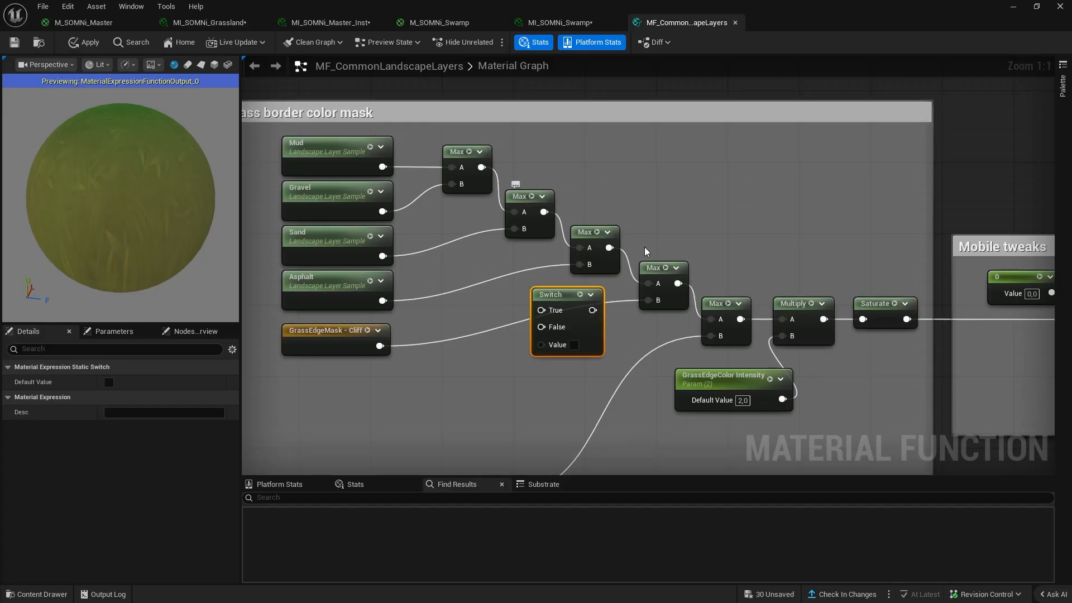
pyautogui.moveTo(597, 354); pyautogui.dragTo(609, 308, button='right')
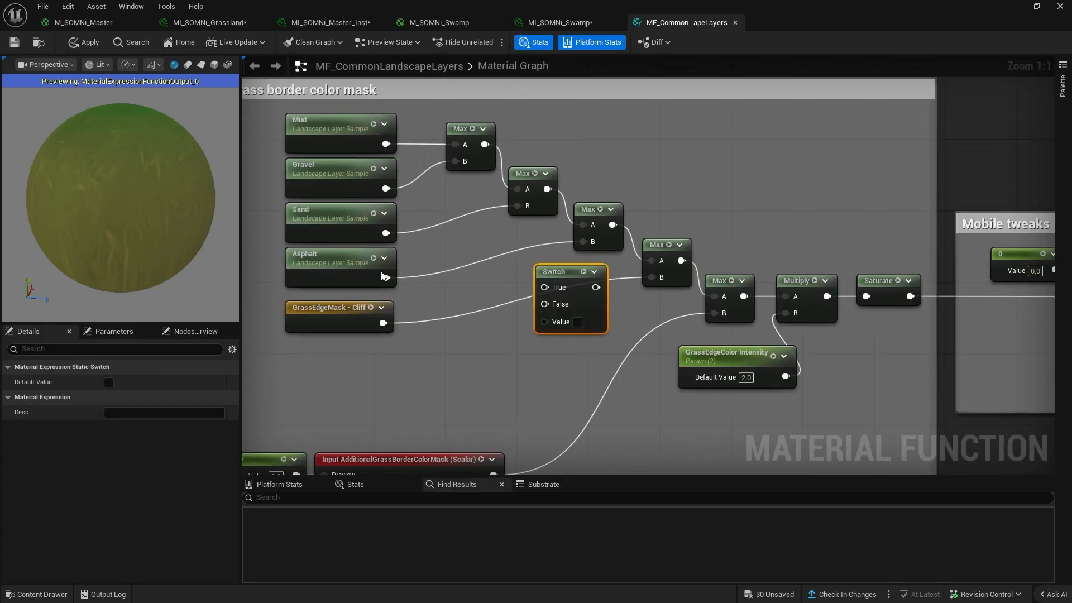
pyautogui.moveTo(402, 289); pyautogui.dragTo(509, 320, button='right')
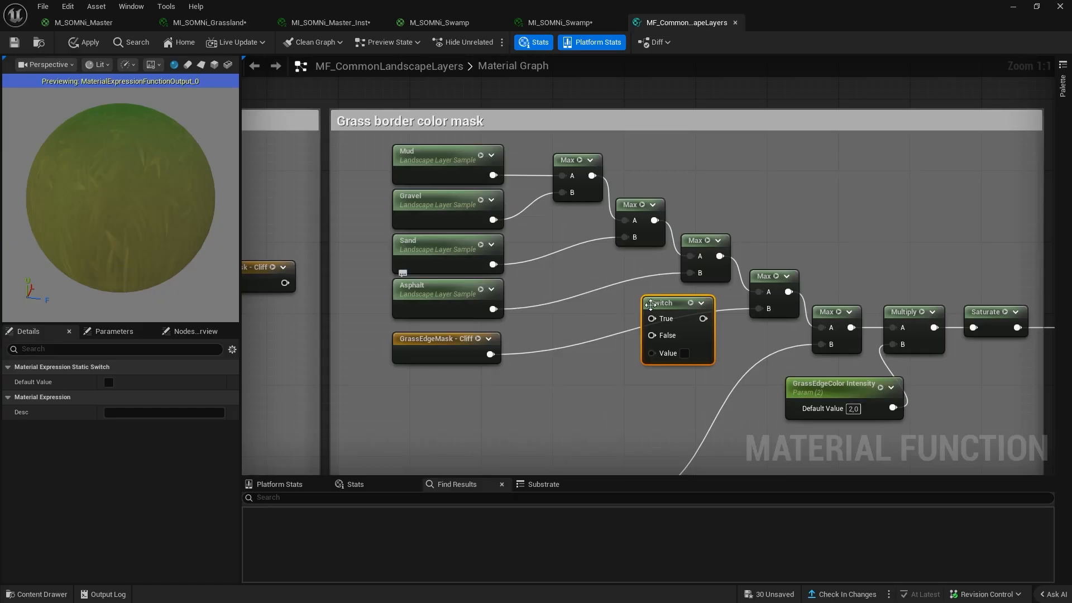
pyautogui.moveTo(652, 305); pyautogui.dragTo(773, 220)
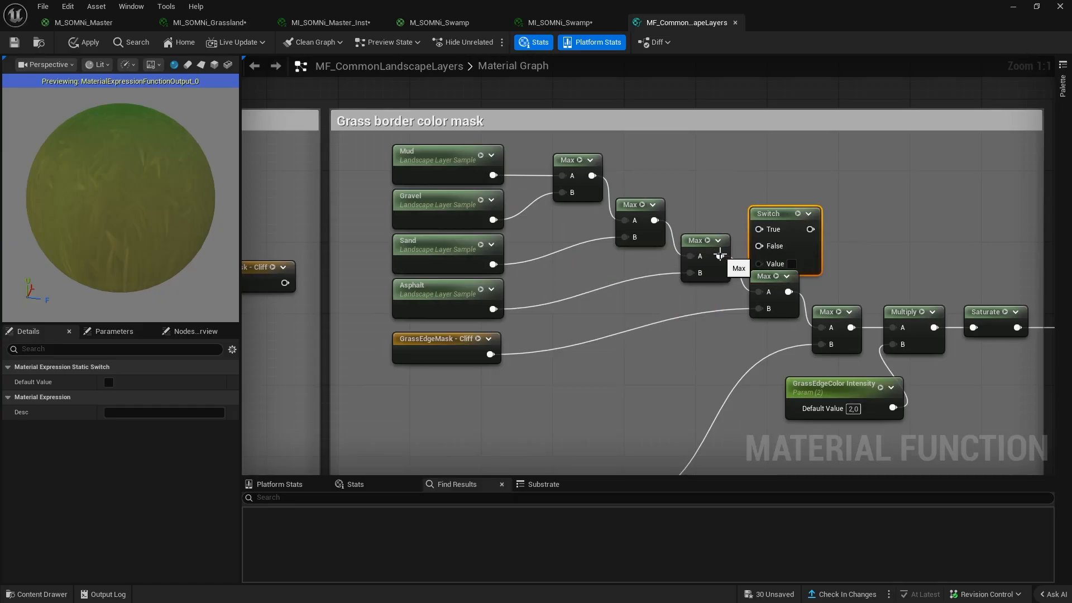
pyautogui.moveTo(720, 256); pyautogui.dragTo(765, 296)
pyautogui.moveTo(654, 220); pyautogui.dragTo(768, 237)
# - Add a LoadAsphalt bool reroute node beside the new Switch and connect it to the Switch's Value input
pyautogui.rightClick(701, 178)
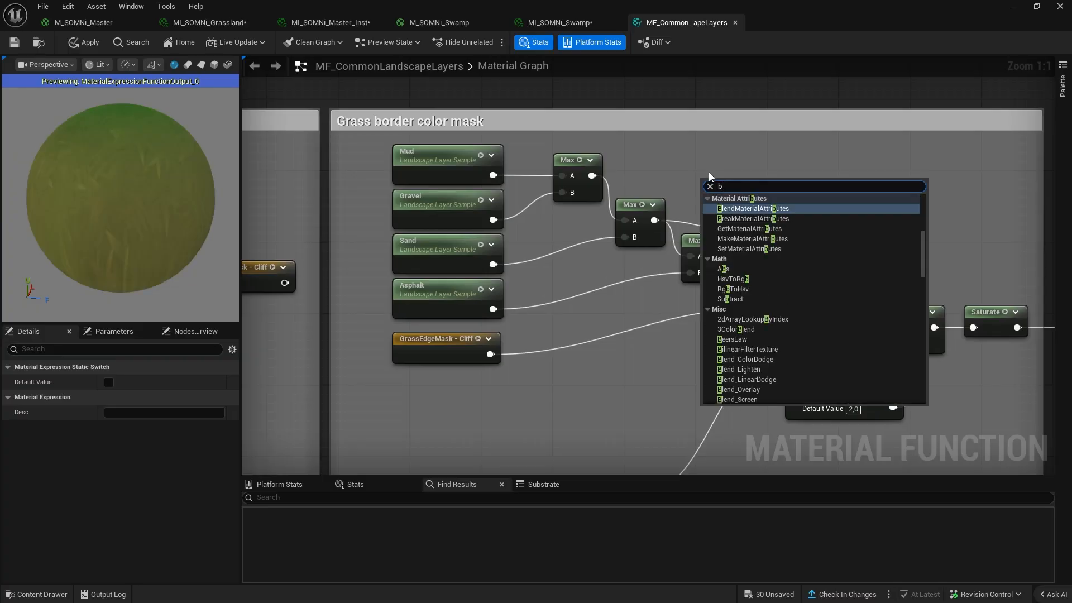
pyautogui.write('load')
pyautogui.press('Return')
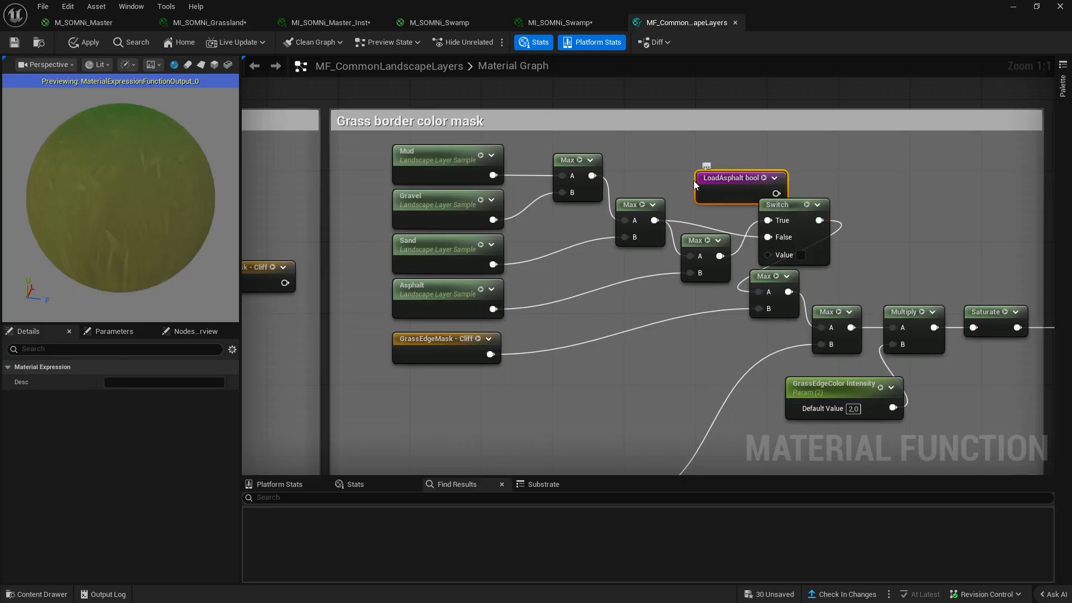
pyautogui.moveTo(694, 184); pyautogui.dragTo(773, 254)
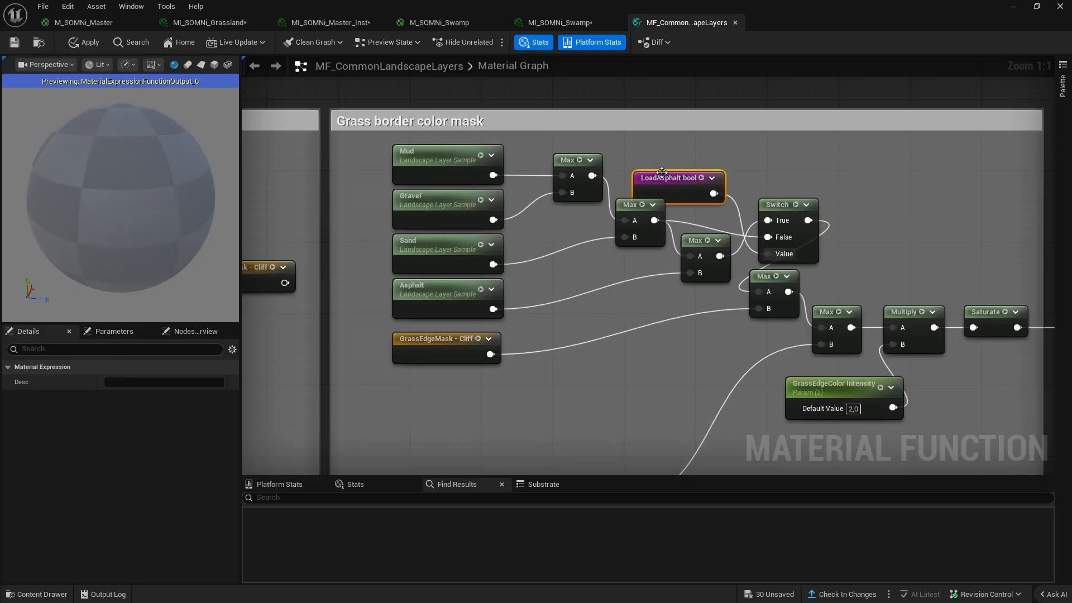
# - Shift the layer samples, connected Max nodes, reroute and Switch together away from the final Max to make room
pyautogui.rightClick(693, 204)
pyautogui.moveTo(854, 175); pyautogui.dragTo(582, 125, button='right')
pyautogui.moveTo(493, 188); pyautogui.dragTo(758, 254, button='right')
pyautogui.moveTo(407, 416); pyautogui.dragTo(752, 169)
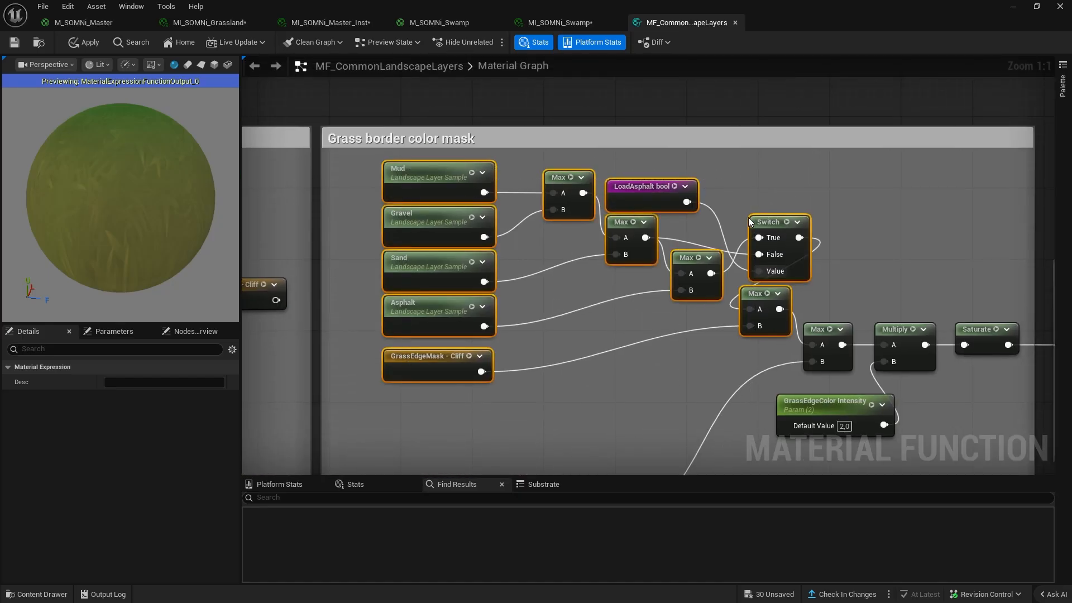
pyautogui.moveTo(709, 228)
pyautogui.mouseDown()
pyautogui.moveTo(691, 229)
pyautogui.moveTo(700, 227)
pyautogui.mouseUp()
pyautogui.click(715, 182)
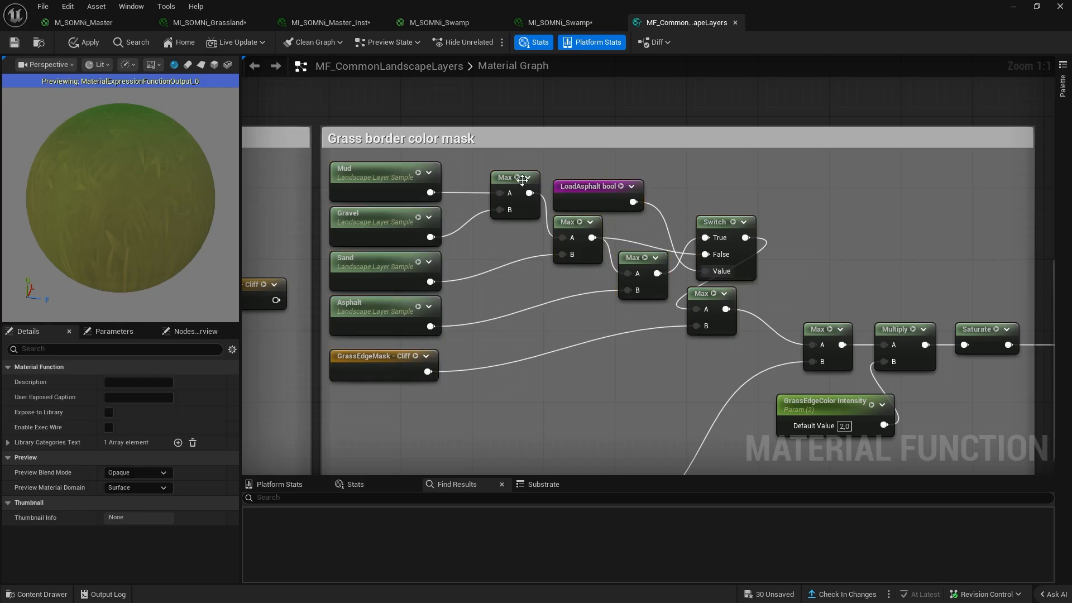
# - Rearrange the individual Max nodes, the LoadAsphalt bool reroute and the Switch so the mask chain's wires run cleanly
pyautogui.moveTo(502, 175); pyautogui.dragTo(467, 173)
pyautogui.moveTo(589, 237); pyautogui.dragTo(555, 237)
pyautogui.moveTo(638, 255); pyautogui.dragTo(600, 256)
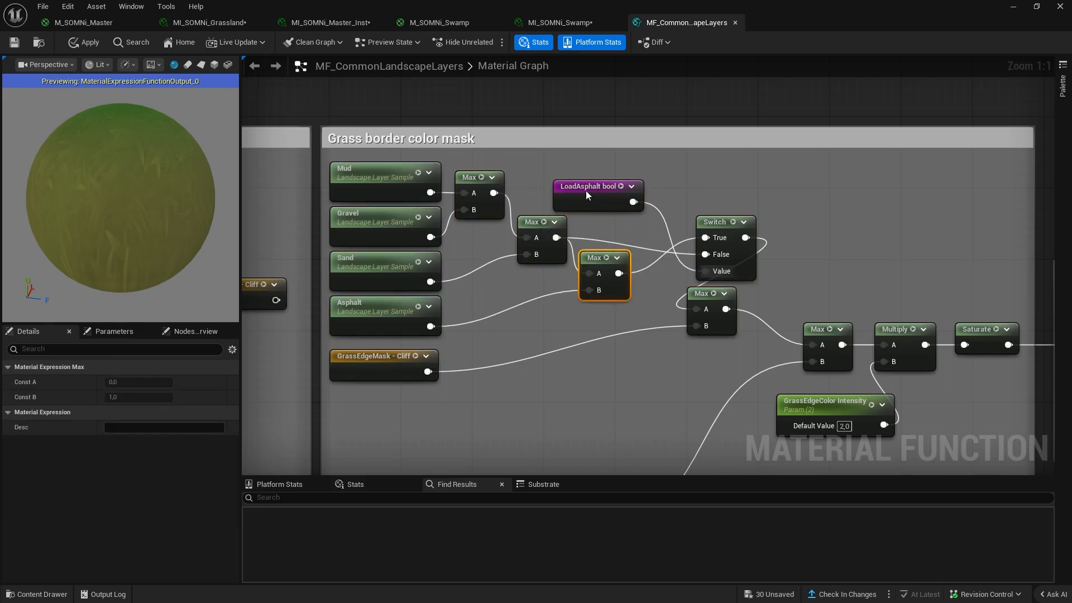
pyautogui.moveTo(586, 194); pyautogui.dragTo(569, 184)
pyautogui.moveTo(737, 229); pyautogui.dragTo(681, 230)
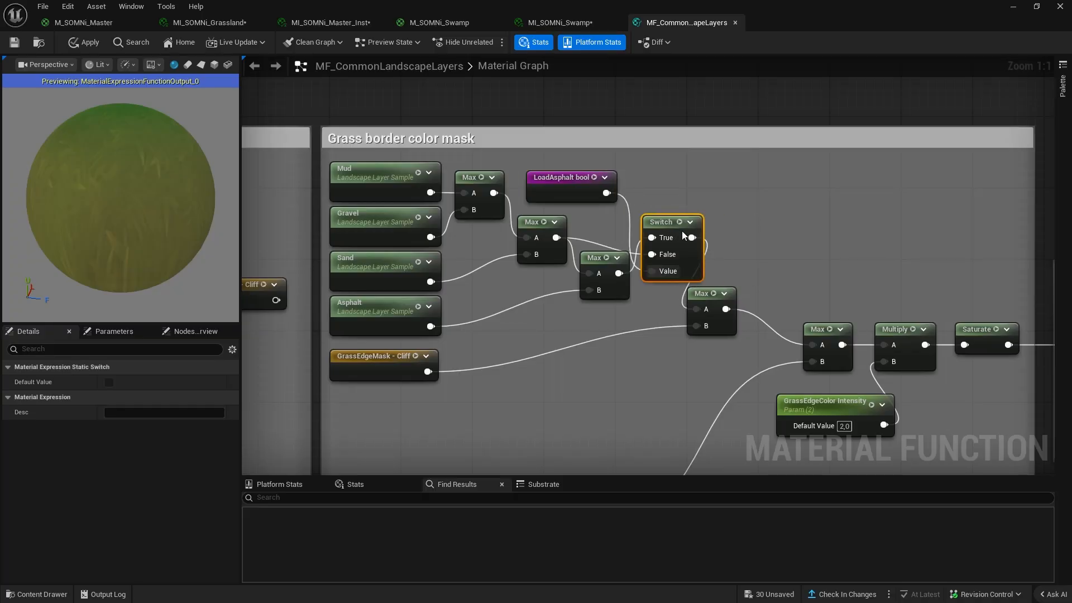
pyautogui.moveTo(710, 293); pyautogui.dragTo(742, 312)
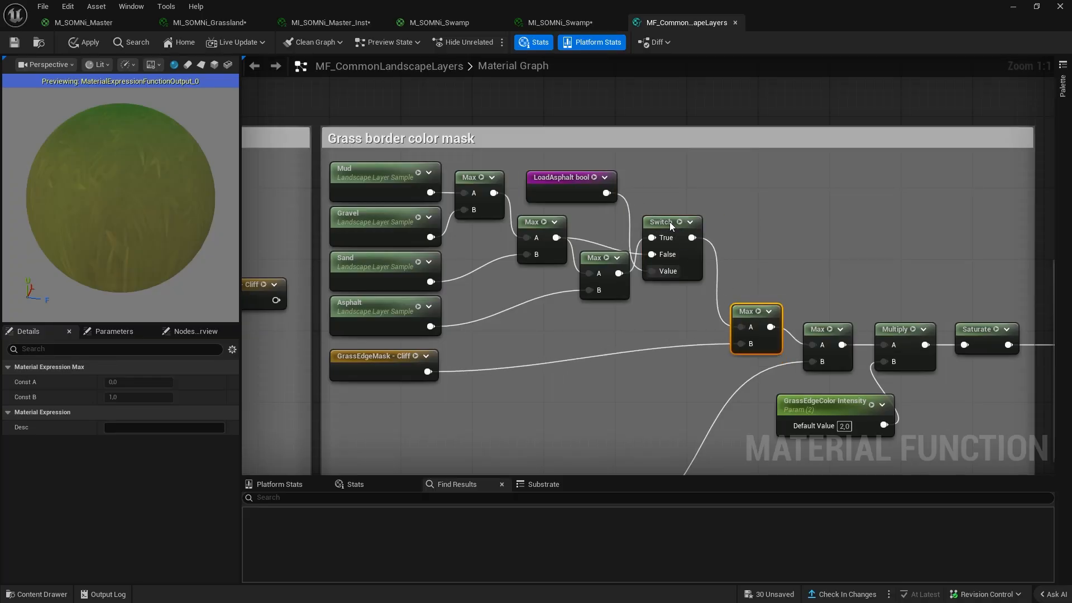
pyautogui.moveTo(669, 222); pyautogui.dragTo(678, 205)
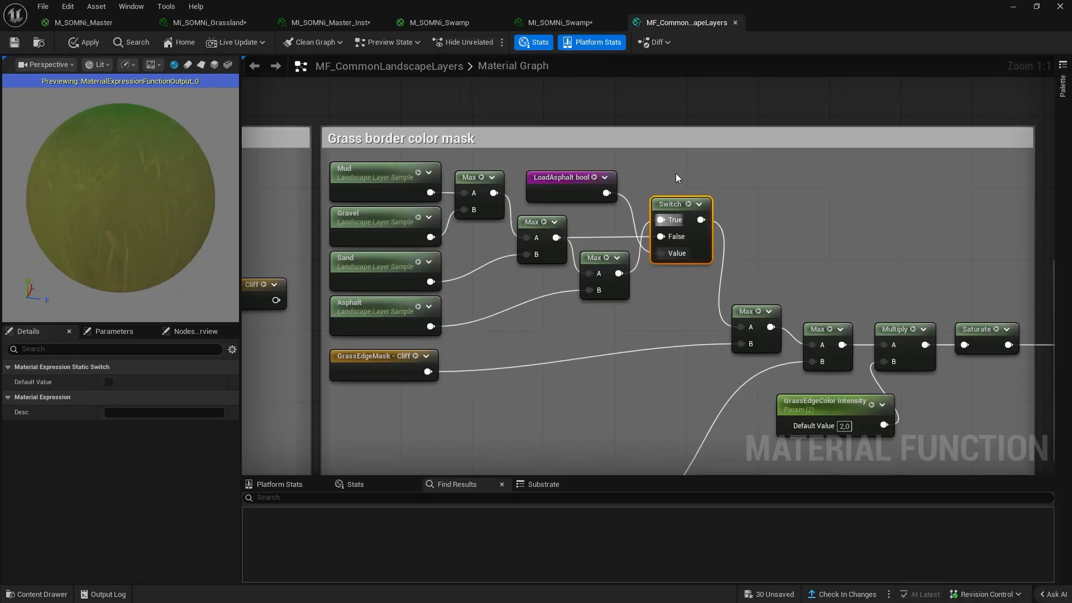
# - Apply the material function changes and inspect the grassland and path borders in the level
pyautogui.click(677, 174)
pyautogui.moveTo(676, 174); pyautogui.dragTo(612, 167, button='right')
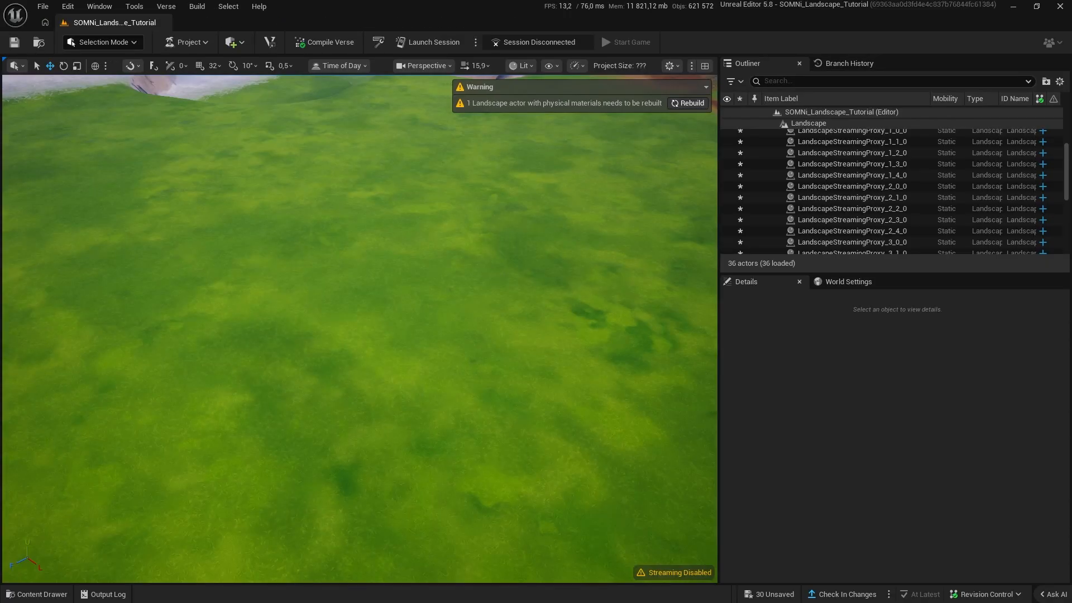
pyautogui.hotkey('alt', 'Tab')
pyautogui.click(251, 303)
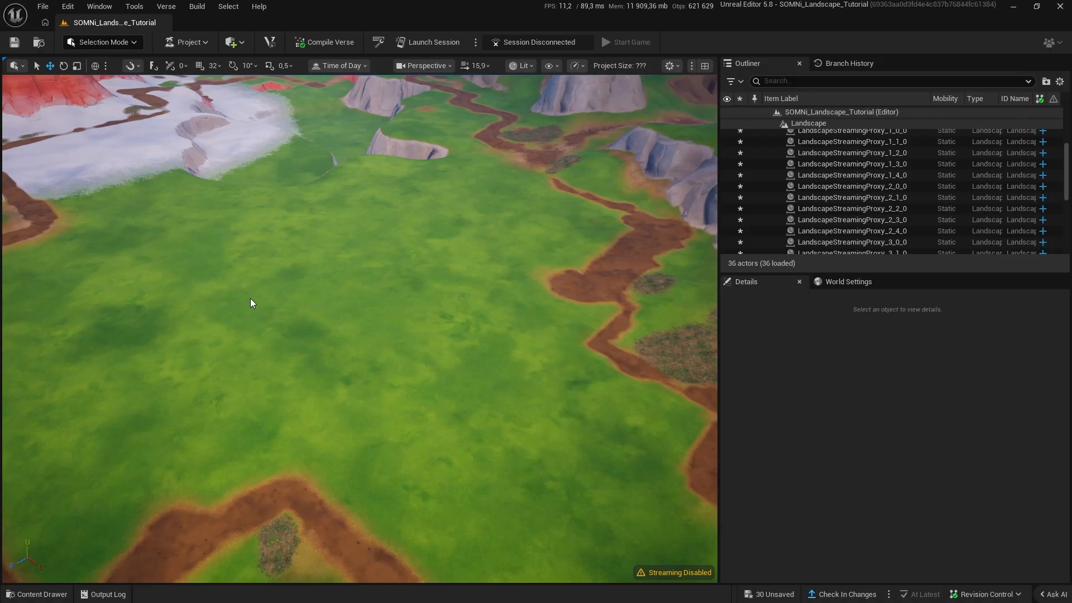
pyautogui.moveTo(251, 303); pyautogui.dragTo(396, 265, button='right')
pyautogui.scroll(-3, 390, 335)
pyautogui.press('w')
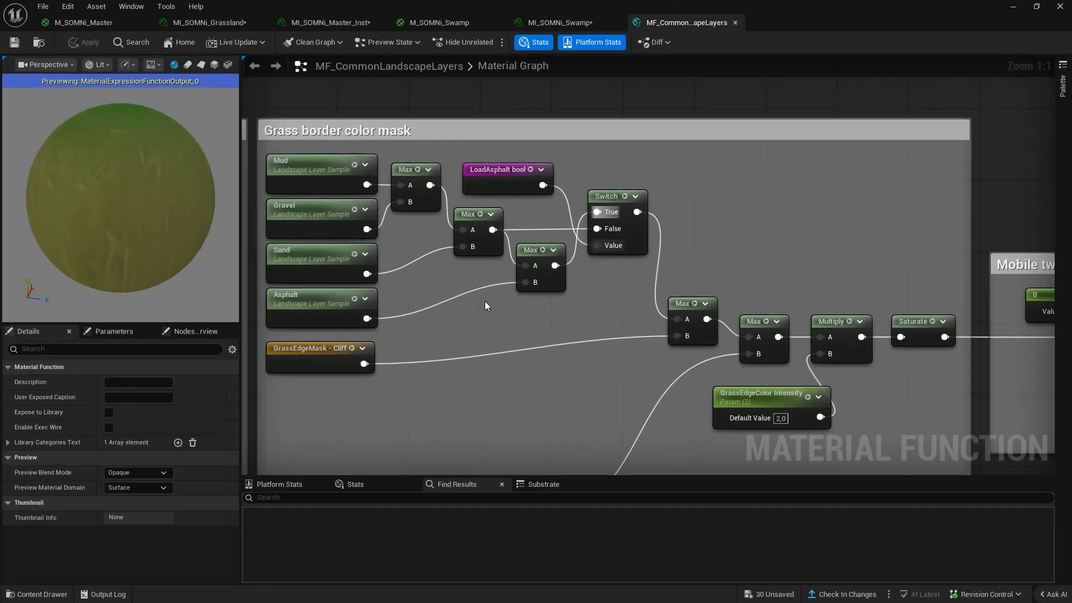
# - Examine the Switch and 0 constant feeding GM-Asphalt in a smaller function window over the level, then minimize that window
pyautogui.scroll(-6, 607, 278)
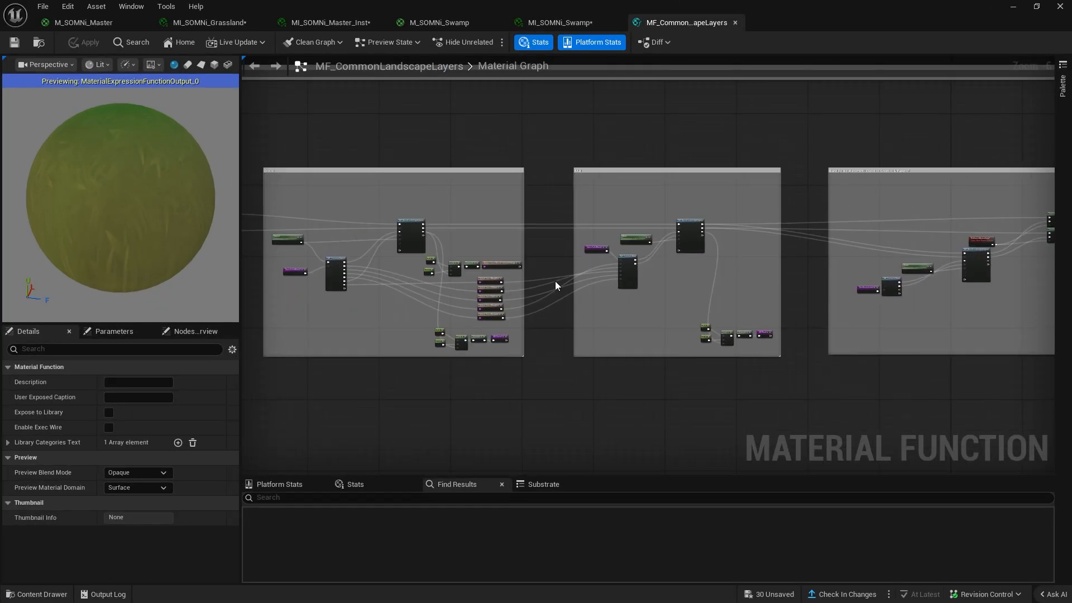
pyautogui.scroll(6, 512, 240)
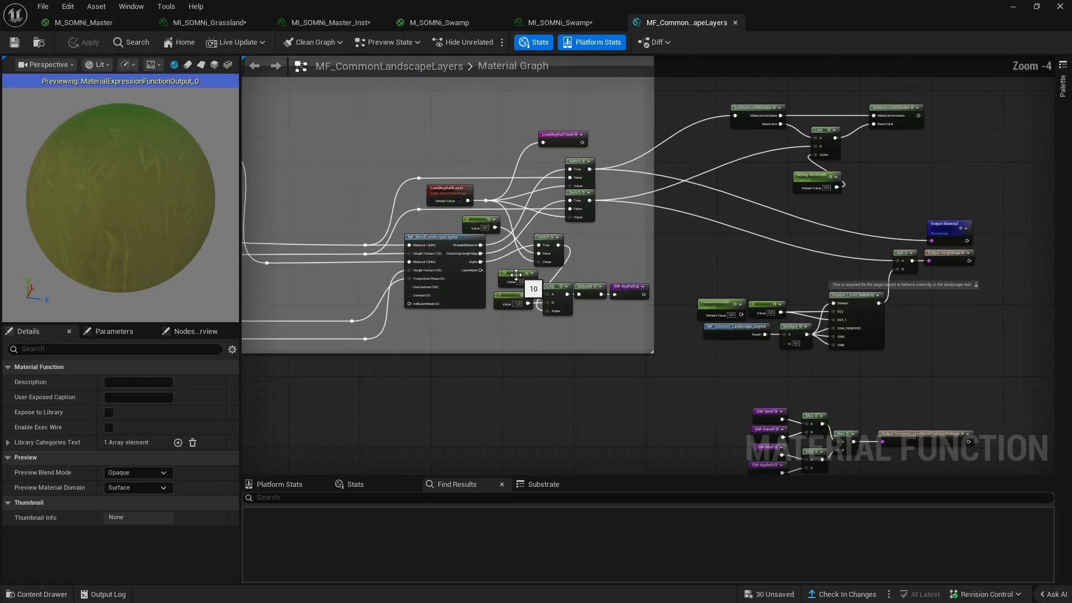
pyautogui.moveTo(522, 6); pyautogui.dragTo(682, 132)
pyautogui.moveTo(795, 299); pyautogui.dragTo(614, 226, button='right')
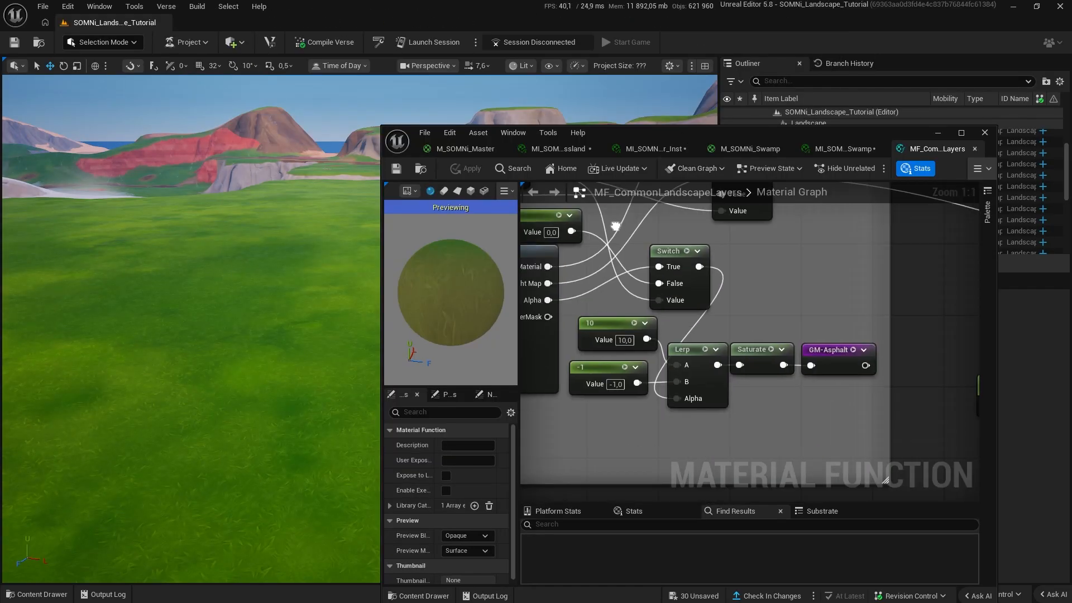
pyautogui.click(553, 234)
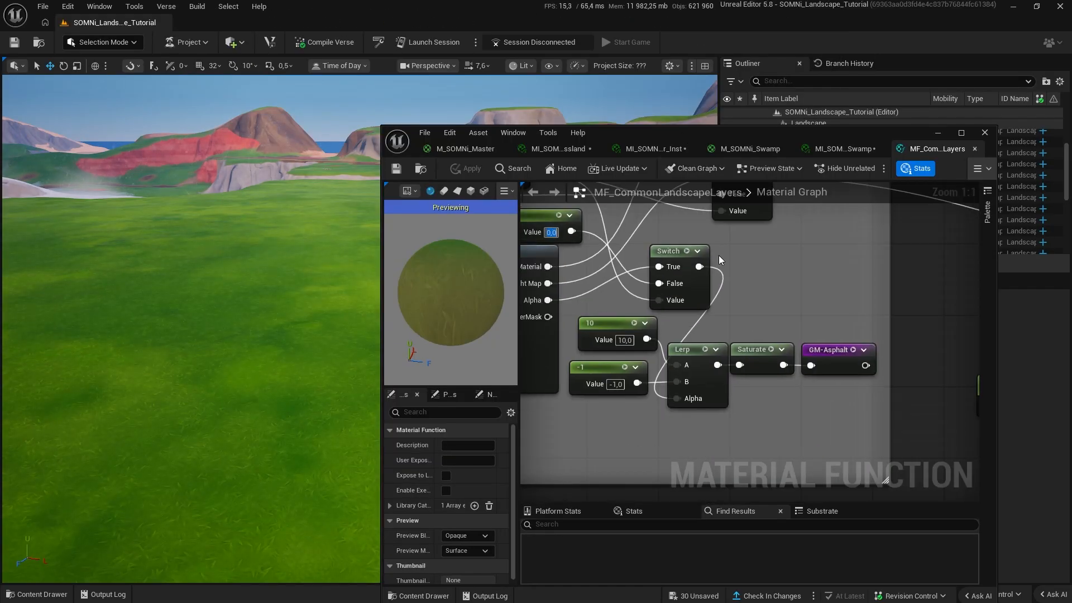
pyautogui.click(938, 133)
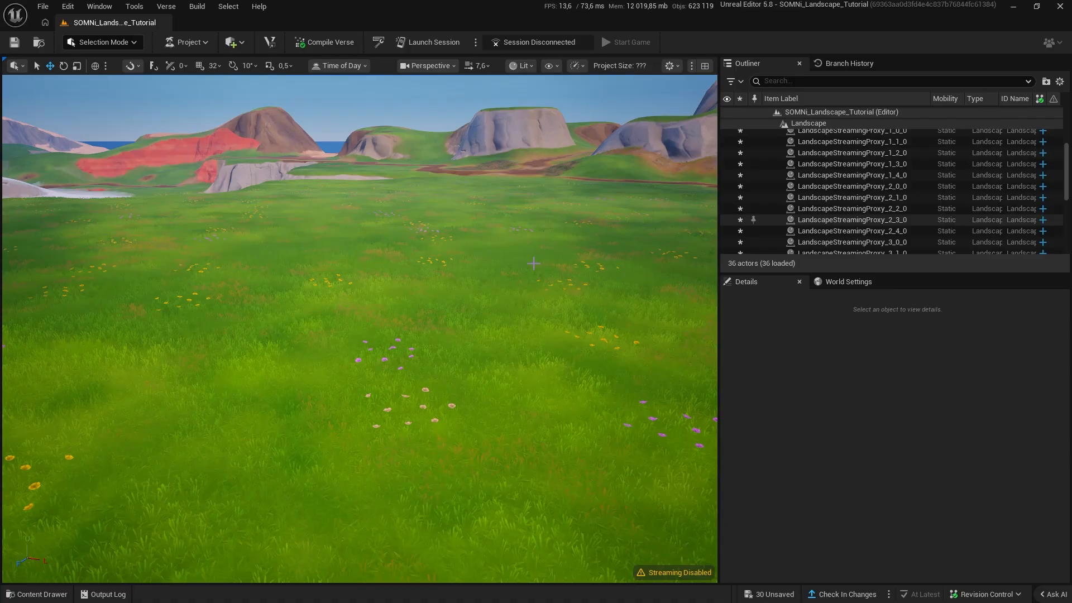
# - Copy the Switch that feeds the GM-Asphalt mask and locate the GM-Asphalt reroute usage in the grass foliage mask chain
pyautogui.moveTo(533, 263); pyautogui.dragTo(625, 341, button='right')
pyautogui.press('e')
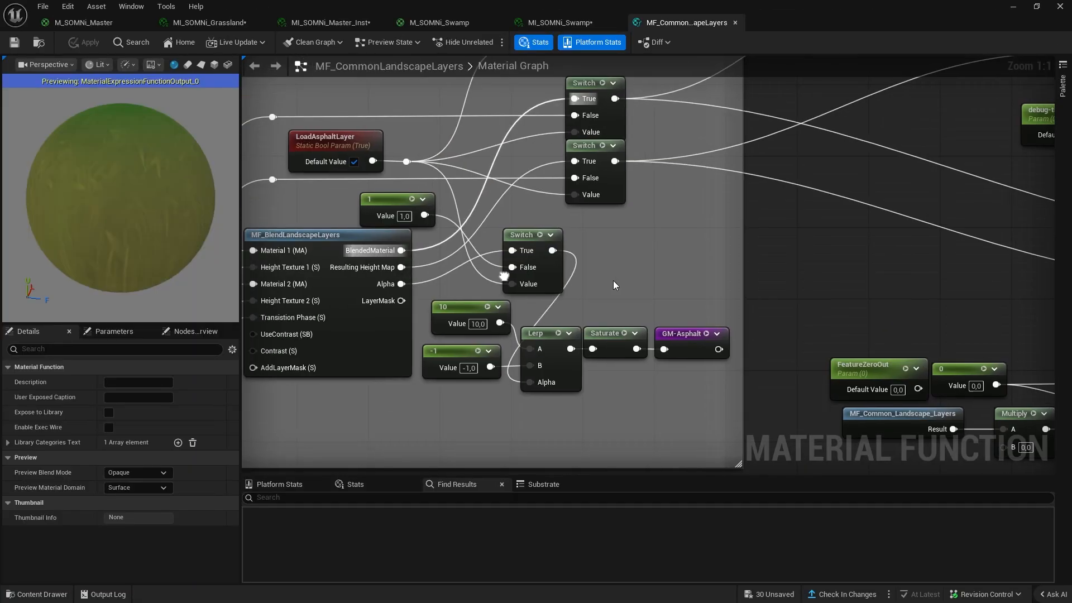
pyautogui.click(552, 276)
pyautogui.scroll(-3, 617, 305)
pyautogui.moveTo(622, 306); pyautogui.dragTo(411, 288, button='right')
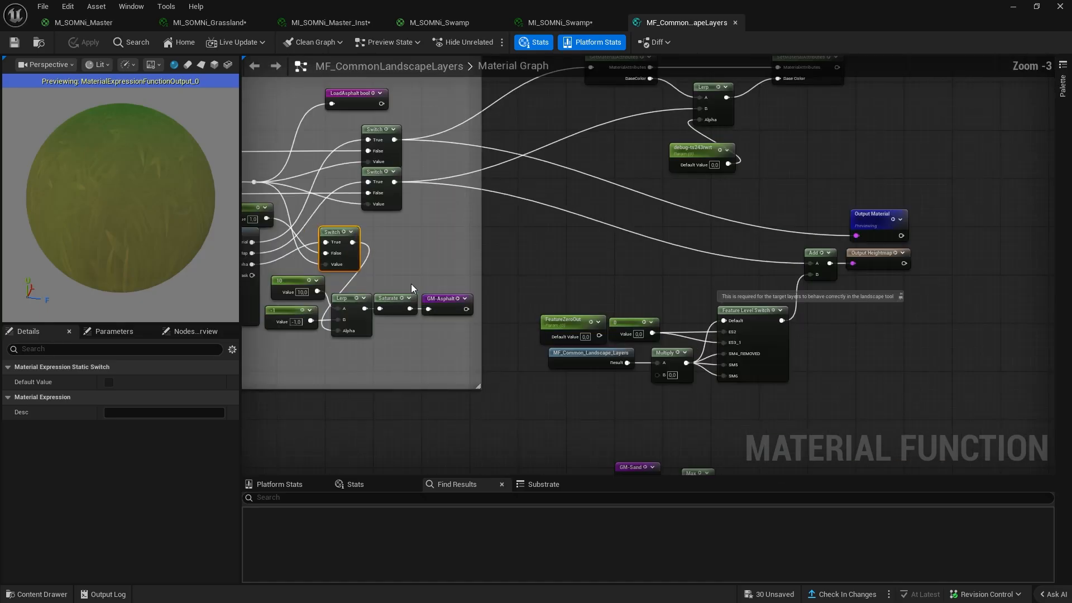
pyautogui.scroll(2, 411, 287)
pyautogui.doubleClick(453, 306)
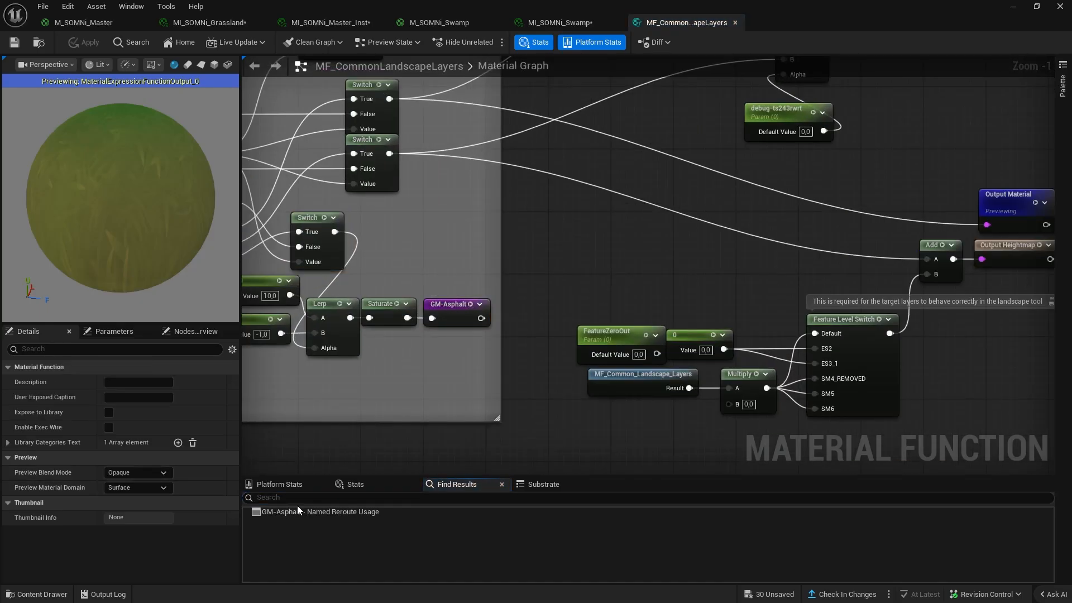
pyautogui.click(393, 510)
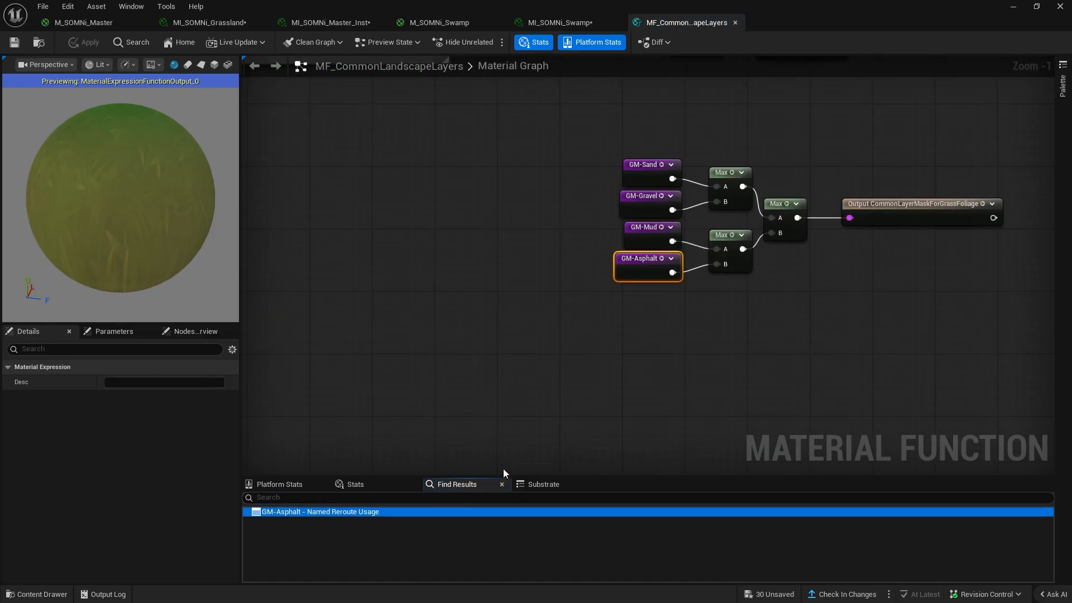
# - Move GM-Mud, GM-Asphalt and their shared Max node away from the final Max to make room for a Switch
pyautogui.keyDown('ctrl'); pyautogui.click(743, 265); pyautogui.keyUp('ctrl')
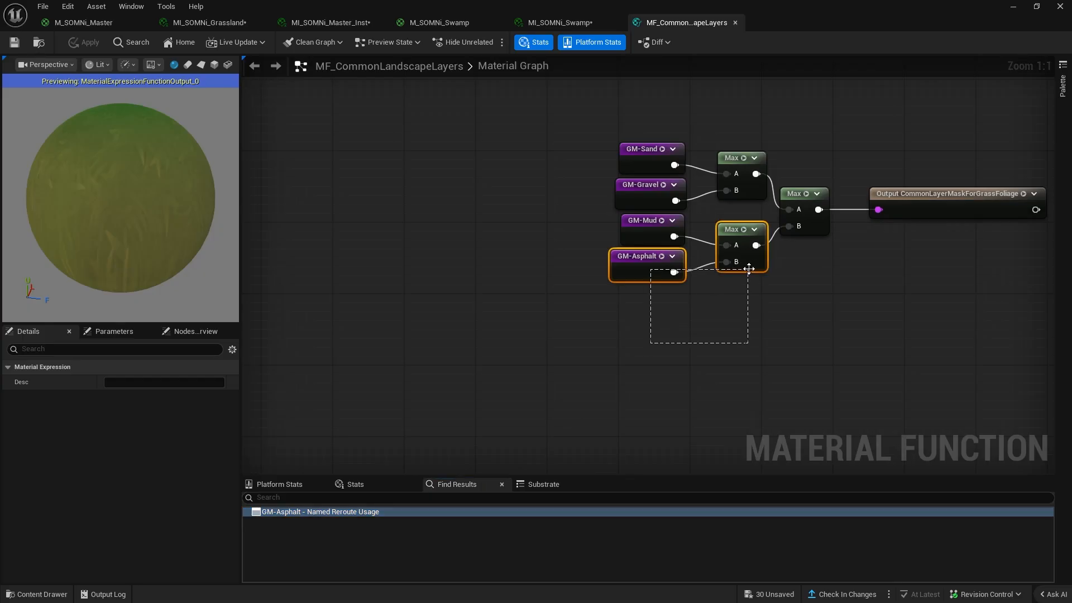
pyautogui.moveTo(743, 266); pyautogui.dragTo(708, 301)
pyautogui.moveTo(637, 239); pyautogui.dragTo(529, 257)
pyautogui.moveTo(620, 296); pyautogui.dragTo(558, 297)
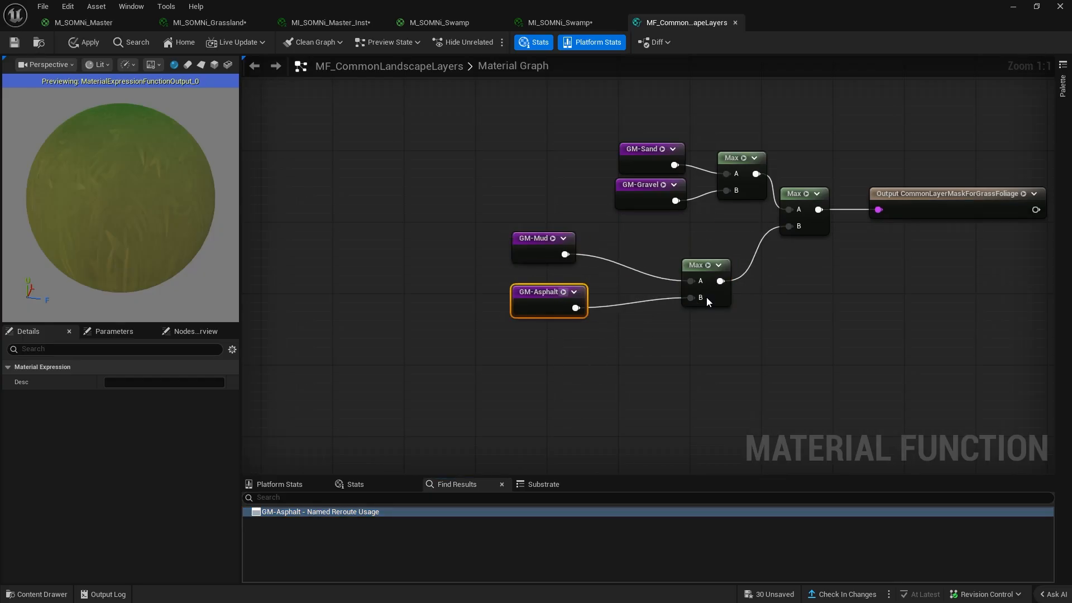
pyautogui.moveTo(715, 295); pyautogui.dragTo(644, 304)
# - Paste the Switch before the final Max's B input, with the mud-asphalt Max wired to True and GM-Mud to False
pyautogui.hotkey('ctrl', 'v')
pyautogui.moveTo(735, 295); pyautogui.dragTo(790, 225)
pyautogui.moveTo(575, 249); pyautogui.dragTo(715, 220)
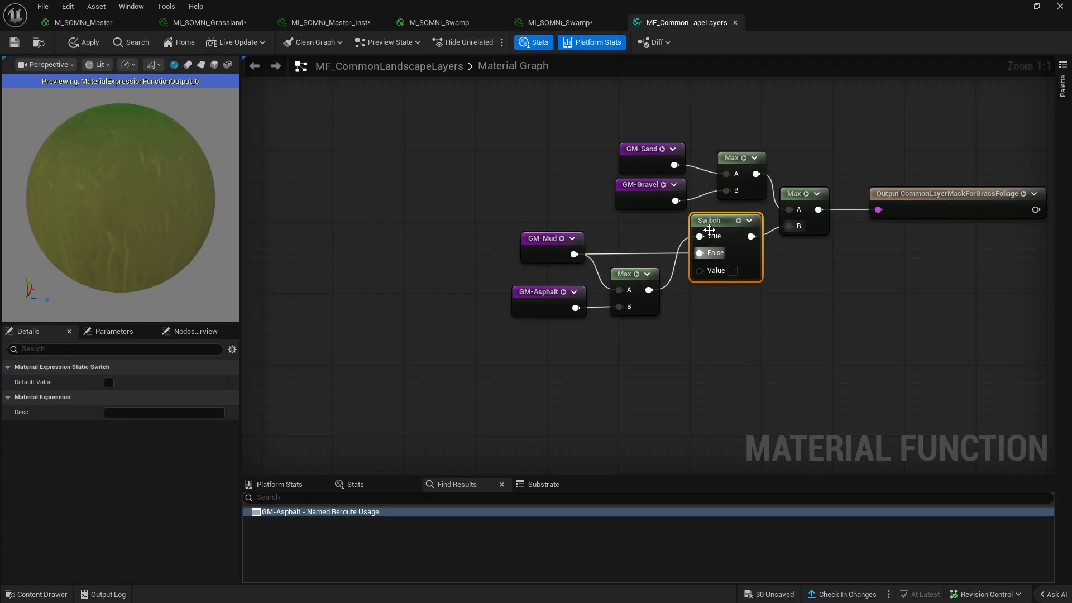
# - Add a LoadAsphalt bool reroute, connect it to the new Switch's Value input and place it beneath the GM-Asphalt Max
pyautogui.rightClick(642, 346)
pyautogui.write('road')
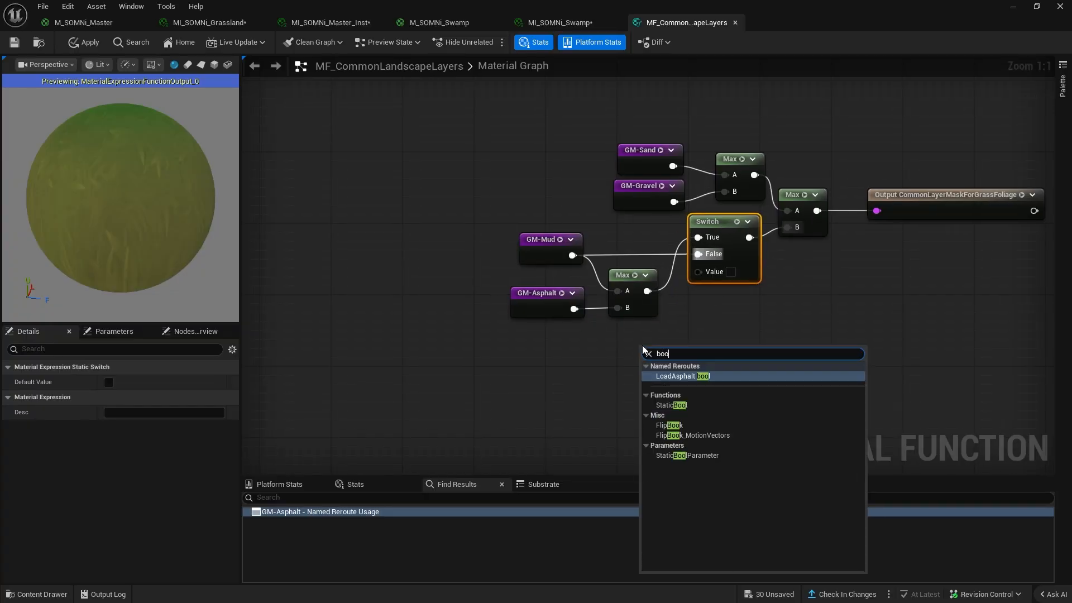
pyautogui.press('Return')
pyautogui.moveTo(715, 362); pyautogui.dragTo(699, 272)
pyautogui.moveTo(672, 356); pyautogui.dragTo(608, 347)
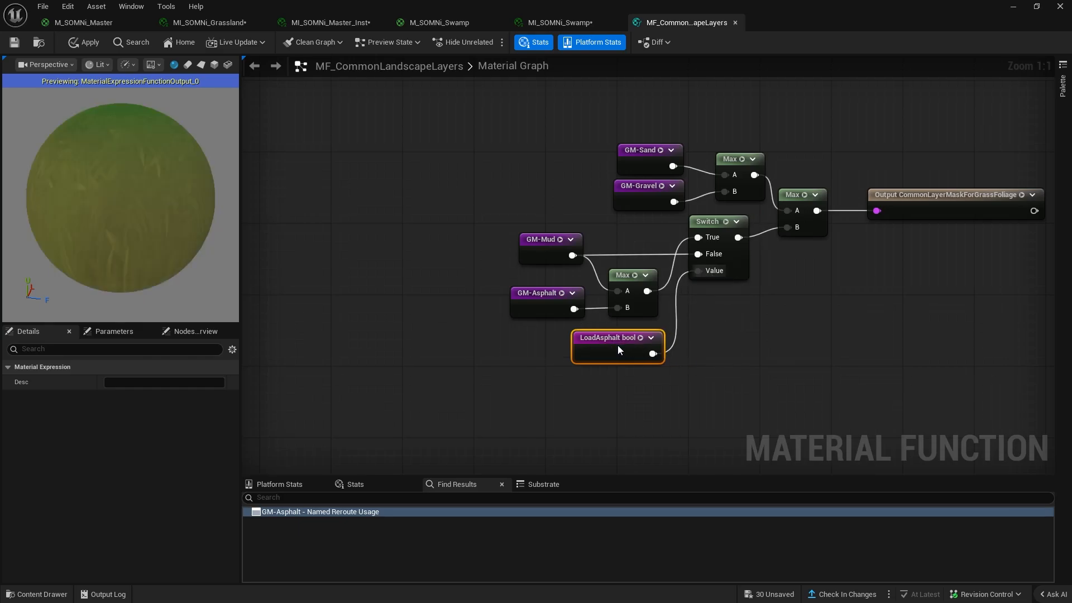
# - Save the material function and inspect the grassland in the level viewport
pyautogui.click(15, 43)
pyautogui.click(1013, 6)
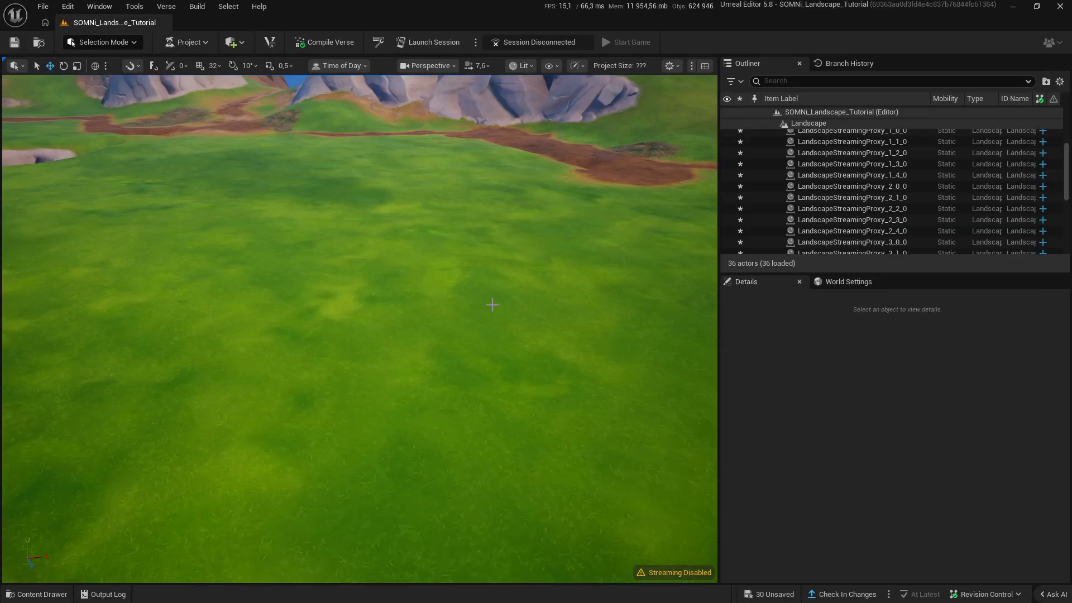
pyautogui.moveTo(359, 329); pyautogui.dragTo(173, 335, button='right')
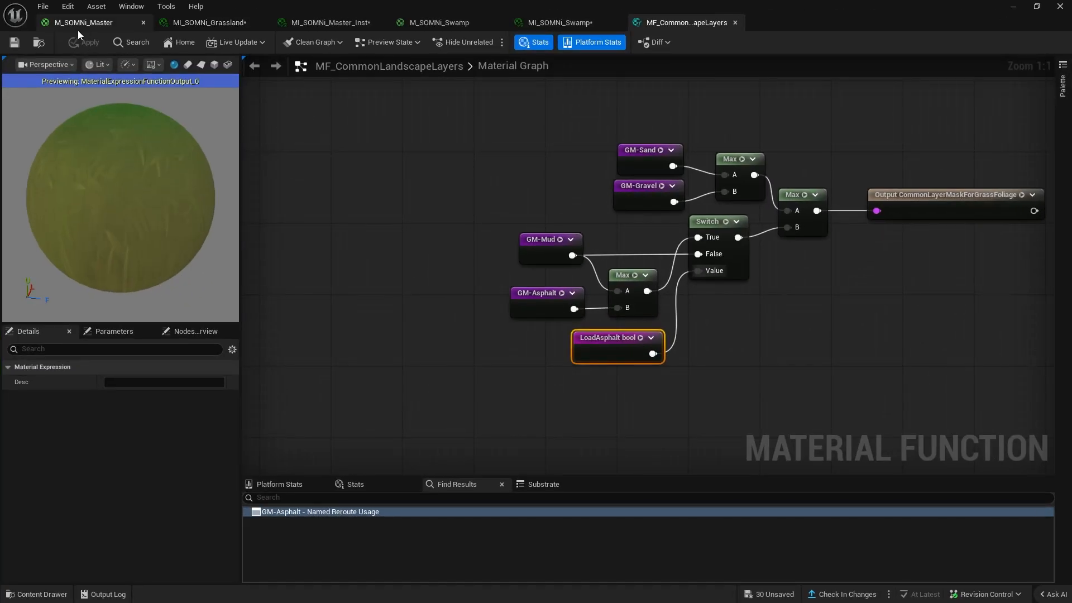
# - Examine the landscape layer groups in the M_SOMNi_Master graph, from Common layers through the scree groups to Heather and FarmGrass
pyautogui.click(76, 29)
pyautogui.scroll(-1, 548, 211)
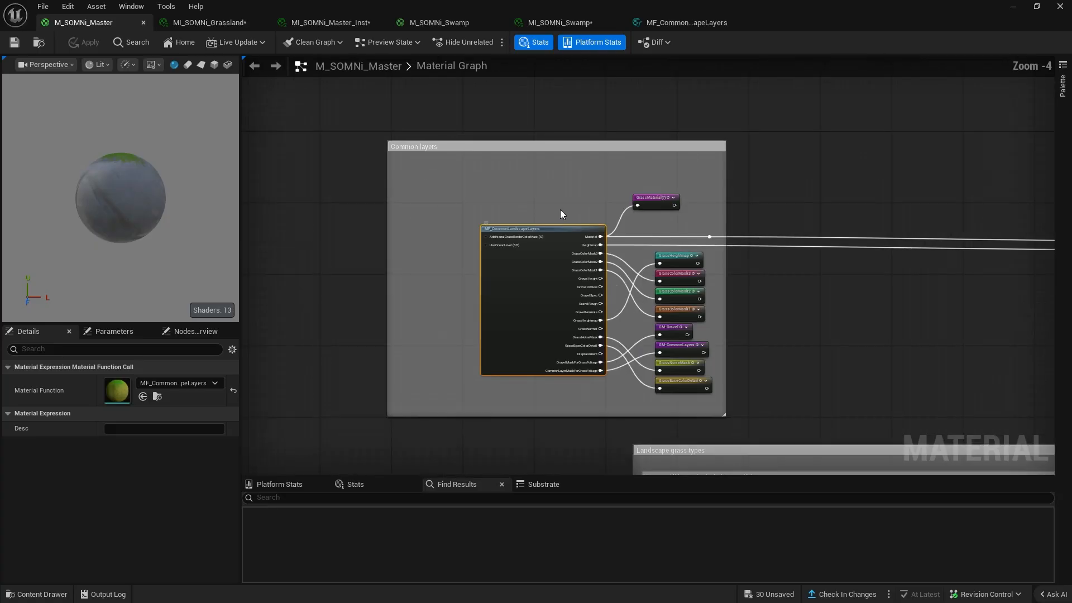
pyautogui.moveTo(594, 177)
pyautogui.mouseDown(button='right')
pyautogui.moveTo(318, 239)
pyautogui.moveTo(242, 315)
pyautogui.mouseUp(button='right')
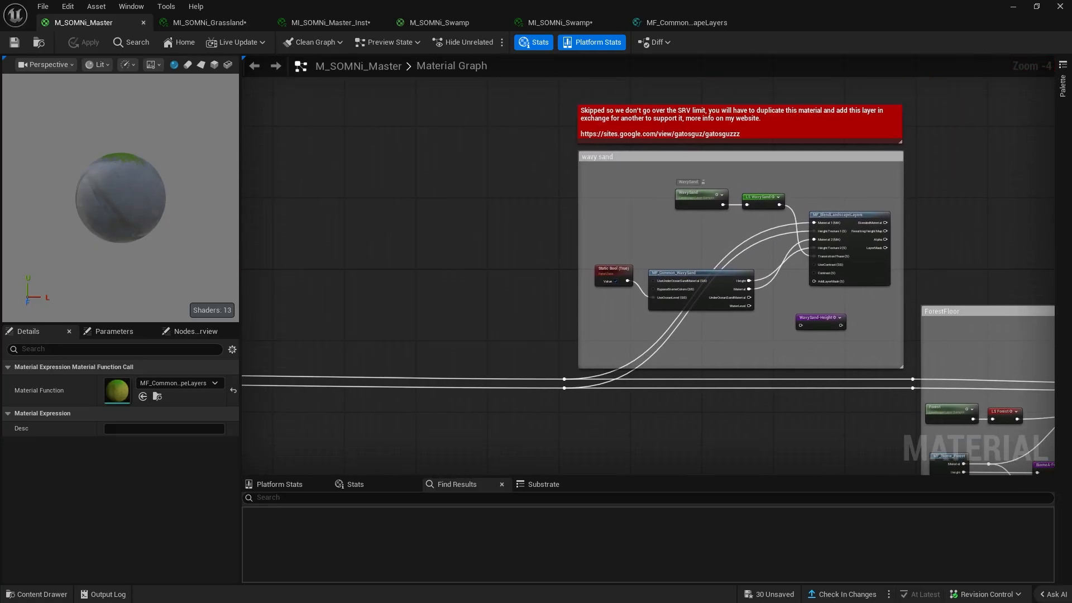
pyautogui.scroll(-4, 518, 219)
pyautogui.moveTo(562, 201); pyautogui.dragTo(242, 164, button='right')
pyautogui.moveTo(871, 174)
pyautogui.mouseDown(button='right')
pyautogui.moveTo(462, 182)
pyautogui.moveTo(882, 175)
pyautogui.mouseUp(button='right')
pyautogui.scroll(3, 581, 192)
pyautogui.scroll(2, 570, 202)
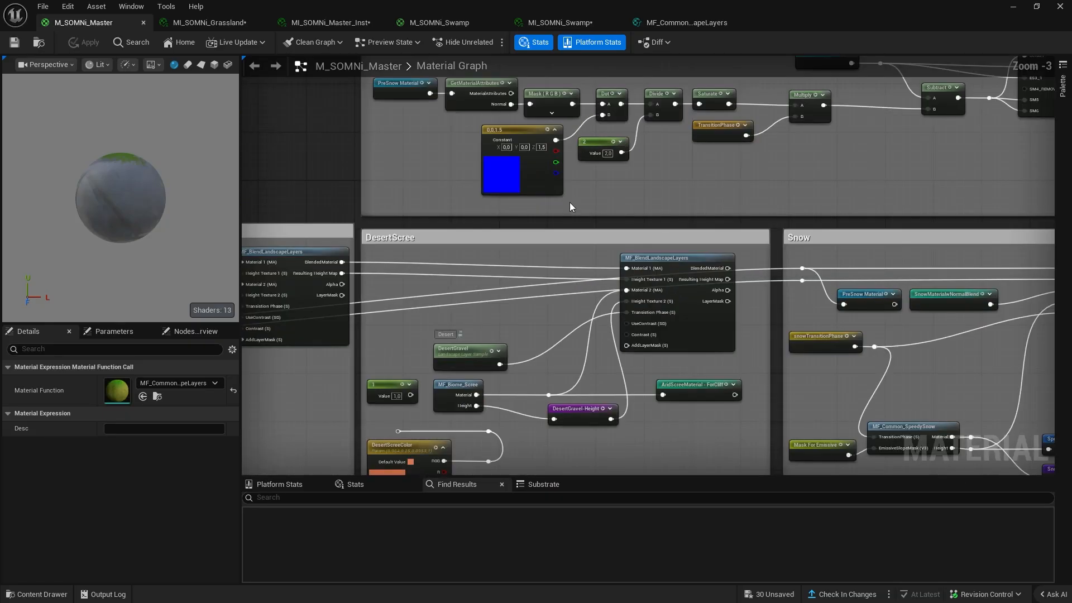
pyautogui.moveTo(570, 202); pyautogui.dragTo(759, 158, button='right')
pyautogui.moveTo(647, 265); pyautogui.dragTo(981, 213, button='right')
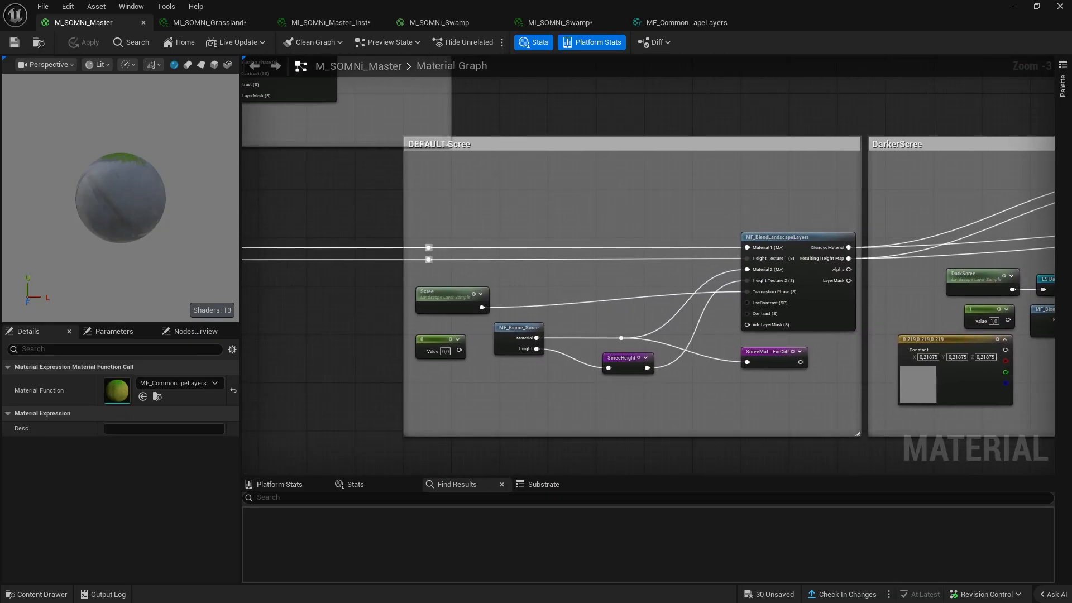
pyautogui.scroll(2, 577, 347)
pyautogui.scroll(-7, 577, 347)
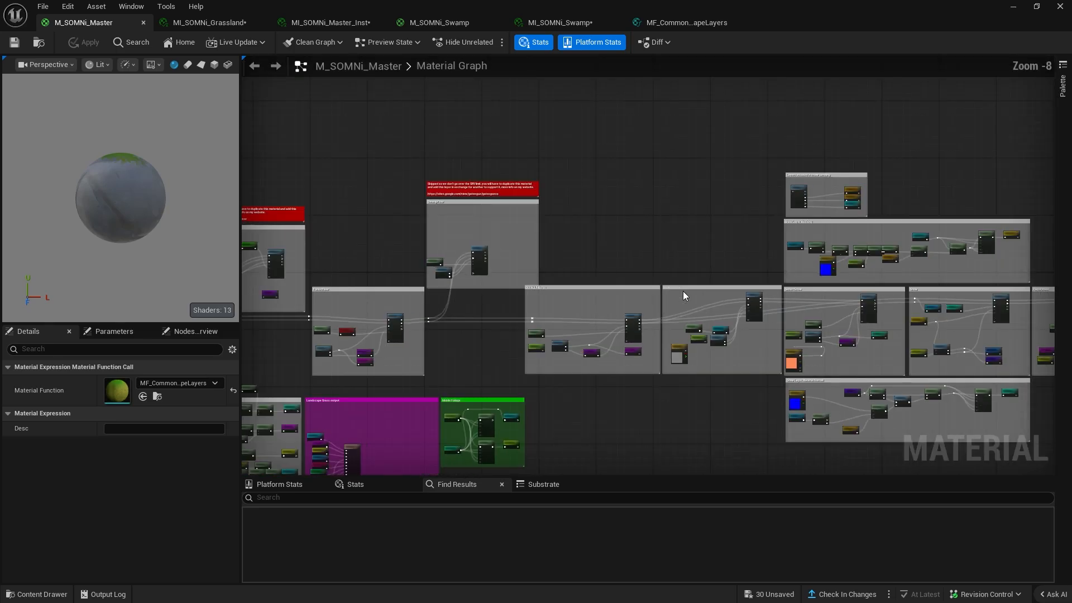
pyautogui.moveTo(316, 251); pyautogui.dragTo(242, 237, button='right')
pyautogui.scroll(6, 397, 301)
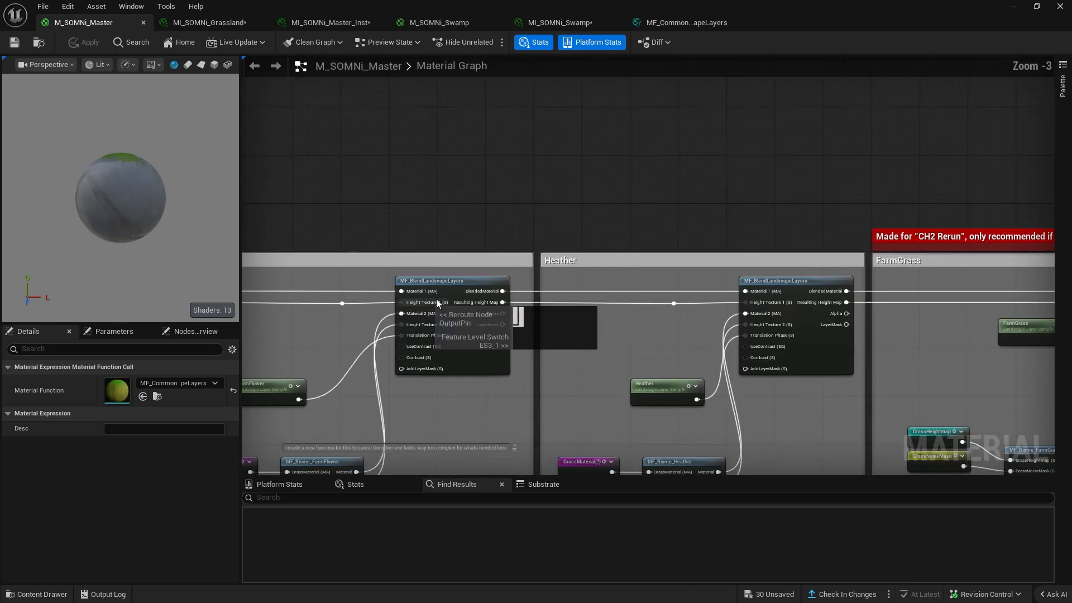
pyautogui.moveTo(436, 299); pyautogui.dragTo(242, 206, button='right')
pyautogui.moveTo(544, 200); pyautogui.dragTo(328, 200, button='right')
pyautogui.scroll(-6, 463, 225)
# - Examine the Snow group in M_SOMNi_Master, including its snowTransitionPhase and SnowMaterialwNormalBlend nodes
pyautogui.moveTo(463, 225); pyautogui.dragTo(910, 232, button='right')
pyautogui.scroll(5, 571, 234)
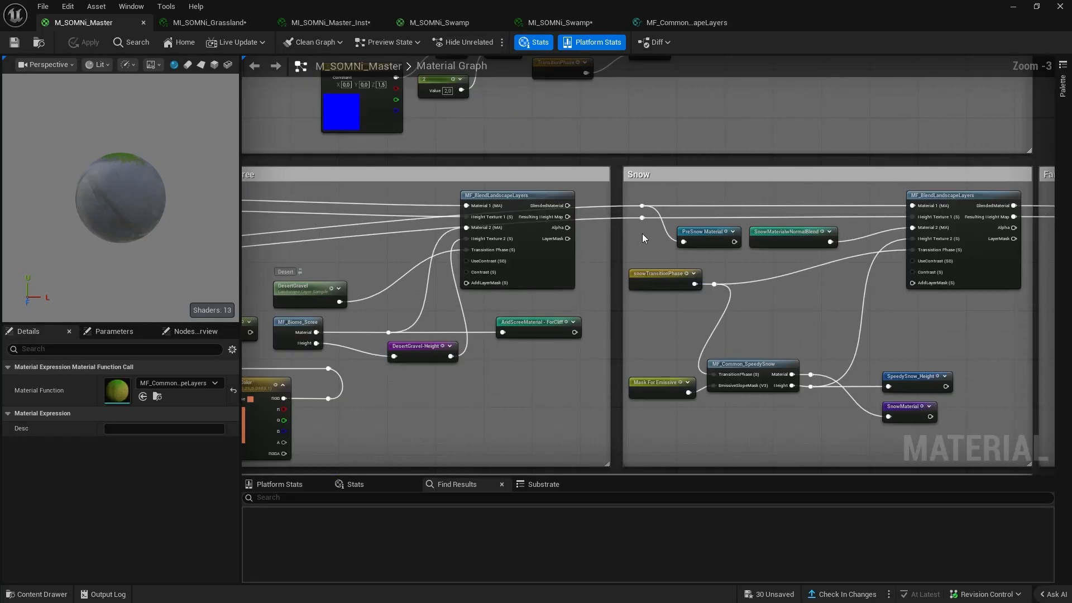
pyautogui.moveTo(728, 237); pyautogui.dragTo(582, 195, button='right')
pyautogui.scroll(3, 544, 251)
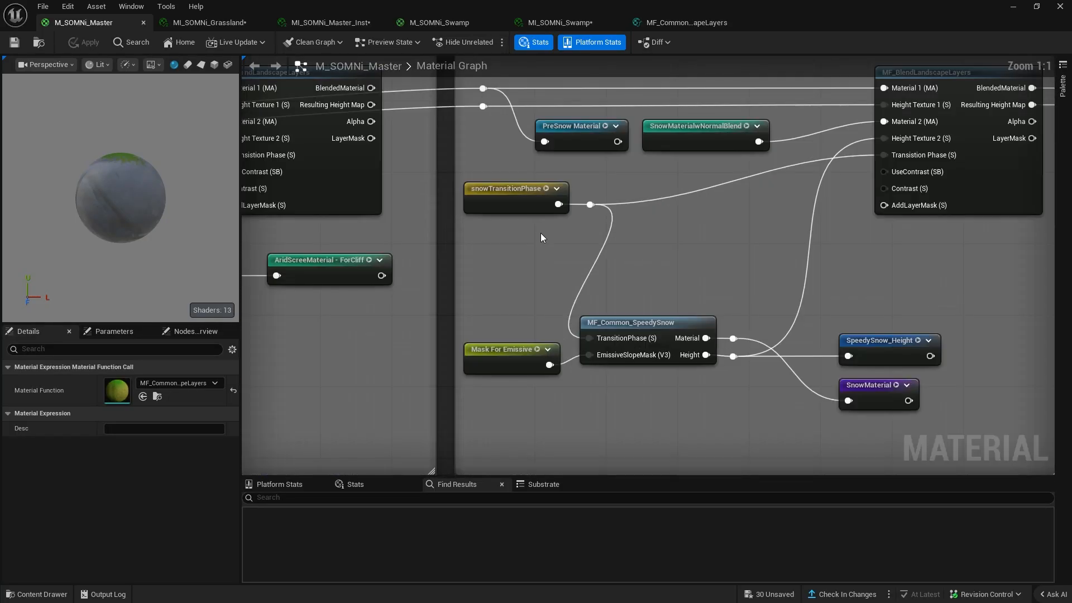
pyautogui.click(549, 209)
pyautogui.scroll(-6, 601, 313)
pyautogui.rightClick(600, 310)
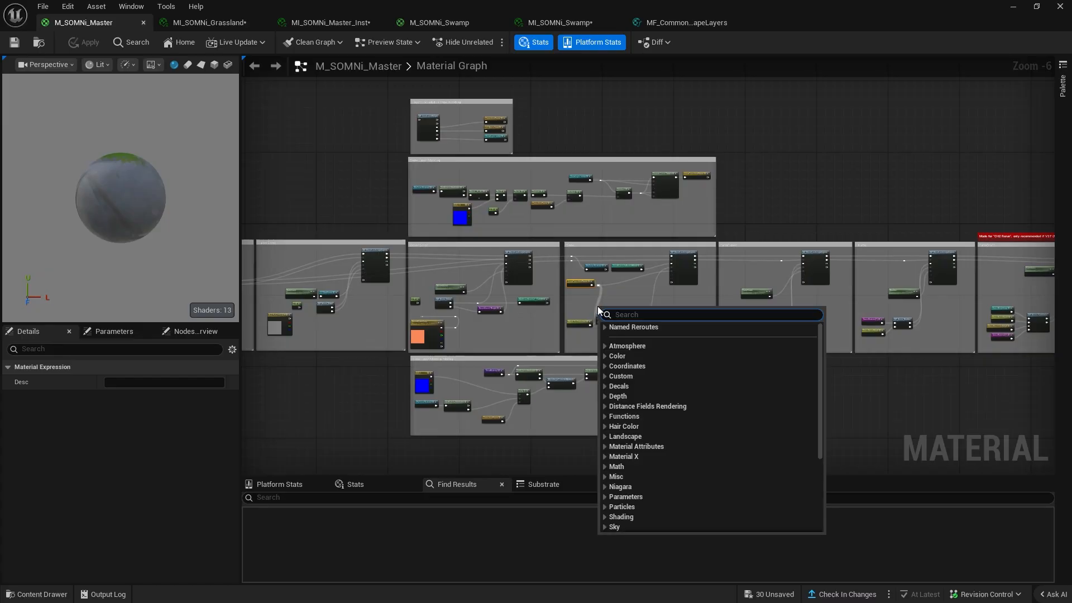
pyautogui.click(623, 269)
pyautogui.click(623, 270)
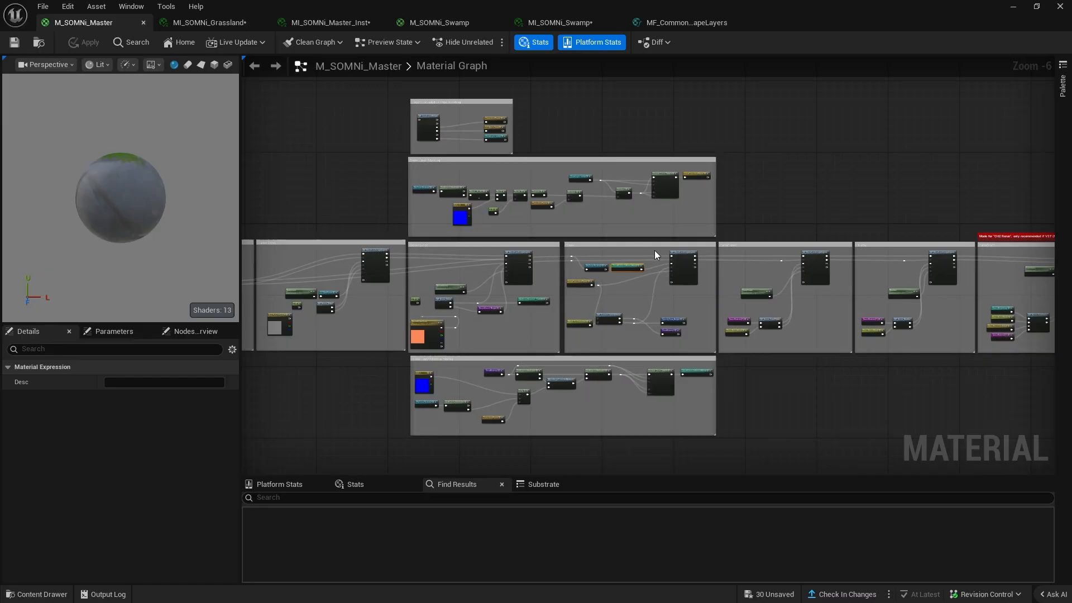
# - Open the MF_SnowLayerWeight function from the "Layers included in snow blending" group and view its layer mask groups
pyautogui.scroll(-4, 695, 213)
pyautogui.moveTo(695, 213); pyautogui.dragTo(688, 264, button='right')
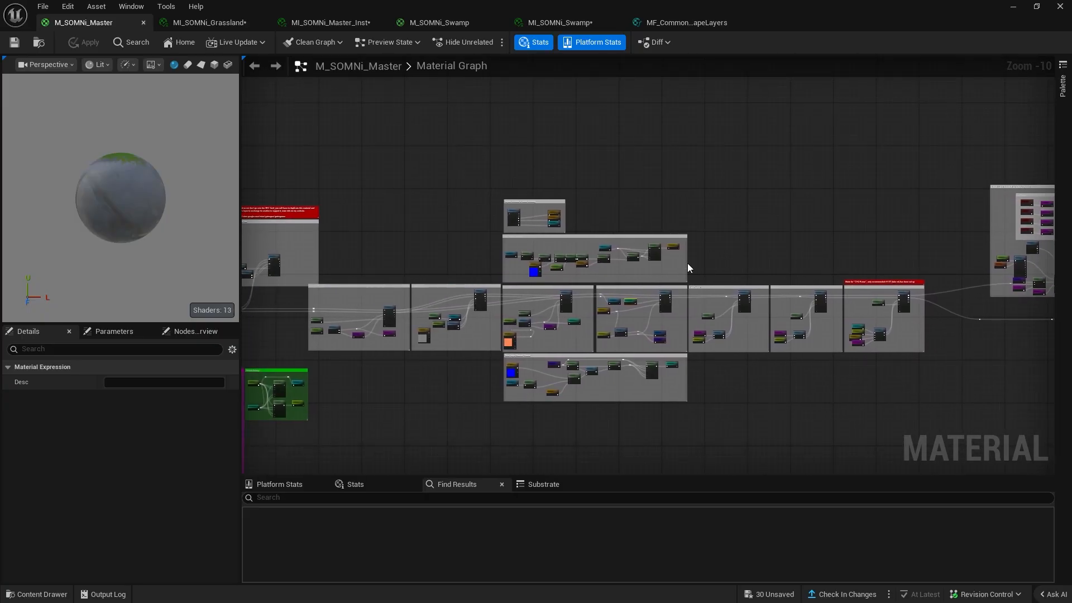
pyautogui.moveTo(837, 166); pyautogui.dragTo(813, 180, button='right')
pyautogui.scroll(10, 441, 268)
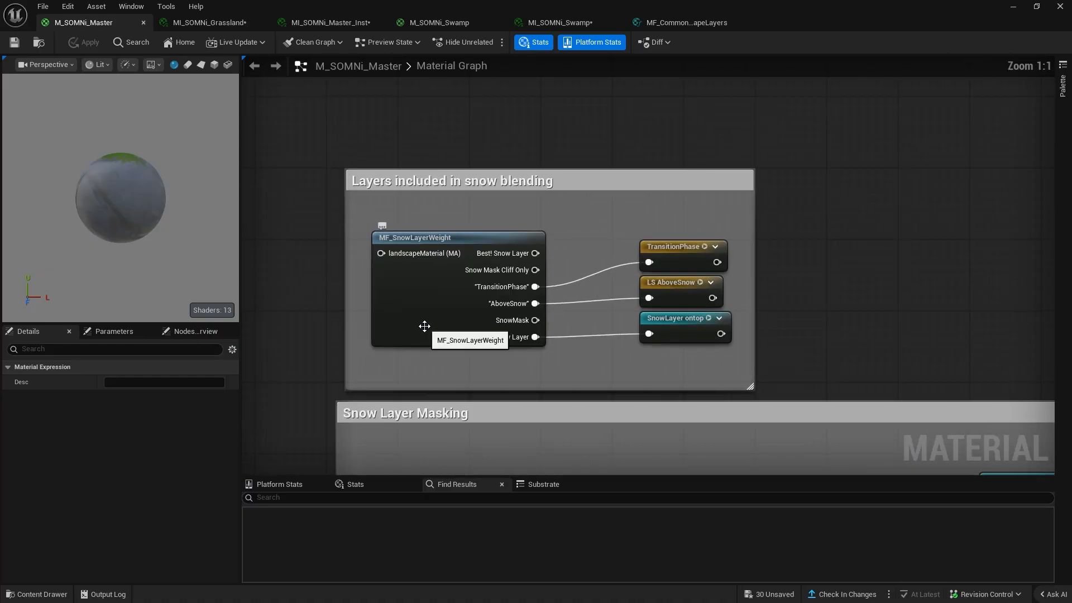
pyautogui.doubleClick(424, 326)
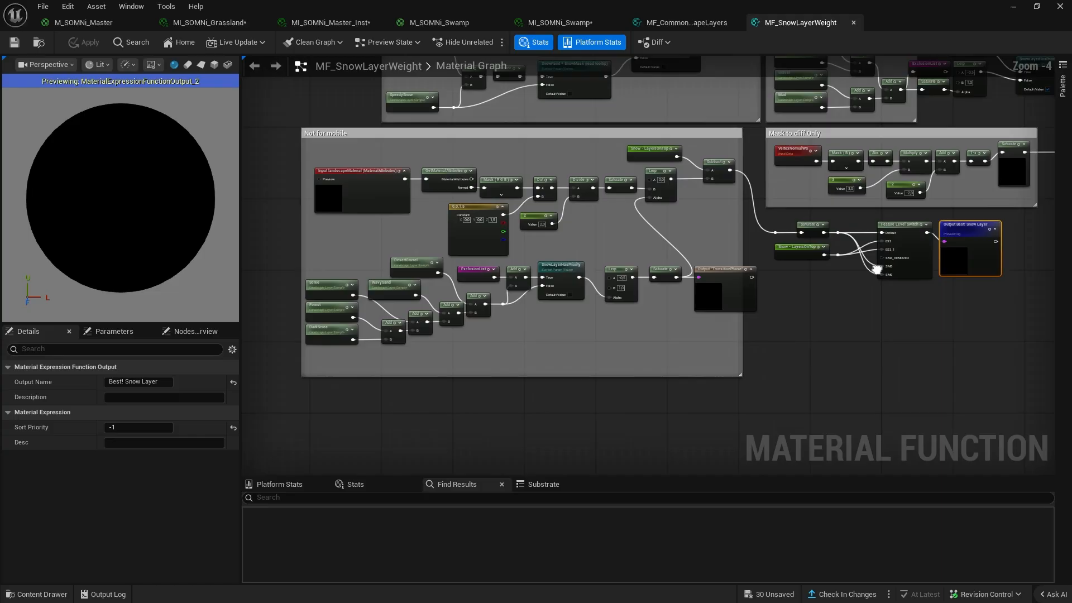
pyautogui.moveTo(877, 271); pyautogui.dragTo(837, 363, button='right')
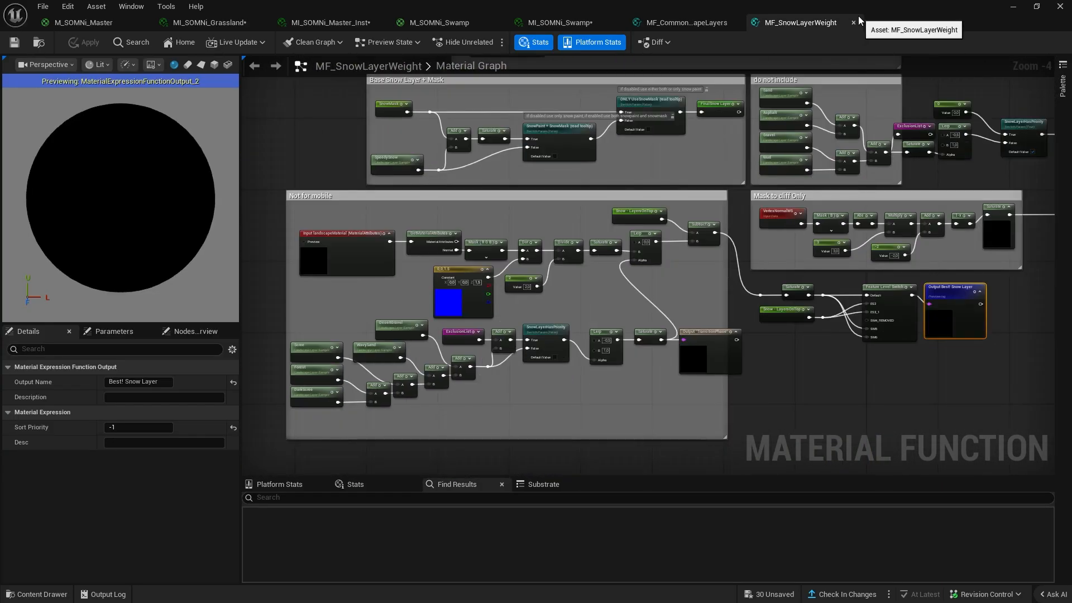
# - Examine the SNOW ON CLIFFS group and the adjacent For mobile switch in the M_SOMNi_Swamp graph
pyautogui.click(466, 22)
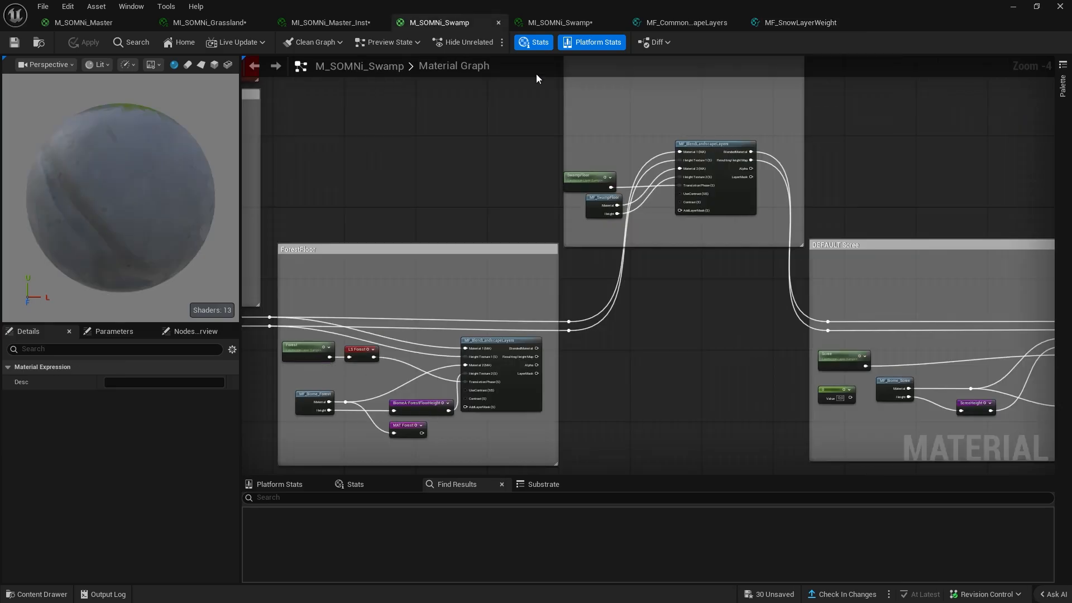
pyautogui.scroll(-8, 692, 233)
pyautogui.moveTo(694, 233); pyautogui.dragTo(243, 279, button='right')
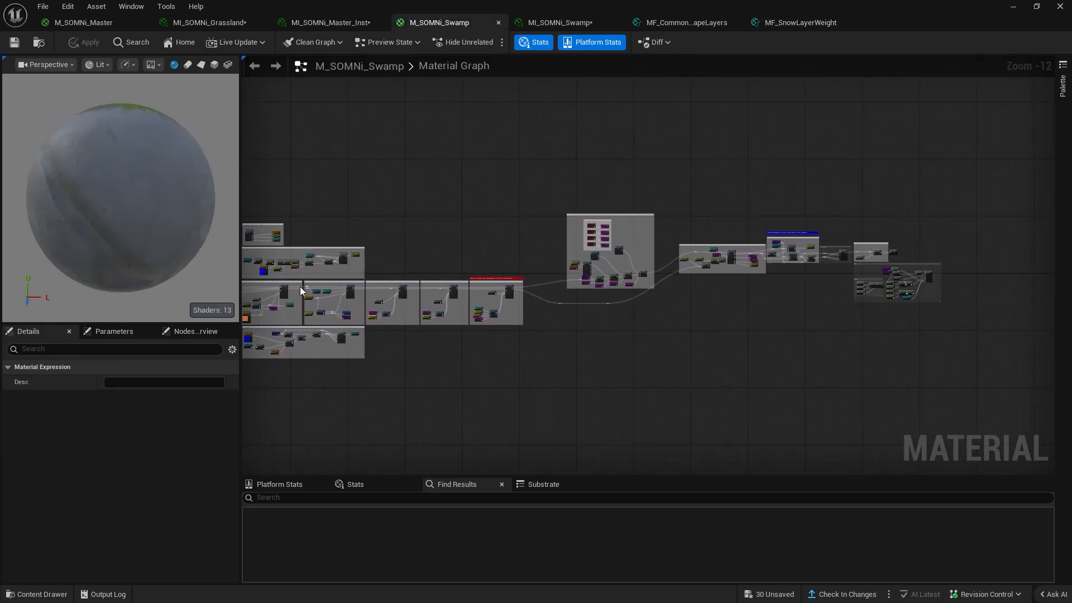
pyautogui.moveTo(864, 295); pyautogui.dragTo(867, 296, button='right')
pyautogui.scroll(3, 755, 230)
pyautogui.moveTo(756, 231); pyautogui.dragTo(713, 213, button='right')
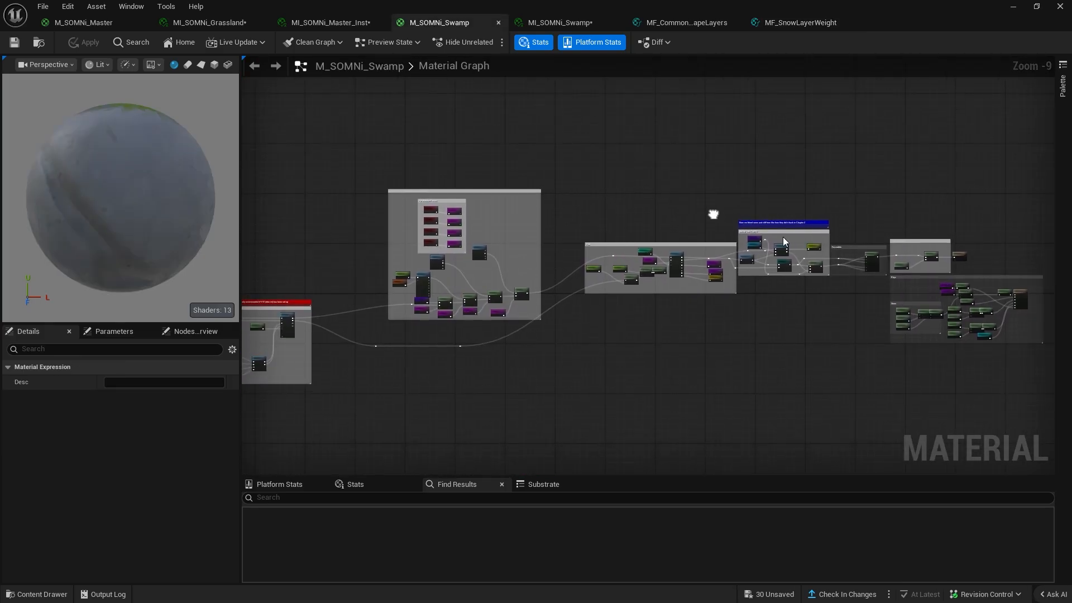
pyautogui.scroll(2, 770, 241)
pyautogui.scroll(4, 819, 262)
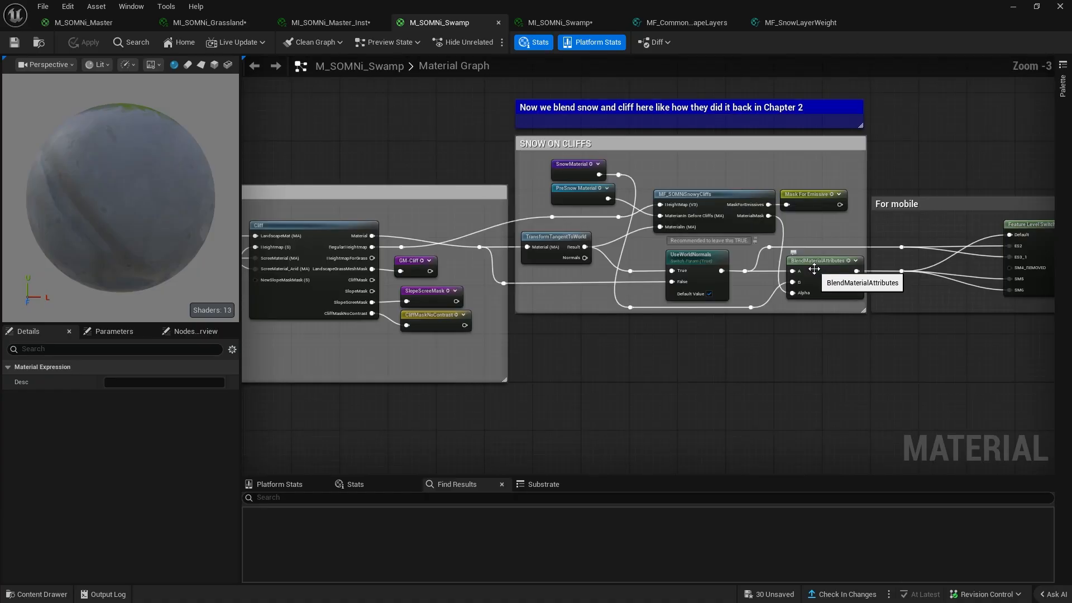
pyautogui.moveTo(819, 262); pyautogui.dragTo(715, 289, button='right')
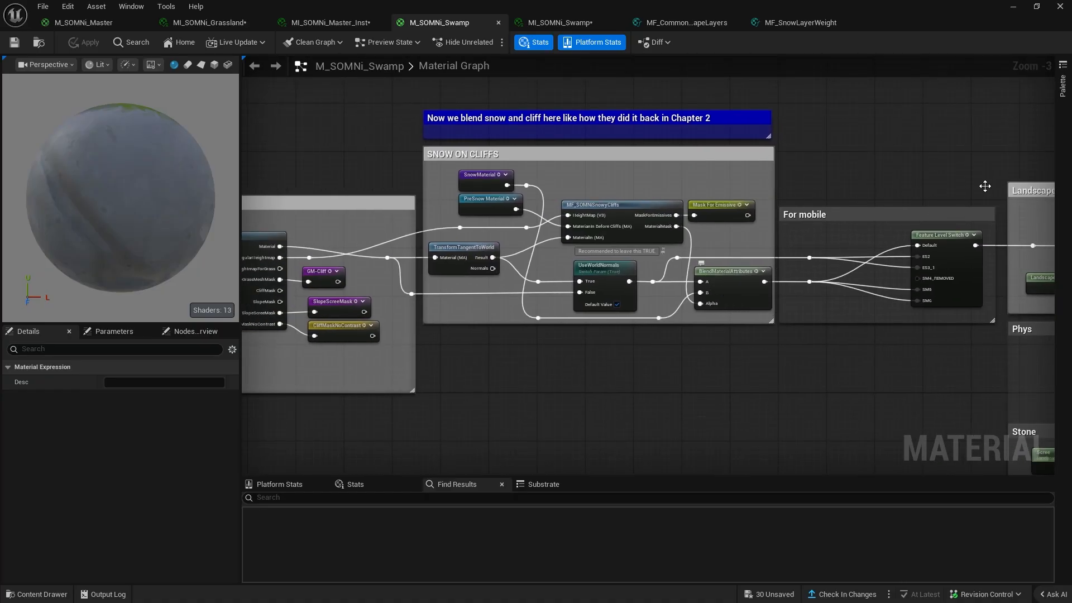
# - Return to the level viewport and inspect the painted gravel, asphalt, mud, sand and snow patches on the landscape
pyautogui.click(1014, 7)
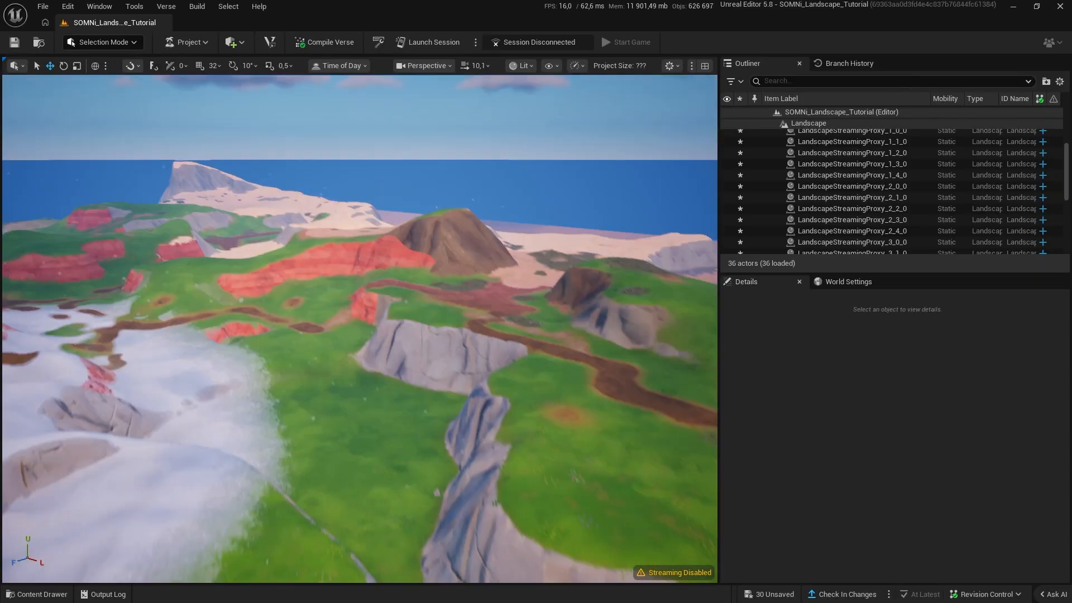
pyautogui.moveTo(359, 328)
pyautogui.mouseDown(button='right')
pyautogui.moveTo(114, 342)
pyautogui.moveTo(326, 412)
pyautogui.moveTo(304, 390)
pyautogui.moveTo(170, 385)
pyautogui.moveTo(471, 300)
pyautogui.moveTo(527, 298)
pyautogui.moveTo(537, 314)
pyautogui.mouseUp(button='right')
pyautogui.scroll(6, 360, 329)
pyautogui.scroll(3, 360, 329)
pyautogui.press('w')
pyautogui.scroll(-3, 359, 328)
pyautogui.moveTo(517, 266); pyautogui.dragTo(422, 265, button='right')
pyautogui.press('s')
pyautogui.press('w')
pyautogui.scroll(-1, 517, 265)
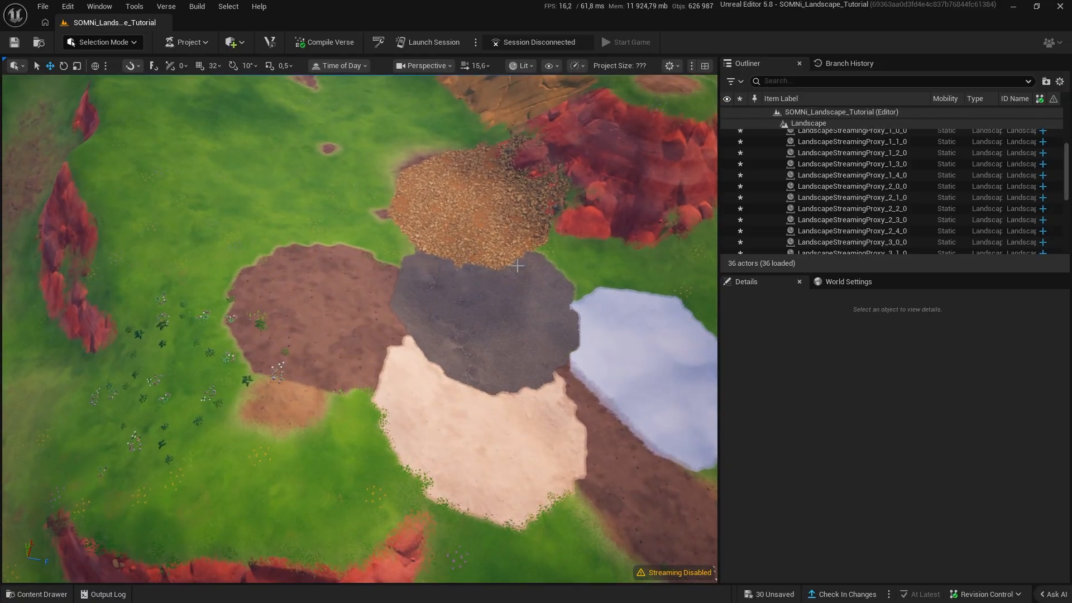
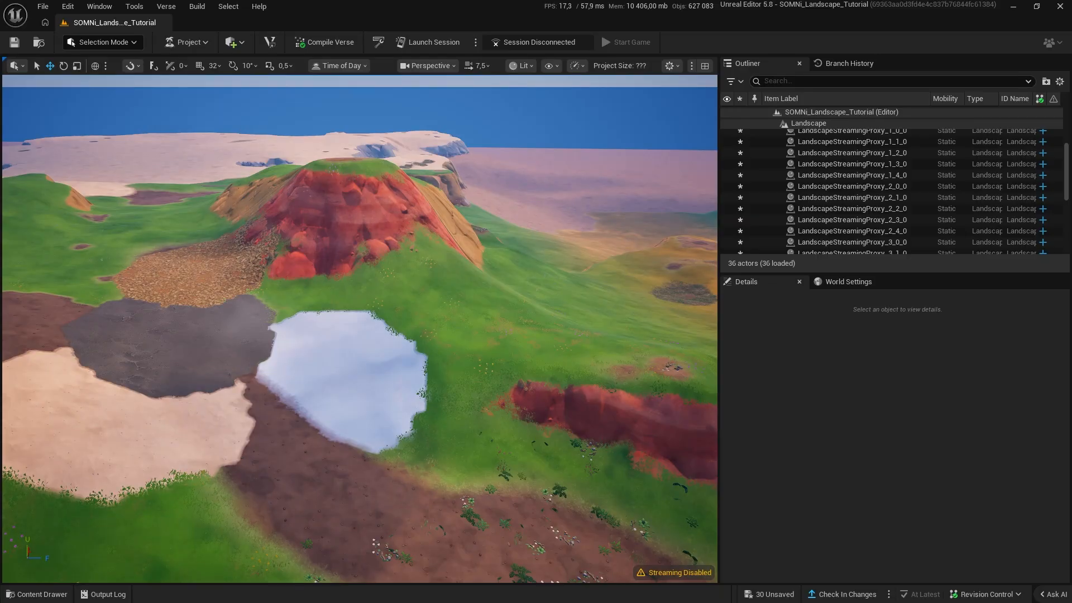
pyautogui.click(14, 593)
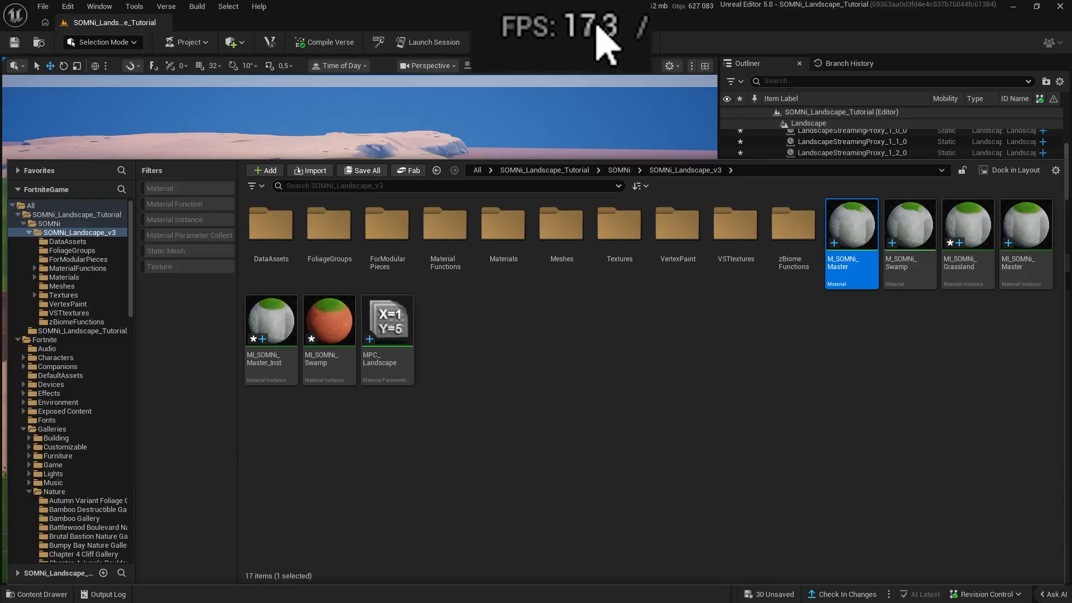
pyautogui.hotkey('alt', 'Tab')
pyautogui.hotkey('alt', 'Tab')
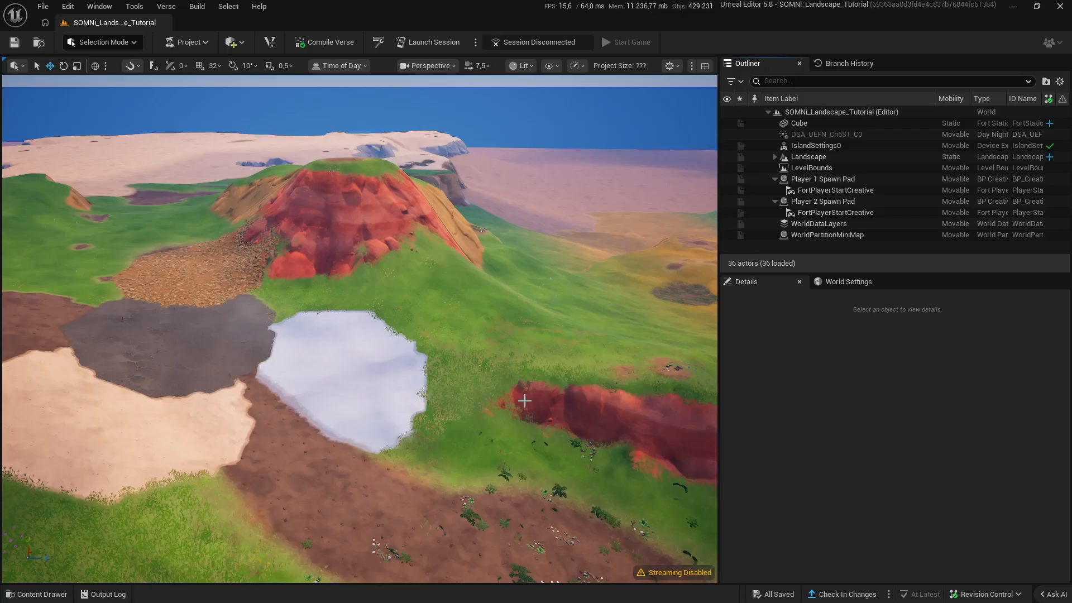
# - Fly over the landscape in the level viewport and check the frame rate
pyautogui.press('s')
pyautogui.scroll(1, 524, 401)
pyautogui.moveTo(524, 401); pyautogui.dragTo(469, 380, button='right')
pyautogui.moveTo(507, 330)
pyautogui.mouseDown(button='right')
pyautogui.moveTo(491, 168)
pyautogui.moveTo(511, 402)
pyautogui.moveTo(507, 330)
pyautogui.mouseUp(button='right')
pyautogui.press('w')
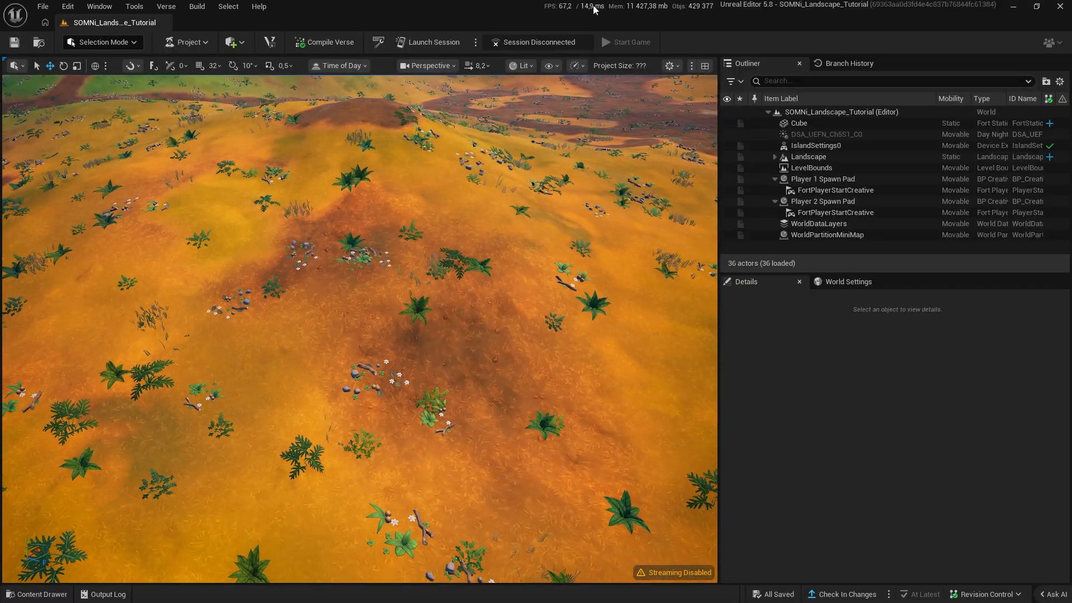
pyautogui.press('w')
pyautogui.moveTo(528, 80); pyautogui.dragTo(580, 5, button='right')
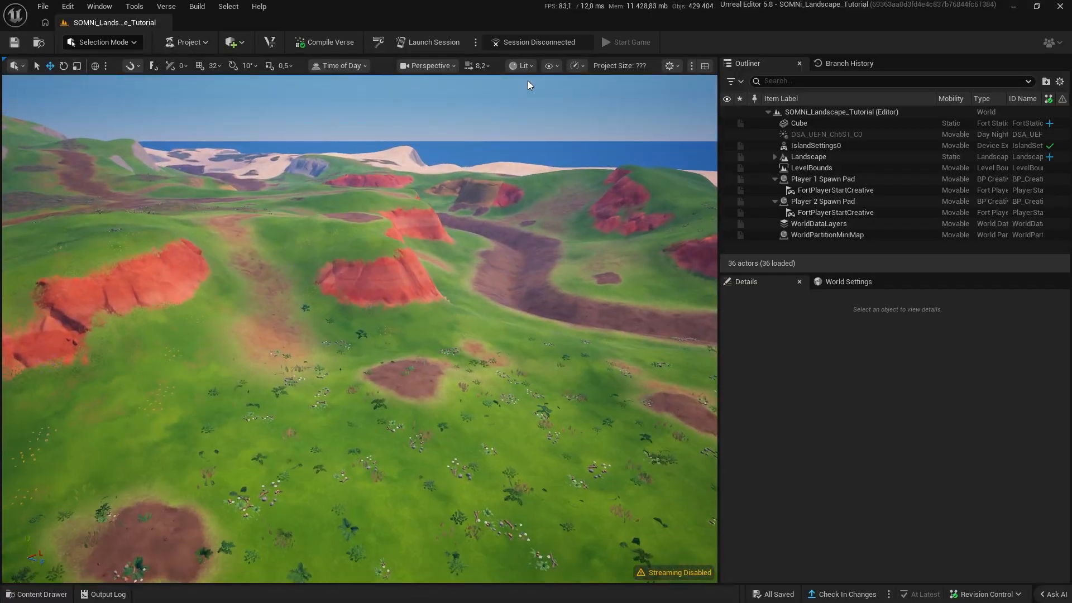
# - Open the M_SOMNi_Swamp material from the SOMNi/SOMNi_Landscape_v3 folder and open its MF_SwampFloor function
pyautogui.hotkey('ctrl', 'space')
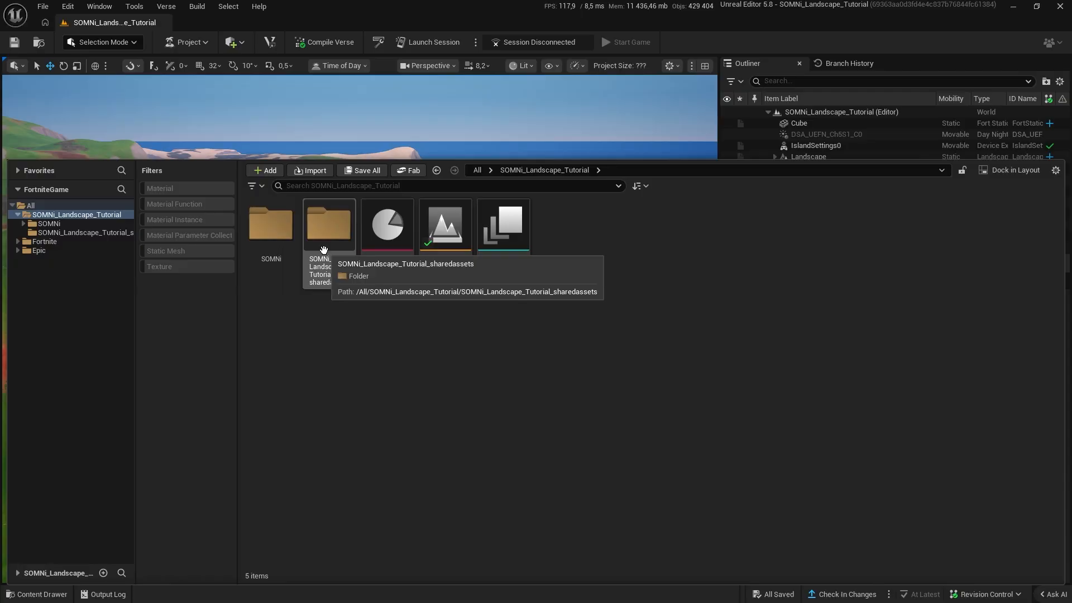
pyautogui.doubleClick(273, 229)
pyautogui.doubleClick(291, 261)
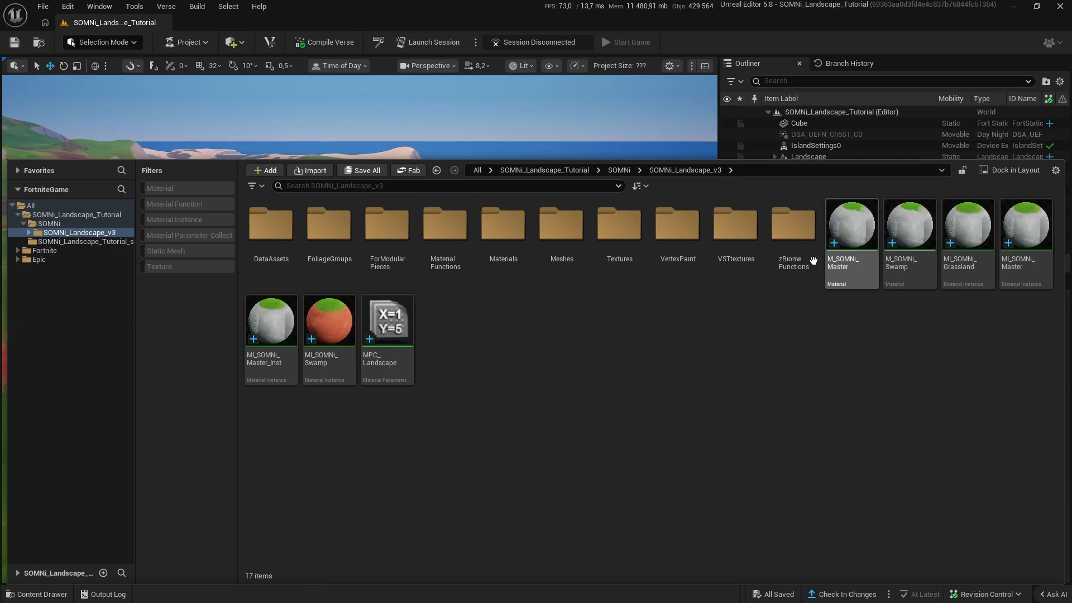
pyautogui.click(858, 269)
pyautogui.doubleClick(910, 268)
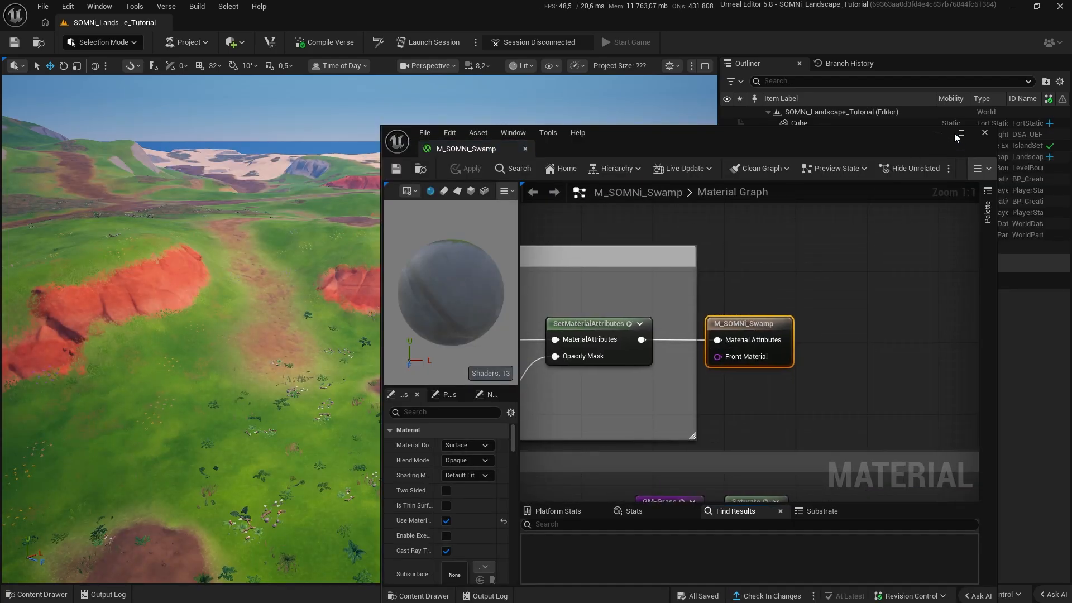
pyautogui.click(960, 132)
pyautogui.scroll(7, 514, 305)
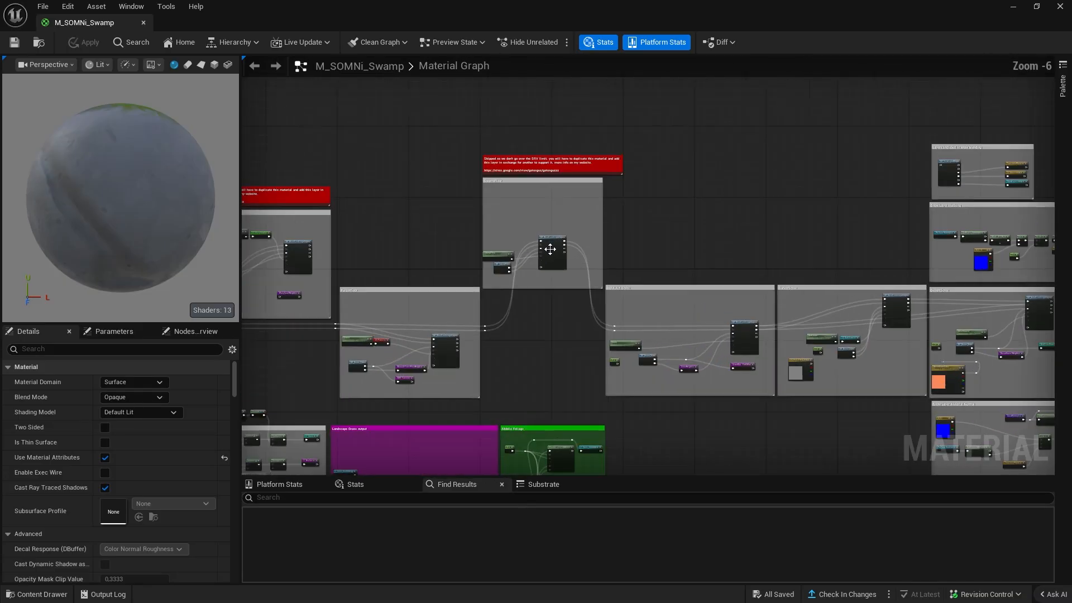
pyautogui.doubleClick(385, 313)
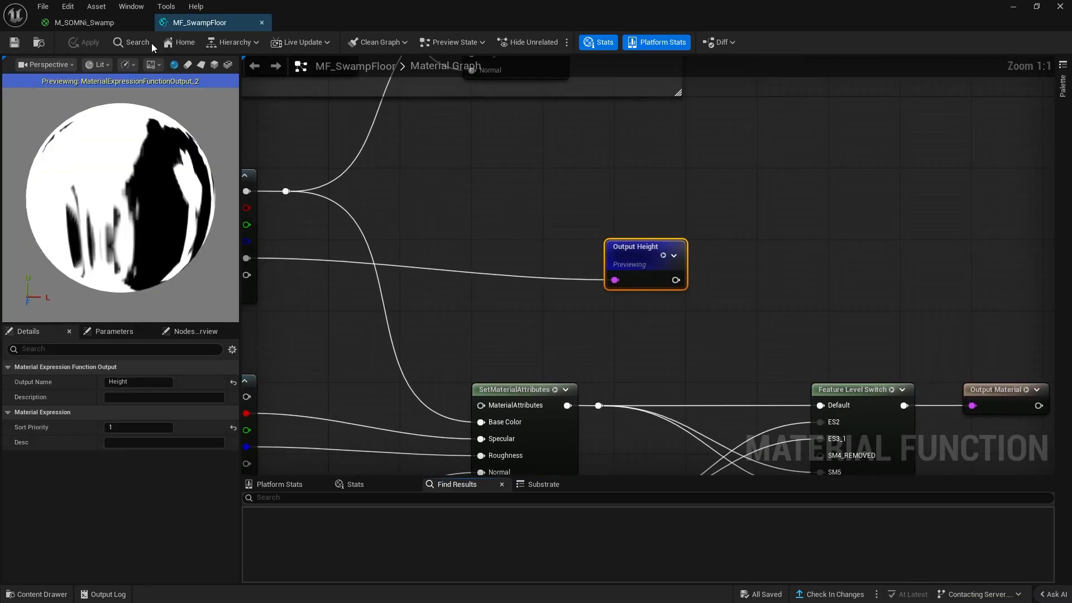
# - Open the MF_Biome_Forest function from the ForestFloor group of the M_SOMNi_Swamp graph
pyautogui.click(113, 22)
pyautogui.moveTo(268, 402); pyautogui.dragTo(776, 117, button='right')
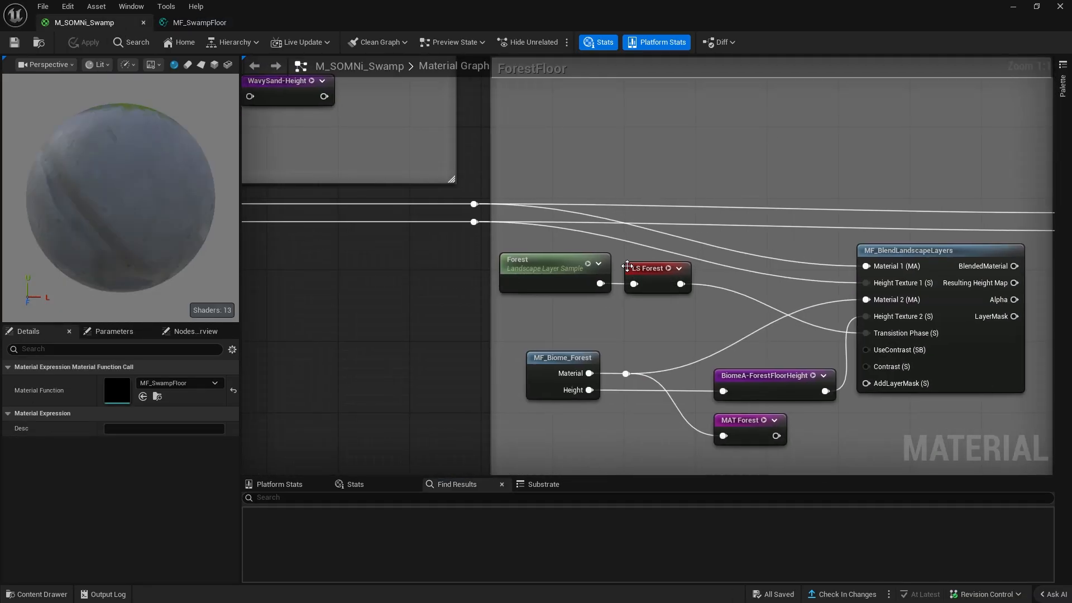
pyautogui.doubleClick(564, 373)
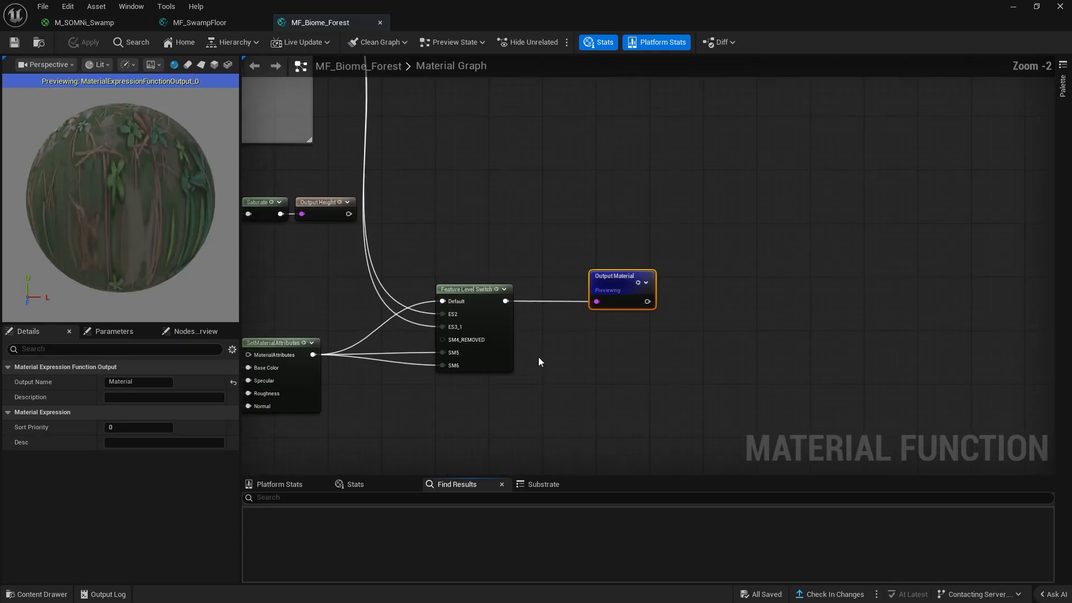
# - Copy the MF_BiomeColors node from the MF_Biome_Forest graph into the MF_SwampFloor graph
pyautogui.scroll(4, 435, 230)
pyautogui.moveTo(725, 192); pyautogui.dragTo(649, 239, button='right')
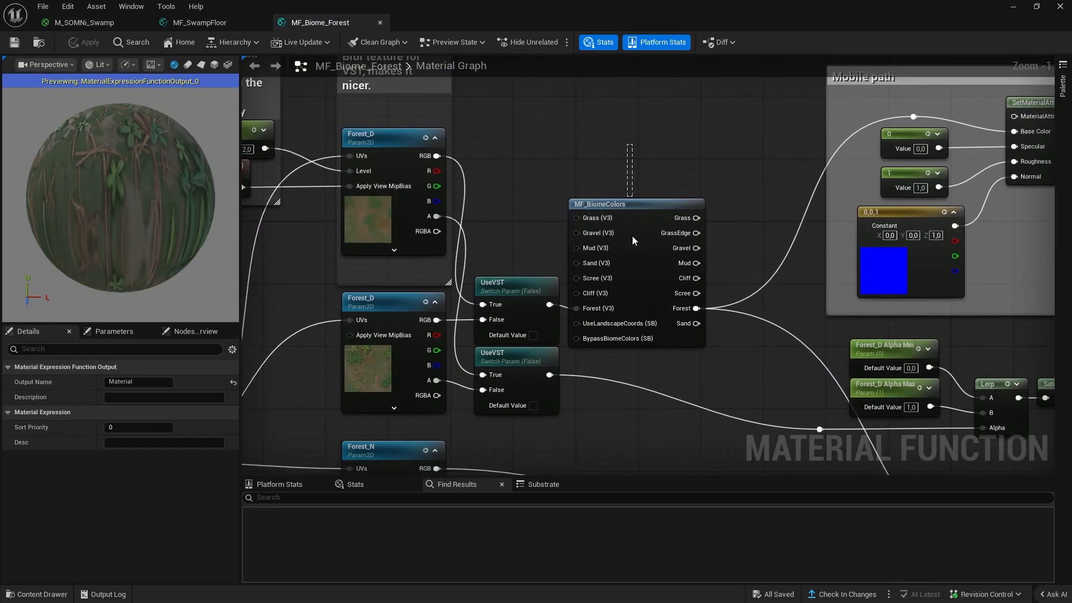
pyautogui.click(649, 239)
pyautogui.click(200, 22)
pyautogui.scroll(-3, 606, 291)
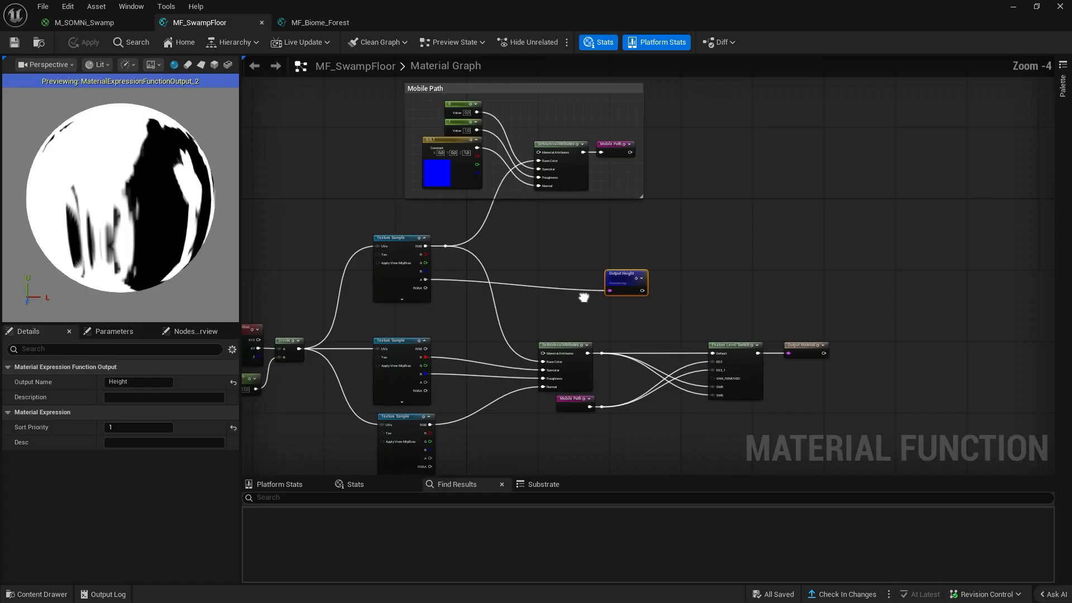
pyautogui.scroll(3, 446, 250)
pyautogui.moveTo(271, 336); pyautogui.dragTo(627, 332, button='right')
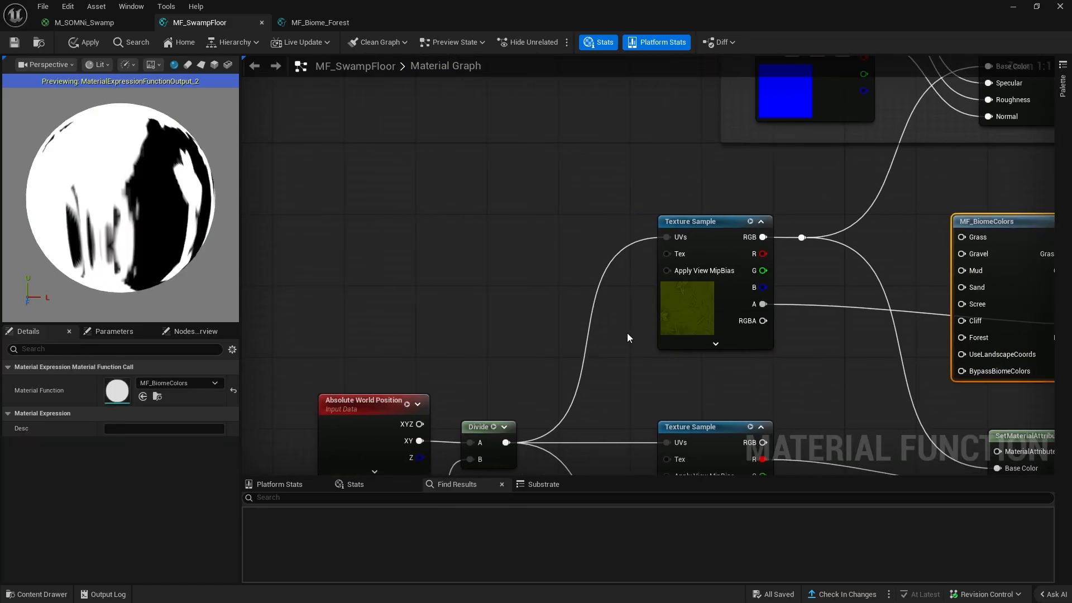
# - Shift the texture samples away from the reroute and place MF_BiomeColors on the first sample's RGB wire between them
pyautogui.scroll(-3, 627, 333)
pyautogui.moveTo(391, 342); pyautogui.dragTo(372, 201, button='right')
pyautogui.scroll(-1, 372, 195)
pyautogui.moveTo(375, 160); pyautogui.dragTo(385, 366)
pyautogui.scroll(3, 441, 168)
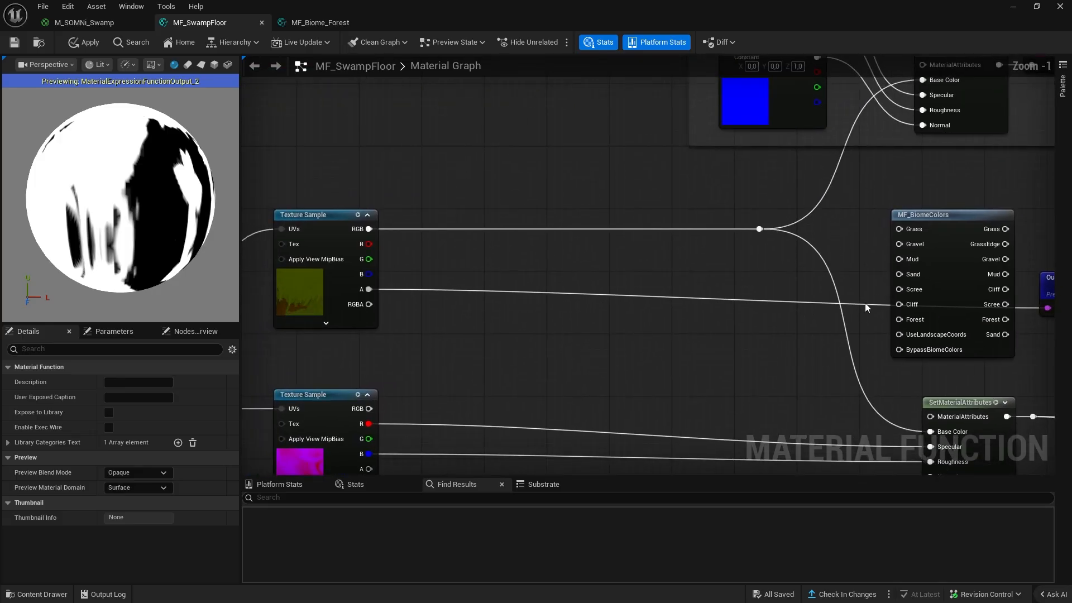
pyautogui.moveTo(904, 208); pyautogui.dragTo(506, 144)
pyautogui.scroll(1, 437, 262)
pyautogui.moveTo(360, 225); pyautogui.dragTo(399, 223)
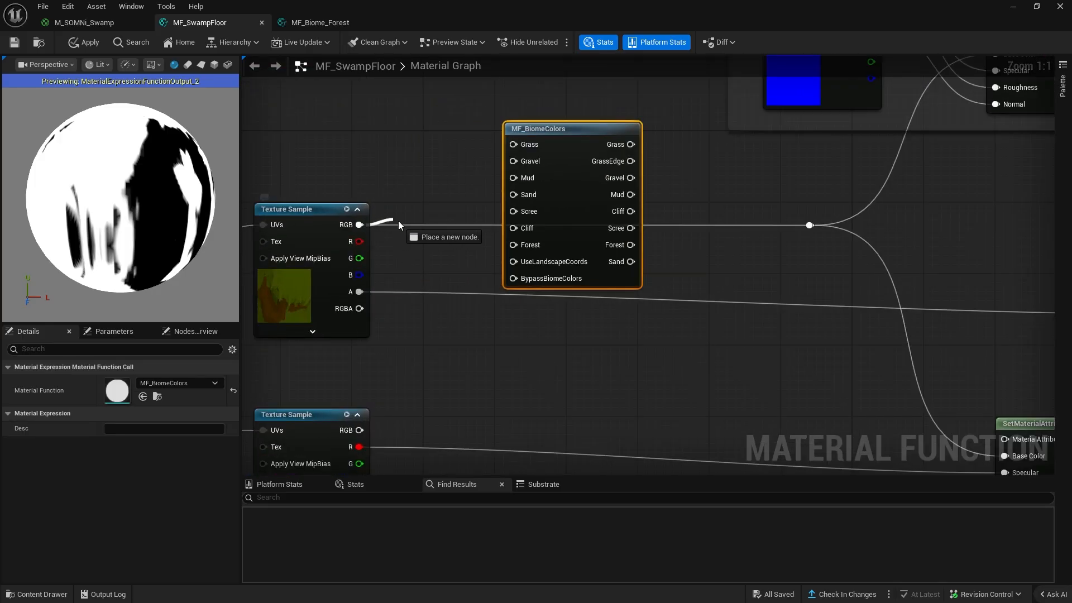
pyautogui.moveTo(478, 235); pyautogui.dragTo(525, 174)
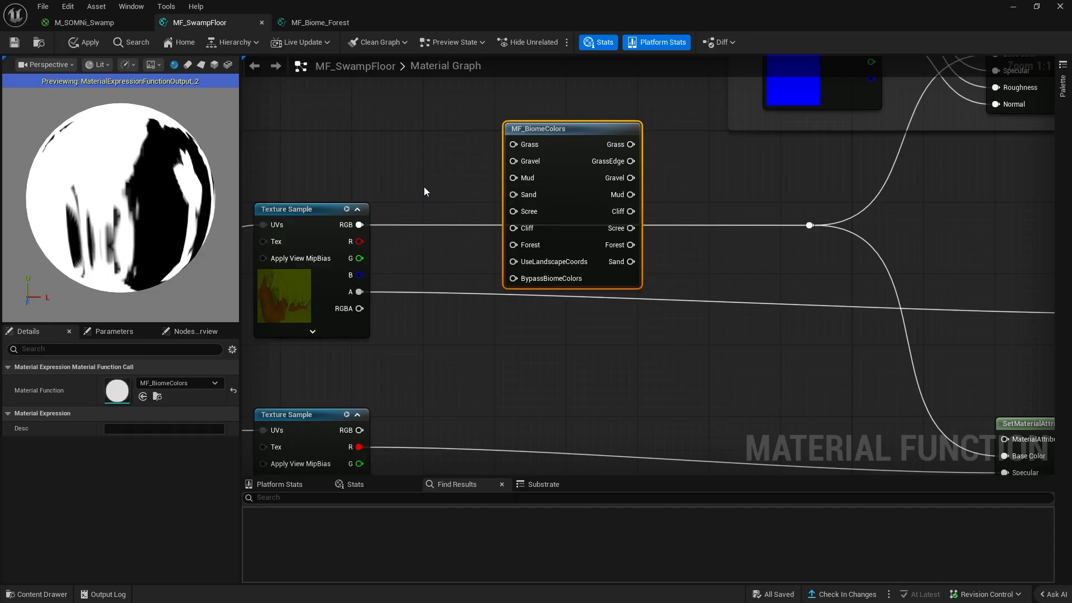
pyautogui.click(424, 186)
# - Open the MI_SOMNi_Grassland material assigned to the Landscape actor and examine its zBiomeColorsForLayers parameters
pyautogui.click(1010, 6)
pyautogui.click(467, 336)
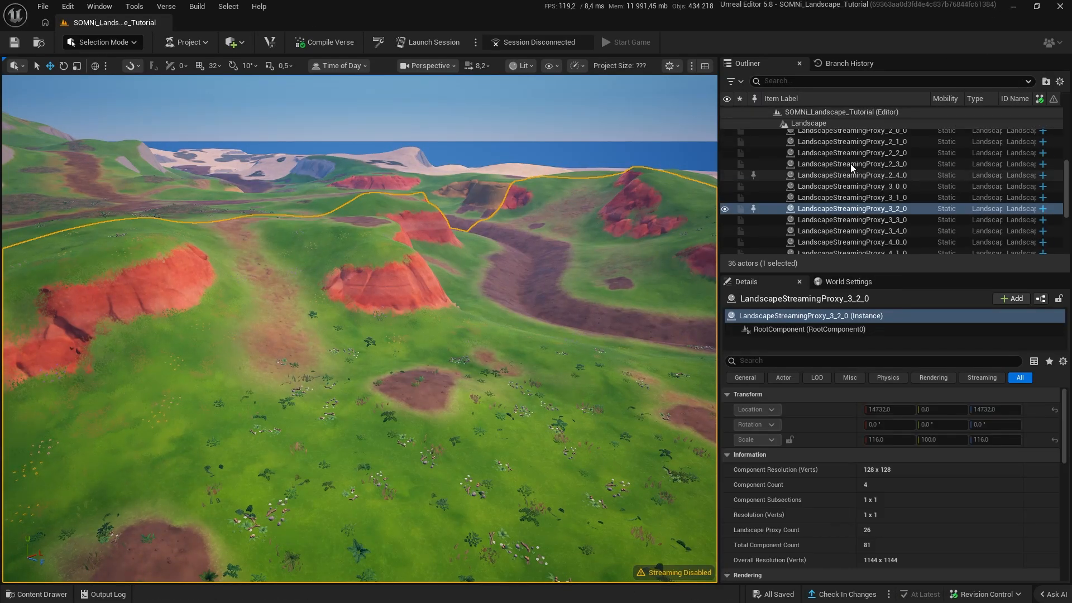
pyautogui.click(846, 122)
pyautogui.moveTo(869, 561); pyautogui.dragTo(869, 467, button='right')
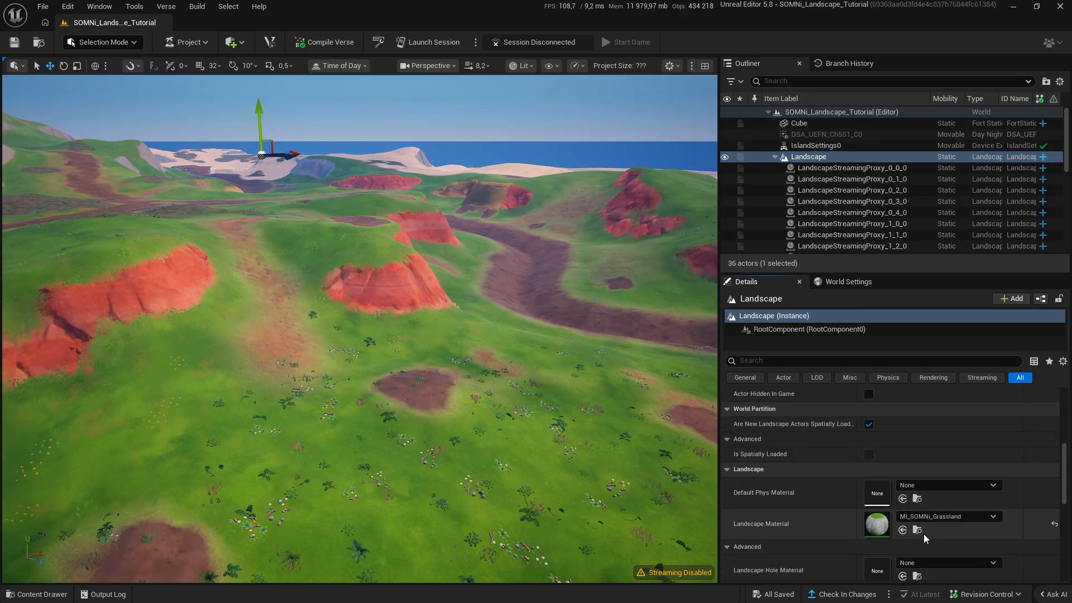
pyautogui.doubleClick(876, 525)
pyautogui.scroll(-15, 769, 418)
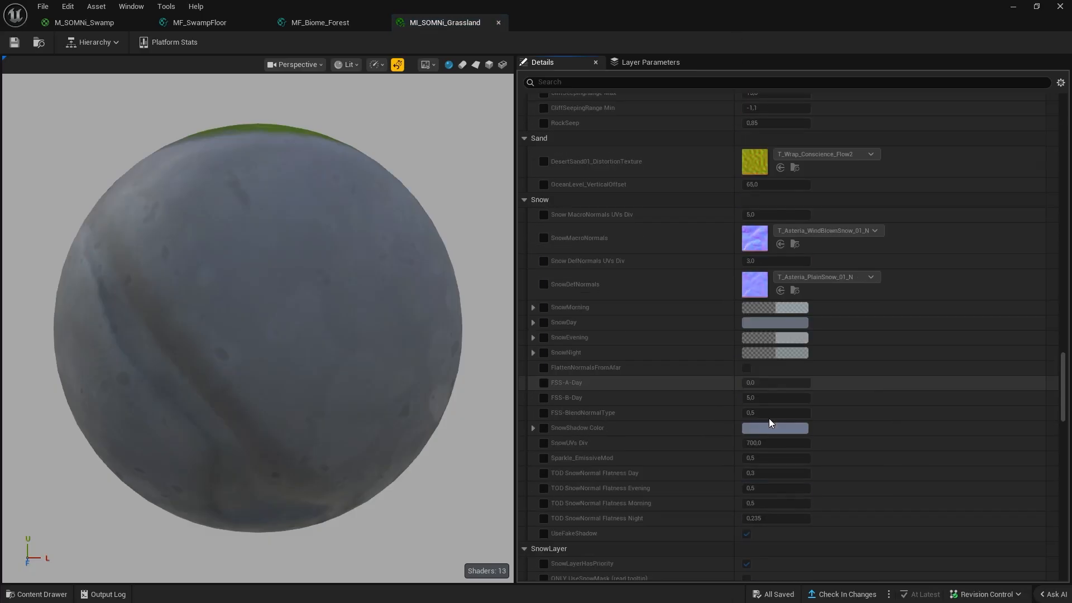
pyautogui.scroll(10, 803, 285)
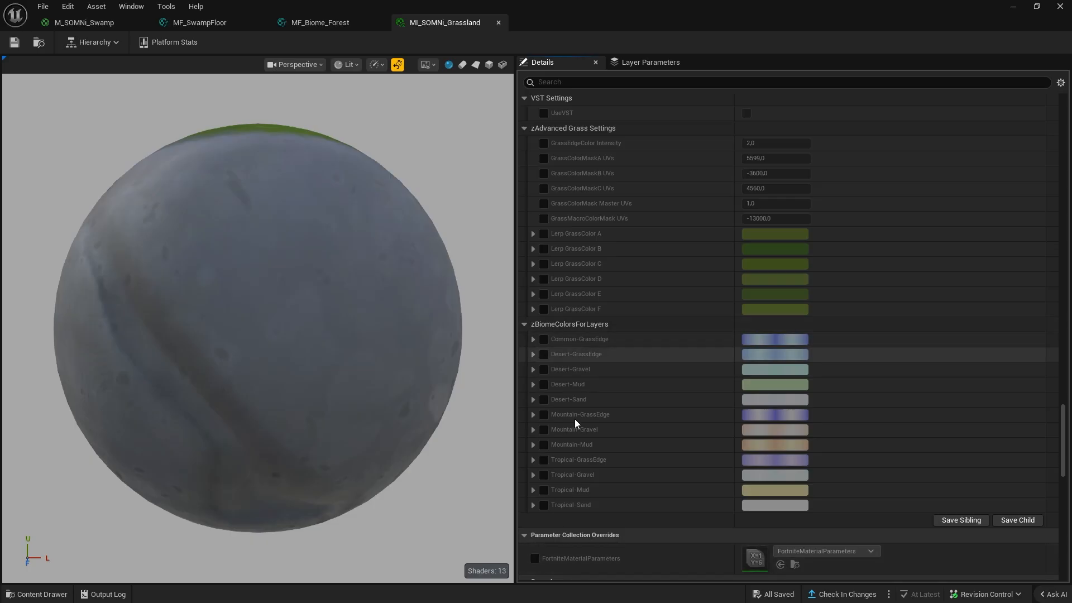
# - Compare the MF_BiomeColors nodes in the forest and swamp functions with the biome areas in the level viewport, ending in MF_SwampFloor
pyautogui.click(323, 25)
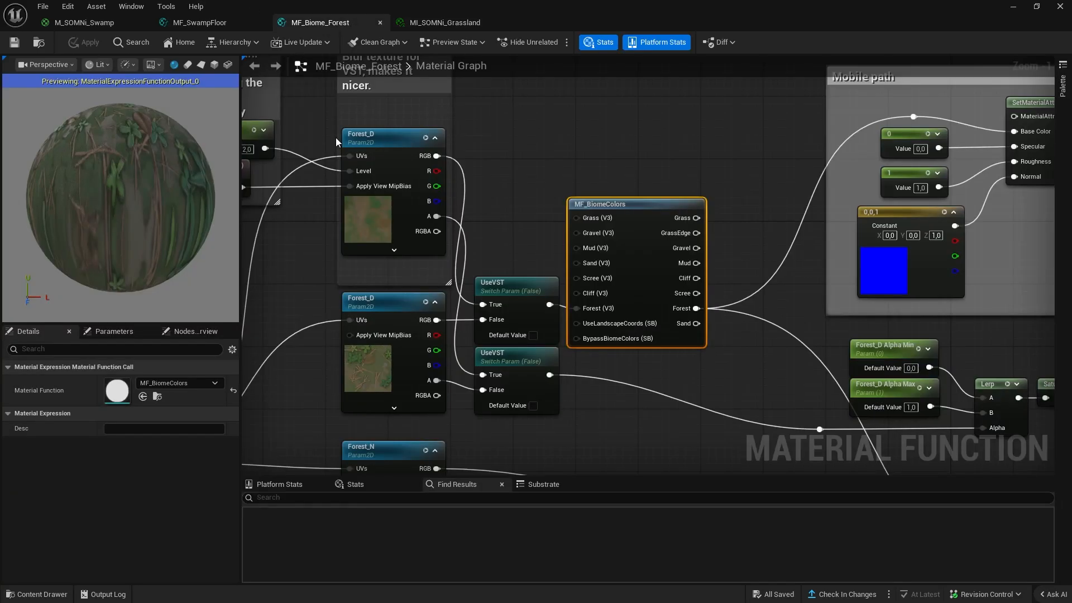
pyautogui.click(218, 24)
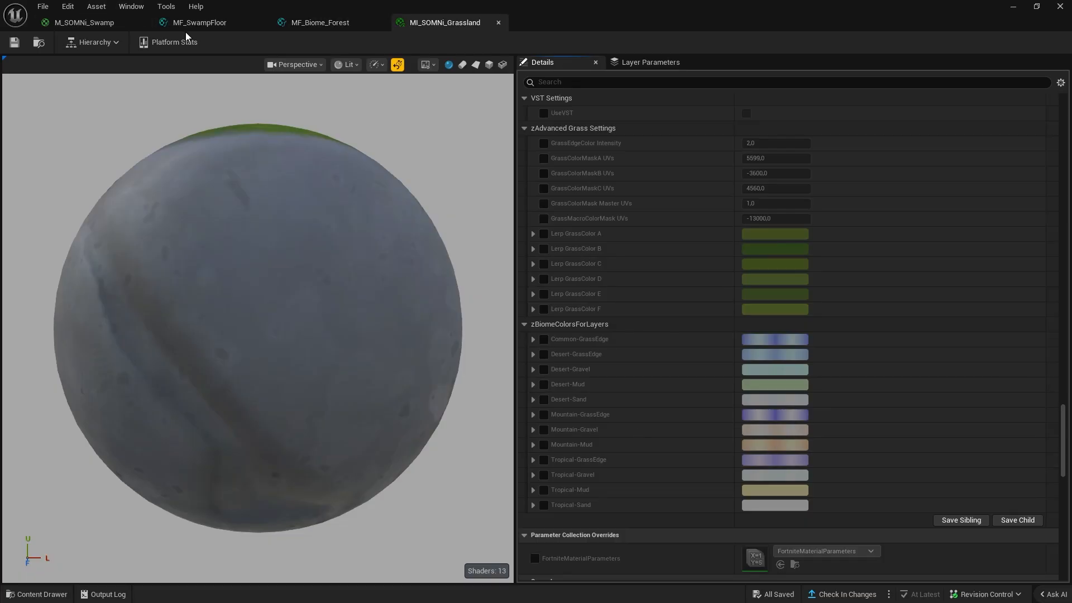
pyautogui.click(212, 23)
pyautogui.doubleClick(598, 168)
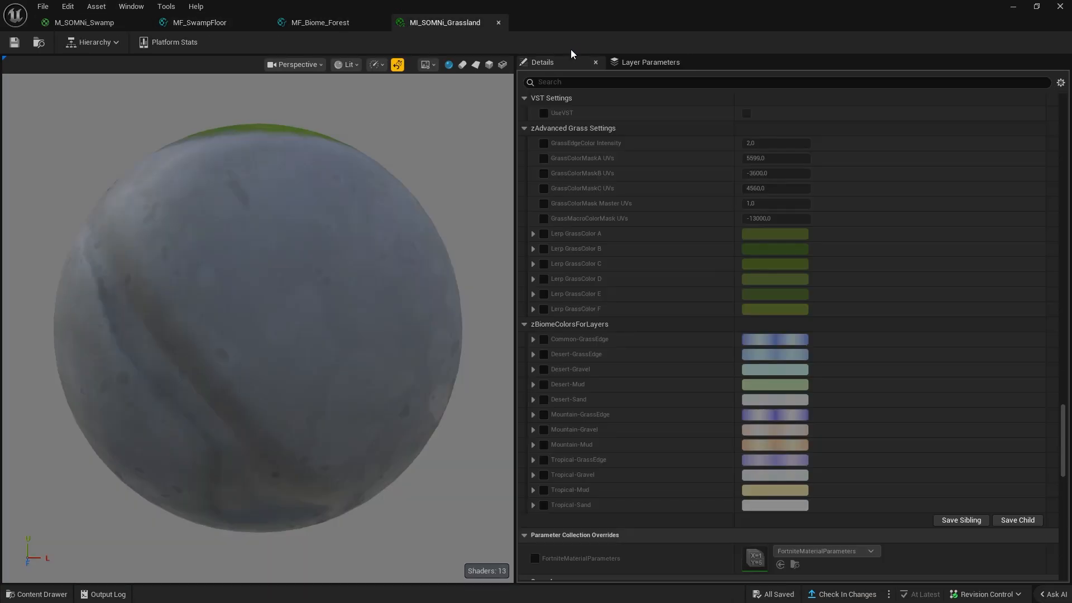
pyautogui.click(213, 22)
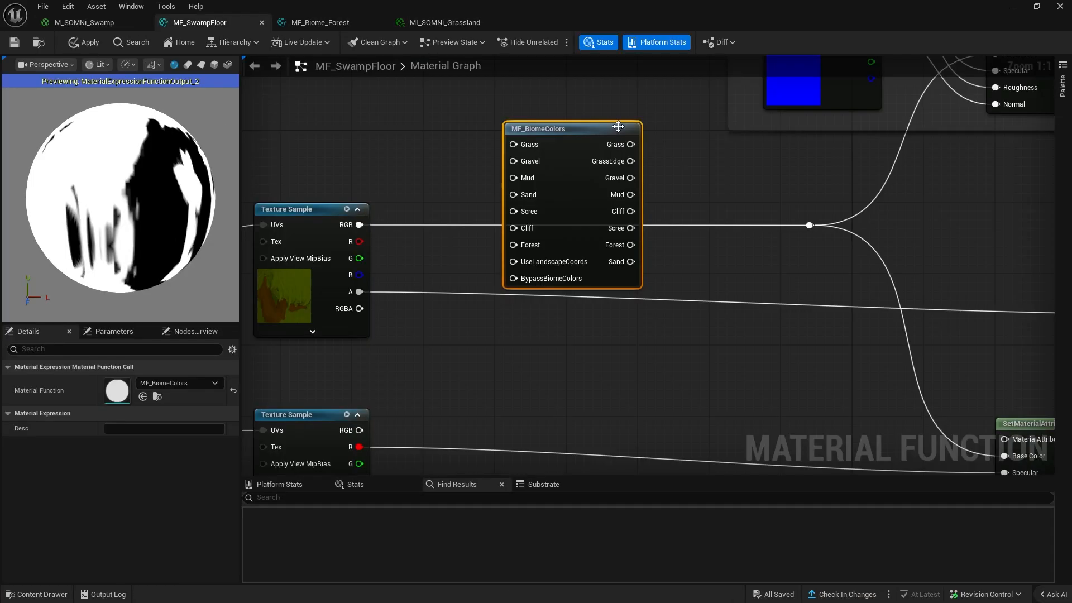
pyautogui.click(1024, 6)
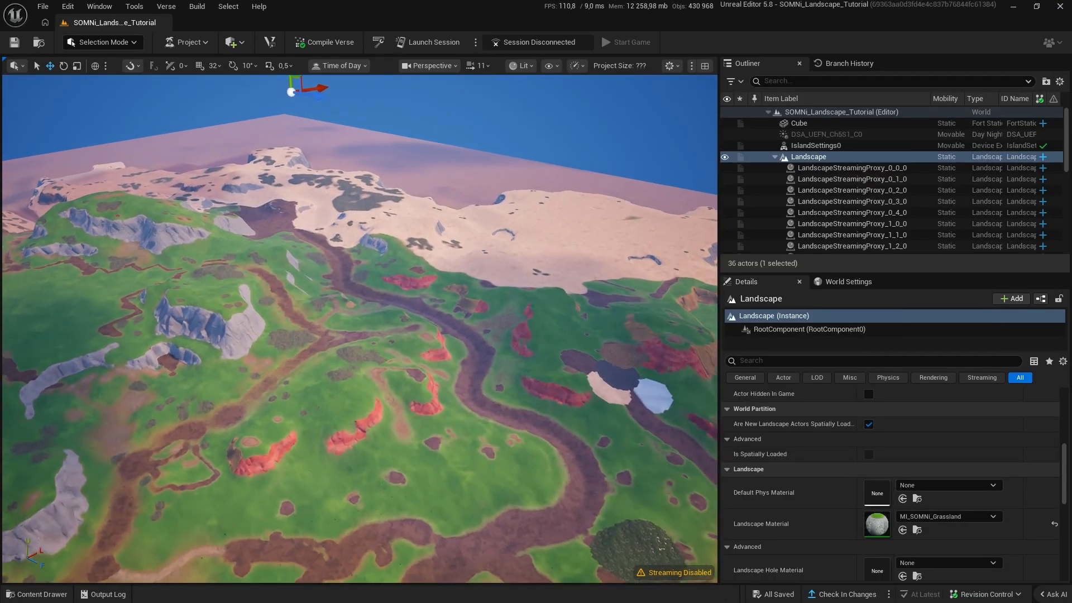
pyautogui.hotkey('alt', 'Tab')
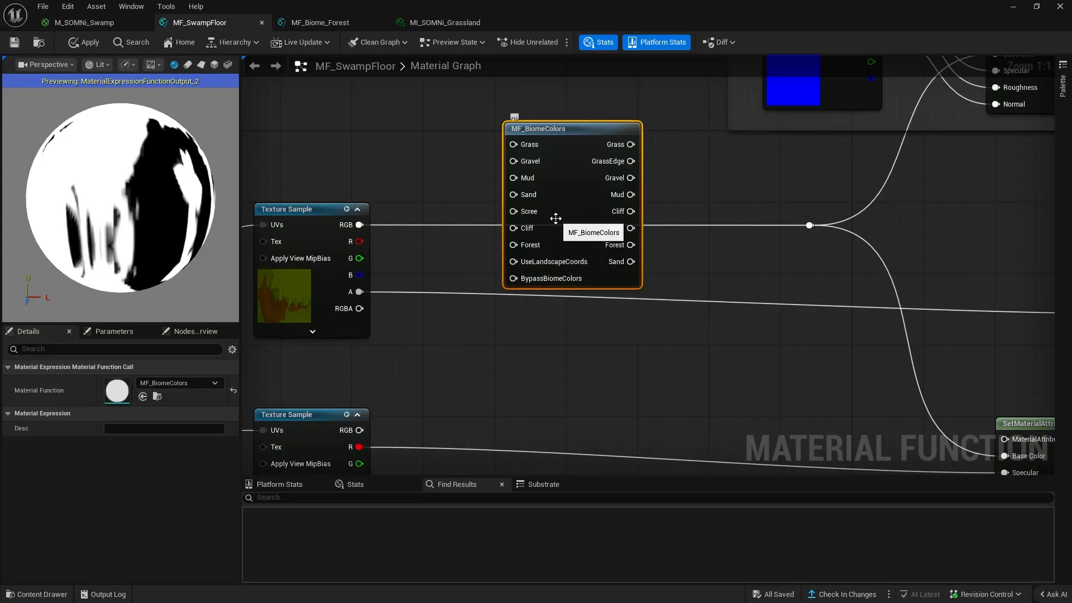
# - Open the MF_BiomeColors function and locate the last row of layer colours, commented Scree
pyautogui.doubleClick(565, 283)
pyautogui.scroll(-2, 524, 332)
pyautogui.moveTo(279, 329); pyautogui.dragTo(635, 283, button='right')
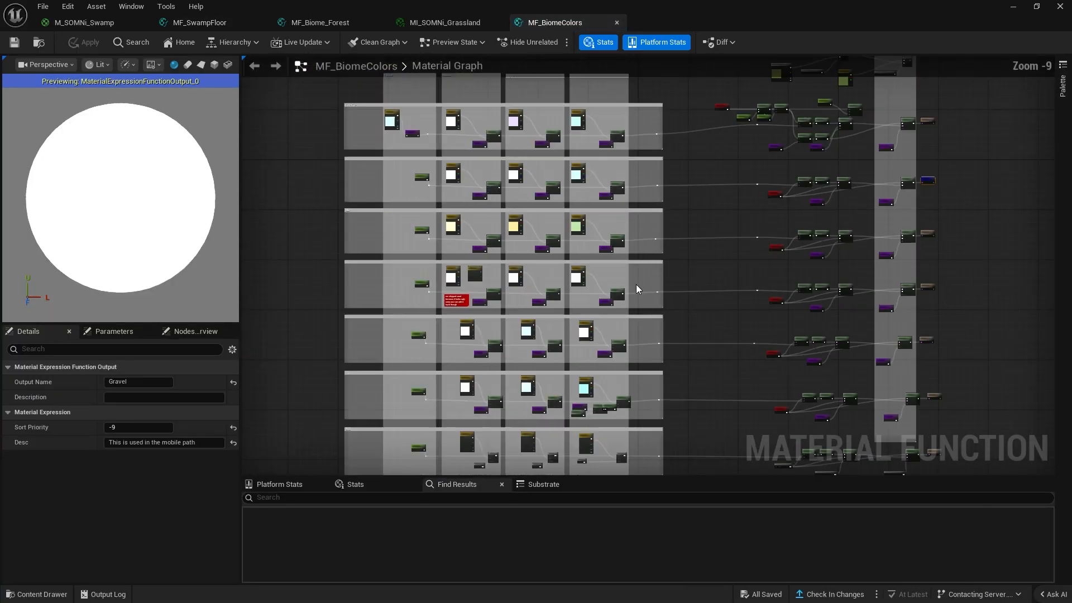
pyautogui.scroll(-1, 635, 284)
pyautogui.moveTo(523, 427); pyautogui.dragTo(558, 173, button='right')
pyautogui.scroll(4, 472, 203)
pyautogui.moveTo(472, 203); pyautogui.dragTo(462, 219, button='right')
pyautogui.scroll(3, 373, 226)
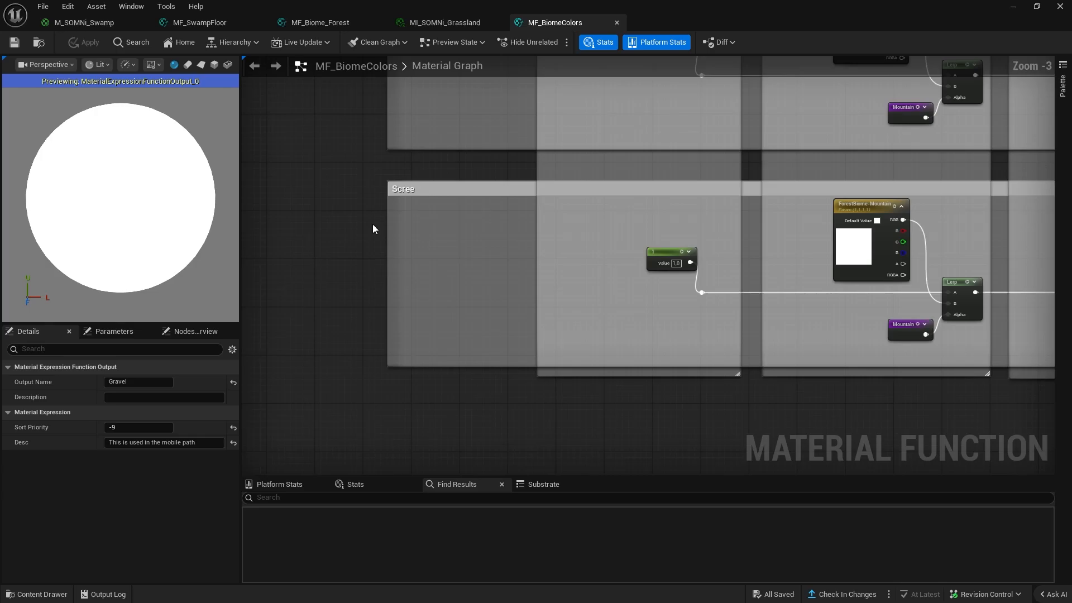
pyautogui.click(453, 192)
pyautogui.moveTo(526, 354); pyautogui.dragTo(485, 184, button='right')
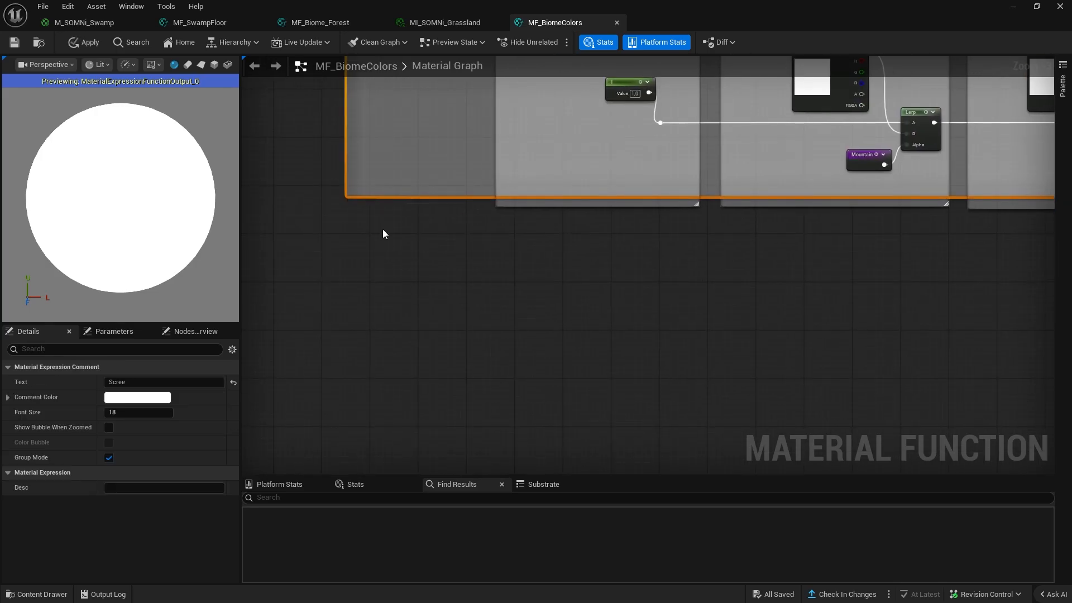
pyautogui.hotkey('ctrl', 'd')
pyautogui.moveTo(413, 238); pyautogui.dragTo(400, 236)
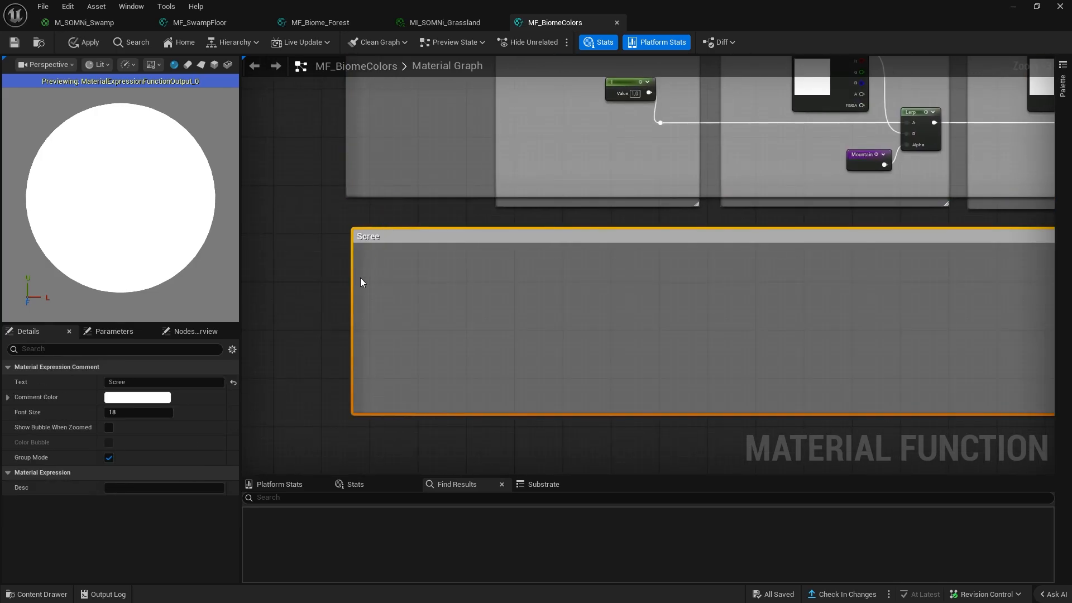
pyautogui.press('Delete')
# - Duplicate the last Scree comment row together with its ForestBiome colour parameters, Lerp nodes and biome masks
pyautogui.scroll(-3, 313, 306)
pyautogui.moveTo(313, 311); pyautogui.dragTo(835, 208)
pyautogui.scroll(4, 346, 320)
pyautogui.moveTo(345, 320); pyautogui.dragTo(724, 368, button='right')
pyautogui.click(544, 290)
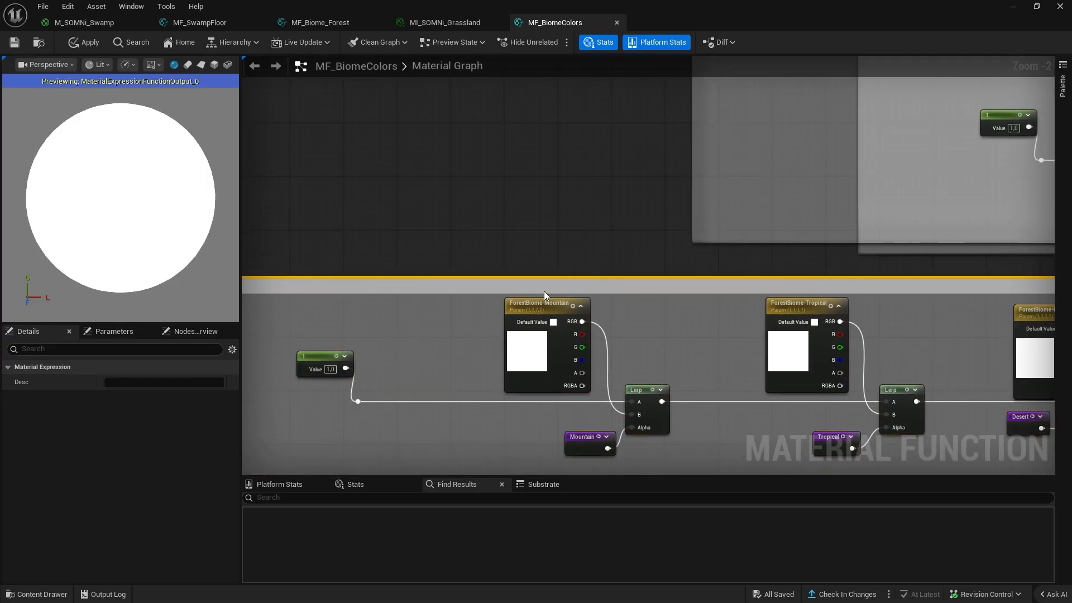
# - Move the whole duplicated row directly beneath the original and align its nodes with the biome columns
pyautogui.scroll(-2, 520, 347)
pyautogui.moveTo(520, 347); pyautogui.dragTo(502, 291, button='right')
pyautogui.scroll(-3, 503, 291)
pyautogui.moveTo(329, 373); pyautogui.dragTo(833, 273)
pyautogui.scroll(3, 266, 279)
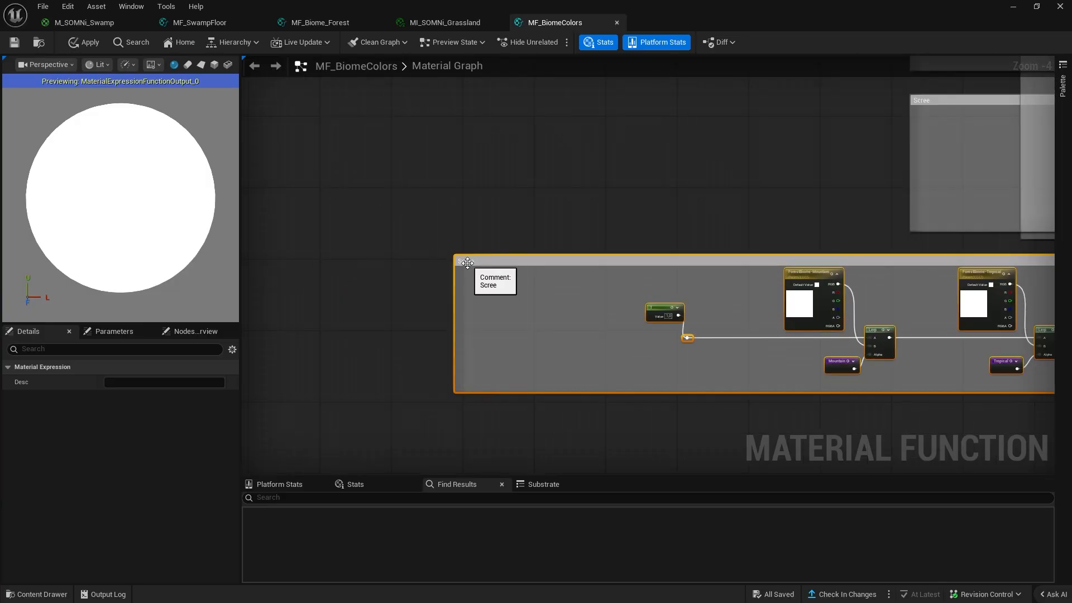
pyautogui.moveTo(475, 256); pyautogui.dragTo(922, 256)
pyautogui.moveTo(920, 253); pyautogui.dragTo(380, 220, button='right')
# - Extend the four vertical column comments downward so they enclose the duplicated row
pyautogui.moveTo(343, 186); pyautogui.dragTo(356, 325)
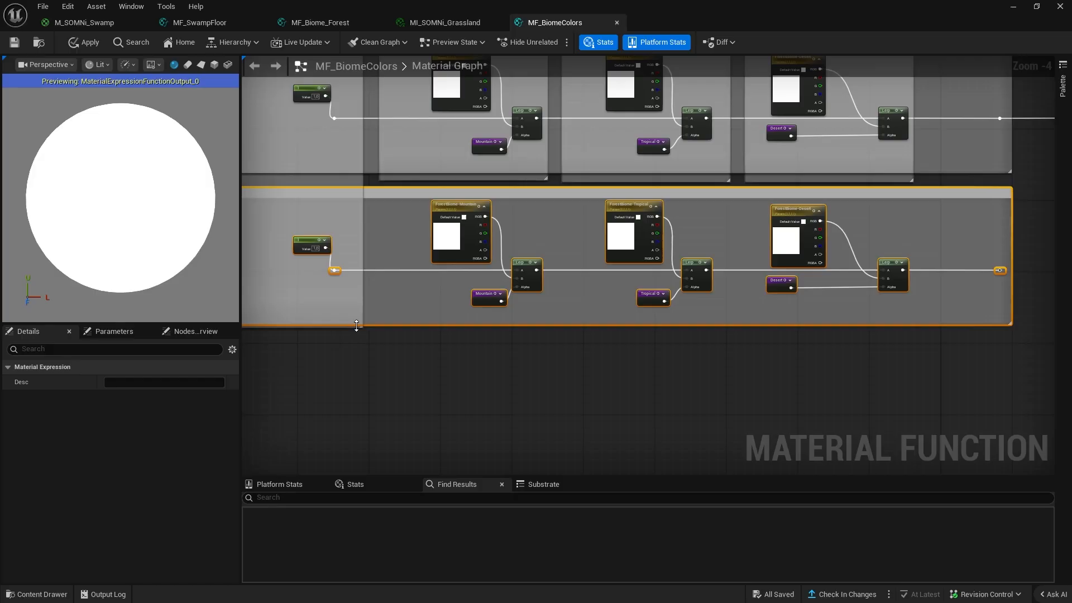
pyautogui.moveTo(502, 182); pyautogui.dragTo(485, 325)
pyautogui.moveTo(638, 184); pyautogui.dragTo(656, 328)
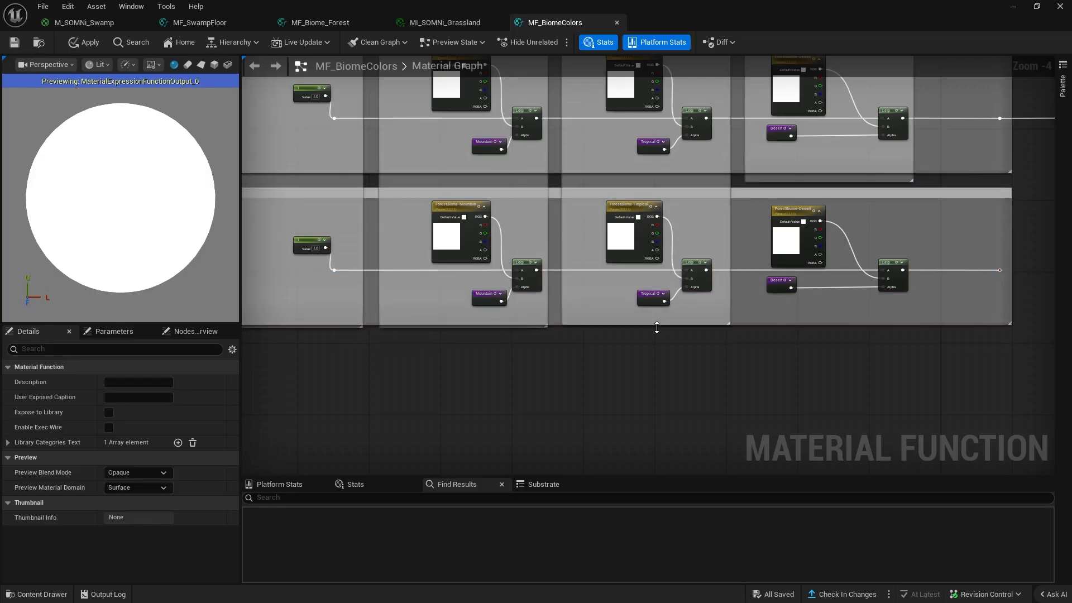
pyautogui.moveTo(818, 188); pyautogui.dragTo(818, 328)
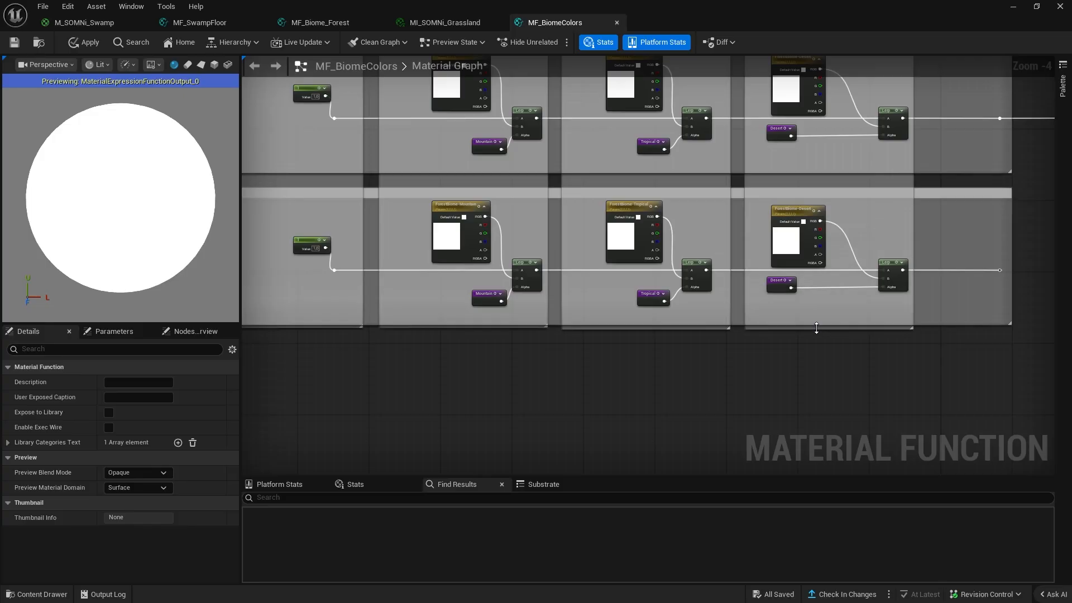
# - Rename the duplicated row's ForestBiome-Mountain parameter to SwampBiome-Mountain
pyautogui.scroll(4, 330, 235)
pyautogui.click(550, 226)
pyautogui.press('F2')
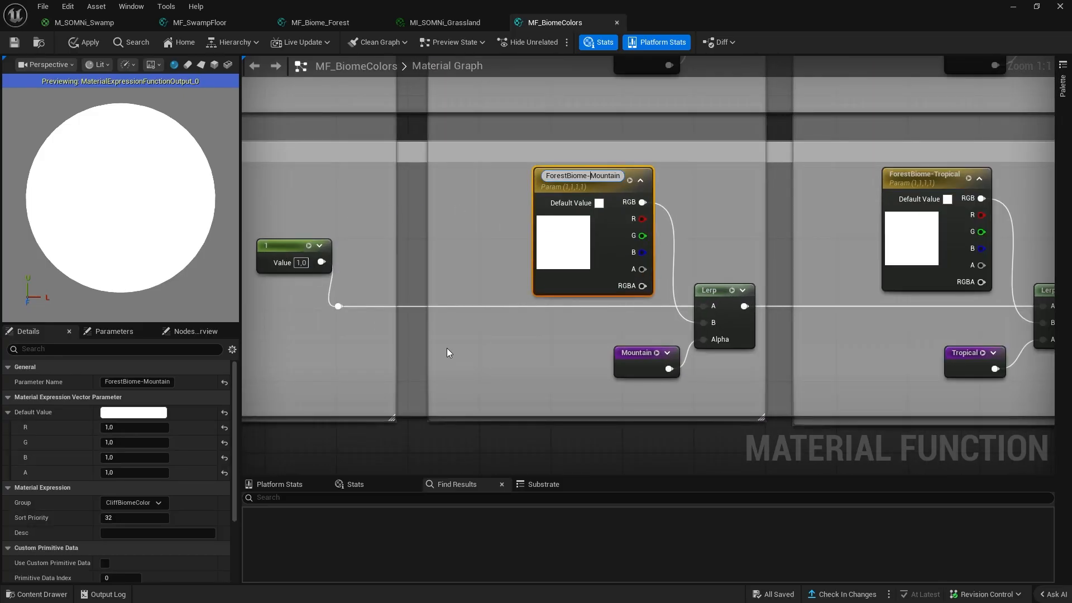
pyautogui.hotkey('ctrl', 'shift', 'Left')
pyautogui.write('Swamp')
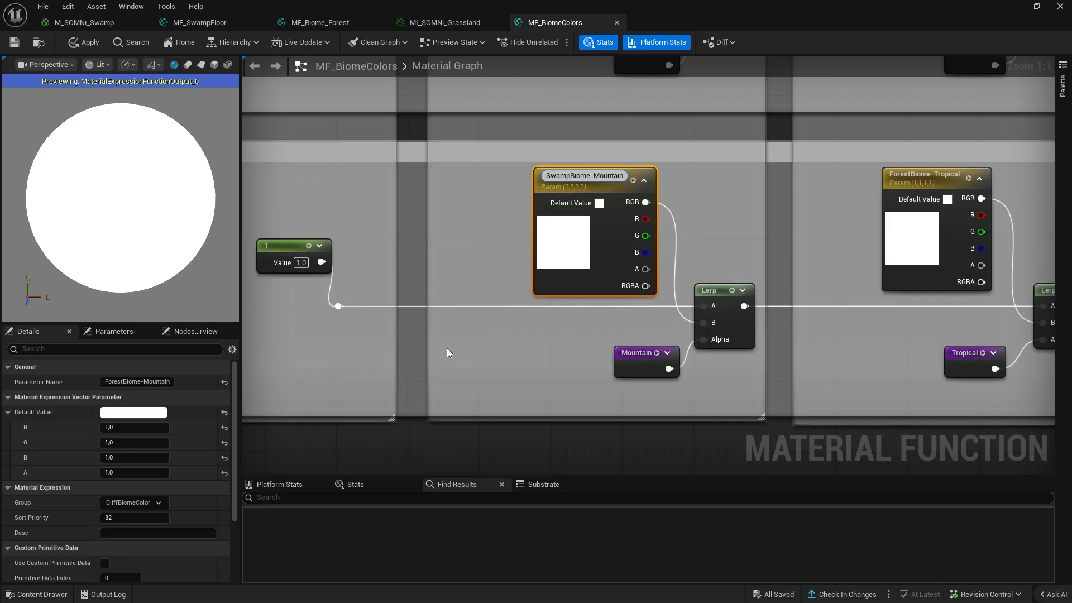
pyautogui.press('Return')
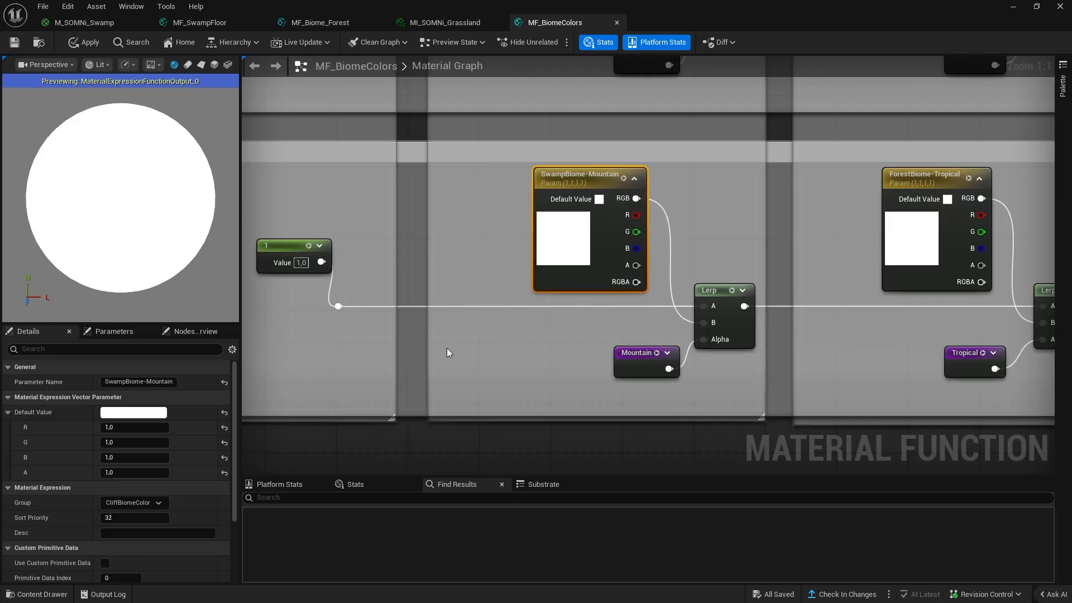
# - Rename the duplicated row's ForestBiome-Tropical parameter to SwampBiome-Tropical
pyautogui.click(909, 248)
pyautogui.click(168, 383)
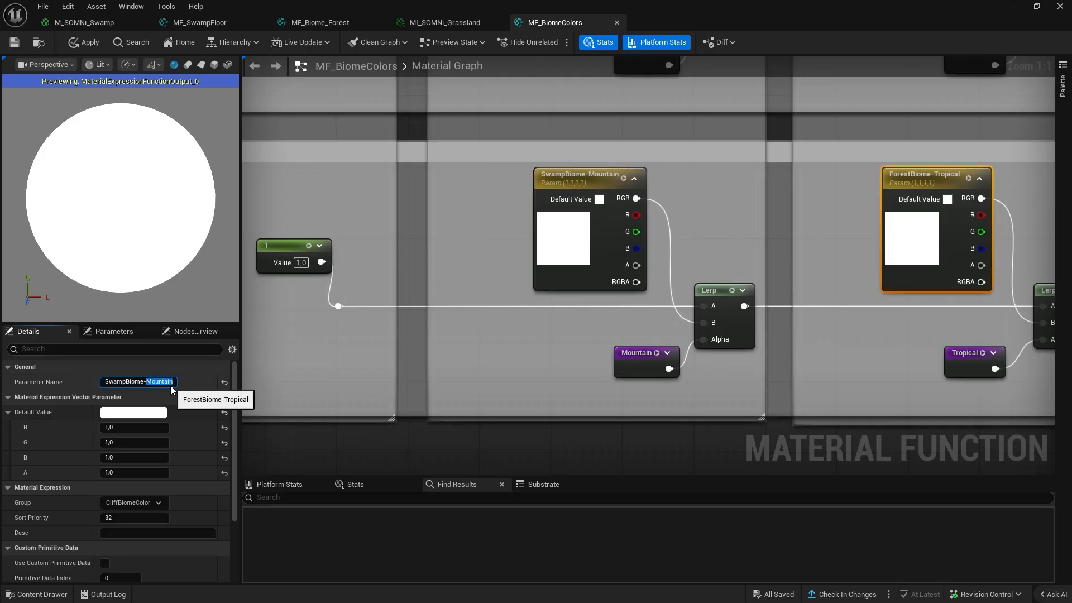
pyautogui.write('Tropical')
pyautogui.press('Return')
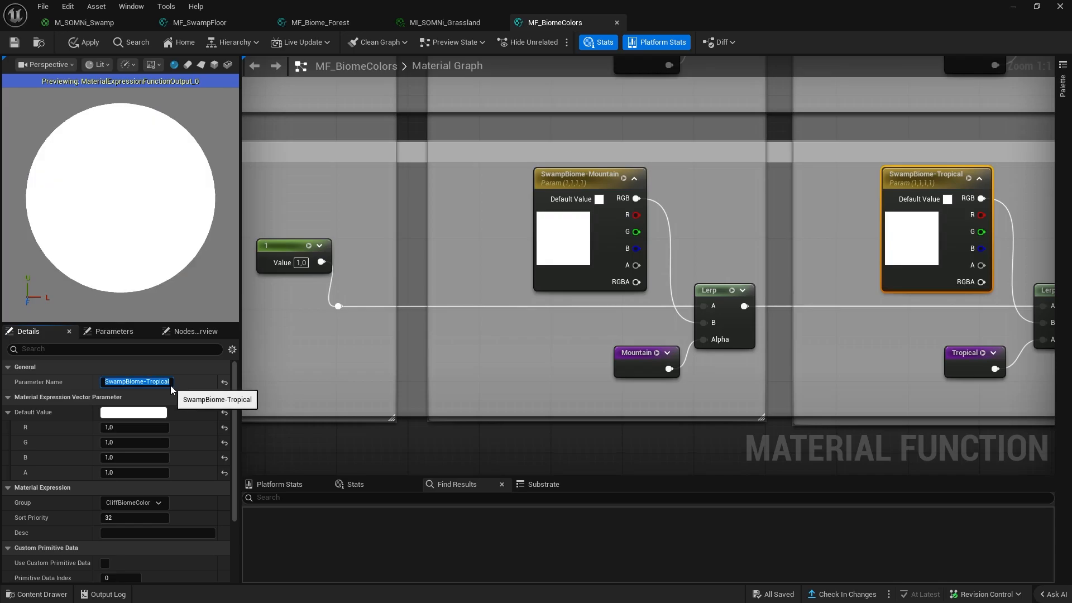
# - Rename the duplicated row's ForestBiome-Desert parameter to SwampBiome-Desert
pyautogui.moveTo(1030, 223); pyautogui.dragTo(242, 217, button='right')
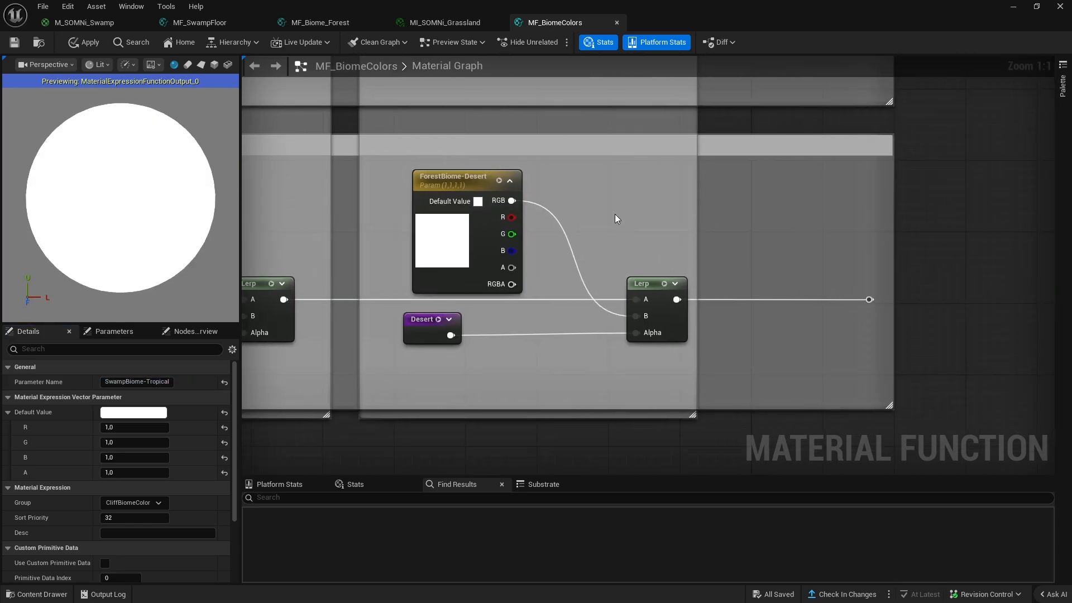
pyautogui.click(153, 380)
pyautogui.write('SwampBiome-Mountain')
pyautogui.hotkey('ctrl', 'shift', 'Left')
pyautogui.write('De')
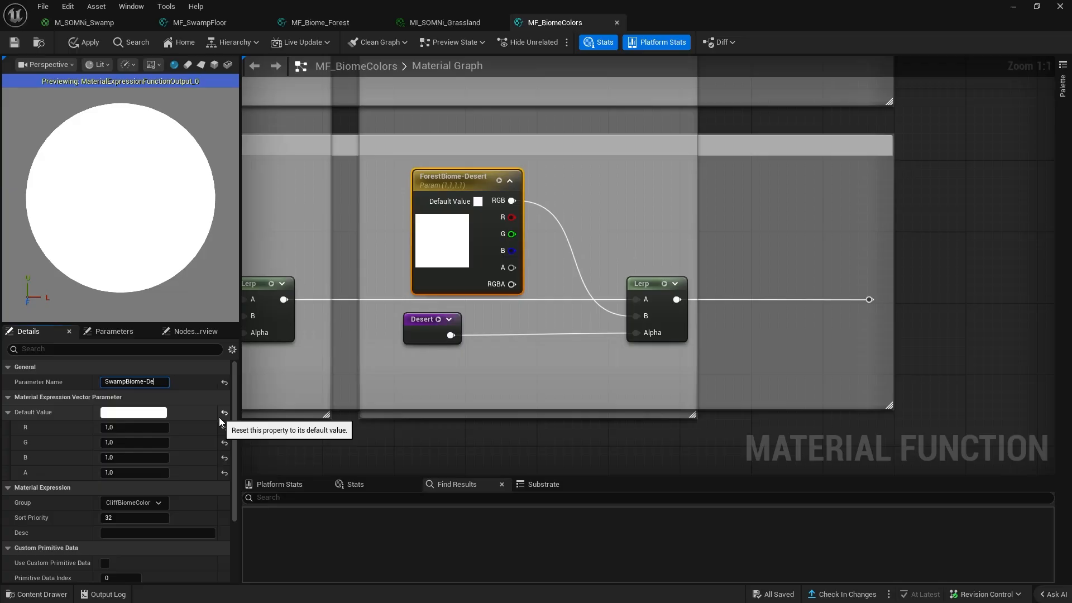
pyautogui.write('sert')
pyautogui.press('Return')
# - Duplicate the Forest input-to-output node chain and align the copy below it, level with the new swamp row
pyautogui.scroll(-1, 930, 266)
pyautogui.moveTo(931, 265); pyautogui.dragTo(374, 372, button='right')
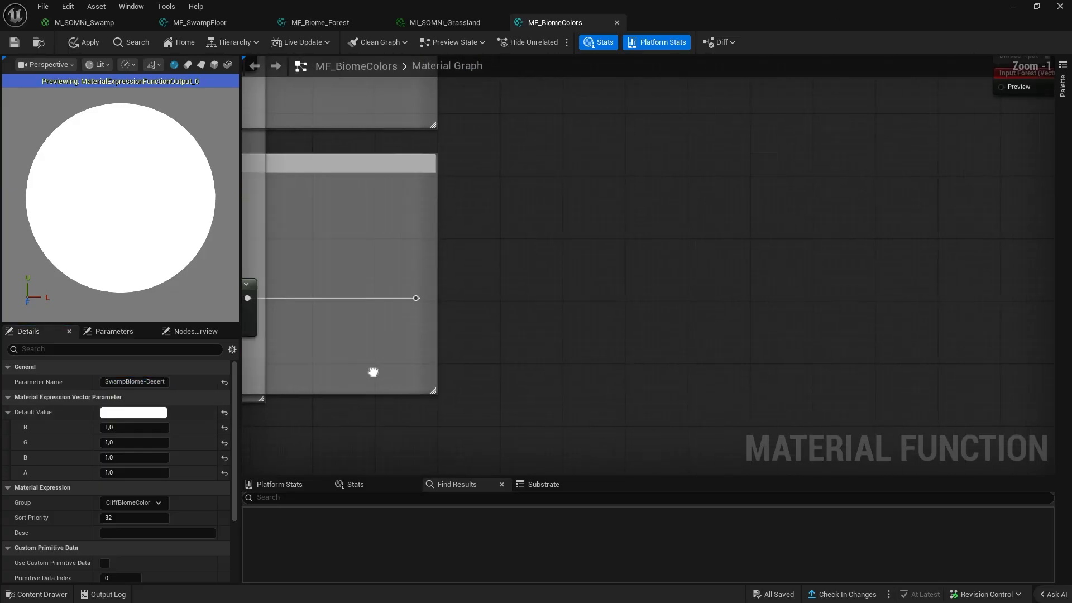
pyautogui.scroll(-4, 682, 243)
pyautogui.moveTo(444, 345); pyautogui.dragTo(950, 233)
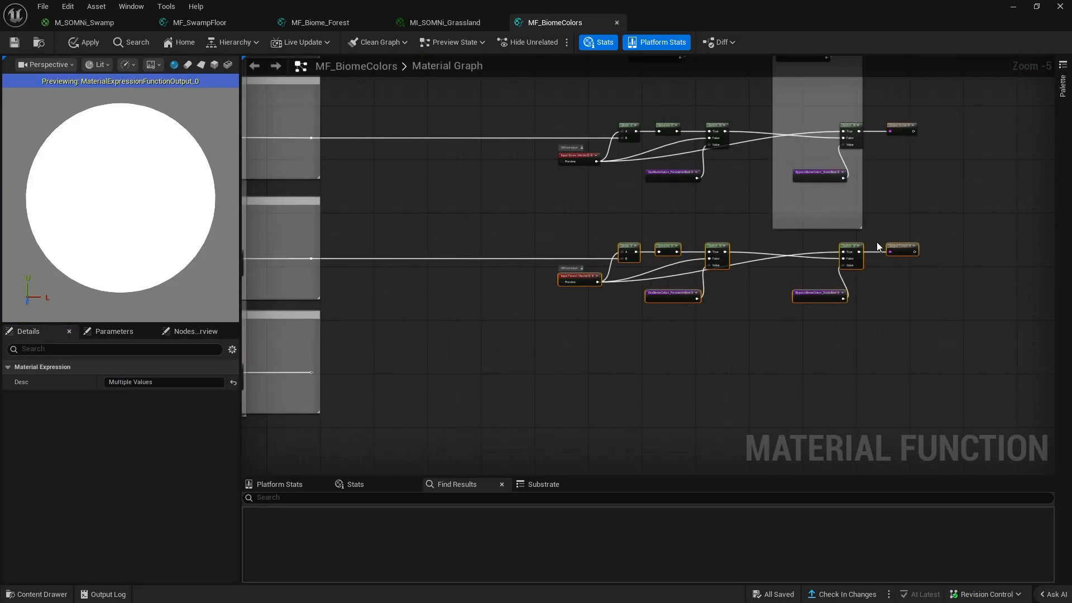
pyautogui.moveTo(748, 369); pyautogui.dragTo(726, 265, button='right')
pyautogui.hotkey('ctrl', 'v')
pyautogui.moveTo(815, 244); pyautogui.dragTo(826, 253)
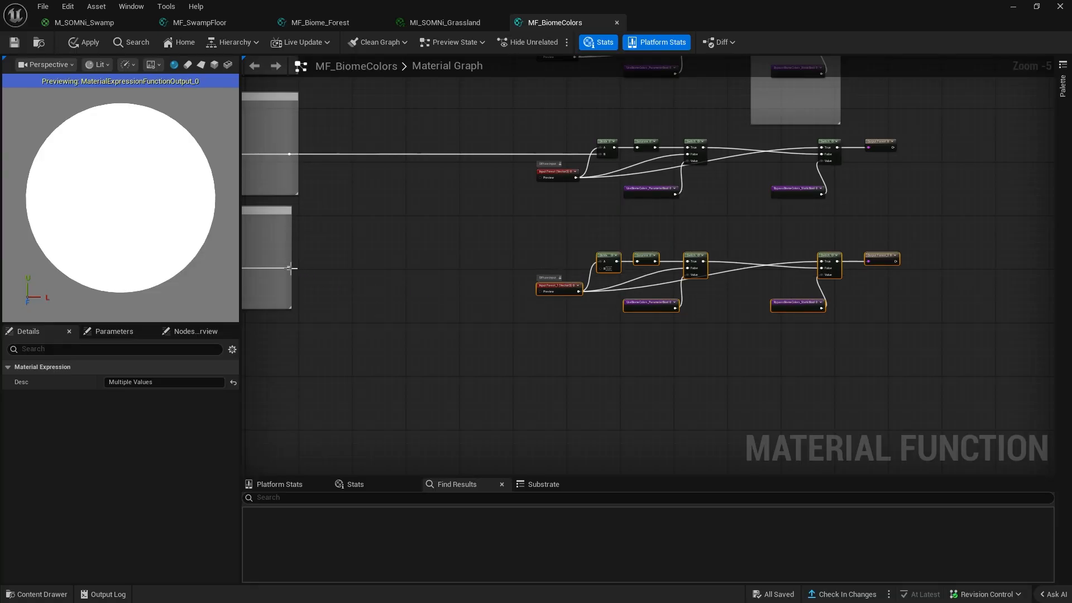
# - Connect the swamp row's output to the duplicated Divide node's B input and rename the Forest_1 function input to Swamp
pyautogui.moveTo(289, 267); pyautogui.dragTo(610, 269)
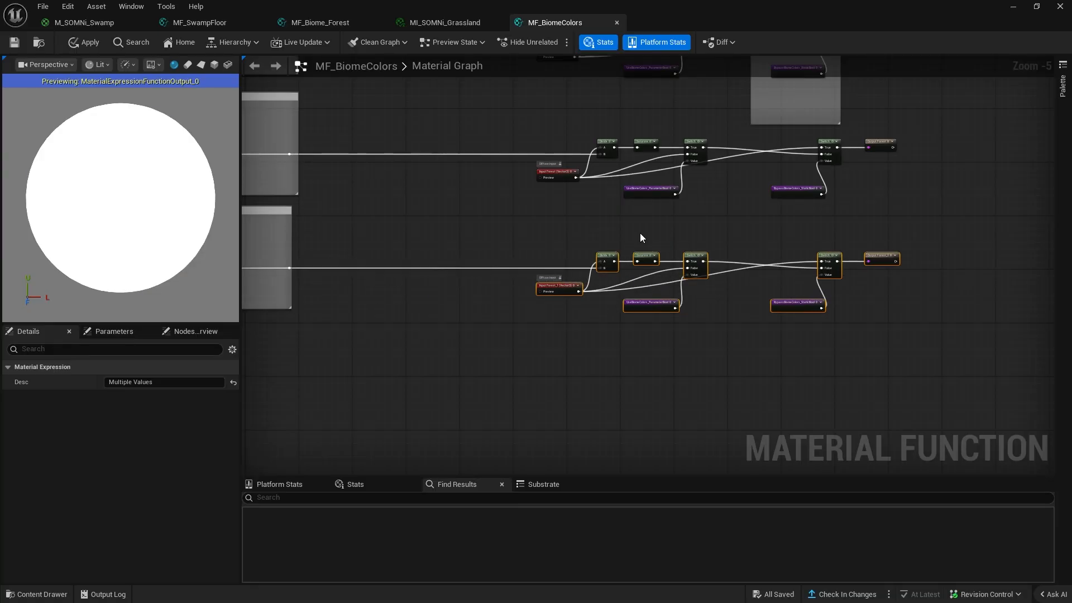
pyautogui.moveTo(640, 233); pyautogui.dragTo(462, 251, button='right')
pyautogui.scroll(6, 422, 298)
pyautogui.click(335, 327)
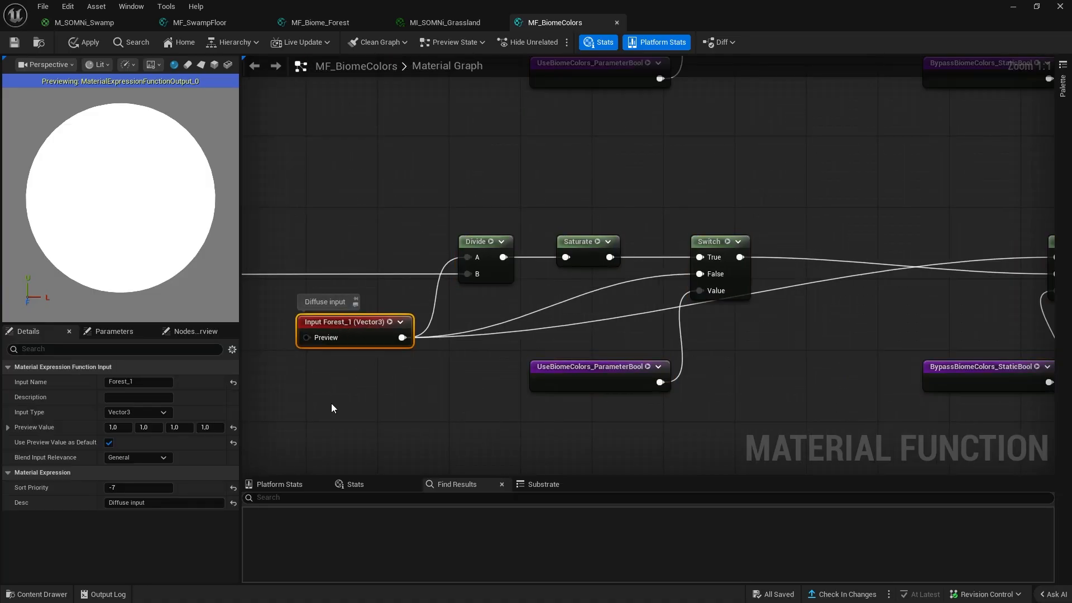
pyautogui.click(142, 382)
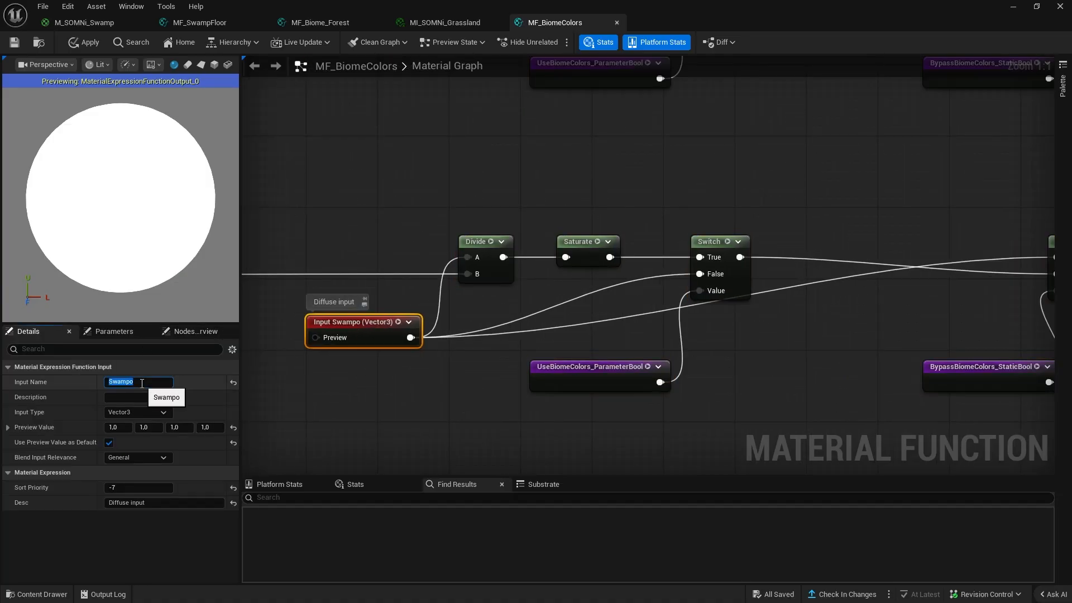
pyautogui.press('Return')
# - Rename the duplicated chain's Forest_1 function output to Swamp and save MF_BiomeColors
pyautogui.scroll(-2, 614, 380)
pyautogui.moveTo(620, 385); pyautogui.dragTo(363, 363, button='right')
pyautogui.click(807, 272)
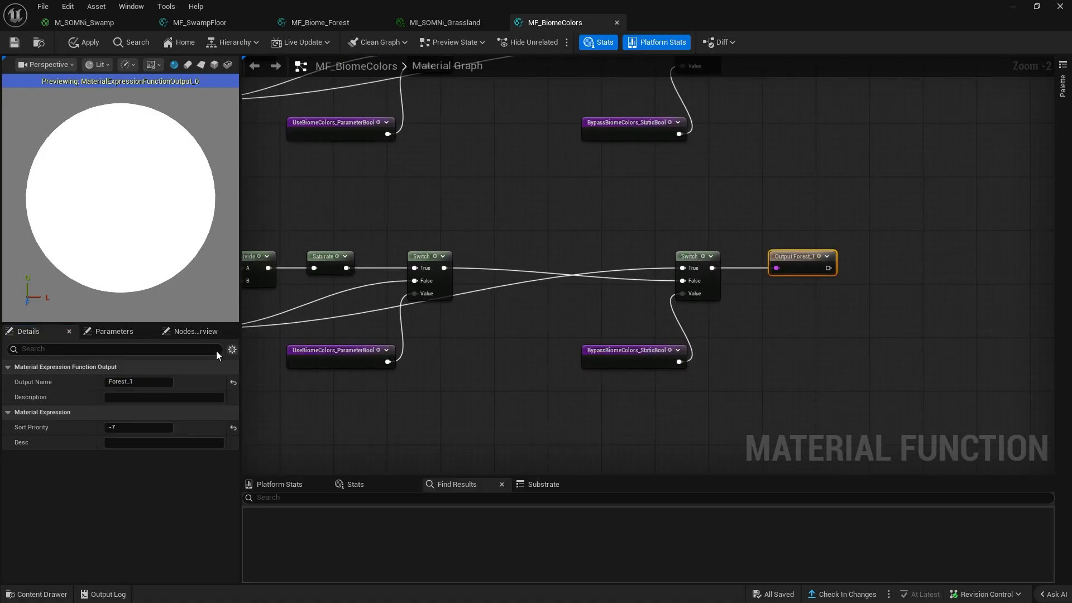
pyautogui.click(169, 382)
pyautogui.write('Swamp')
pyautogui.press('Return')
pyautogui.click(14, 41)
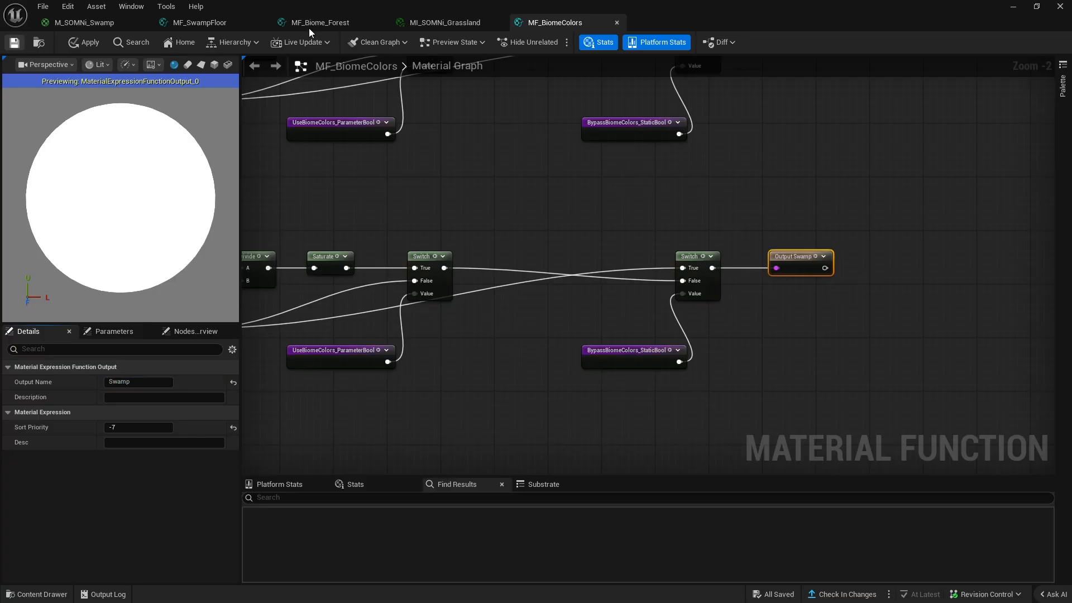
# - In MF_SwampFloor, route the texture's RGB through the Swamp input and output of MF_BiomeColors to the reroute node, and align the function node
pyautogui.click(206, 22)
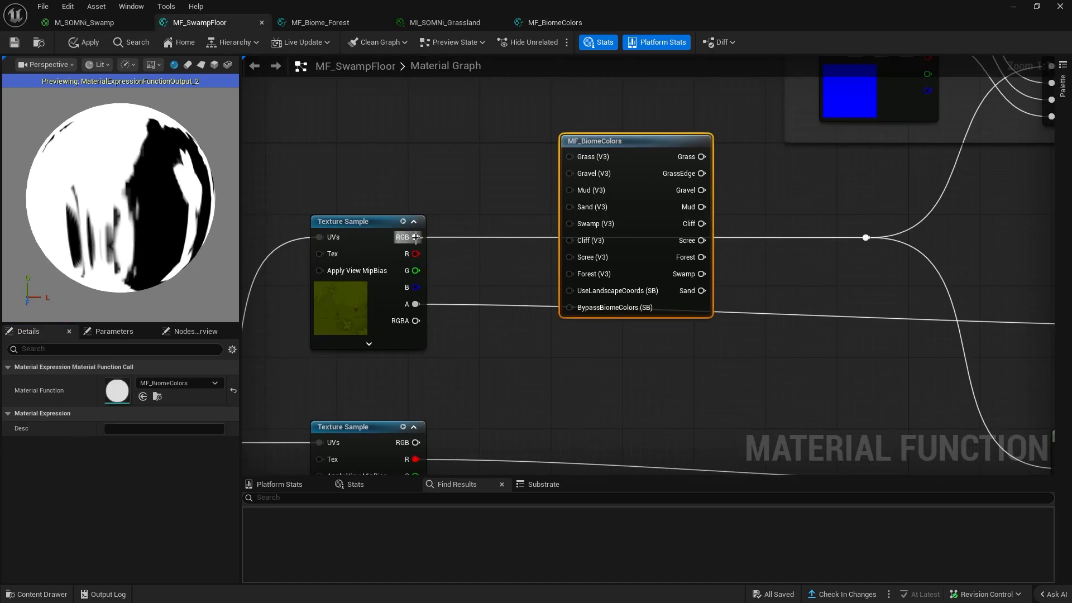
pyautogui.moveTo(416, 237); pyautogui.dragTo(608, 223)
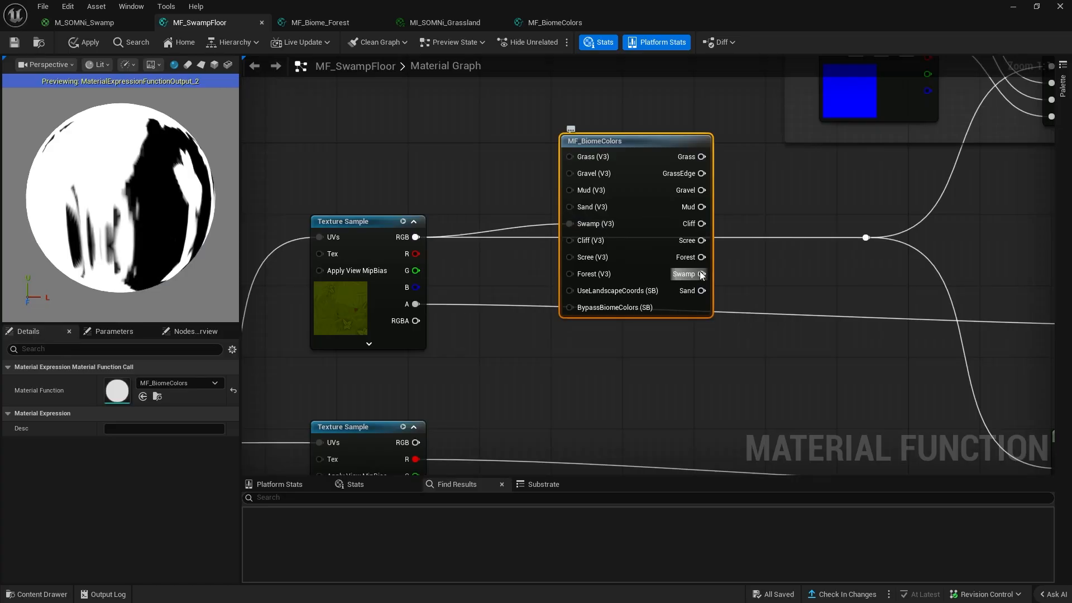
pyautogui.moveTo(701, 274); pyautogui.dragTo(866, 237)
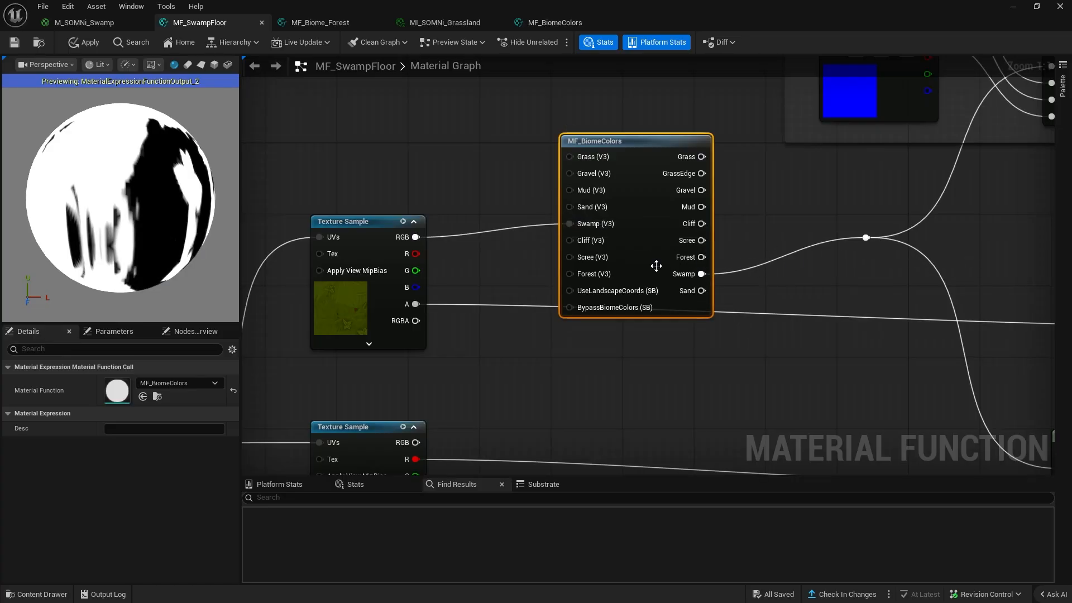
pyautogui.moveTo(656, 266); pyautogui.dragTo(656, 230)
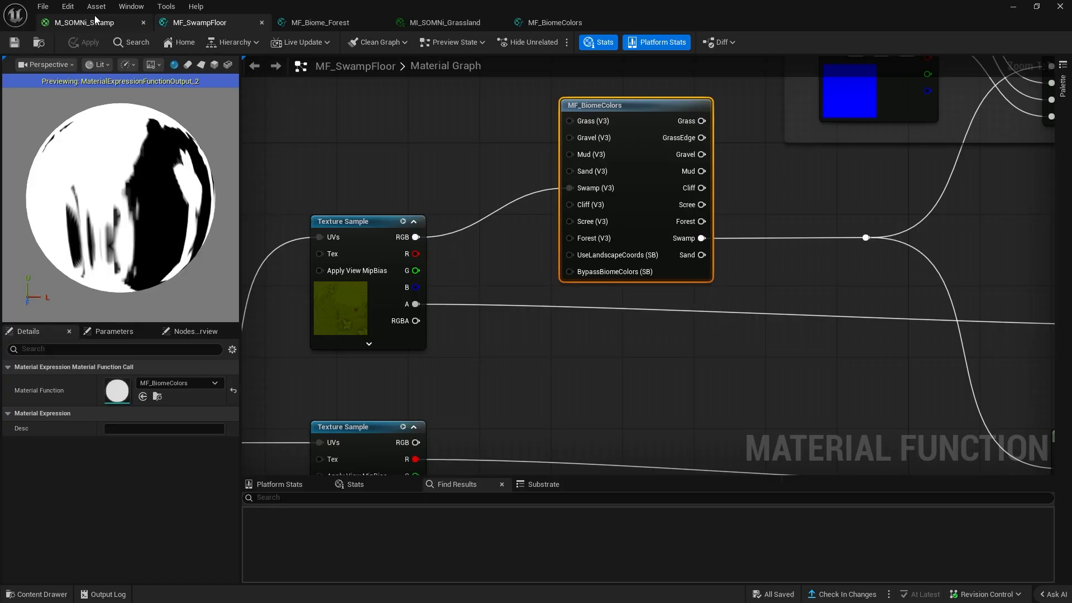
# - Examine the landscape's biome areas in the level viewport and switch to the M_SOMNi_Swamp material
pyautogui.click(1011, 5)
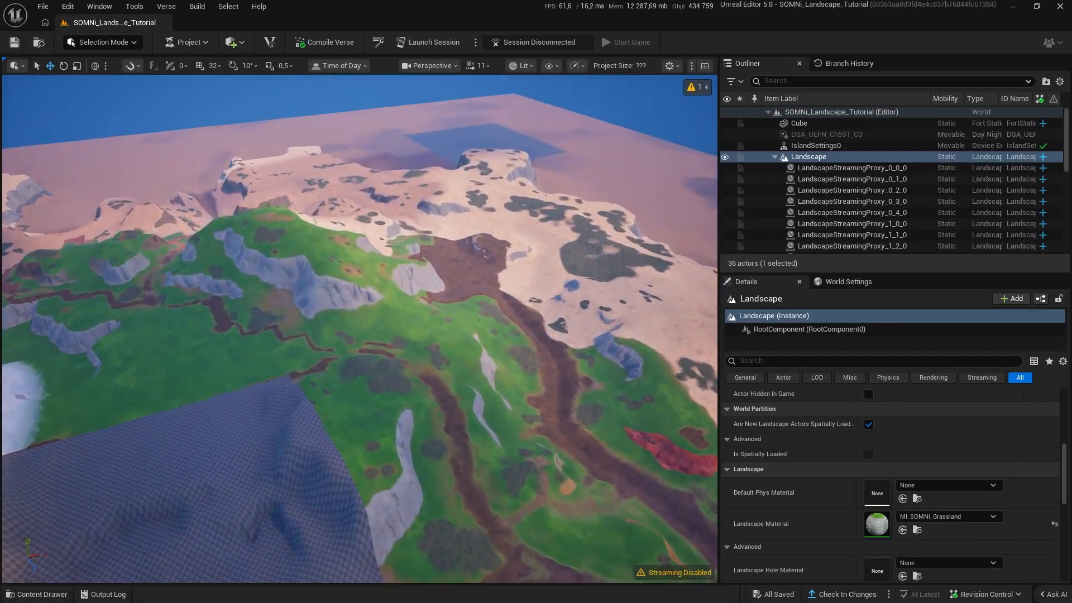
pyautogui.moveTo(360, 328); pyautogui.dragTo(352, 357, button='right')
pyautogui.scroll(2, 352, 346)
pyautogui.moveTo(397, 306); pyautogui.dragTo(397, 386, button='right')
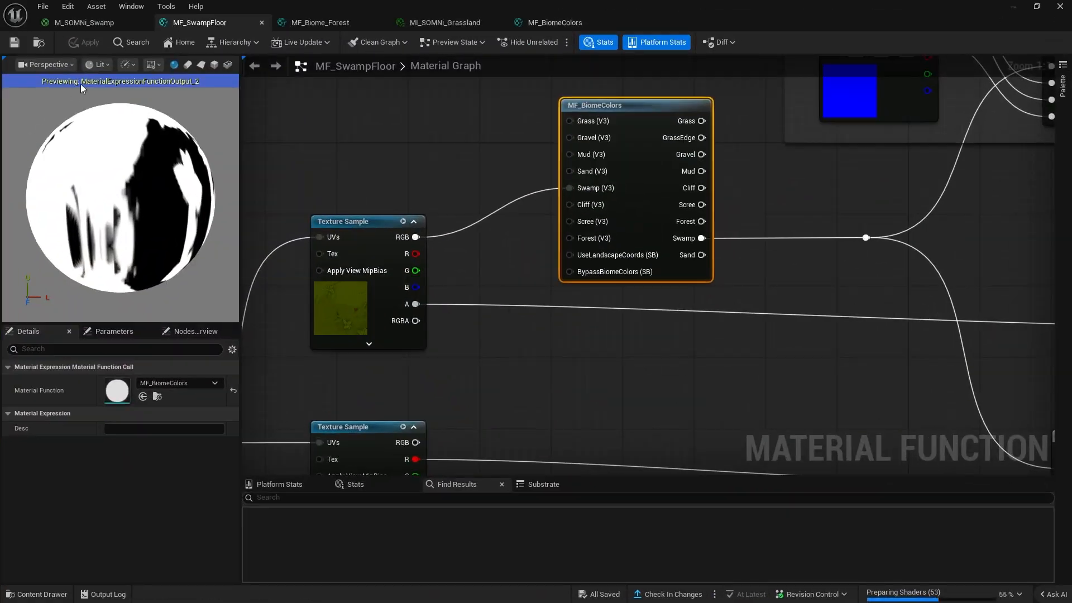
pyautogui.click(84, 23)
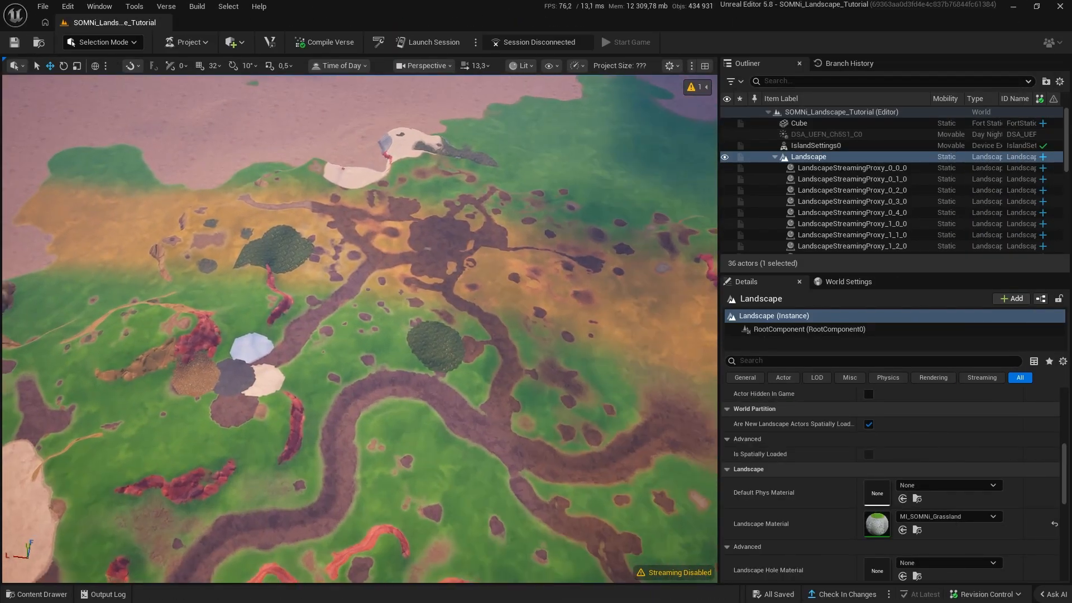
# - Open the MI_SOMNi_Swamp instance from the landscape proxy with the painted test patches and examine its biome colour parameters
pyautogui.moveTo(479, 343); pyautogui.dragTo(514, 363, button='right')
pyautogui.click(479, 343)
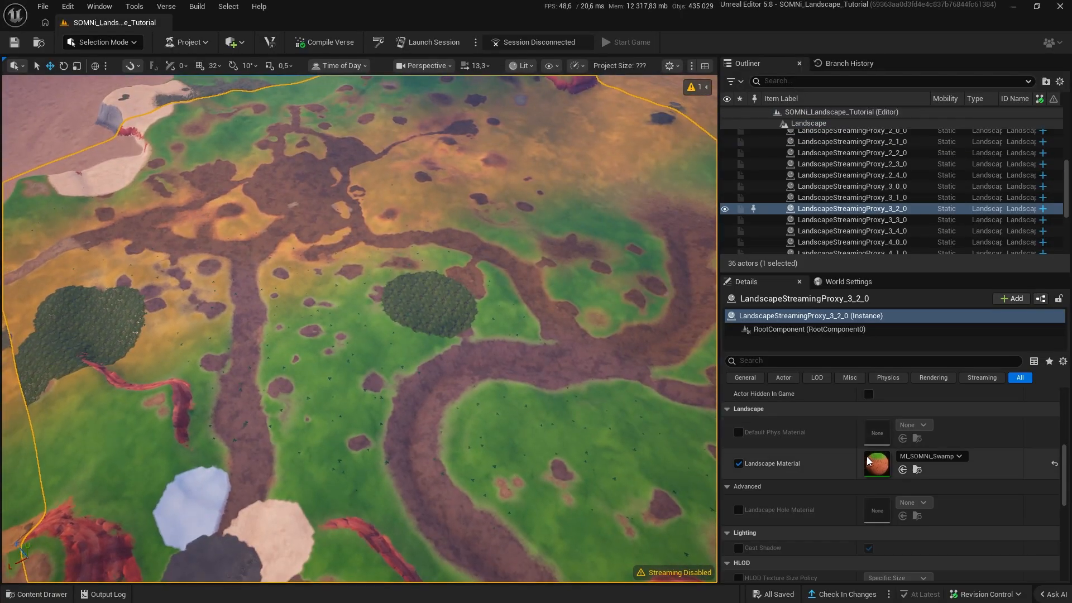
pyautogui.doubleClick(876, 464)
pyautogui.scroll(-20, 833, 342)
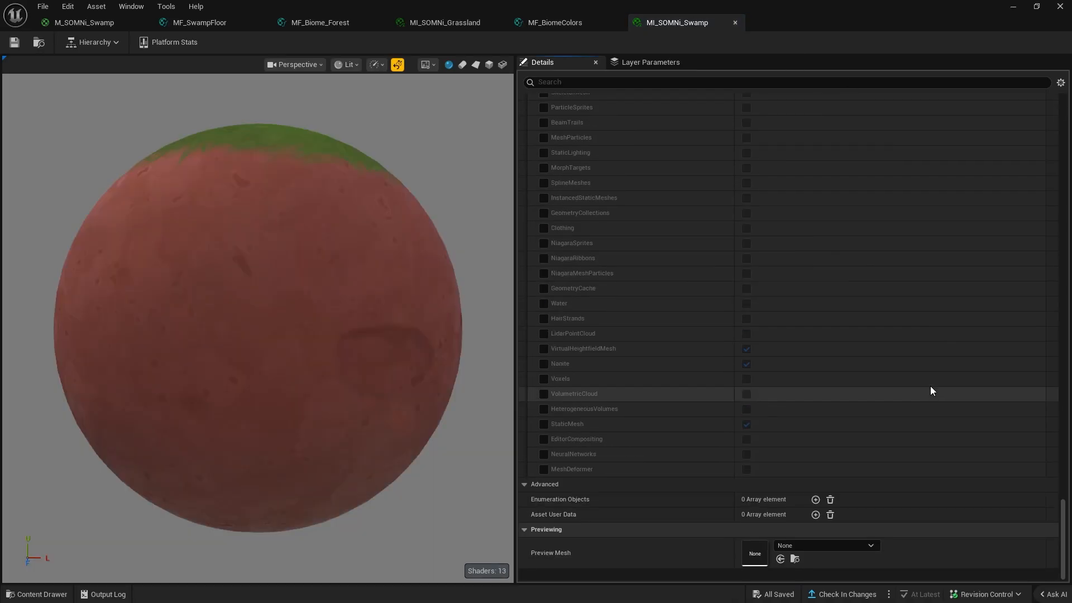
pyautogui.scroll(15, 931, 391)
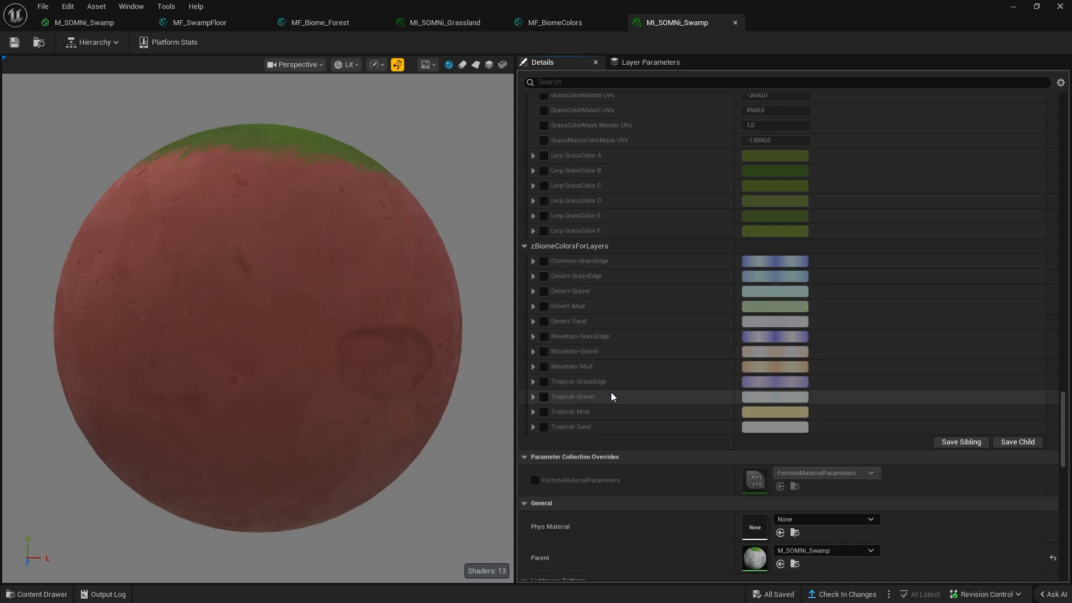
pyautogui.moveTo(610, 286); pyautogui.dragTo(610, 387, button='right')
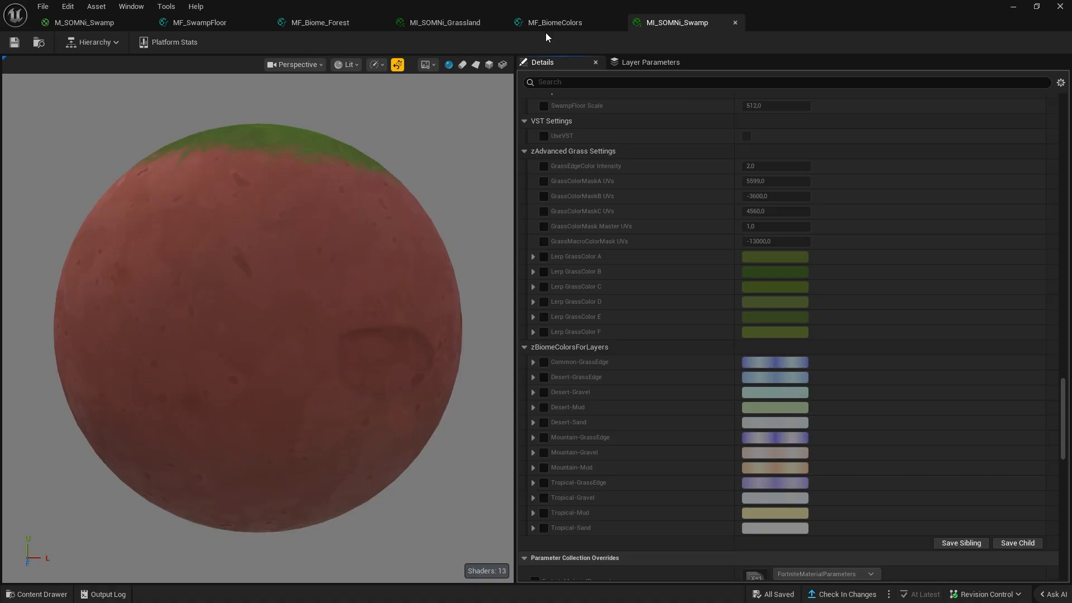
# - In MF_BiomeColors, assign the SwampBiome-Mountain, SwampBiome-Tropical and SwampBiome-Desert parameters to the zBiomeColorsForLayers group
pyautogui.click(363, 23)
pyautogui.doubleClick(620, 335)
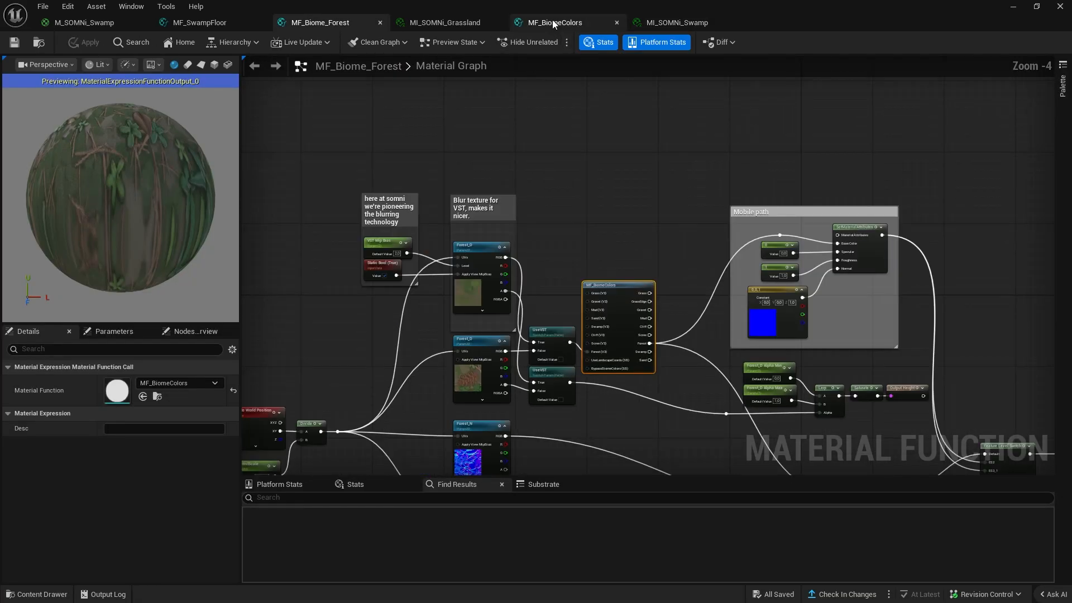
pyautogui.moveTo(546, 326); pyautogui.dragTo(985, 474, button='right')
pyautogui.moveTo(648, 265); pyautogui.dragTo(799, 211, button='right')
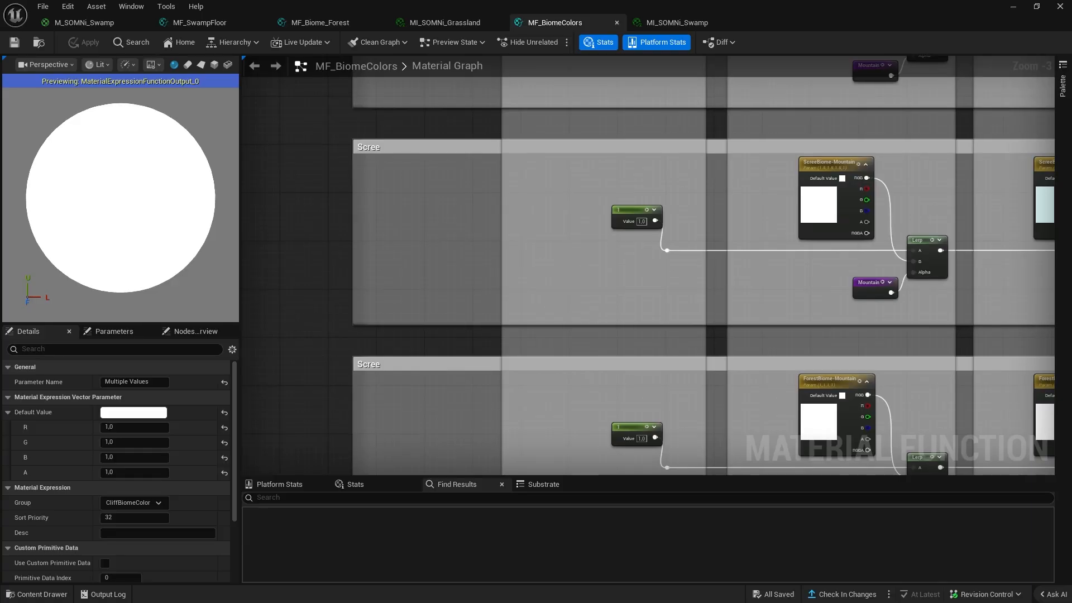
pyautogui.moveTo(916, 404); pyautogui.dragTo(509, 63, button='right')
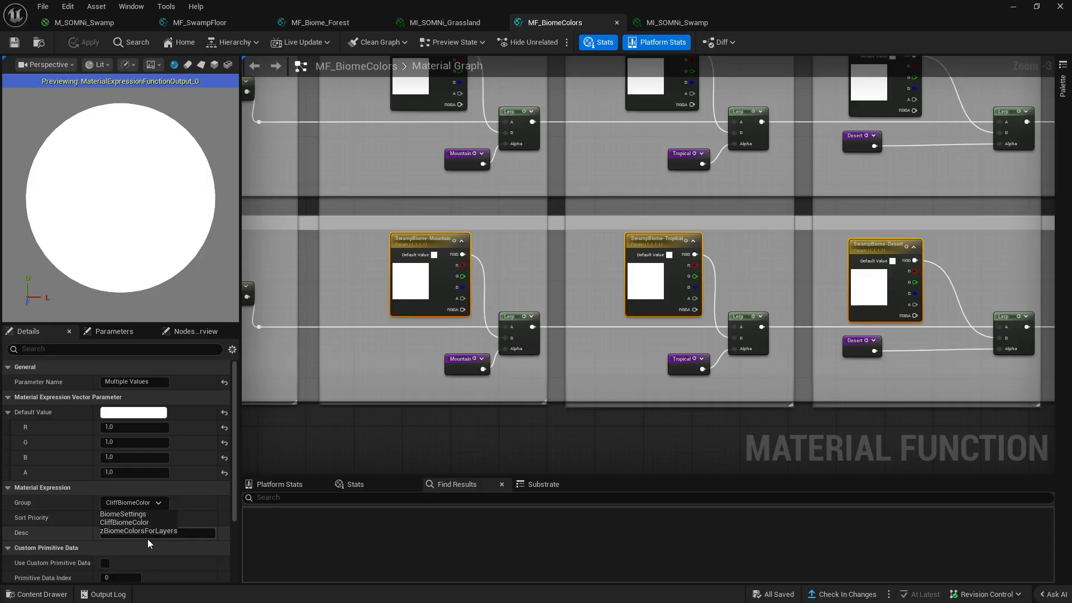
pyautogui.click(137, 530)
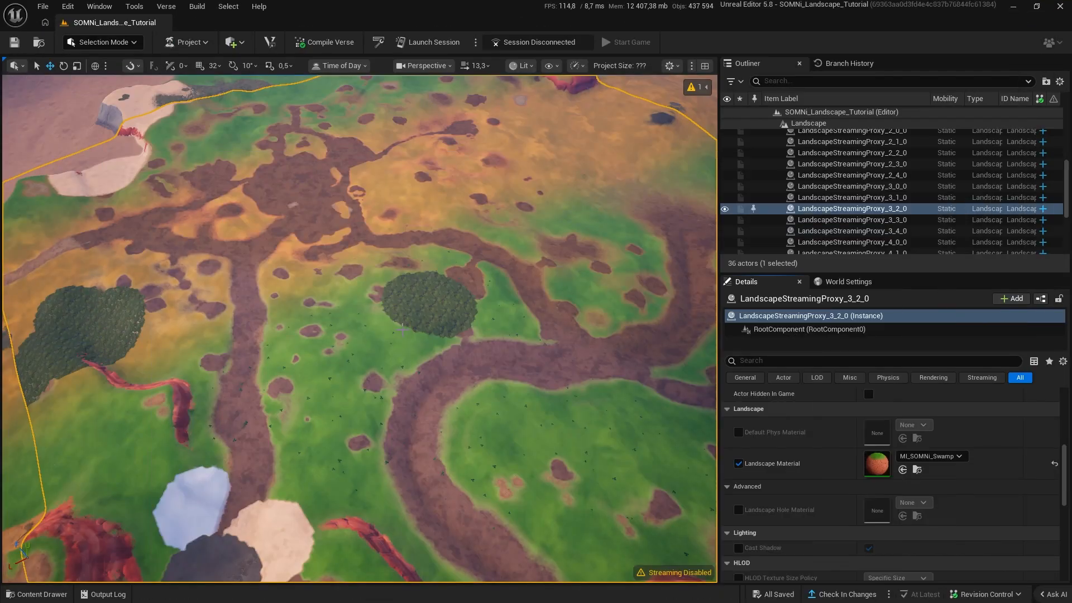
# - Review the swamp row in MF_BiomeColors from its constant node to the Swamp input chain, and look over the landscape in the level
pyautogui.hotkey('alt', 'Tab')
pyautogui.click(532, 23)
pyautogui.moveTo(793, 274); pyautogui.dragTo(964, 235, button='right')
pyautogui.scroll(3, 727, 229)
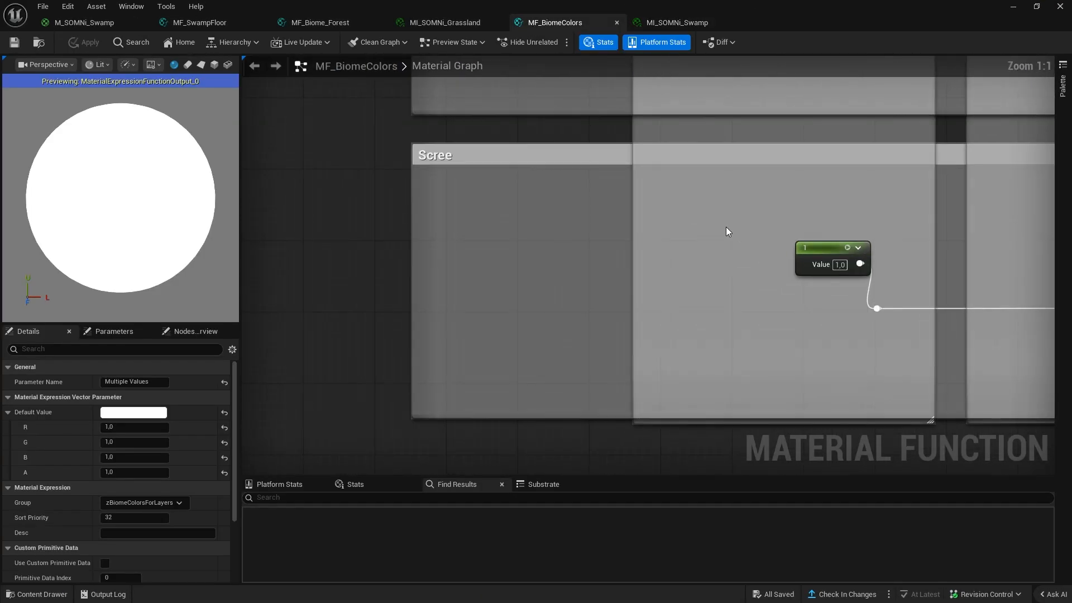
pyautogui.moveTo(727, 229); pyautogui.dragTo(461, 258, button='right')
pyautogui.moveTo(456, 235); pyautogui.dragTo(595, 326)
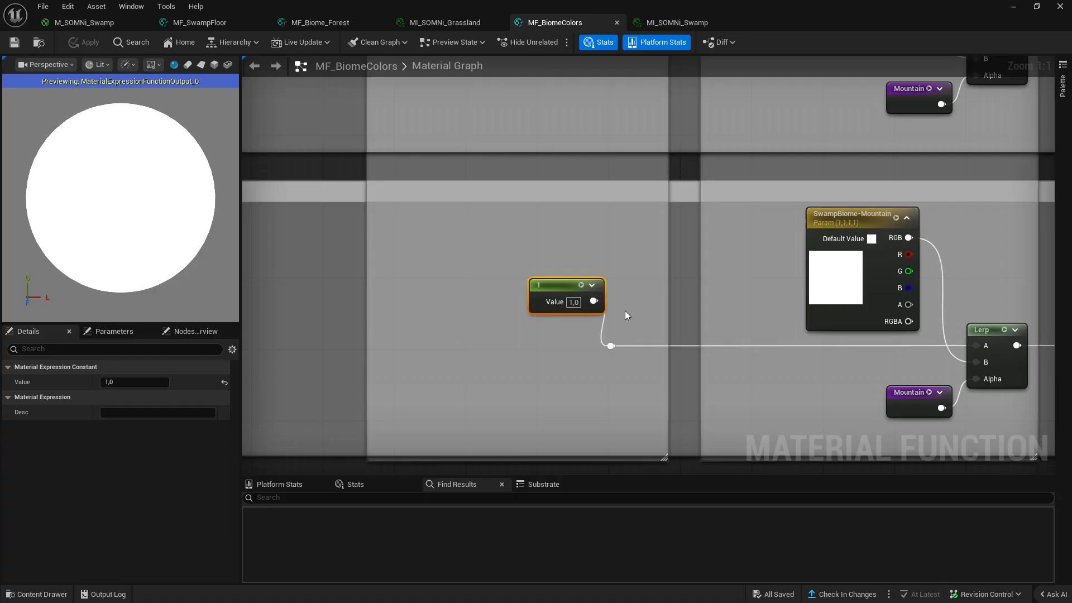
pyautogui.scroll(-7, 625, 311)
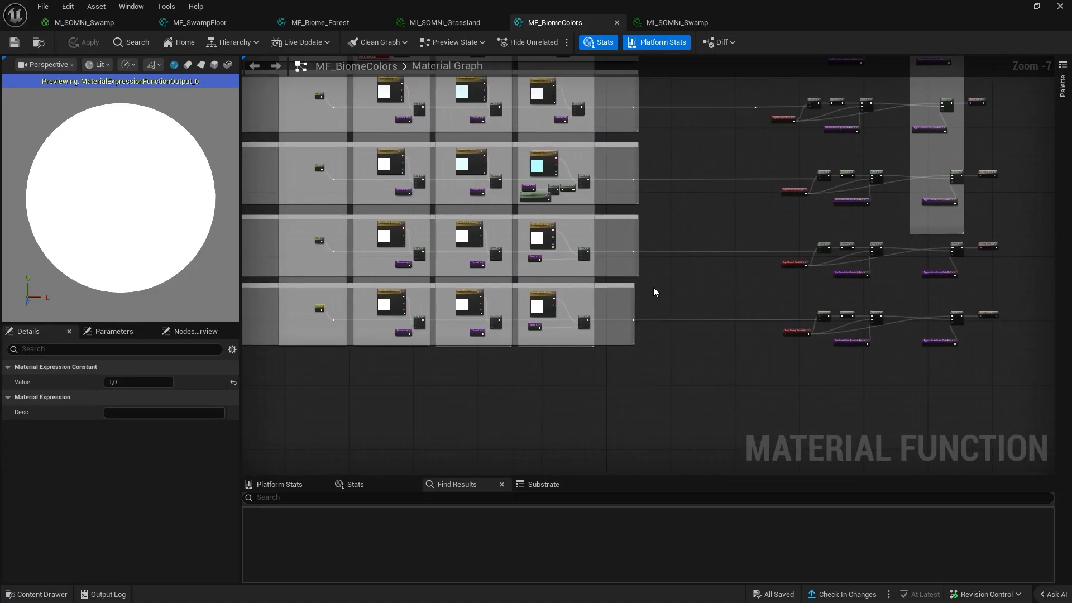
pyautogui.scroll(4, 801, 290)
pyautogui.scroll(-6, 743, 305)
pyautogui.moveTo(687, 310); pyautogui.dragTo(460, 192, button='right')
pyautogui.scroll(2, 504, 219)
pyautogui.scroll(3, 552, 199)
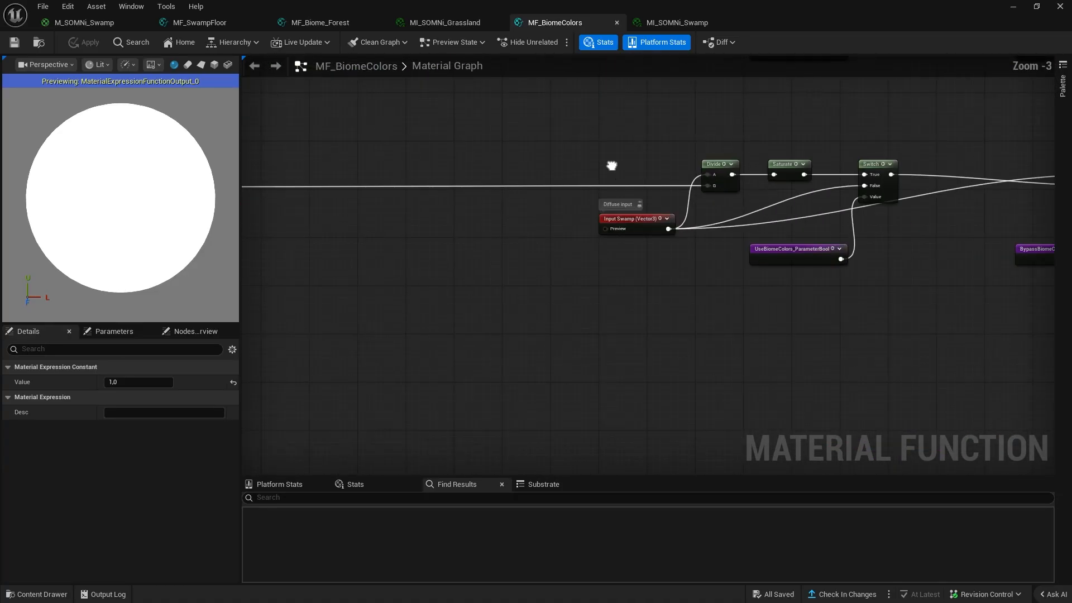
pyautogui.moveTo(613, 166); pyautogui.dragTo(575, 279, button='right')
pyautogui.scroll(-3, 430, 179)
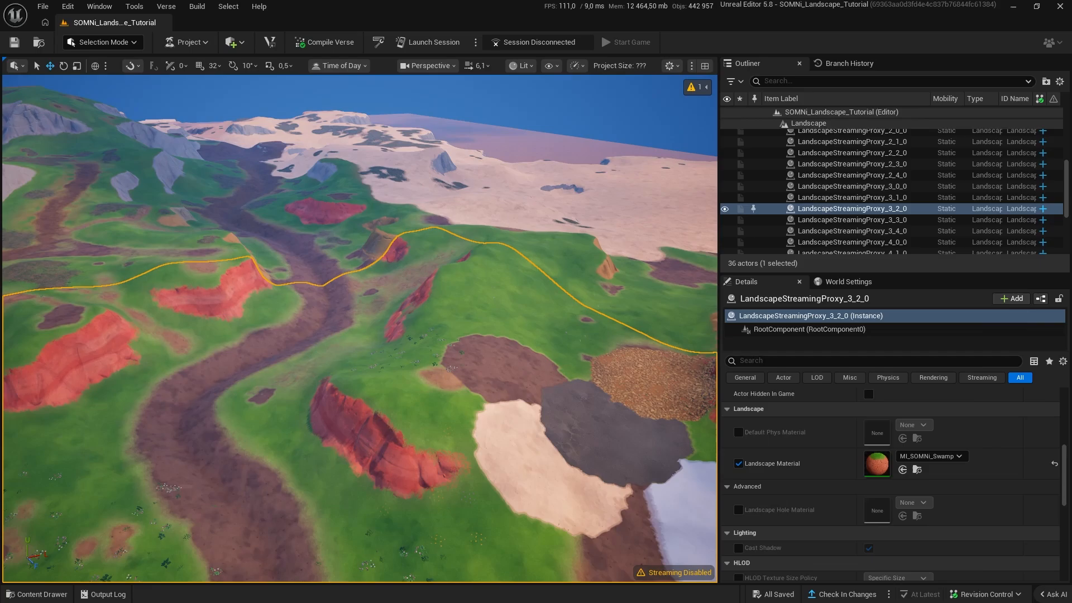
pyautogui.scroll(2, 382, 317)
pyautogui.moveTo(382, 317); pyautogui.dragTo(390, 419, button='right')
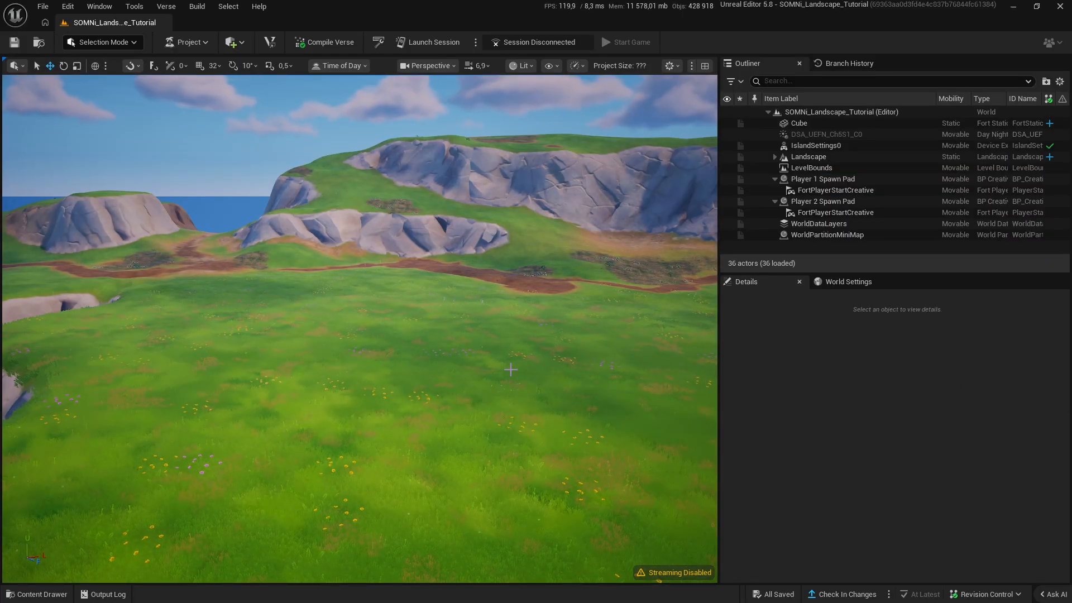
# - Open the FoliageGroups folder inside SOMNi/SOMNi_Landscape_v3 in the project content
pyautogui.click(22, 594)
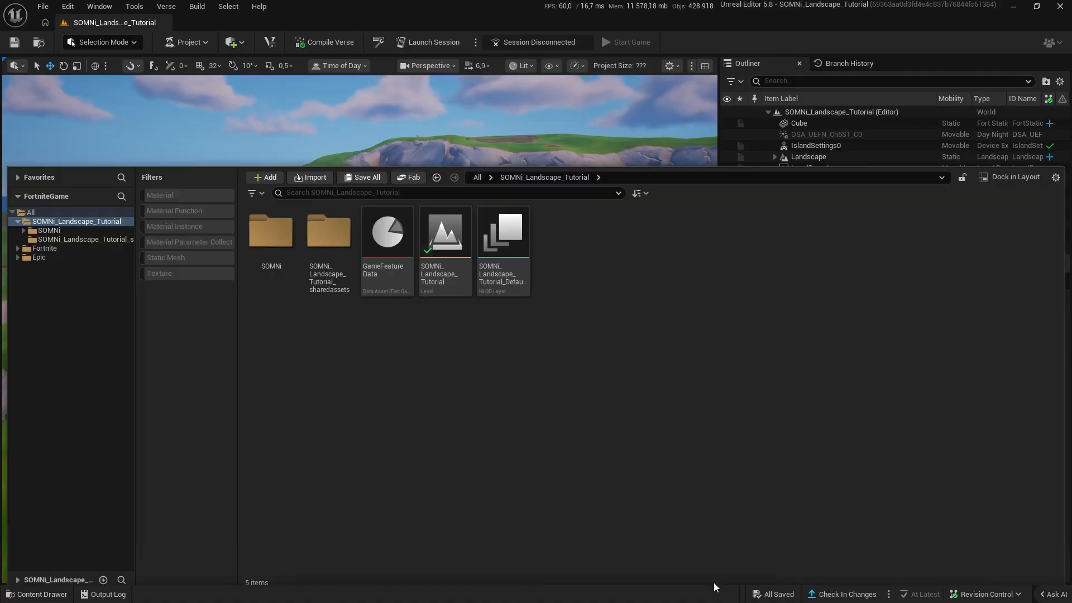
pyautogui.click(291, 252)
pyautogui.doubleClick(294, 223)
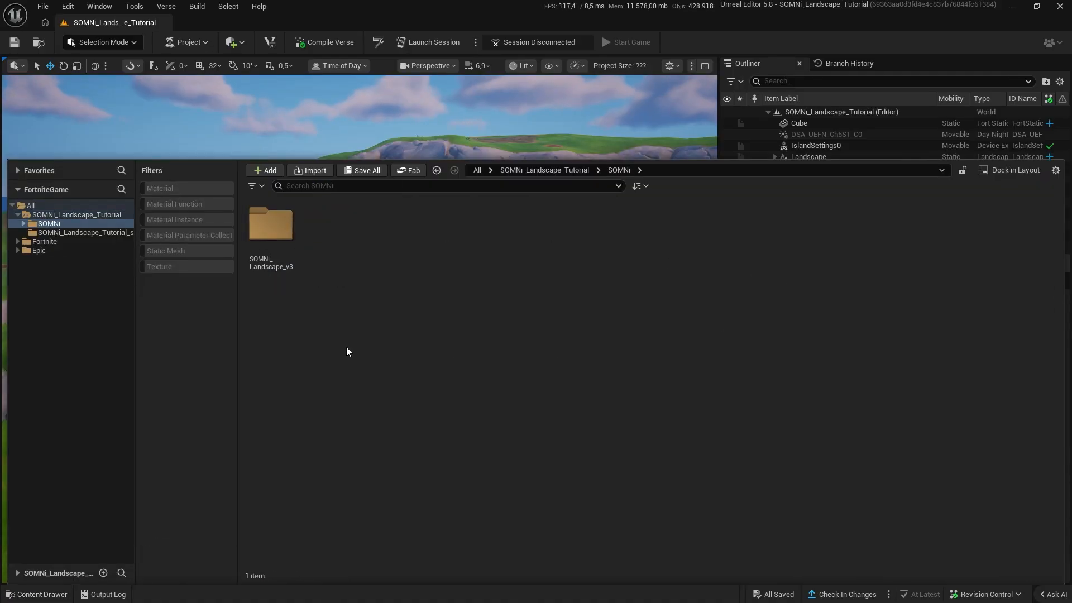
pyautogui.doubleClick(270, 224)
pyautogui.click(306, 233)
pyautogui.doubleClick(307, 234)
pyautogui.rightClick(711, 472)
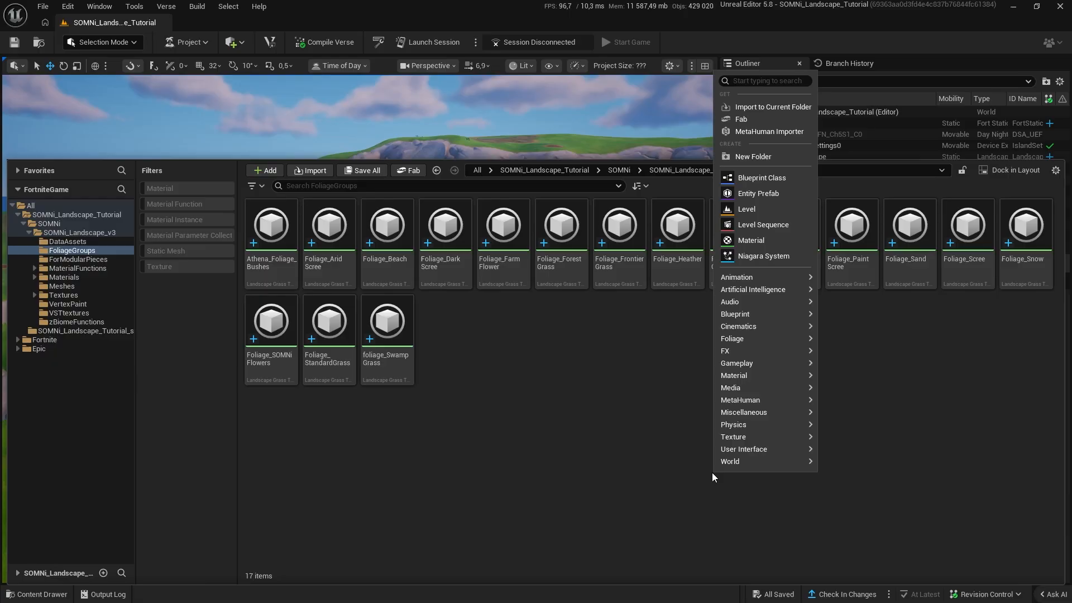
pyautogui.click(419, 338)
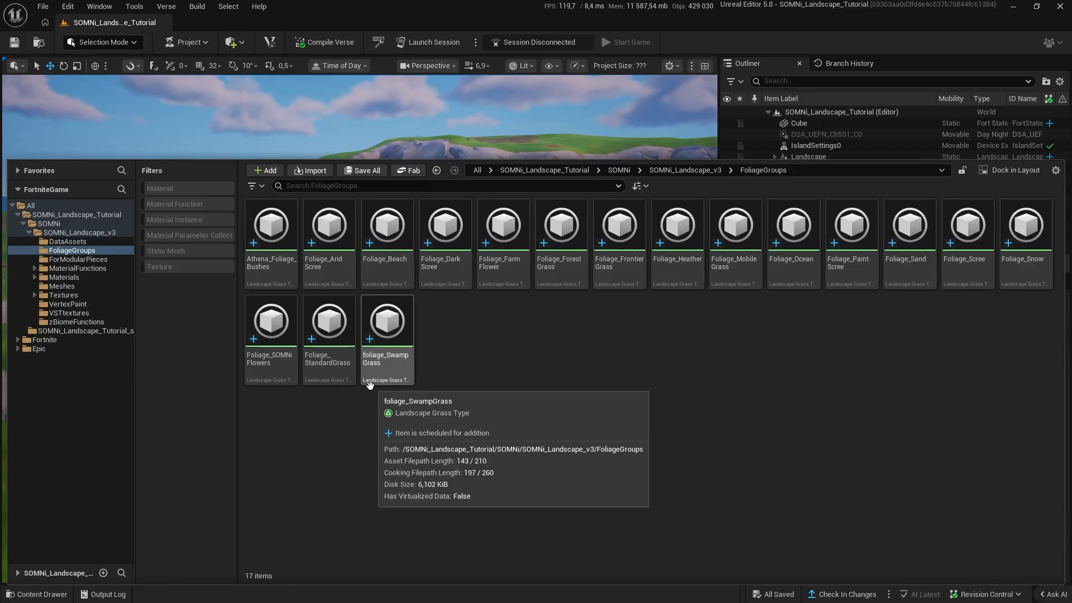
# - Duplicate the Foliage_SOMNiFlowers grass type and name the copy Foliage_MyFlowers
pyautogui.click(264, 347)
pyautogui.hotkey('ctrl', 'd')
pyautogui.press('BackSpace')
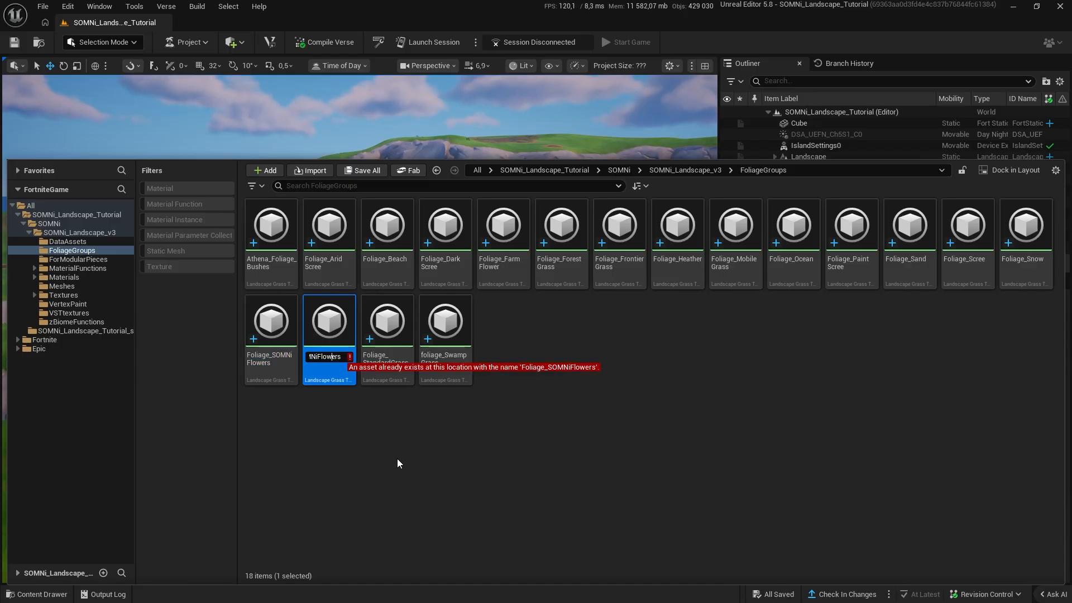
pyautogui.press('Left')
pyautogui.press('Left')
pyautogui.press('Left')
pyautogui.press('Left')
pyautogui.press('BackSpace')
pyautogui.press('BackSpace')
pyautogui.press('BackSpace')
pyautogui.press('BackSpace')
pyautogui.press('BackSpace')
pyautogui.write('M')
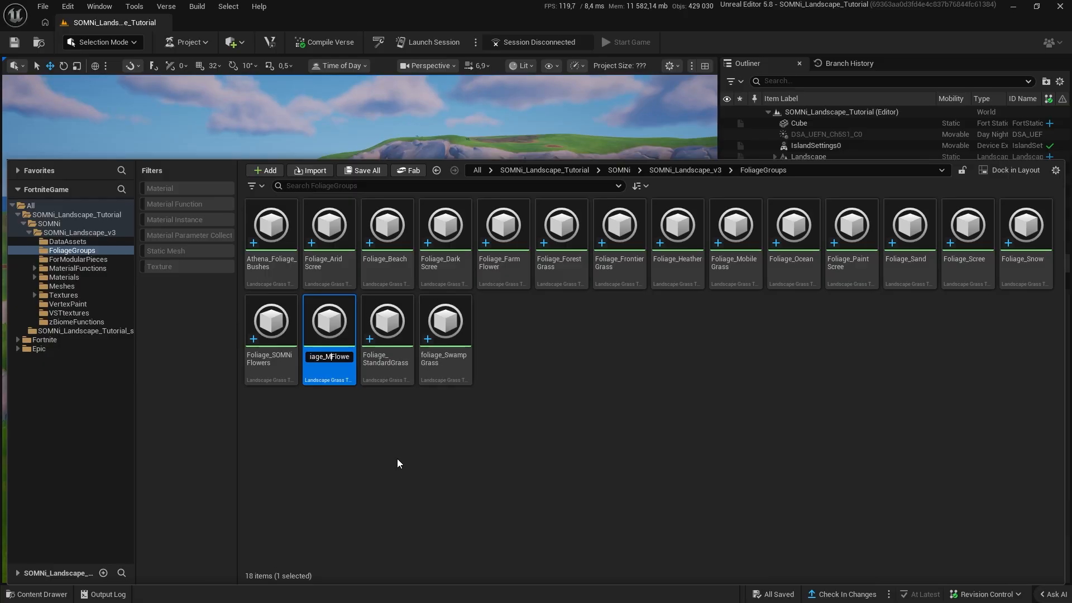
pyautogui.write('y')
pyautogui.press('Return')
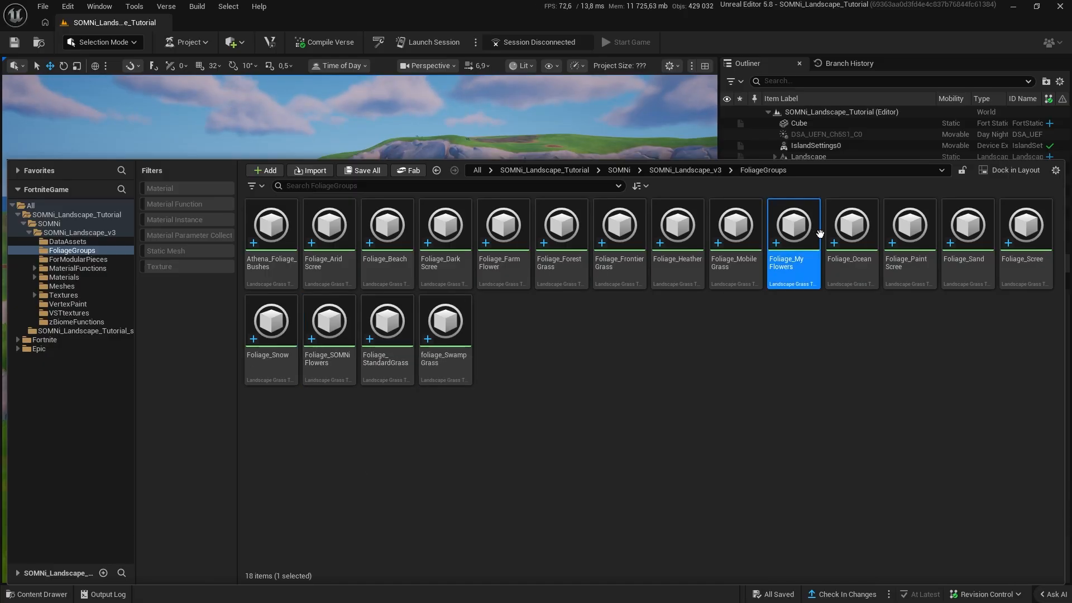
# - Open the Foliage_MyFlowers grass type and delete every grass variety except Index 0
pyautogui.doubleClick(788, 255)
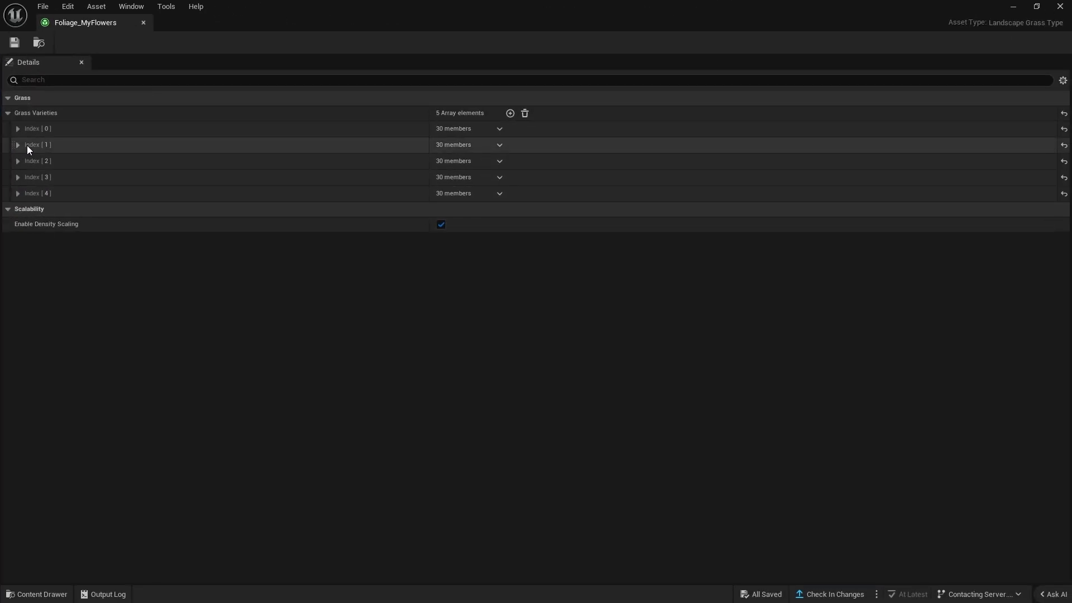
pyautogui.click(499, 144)
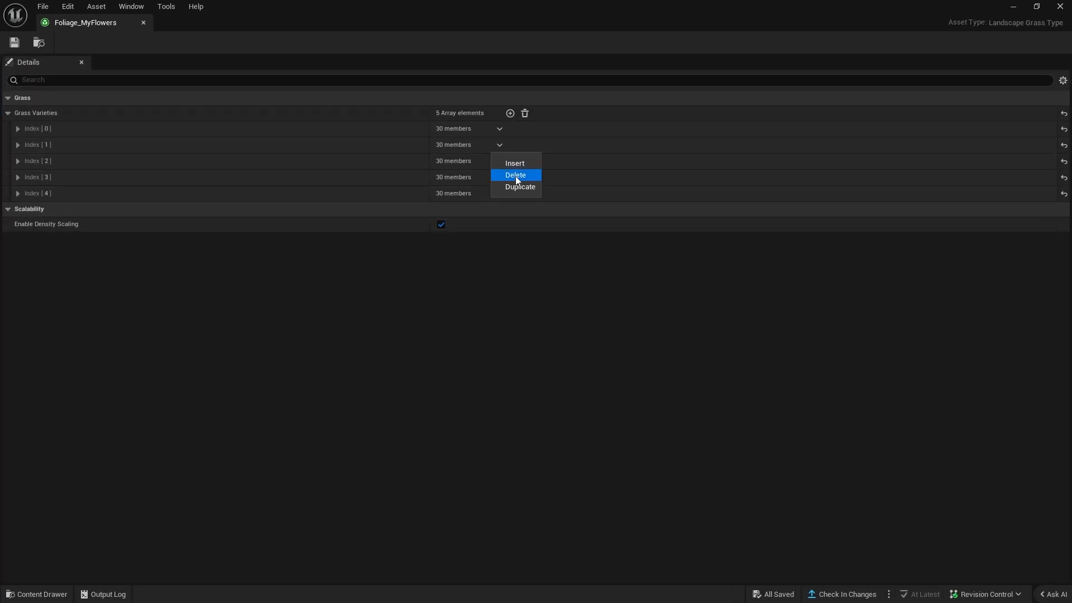
pyautogui.click(516, 175)
pyautogui.click(500, 146)
pyautogui.click(515, 175)
pyautogui.click(499, 144)
pyautogui.click(515, 175)
pyautogui.click(499, 144)
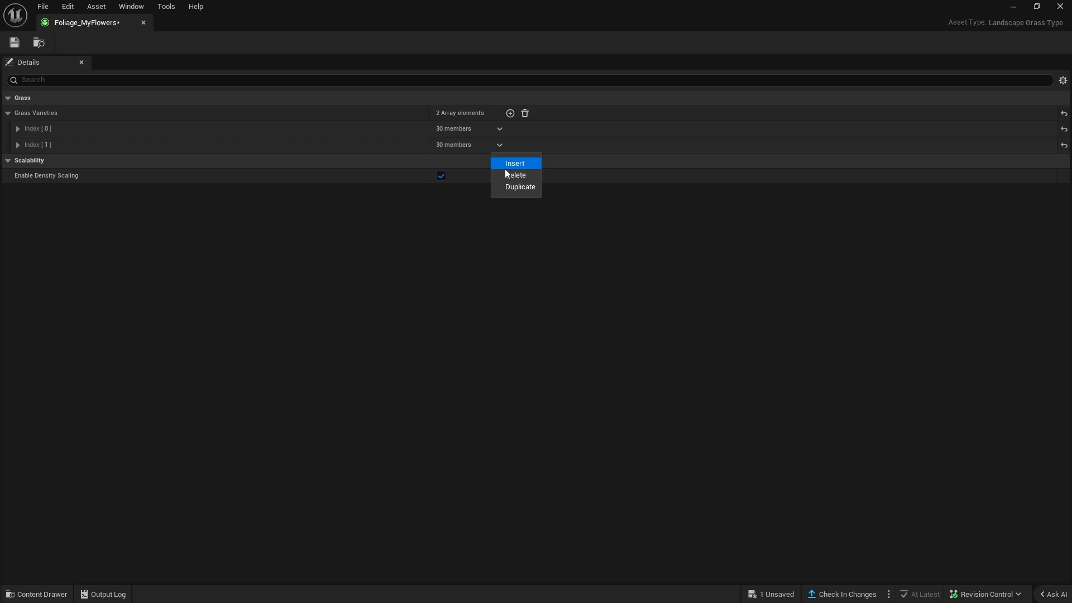
pyautogui.click(515, 175)
# - Set the grass mesh of the remaining variety in Foliage_MyFlowers to SM_Hermes_Wildflower from the Meshes folder
pyautogui.click(18, 128)
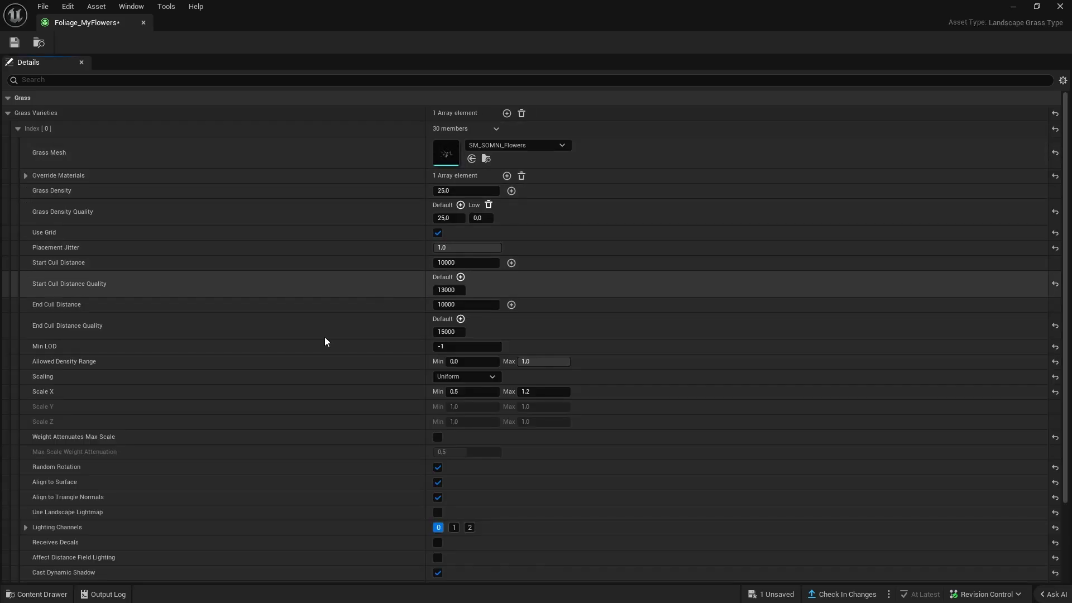
pyautogui.hotkey('ctrl', 'space')
pyautogui.click(61, 496)
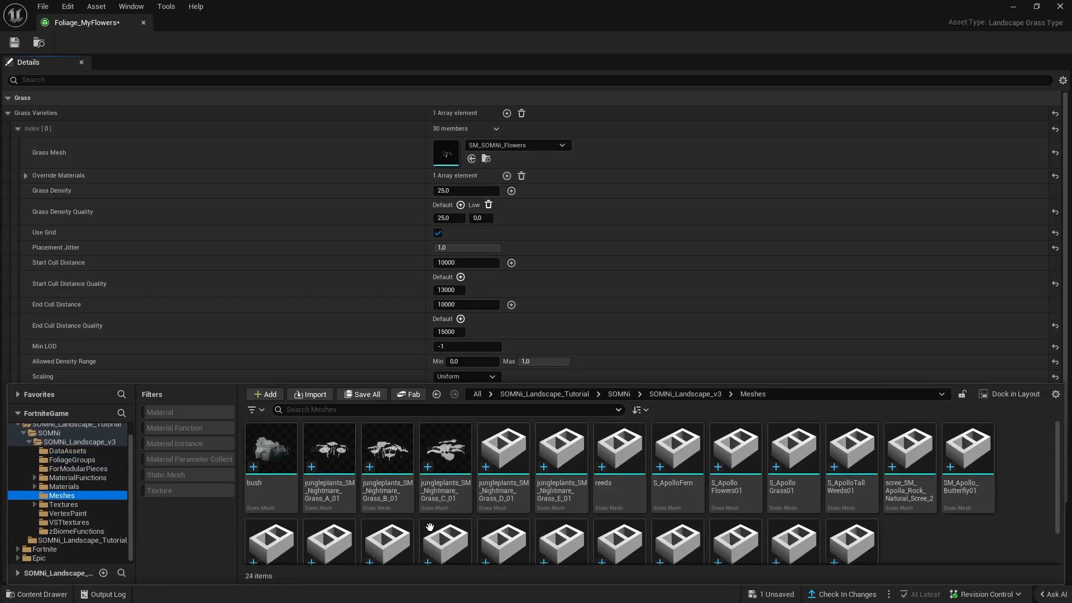
pyautogui.scroll(-1, 591, 504)
pyautogui.click(734, 500)
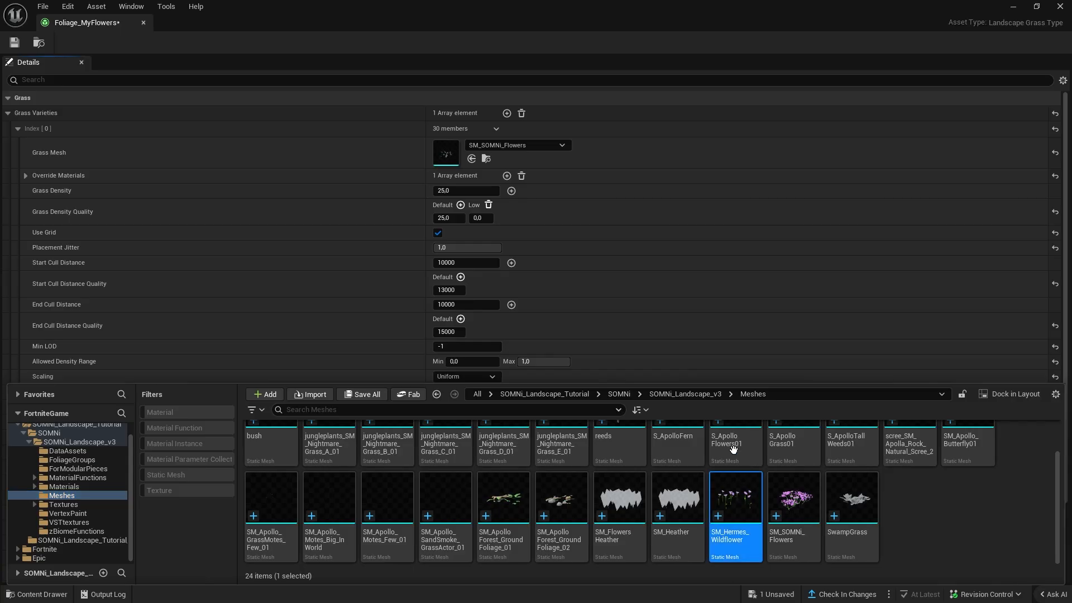
pyautogui.click(486, 159)
# - Duplicate the MI_Apermes_Flowers material instance in Materials/HermesFlowers and name the copy MI_Apermes_Flowers_Paint
pyautogui.click(25, 176)
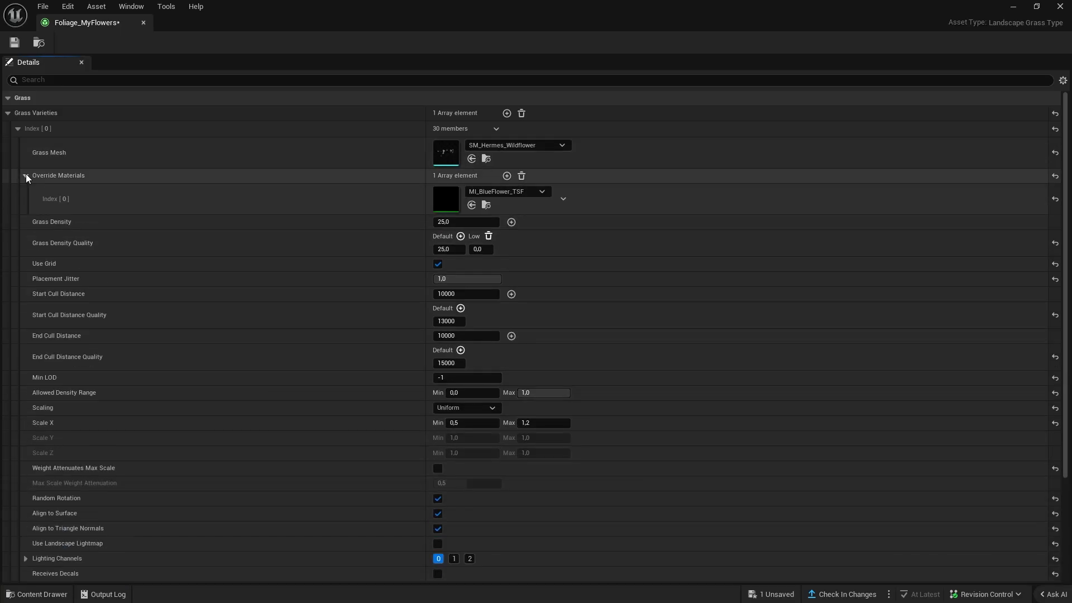
pyautogui.click(486, 205)
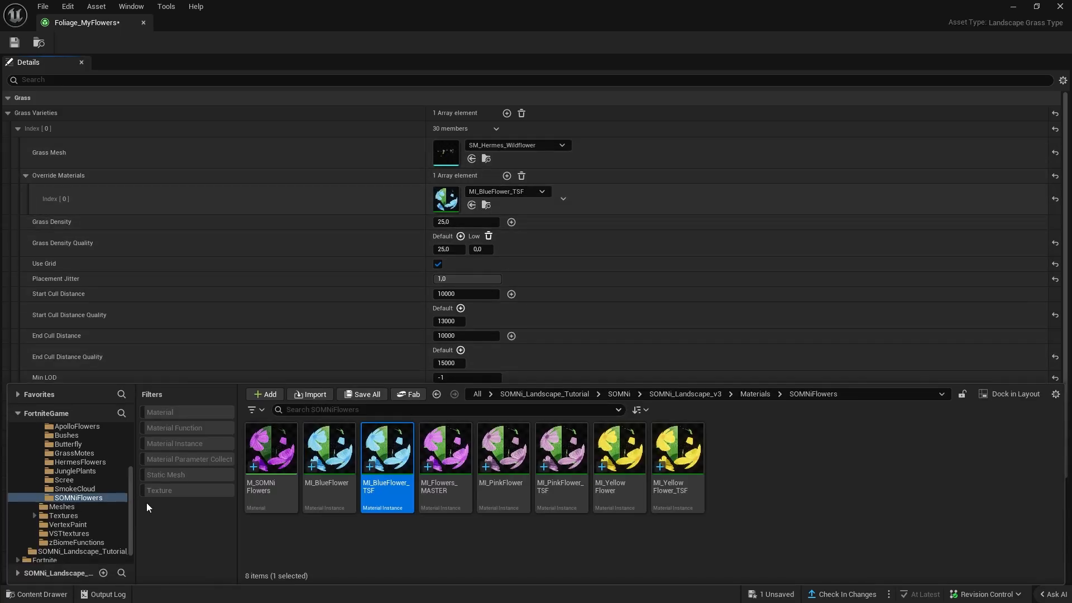
pyautogui.scroll(1, 97, 481)
pyautogui.click(92, 490)
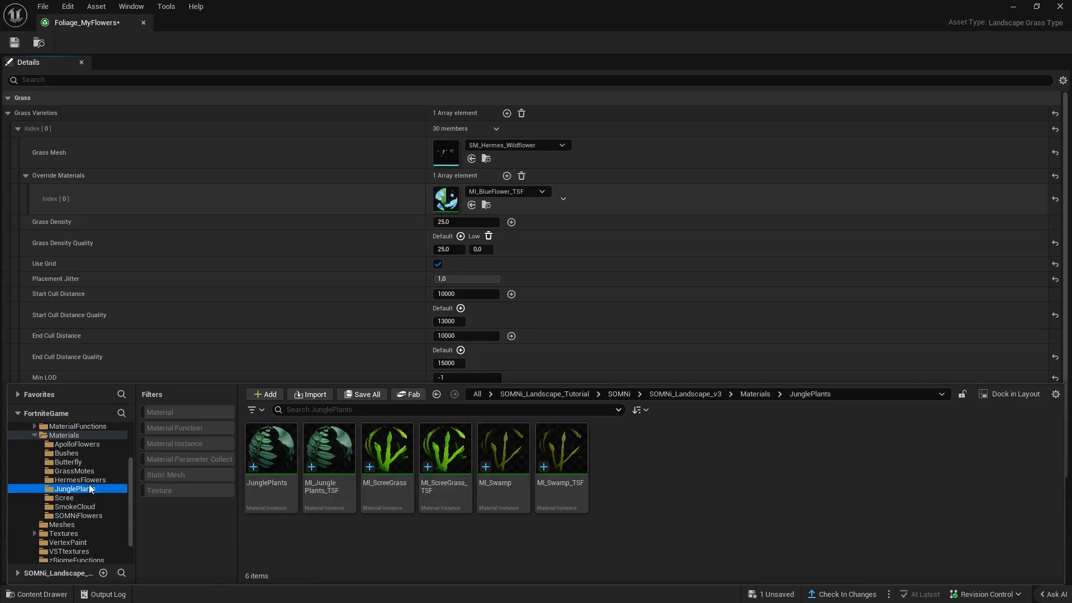
pyautogui.click(88, 481)
pyautogui.click(342, 495)
pyautogui.hotkey('ctrl', 'd')
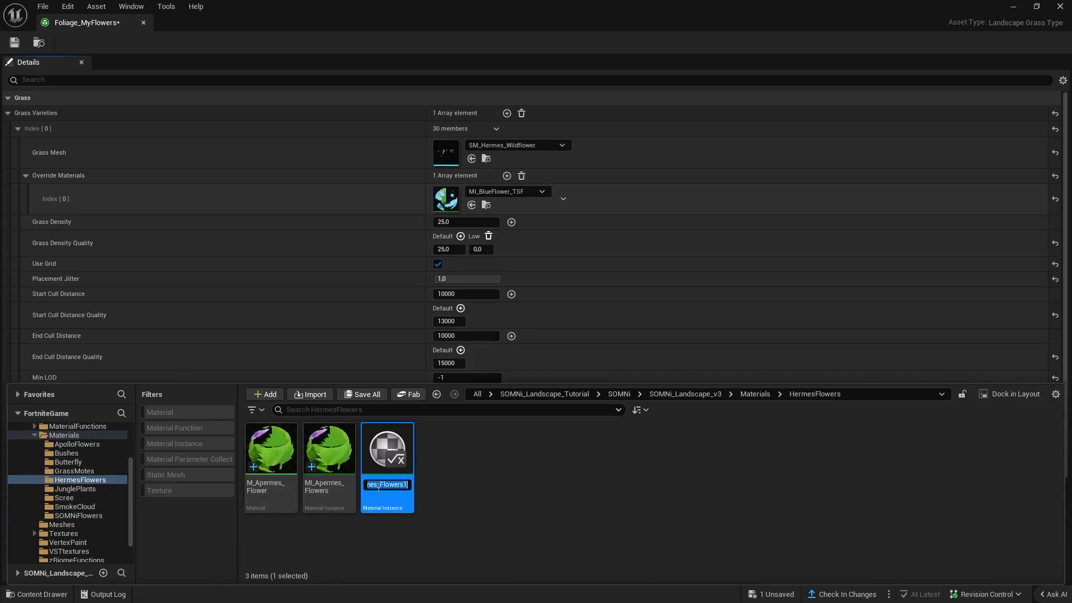
pyautogui.press('BackSpace')
pyautogui.write('_Paint')
pyautogui.press('Return')
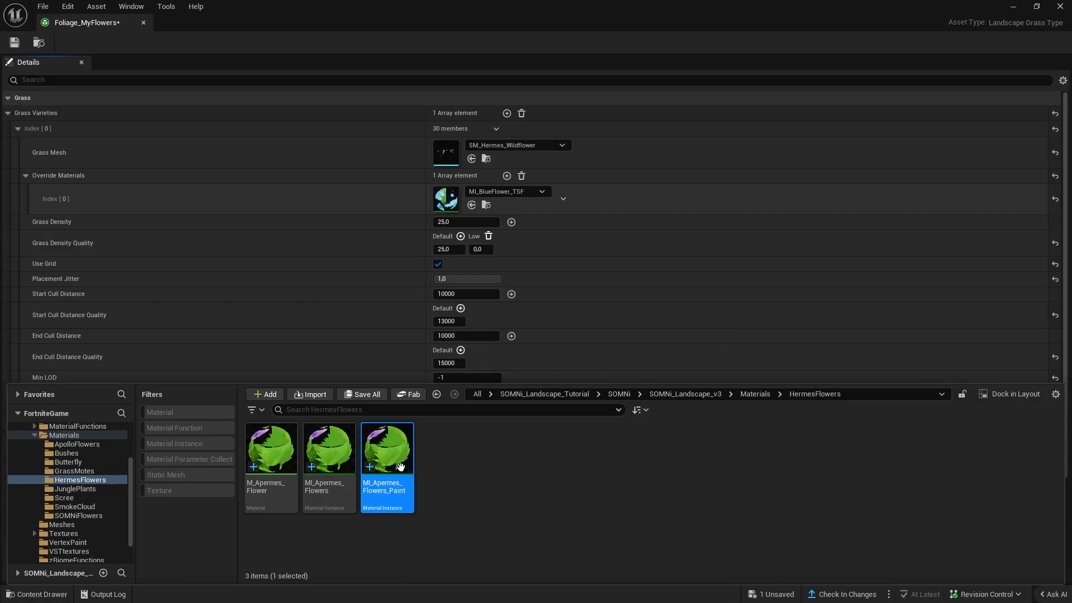
# - In MI_Apermes_Flowers_Paint, enable the FlowerColor B override and set FlowerColor A to a bright orange-red with R 1.0
pyautogui.doubleClick(401, 468)
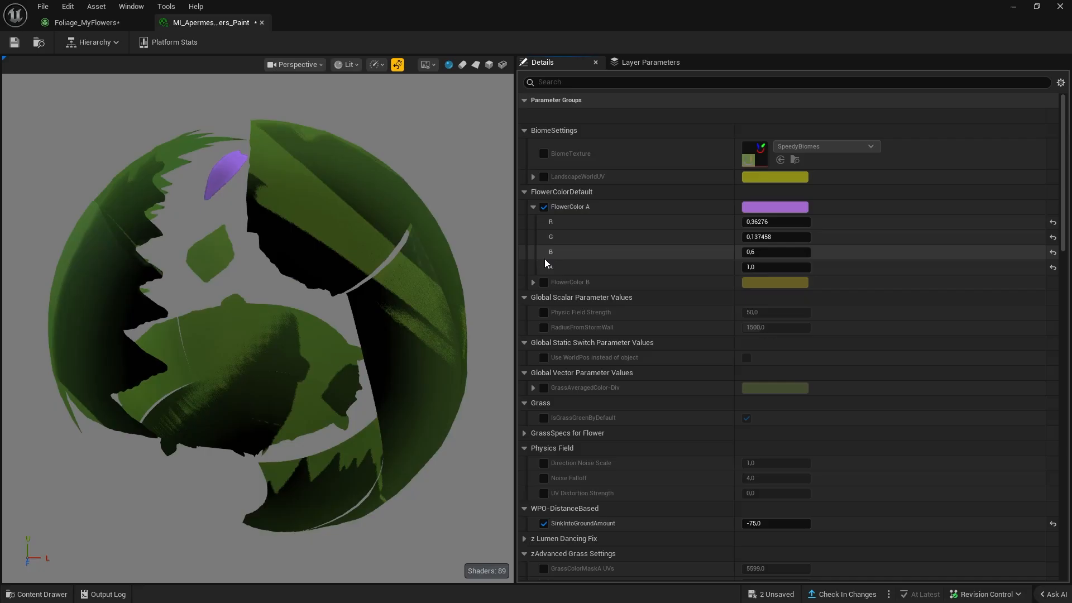
pyautogui.click(544, 282)
pyautogui.click(790, 208)
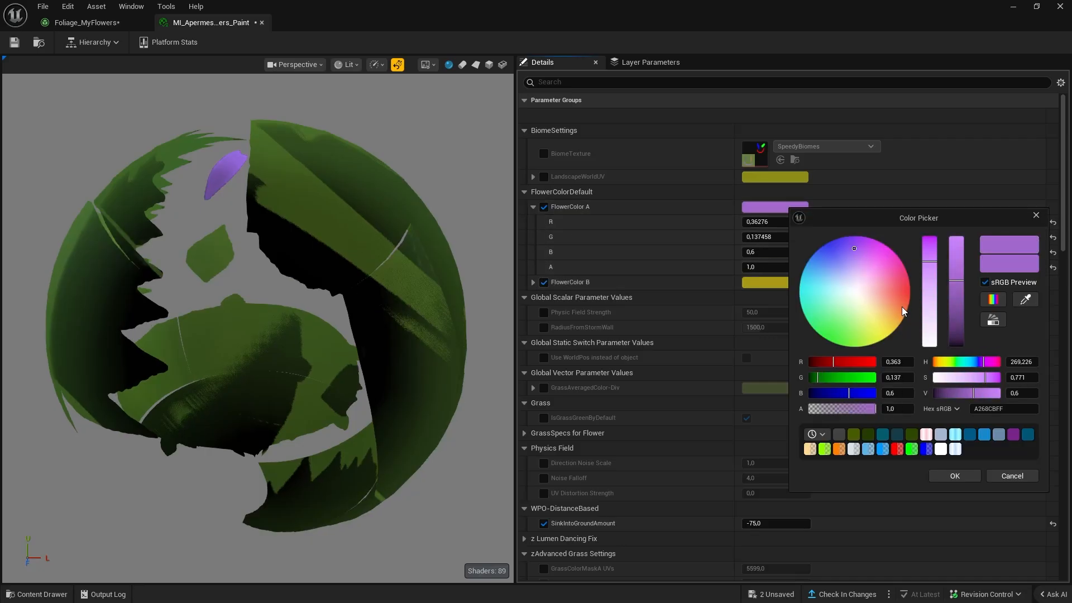
pyautogui.moveTo(903, 311); pyautogui.dragTo(911, 294)
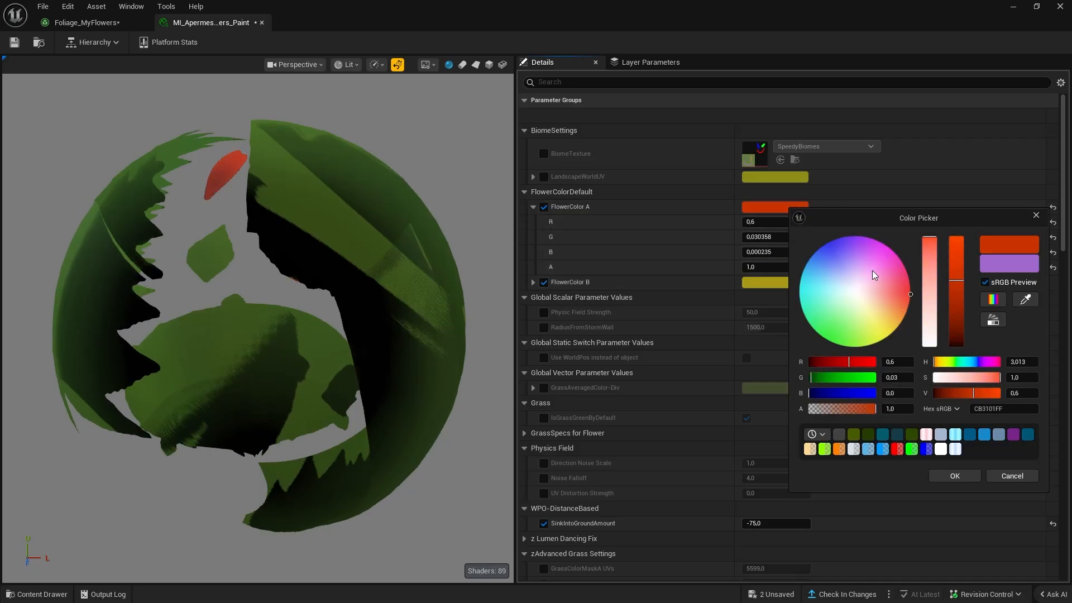
pyautogui.click(953, 478)
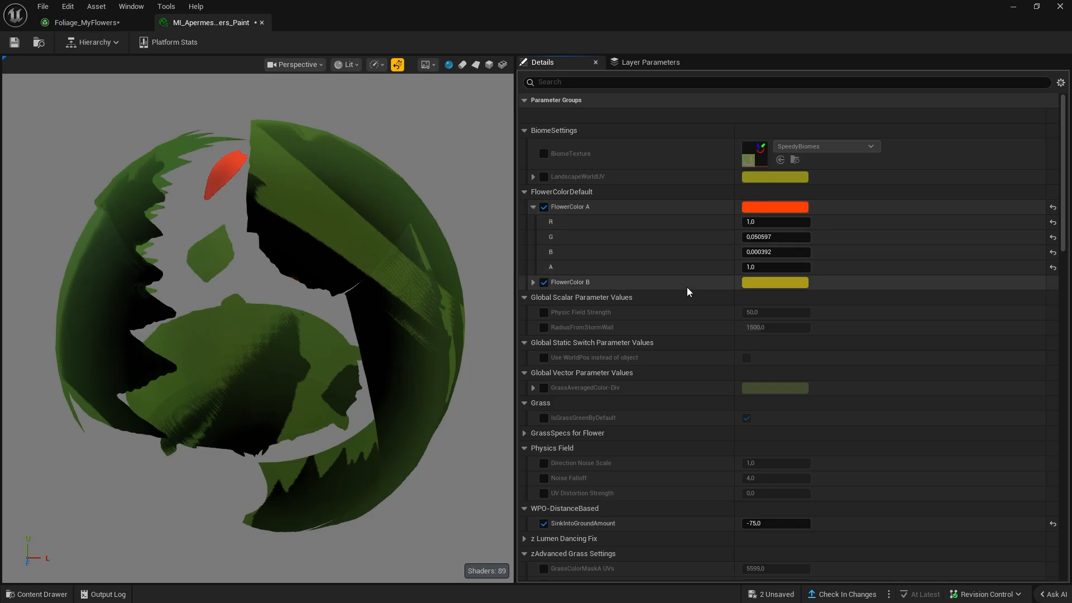
# - Set FlowerColor B to a saturated pink and save the MI_Apermes_Flowers_Paint material instance
pyautogui.click(776, 283)
pyautogui.moveTo(887, 338); pyautogui.dragTo(899, 353)
pyautogui.click(945, 550)
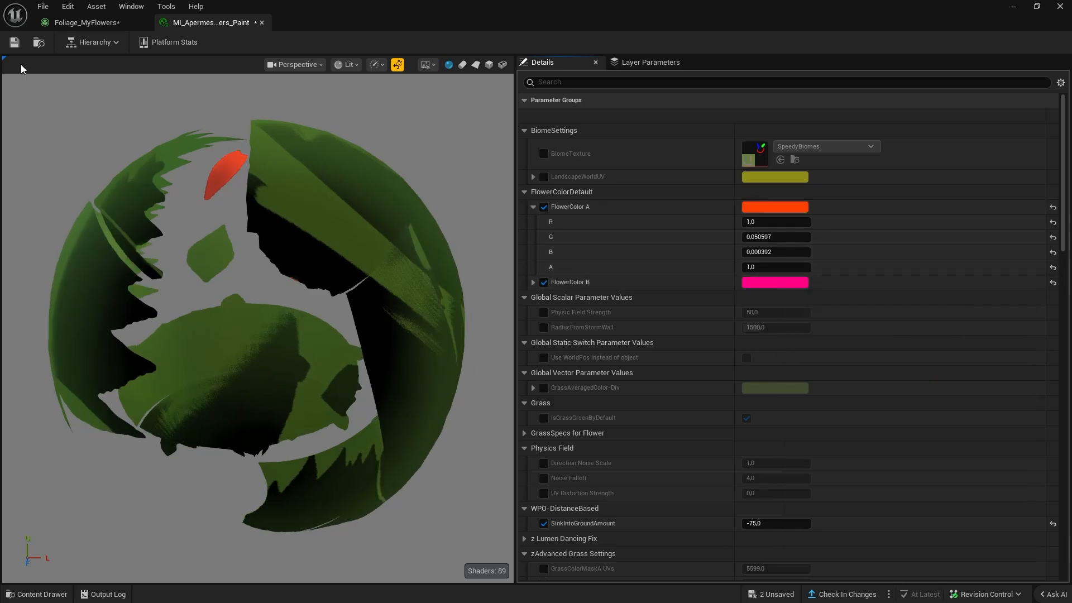
pyautogui.click(15, 43)
# - Assign MI_Apermes_Flowers_Paint as the override material of the variety in Foliage_MyFlowers and save the grass type
pyautogui.click(84, 22)
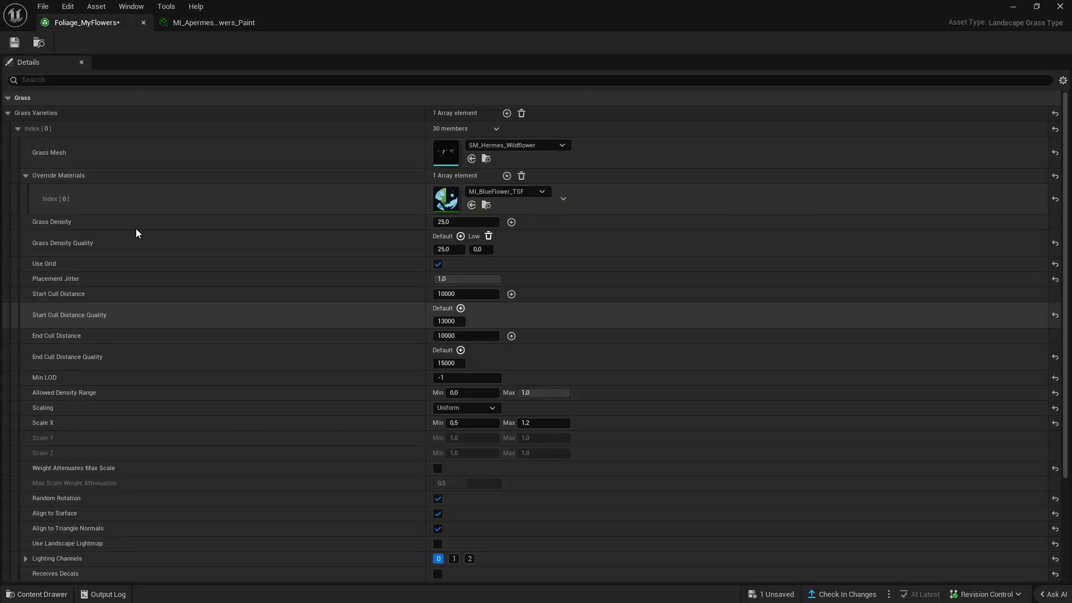
pyautogui.click(215, 25)
pyautogui.click(73, 27)
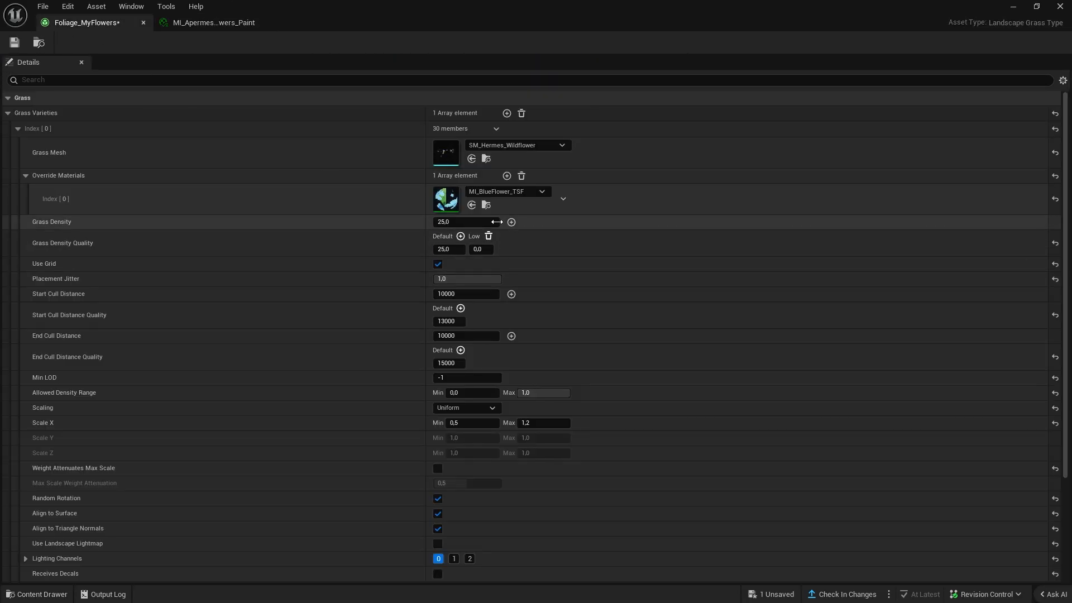
pyautogui.click(471, 206)
pyautogui.click(15, 44)
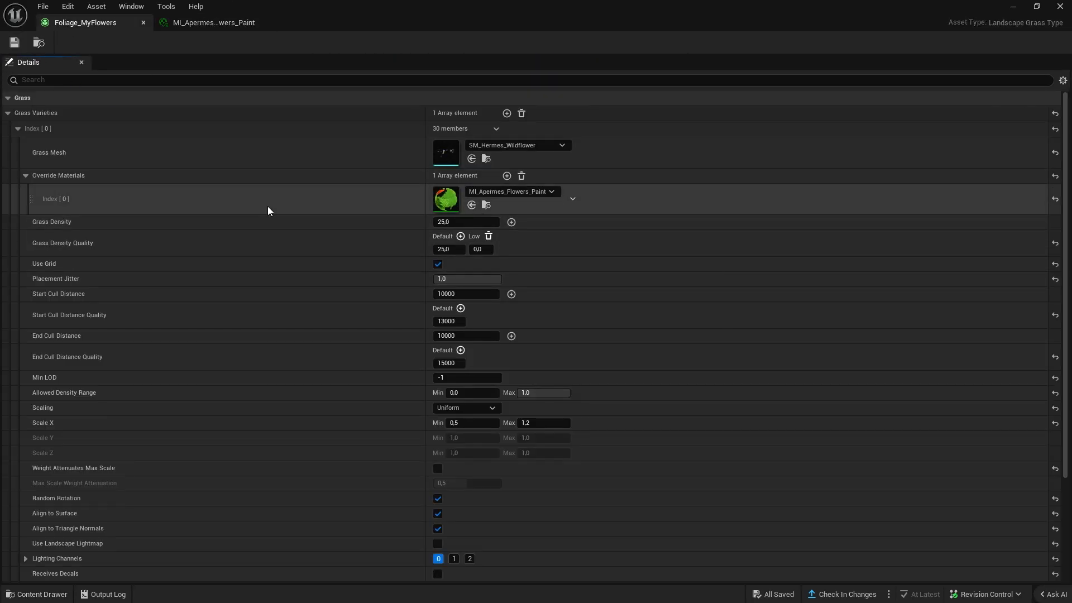
# - Open Foliage_Heather from the FoliageGroups folder and check the grass density of its Index 0 variety
pyautogui.hotkey('ctrl', 'space')
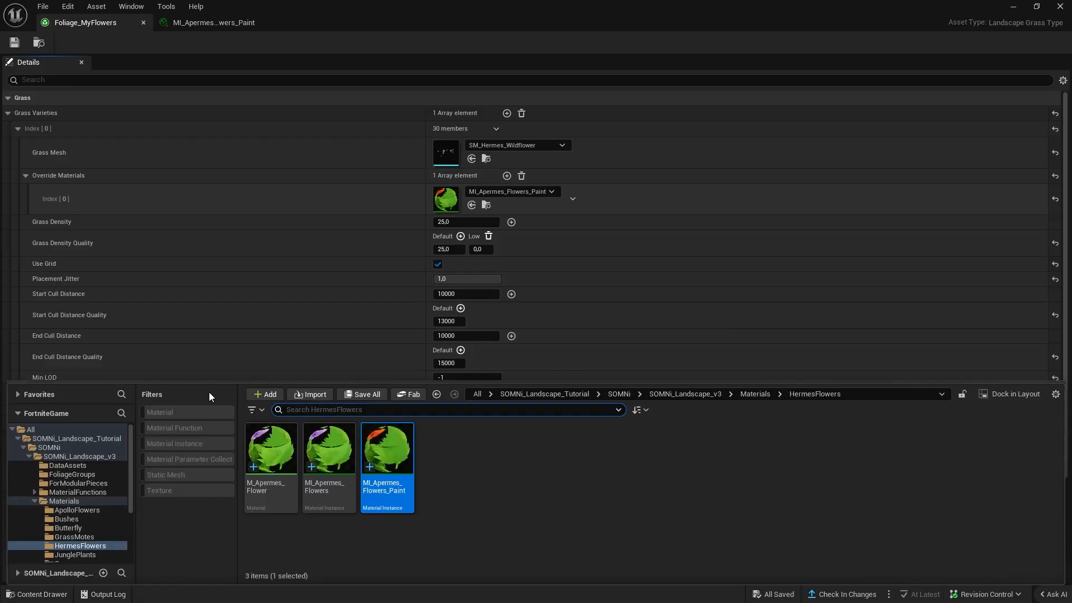
pyautogui.click(87, 474)
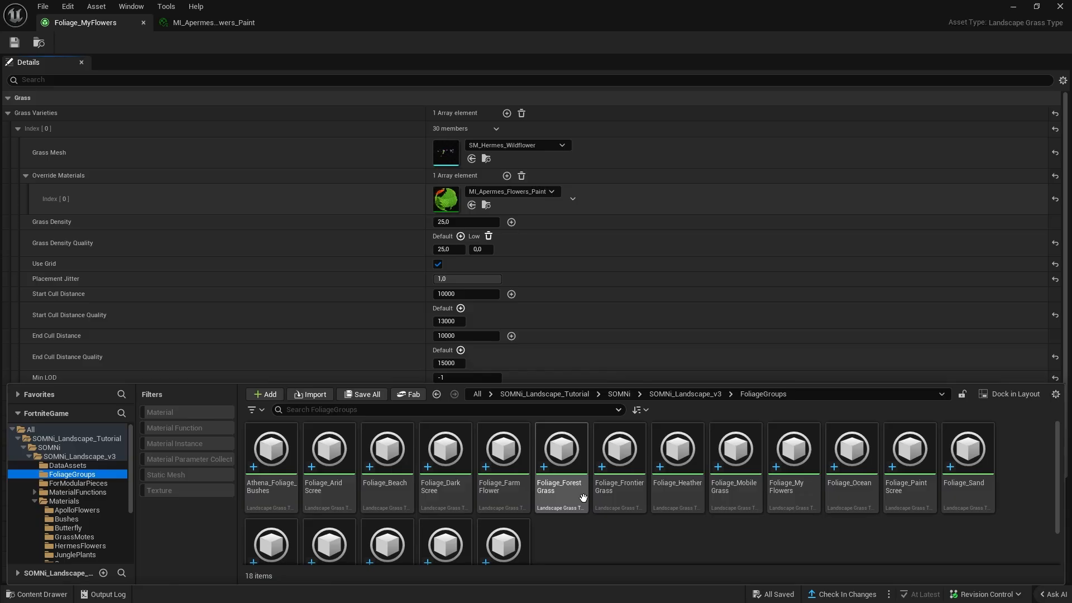
pyautogui.doubleClick(677, 455)
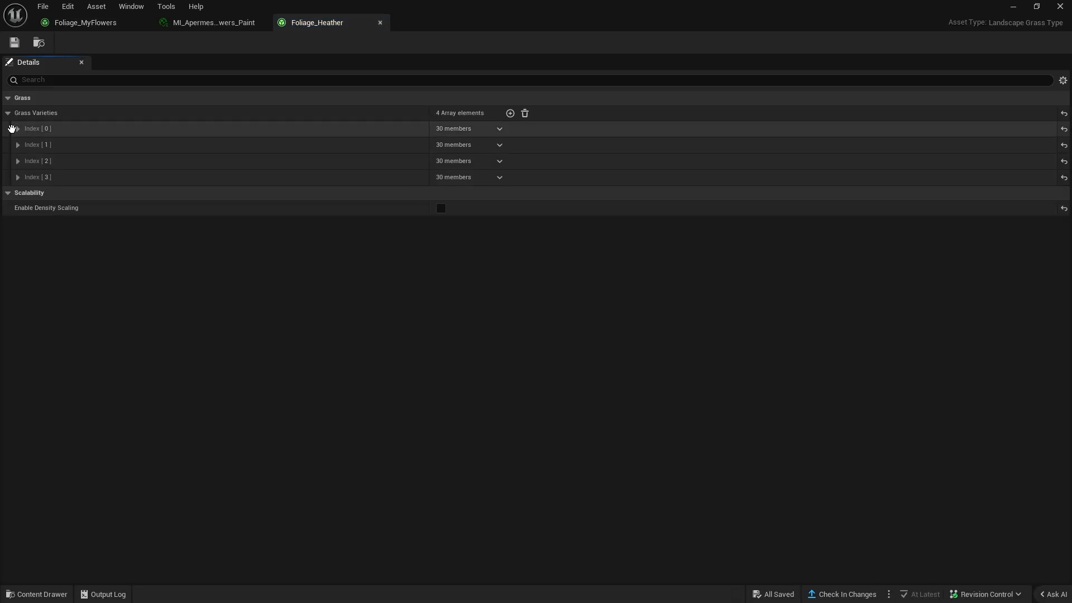
pyautogui.click(13, 129)
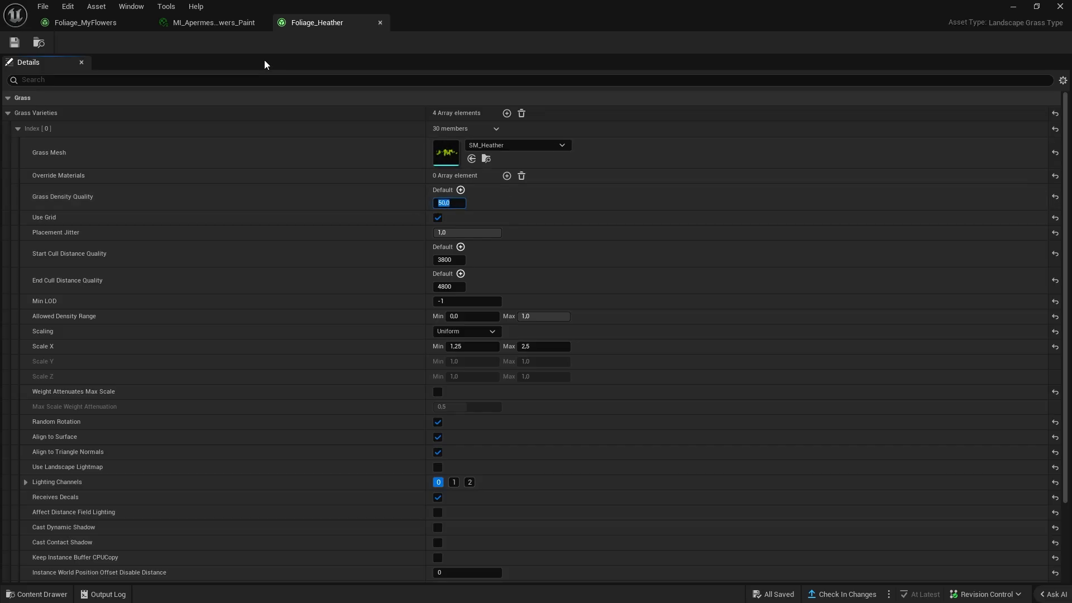
# - Set Grass Density and the default Grass Density Quality of Foliage_MyFlowers to 50, close Foliage_Heather and save
pyautogui.click(246, 23)
pyautogui.click(112, 27)
pyautogui.moveTo(111, 31); pyautogui.dragTo(223, 25)
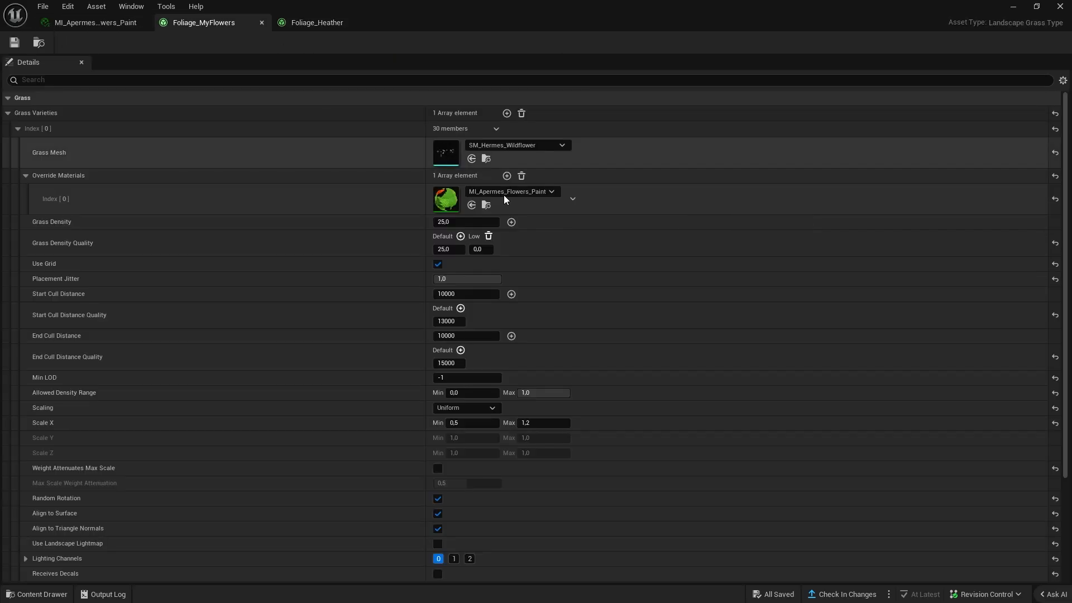
pyautogui.press('Return')
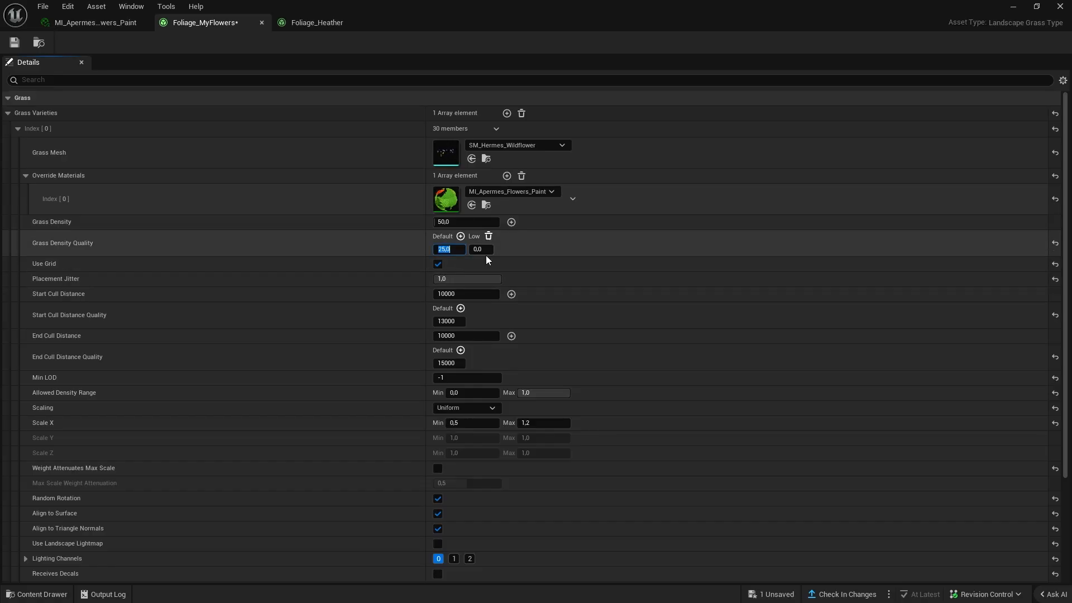
pyautogui.click(335, 24)
pyautogui.click(380, 22)
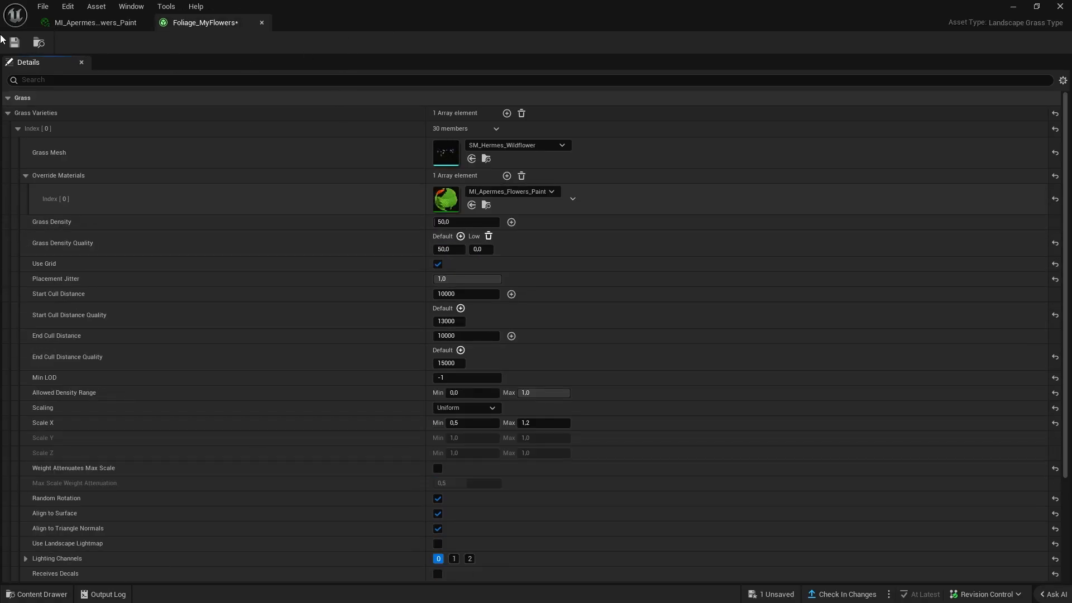
pyautogui.hotkey('ctrl', 's')
# - Turn Enable Density Scaling off and back on for Foliage_MyFlowers, and save the grass type
pyautogui.scroll(-3, 545, 373)
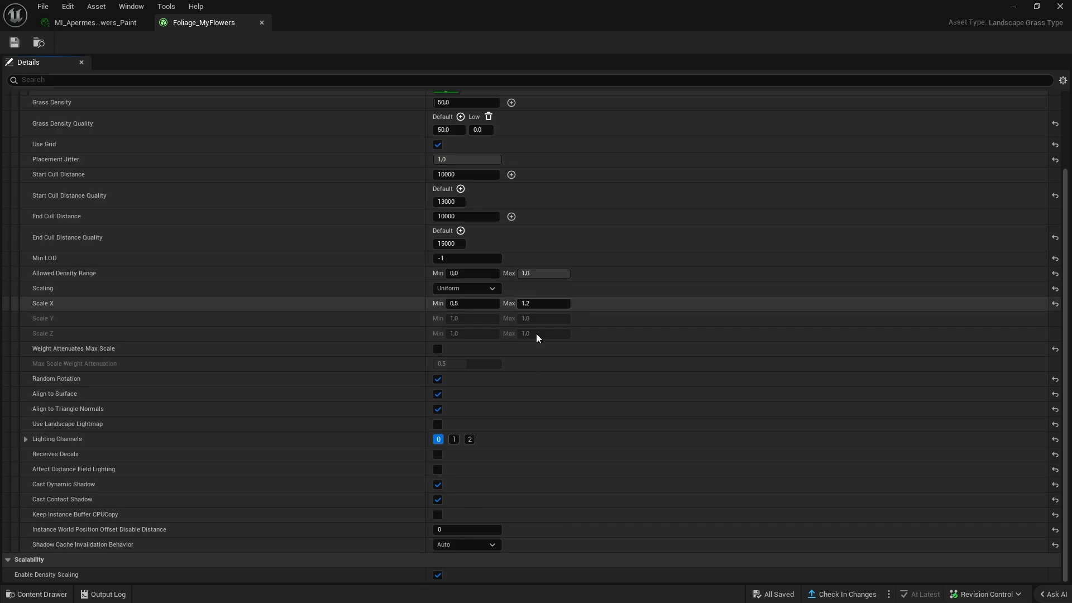
pyautogui.click(438, 574)
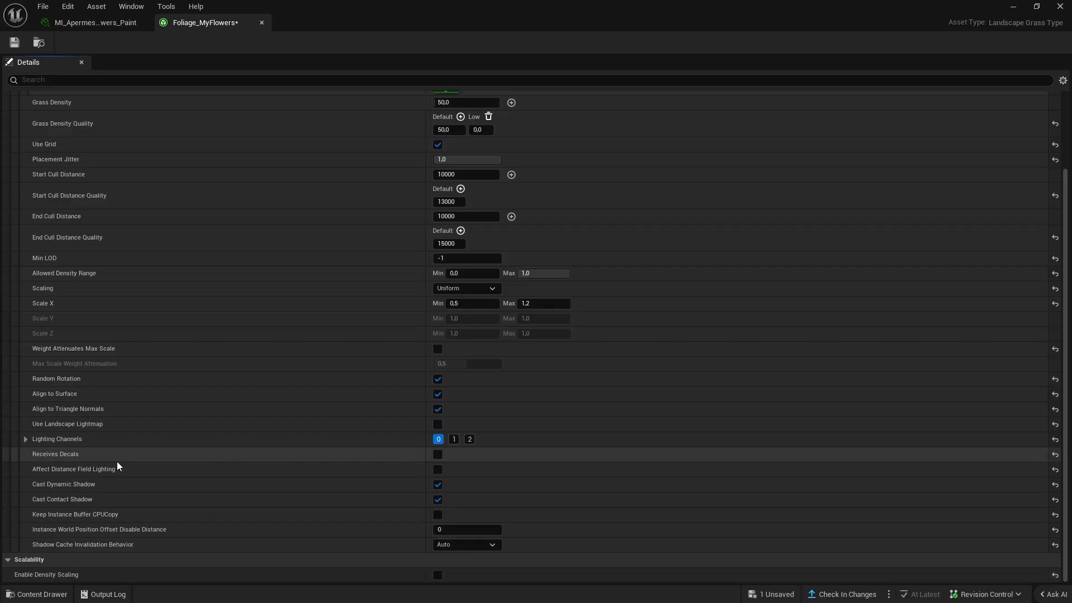
pyautogui.click(438, 574)
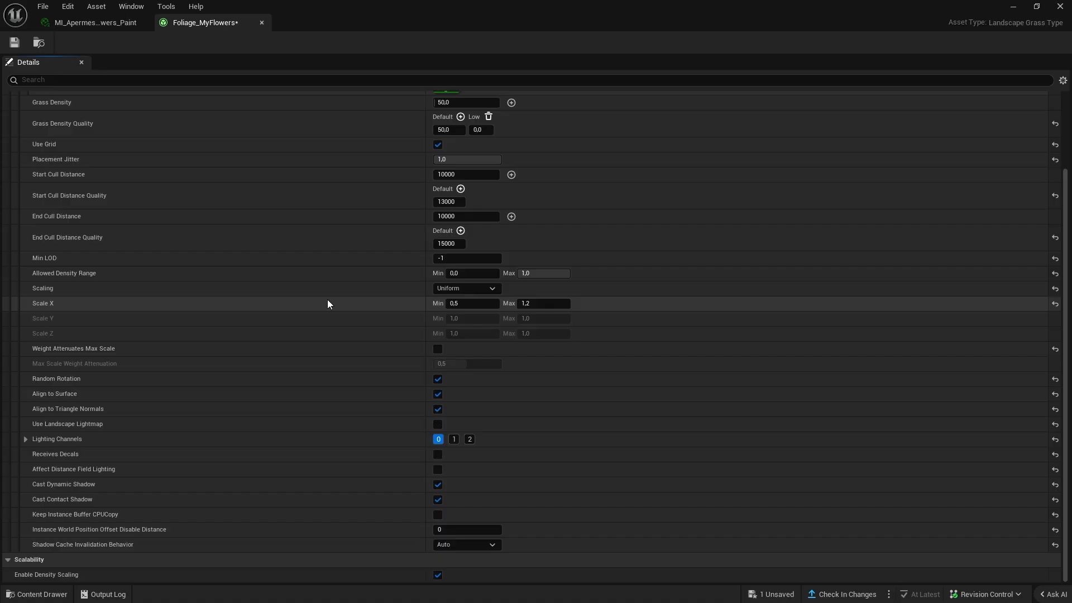
pyautogui.click(15, 42)
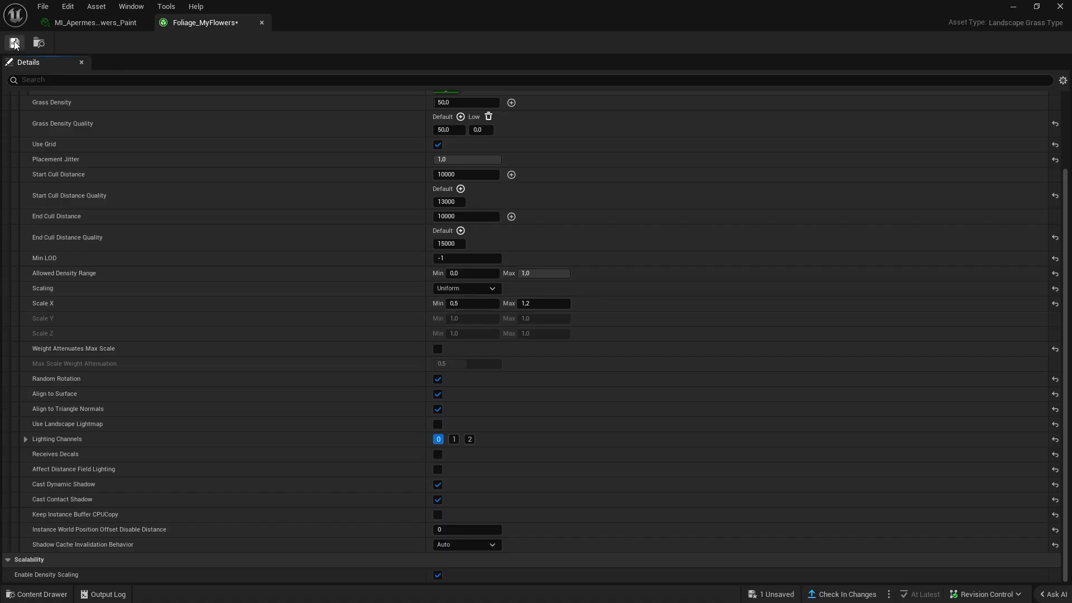
# - Open the M_SOMNi_Master material from the SOMNi_Landscape_v3 folder at its Landscape Grass foliage outputs node
pyautogui.click(1012, 7)
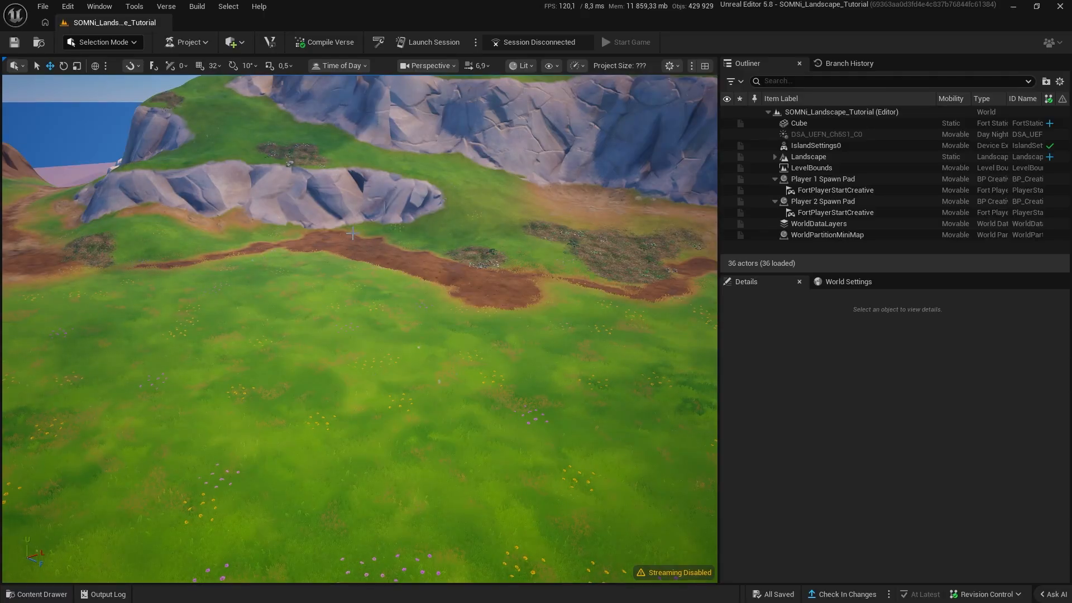
pyautogui.click(37, 594)
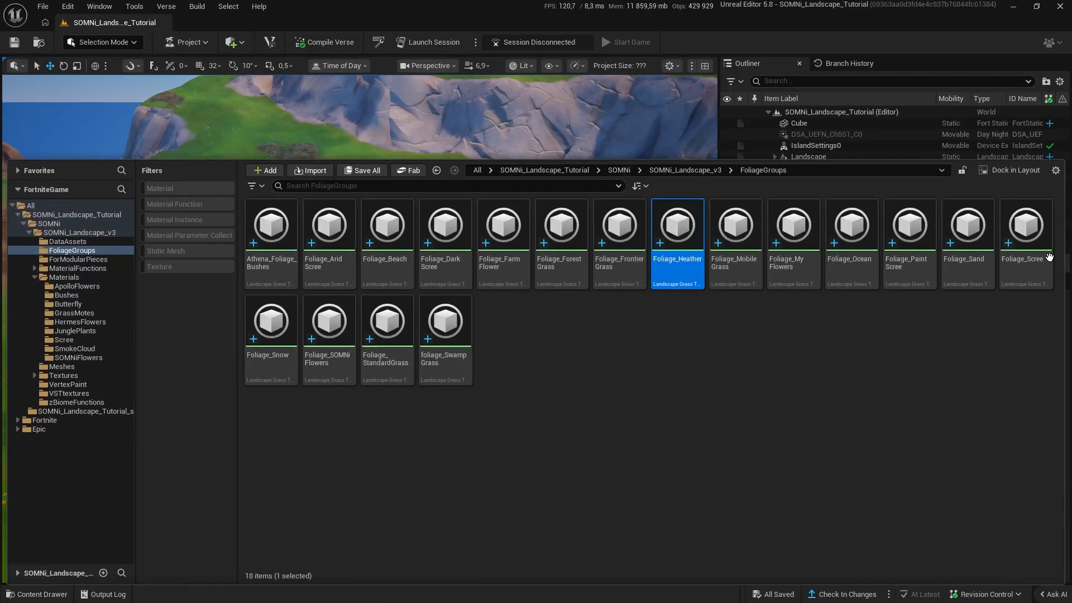
pyautogui.click(65, 231)
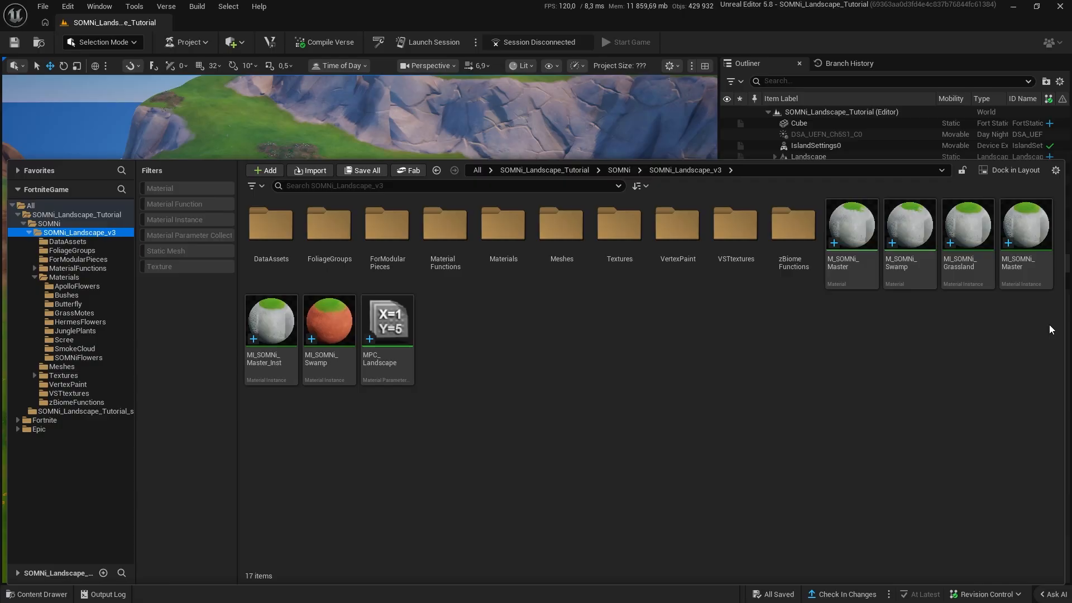
pyautogui.click(856, 255)
pyautogui.doubleClick(856, 254)
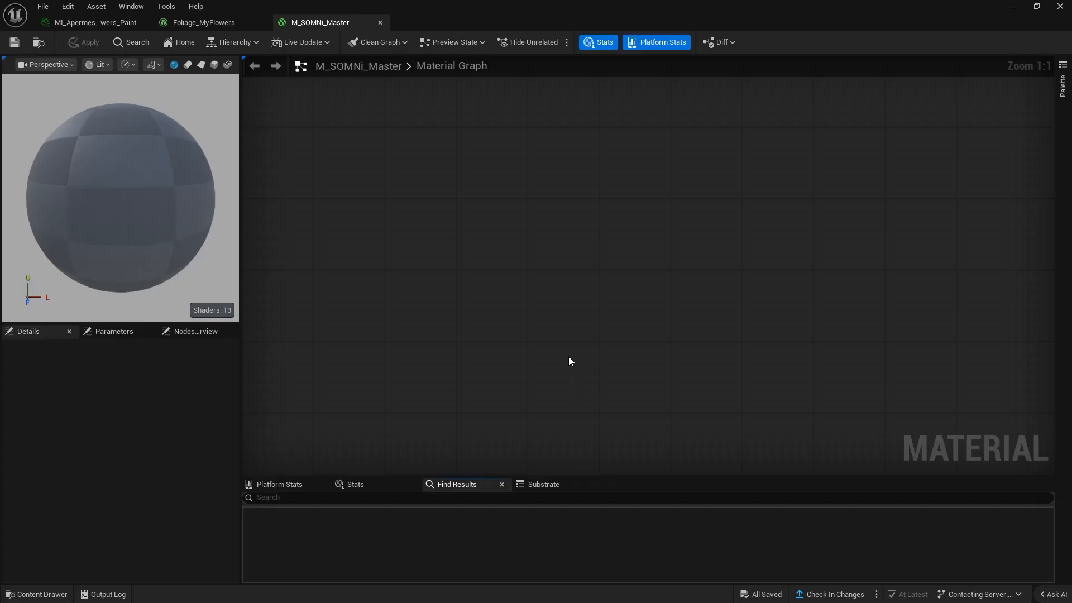
pyautogui.scroll(11, 735, 163)
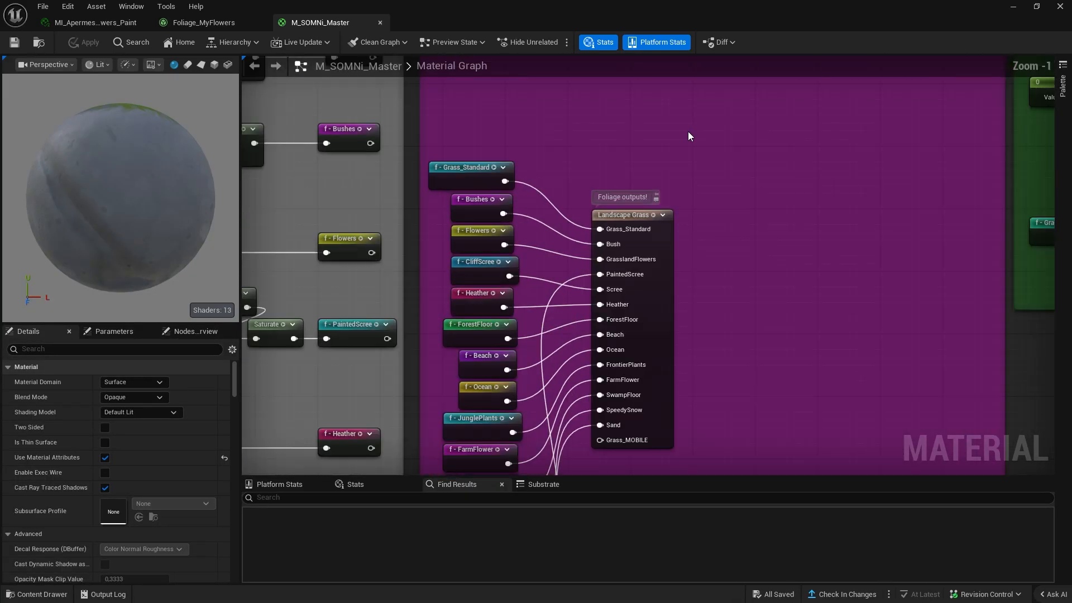
# - Add a new grass type entry to the Landscape Grass output node and name it Flowers
pyautogui.click(693, 281)
pyautogui.moveTo(693, 281); pyautogui.dragTo(669, 141, button='right')
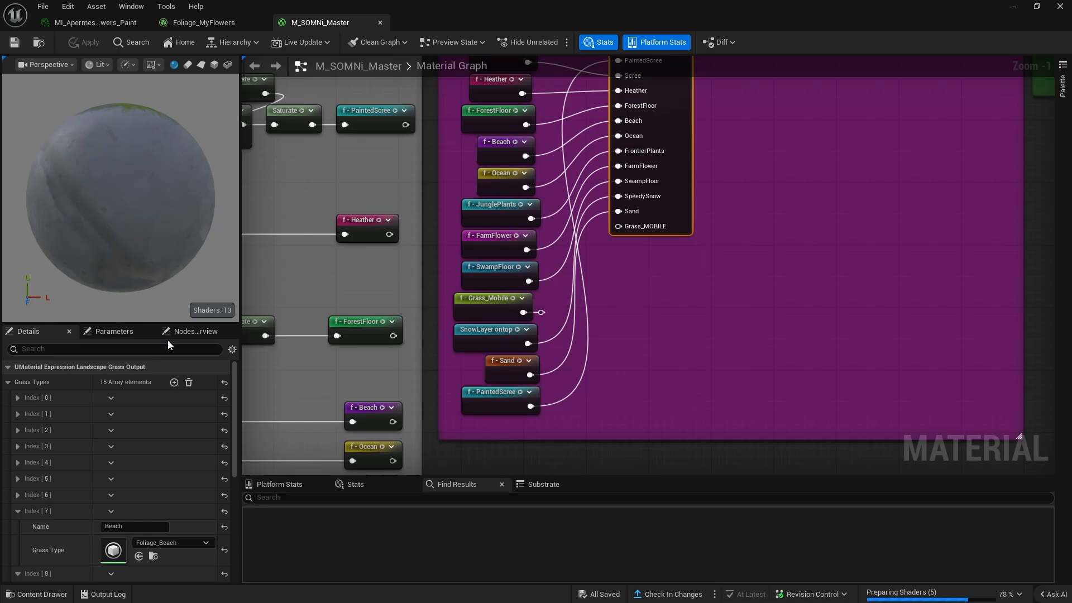
pyautogui.click(174, 382)
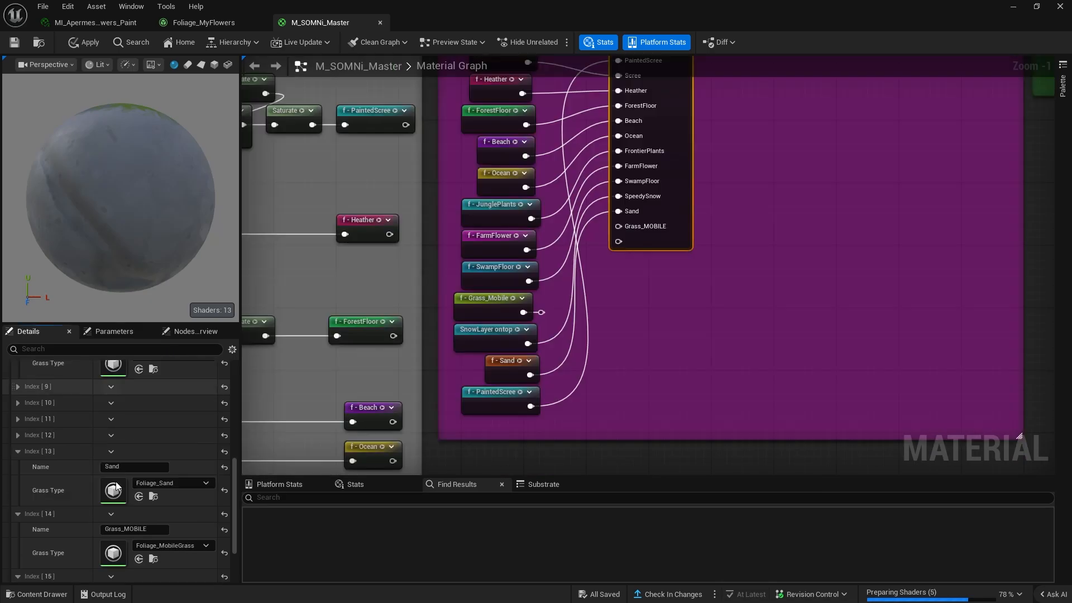
pyautogui.click(34, 594)
pyautogui.click(35, 594)
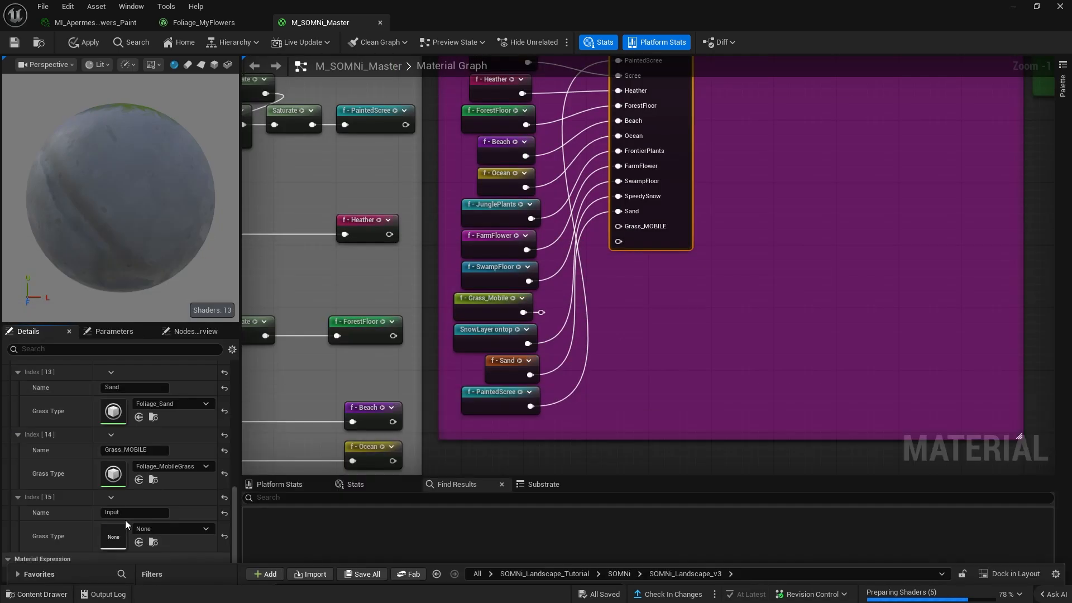
pyautogui.click(134, 512)
pyautogui.write('Flowers')
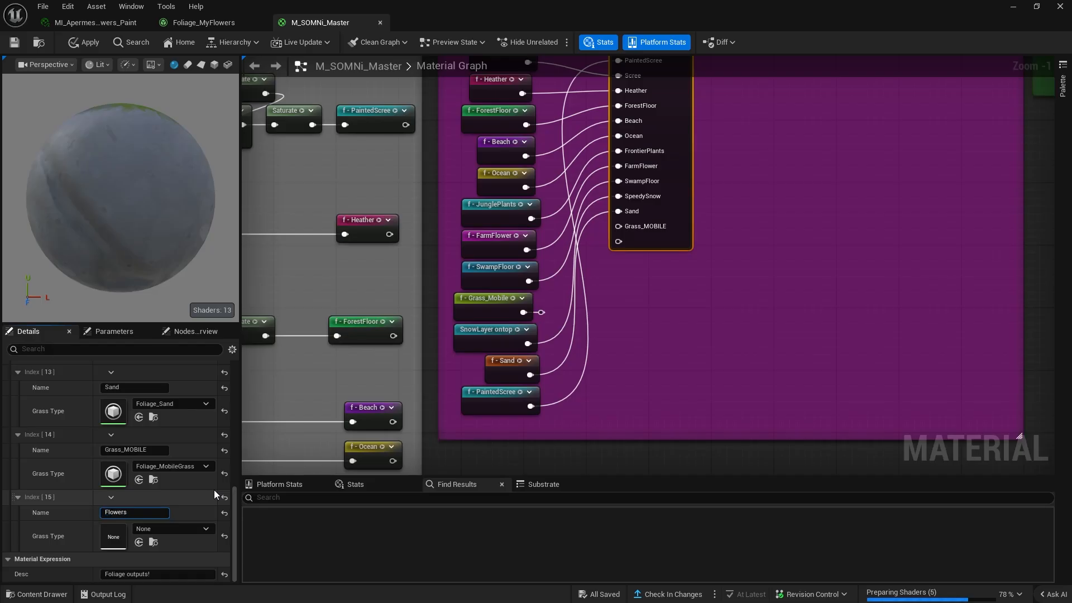
pyautogui.press('Tab')
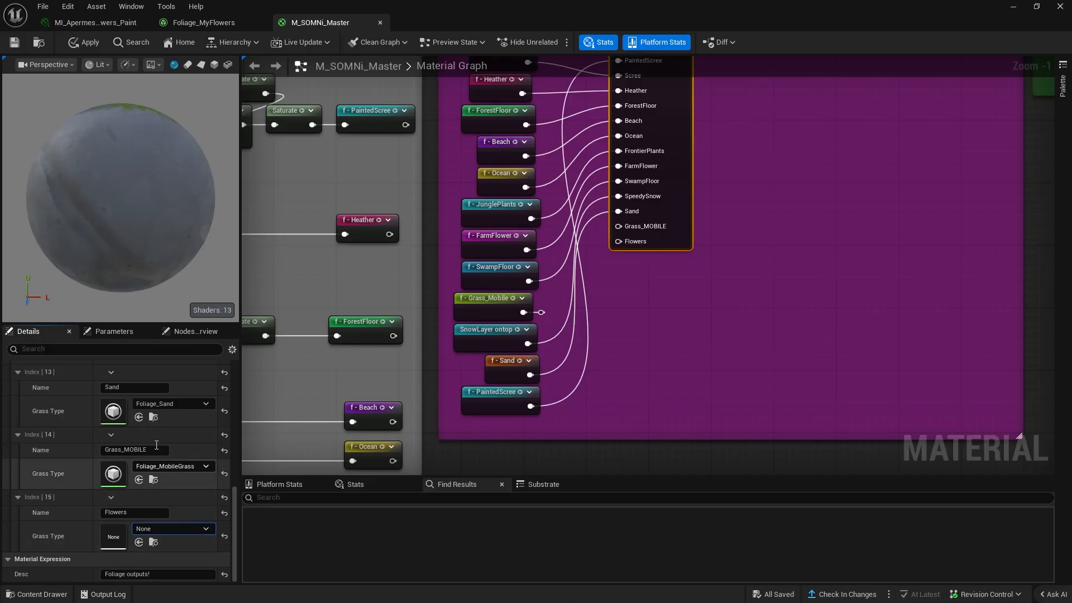
# - Assign Foliage_MyFlowers from the FoliageGroups folder as the Grass Type of the Flowers entry
pyautogui.click(153, 417)
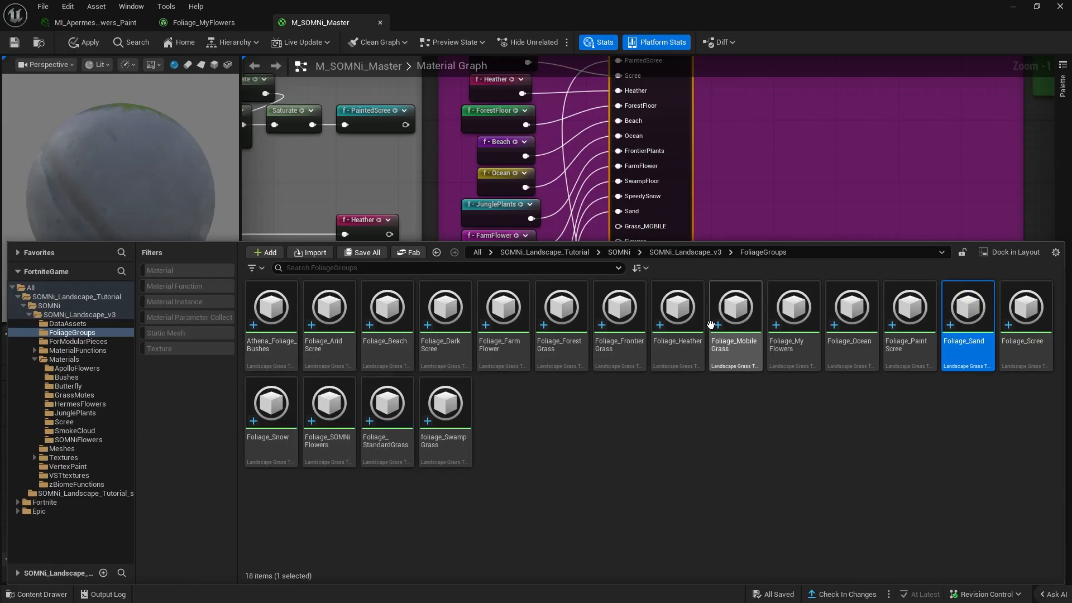
pyautogui.click(789, 351)
pyautogui.hotkey('ctrl', 'space')
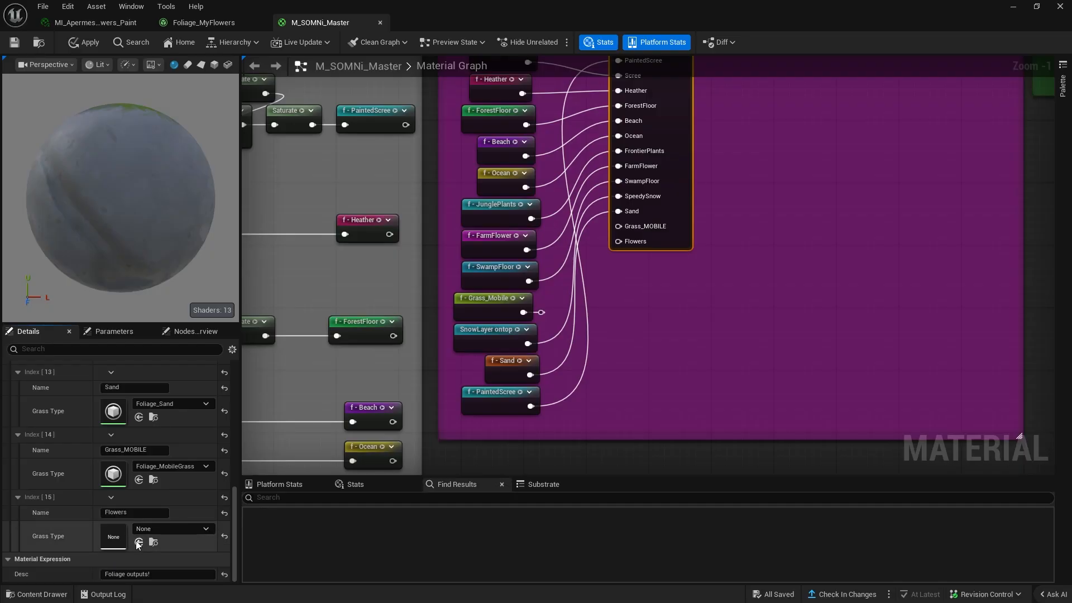
# - Extend the purple foliage outputs comment box downward and add a Landscape Layer Sample node with parameter name MyFlowers
pyautogui.moveTo(622, 313); pyautogui.dragTo(589, 249, button='right')
pyautogui.moveTo(607, 373); pyautogui.dragTo(597, 441)
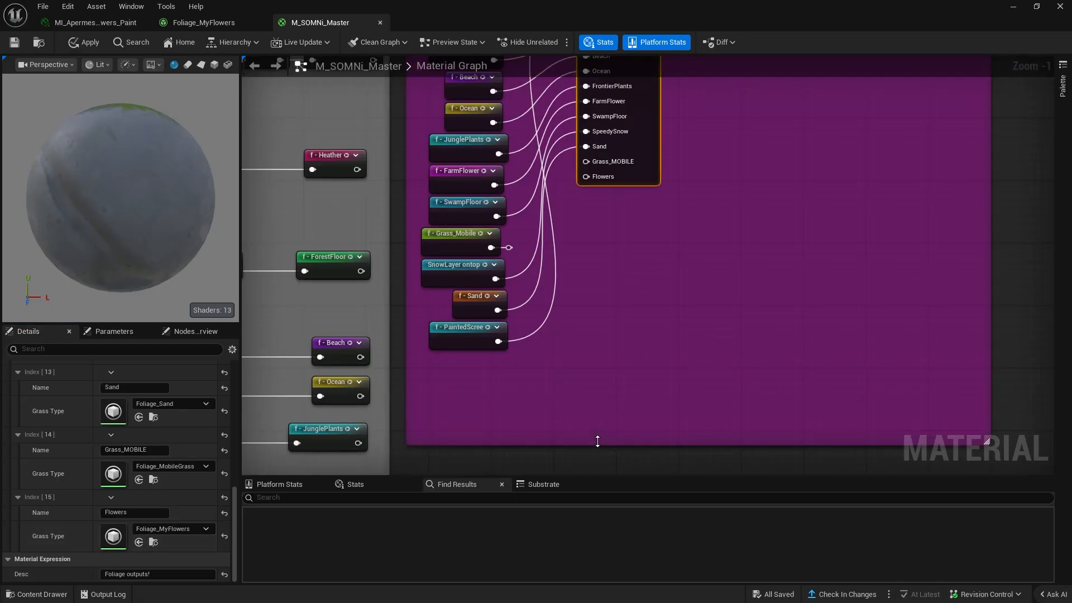
pyautogui.rightClick(442, 370)
pyautogui.write('lan')
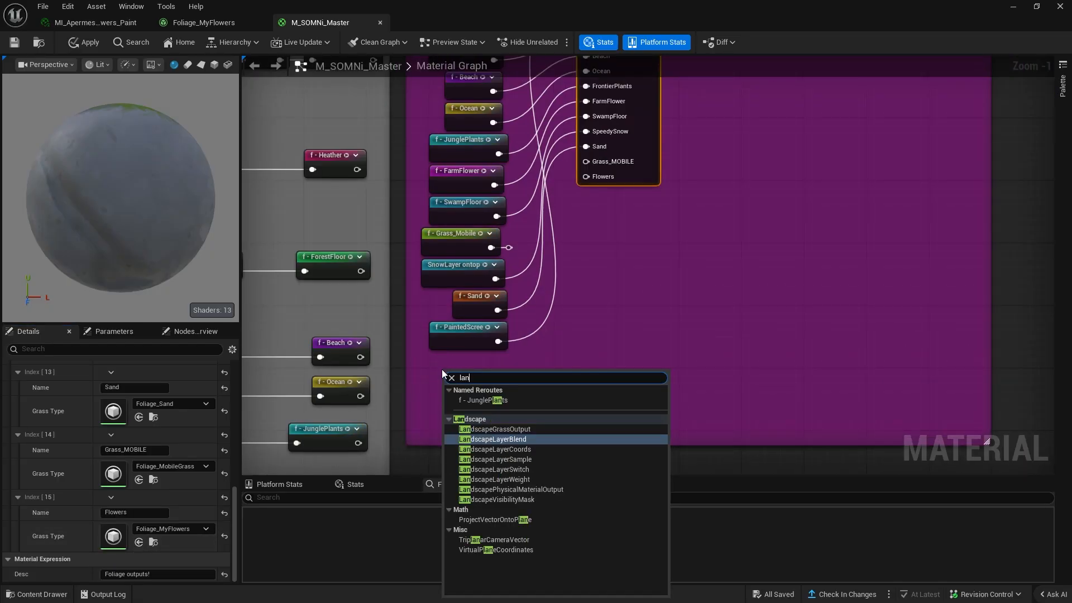
pyautogui.write('dscape layer')
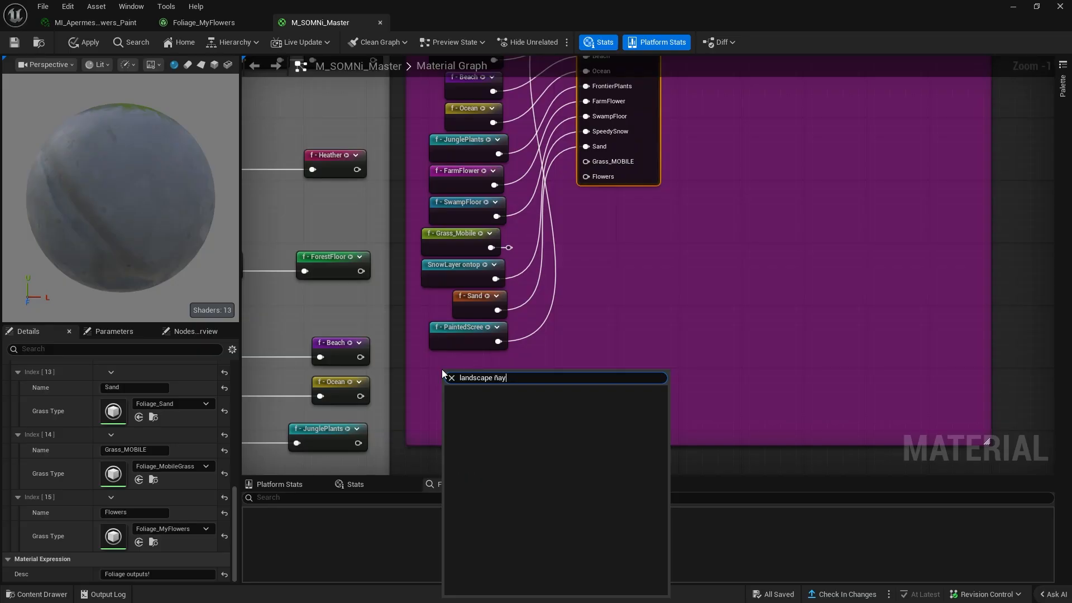
pyautogui.write(' weight')
pyautogui.press('Return')
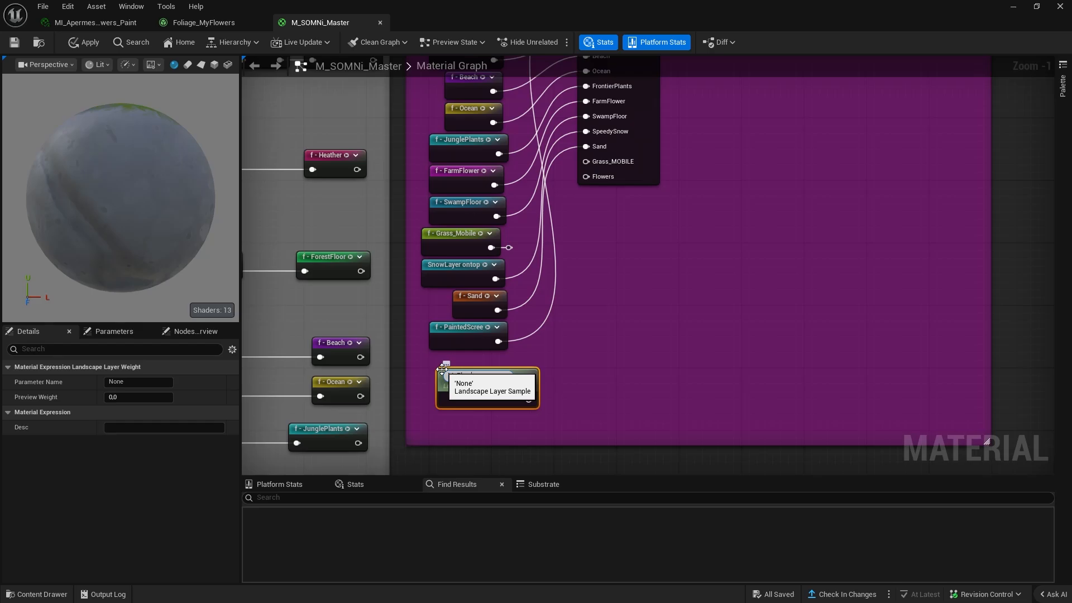
pyautogui.press('Return')
# - Move the MyFlowers sample node into the grey foliage mask group and review how the existing layer chains are built
pyautogui.scroll(-3, 554, 324)
pyautogui.moveTo(554, 324); pyautogui.dragTo(810, 142, button='right')
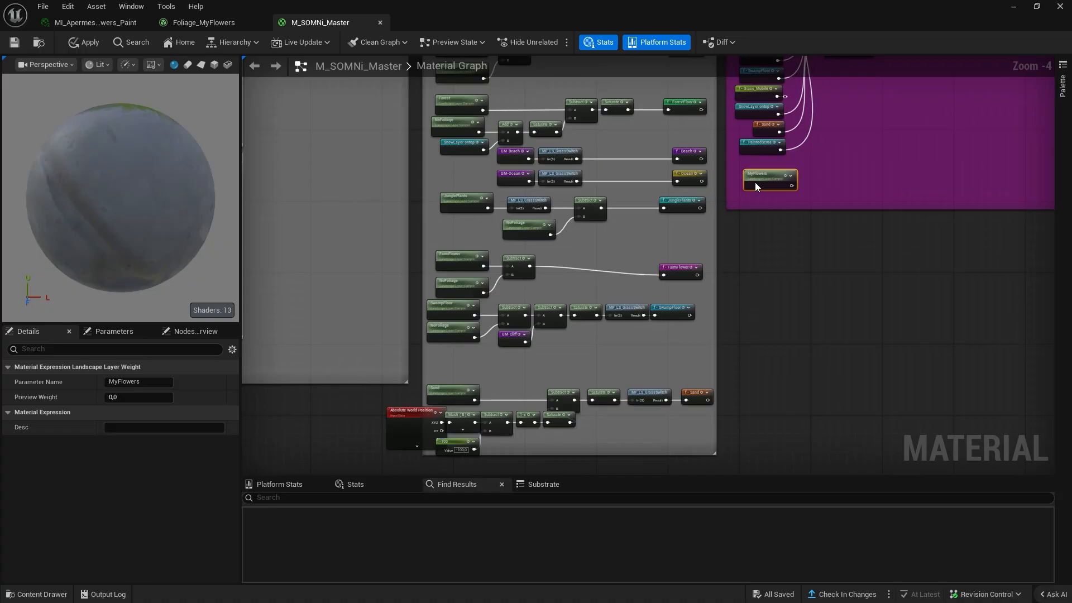
pyautogui.moveTo(755, 182); pyautogui.dragTo(454, 360)
pyautogui.scroll(4, 431, 268)
pyautogui.moveTo(480, 223); pyautogui.dragTo(370, 510, button='right')
pyautogui.moveTo(355, 323); pyautogui.dragTo(396, 506, button='right')
pyautogui.moveTo(503, 224); pyautogui.dragTo(516, 384, button='right')
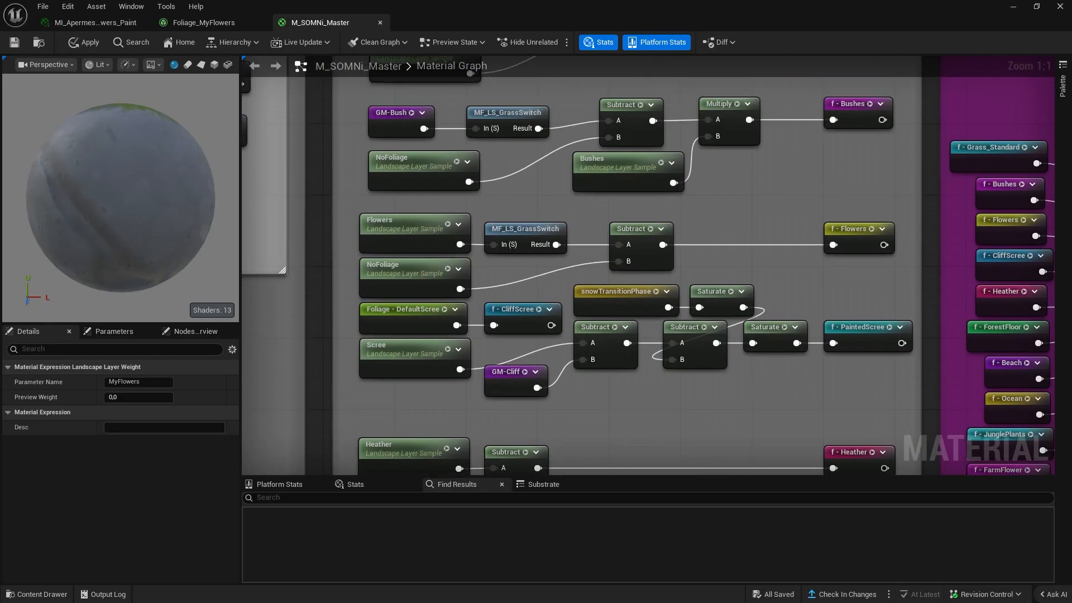
pyautogui.scroll(-5, 427, 242)
pyautogui.scroll(4, 455, 190)
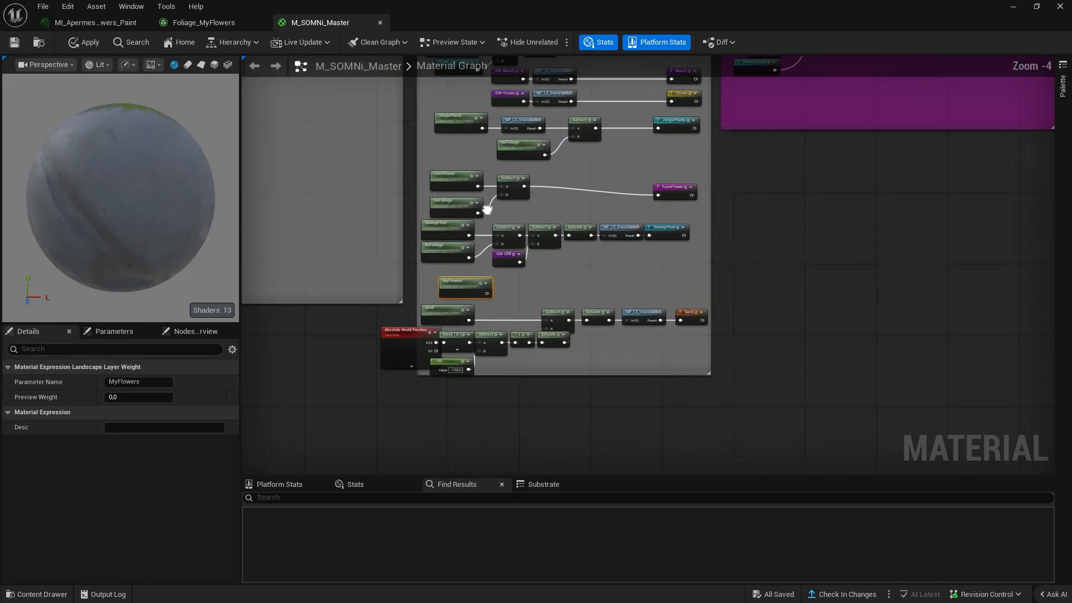
# - Place the MyFlowers node below the Sand chain and extend the grey comment box downward to make room
pyautogui.moveTo(455, 189); pyautogui.dragTo(454, 208, button='right')
pyautogui.moveTo(430, 170); pyautogui.dragTo(399, 364)
pyautogui.moveTo(533, 330); pyautogui.dragTo(534, 470)
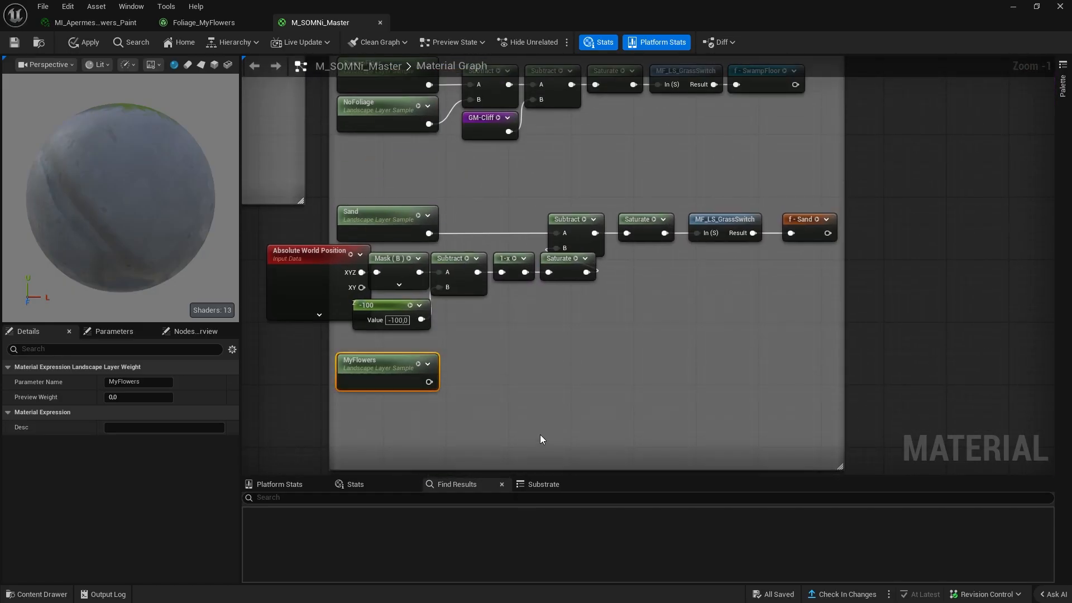
pyautogui.moveTo(524, 462); pyautogui.dragTo(571, 279, button='right')
pyautogui.moveTo(571, 284); pyautogui.dragTo(546, 324)
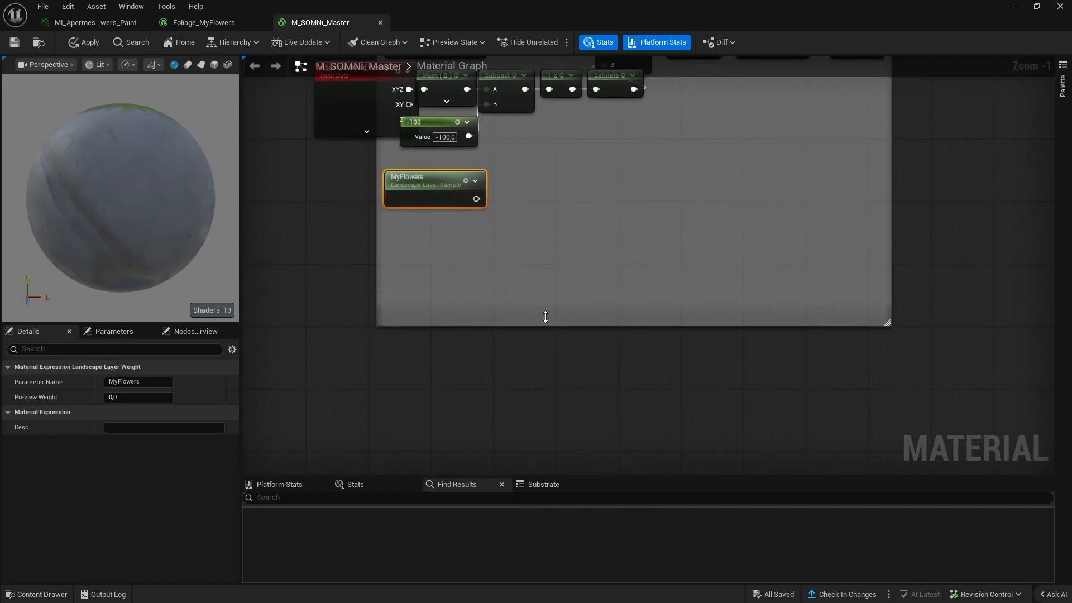
pyautogui.moveTo(444, 207); pyautogui.dragTo(452, 208)
# - Copy the Subtract and GM-Cliff nodes from the SwampFloor chain and paste them near the MyFlowers node
pyautogui.moveTo(602, 192); pyautogui.dragTo(570, 395, button='right')
pyautogui.scroll(-2, 517, 195)
pyautogui.moveTo(517, 195); pyautogui.dragTo(497, 296, button='right')
pyautogui.scroll(3, 509, 255)
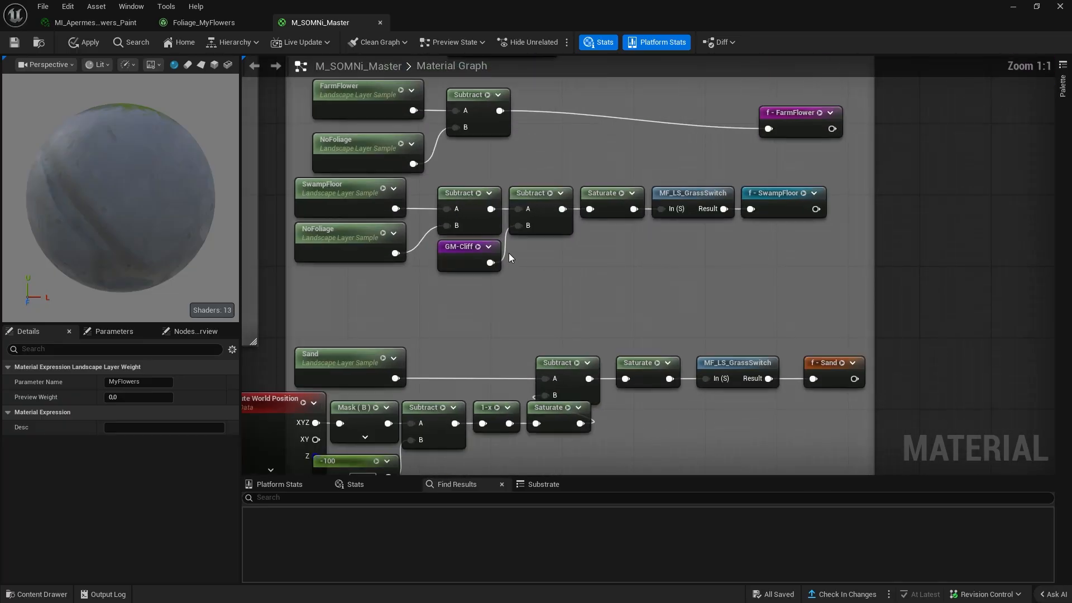
pyautogui.moveTo(558, 276); pyautogui.dragTo(513, 229)
pyautogui.keyDown('shift'); pyautogui.click(468, 251); pyautogui.keyUp('shift')
pyautogui.moveTo(635, 408); pyautogui.dragTo(647, 133, button='right')
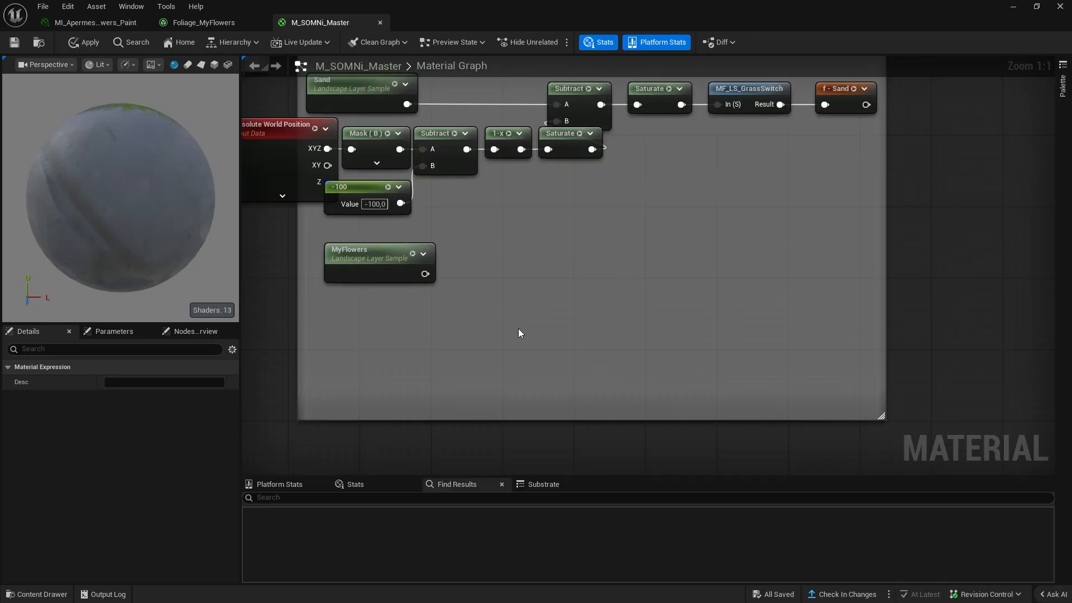
pyautogui.click(518, 328)
pyautogui.hotkey('ctrl', 'v')
# - Feed the MyFlowers sample into the pasted Subtract node's A input and place GM-Cliff neatly beneath the sample
pyautogui.moveTo(562, 304); pyautogui.dragTo(458, 259)
pyautogui.click(534, 223)
pyautogui.moveTo(534, 223); pyautogui.dragTo(583, 274, button='right')
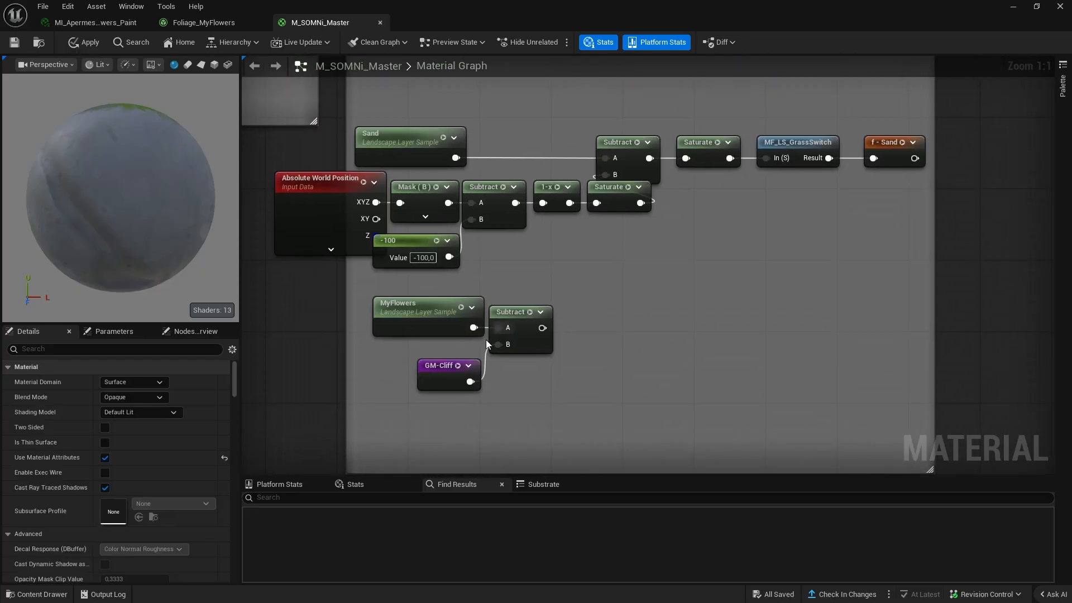
pyautogui.moveTo(423, 386)
pyautogui.mouseDown()
pyautogui.moveTo(443, 364)
pyautogui.moveTo(428, 373)
pyautogui.mouseUp()
pyautogui.moveTo(691, 286); pyautogui.dragTo(594, 473, button='right')
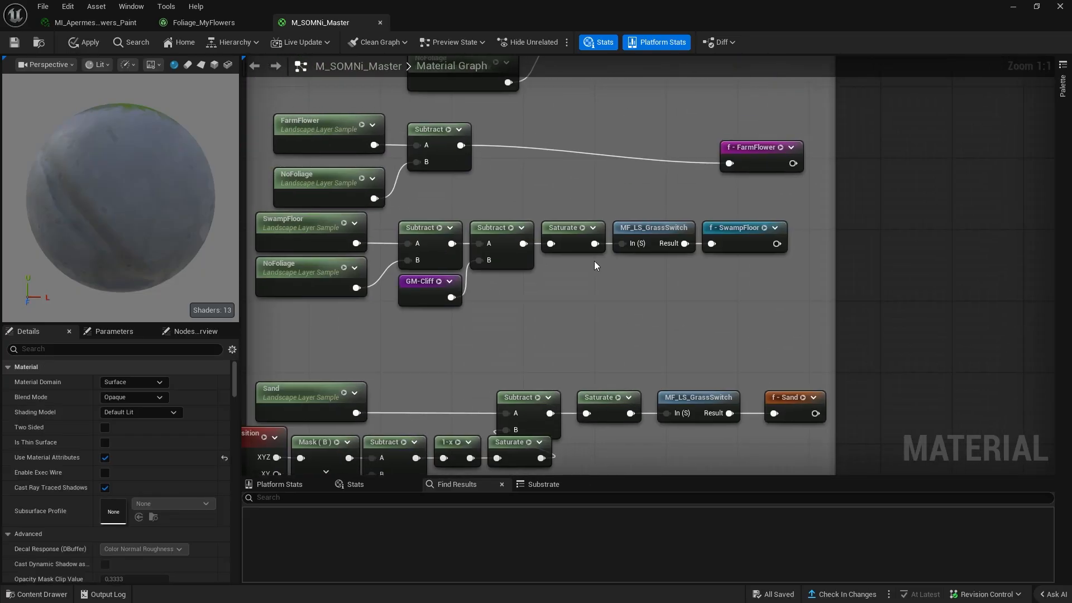
pyautogui.click(581, 241)
pyautogui.moveTo(587, 324); pyautogui.dragTo(587, 114, button='right')
pyautogui.moveTo(443, 372); pyautogui.dragTo(535, 364)
pyautogui.hotkey('ctrl', 'v')
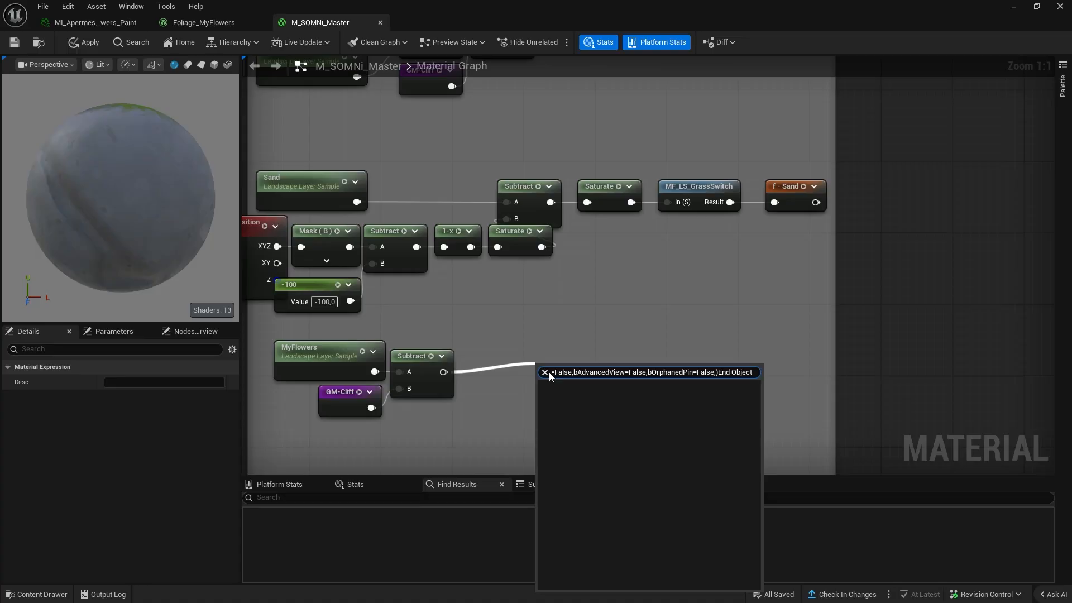
pyautogui.click(455, 355)
# - Add a Saturate node fed by the output of the MyFlowers chain's Subtract node
pyautogui.moveTo(443, 372); pyautogui.dragTo(475, 358)
pyautogui.write('sat')
pyautogui.press('Return')
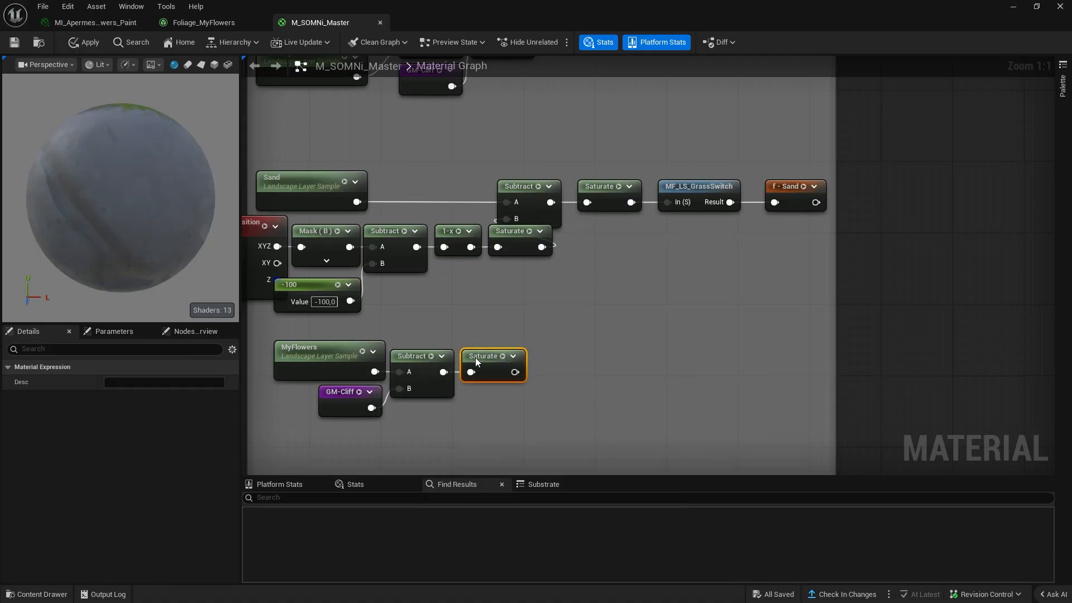
# - Duplicate the f - SwampFloor named reroute declaration beside the Saturate node of the MyFlowers chain
pyautogui.moveTo(541, 325); pyautogui.dragTo(517, 379, button='right')
pyautogui.moveTo(598, 199); pyautogui.dragTo(592, 404, button='right')
pyautogui.click(708, 274)
pyautogui.hotkey('ctrl', 'c')
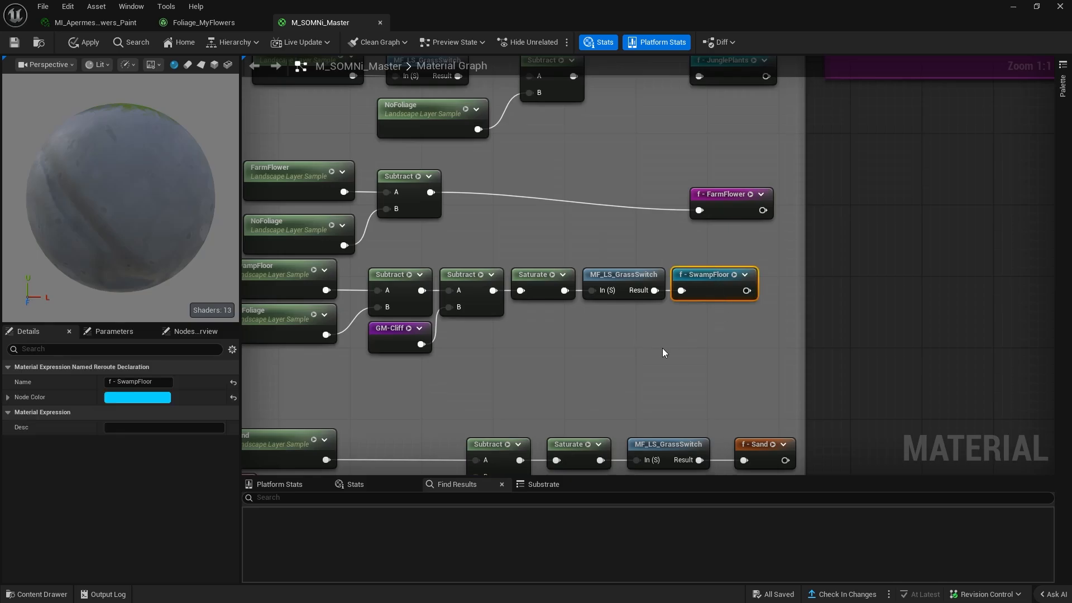
pyautogui.moveTo(662, 347); pyautogui.dragTo(523, 334, button='right')
pyautogui.hotkey('ctrl', 'v')
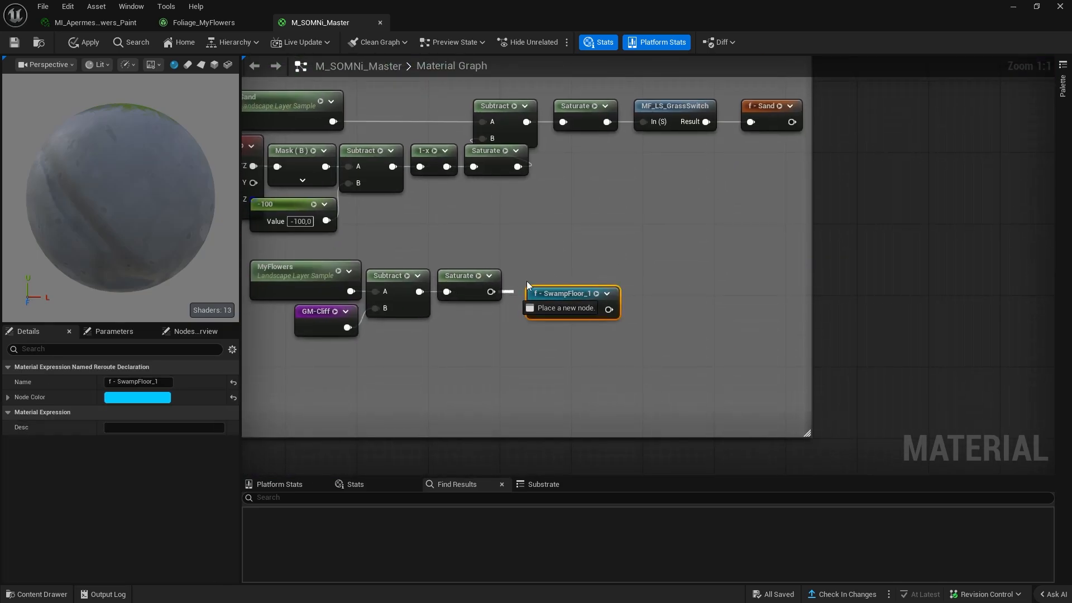
# - Rename the pasted reroute to f - MyFlowers and connect the Saturate output to it
pyautogui.moveTo(555, 296); pyautogui.dragTo(546, 261)
pyautogui.press('F2')
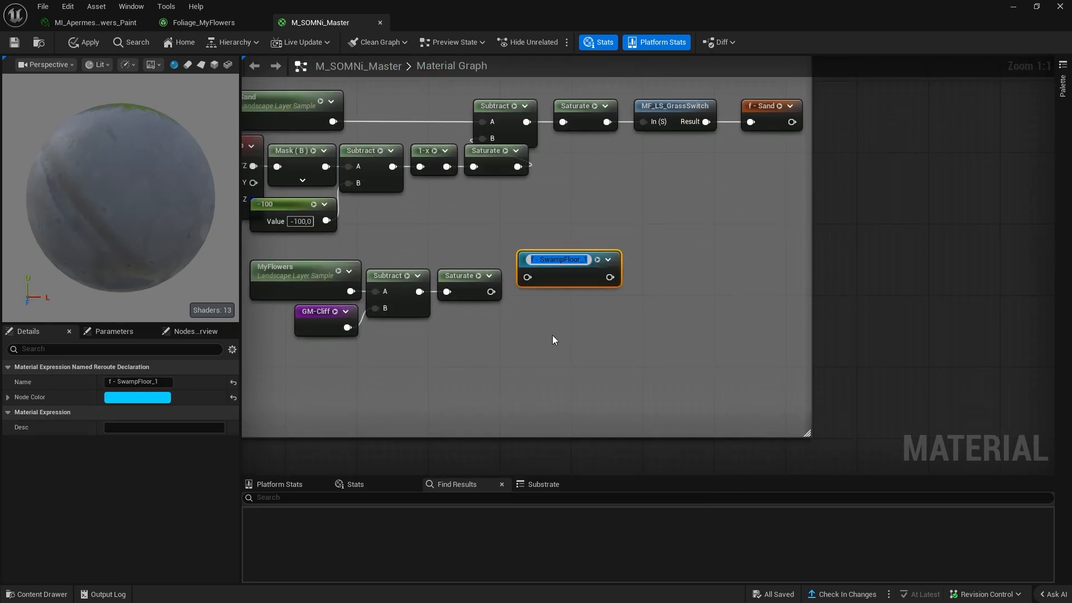
pyautogui.write('MyFlowers')
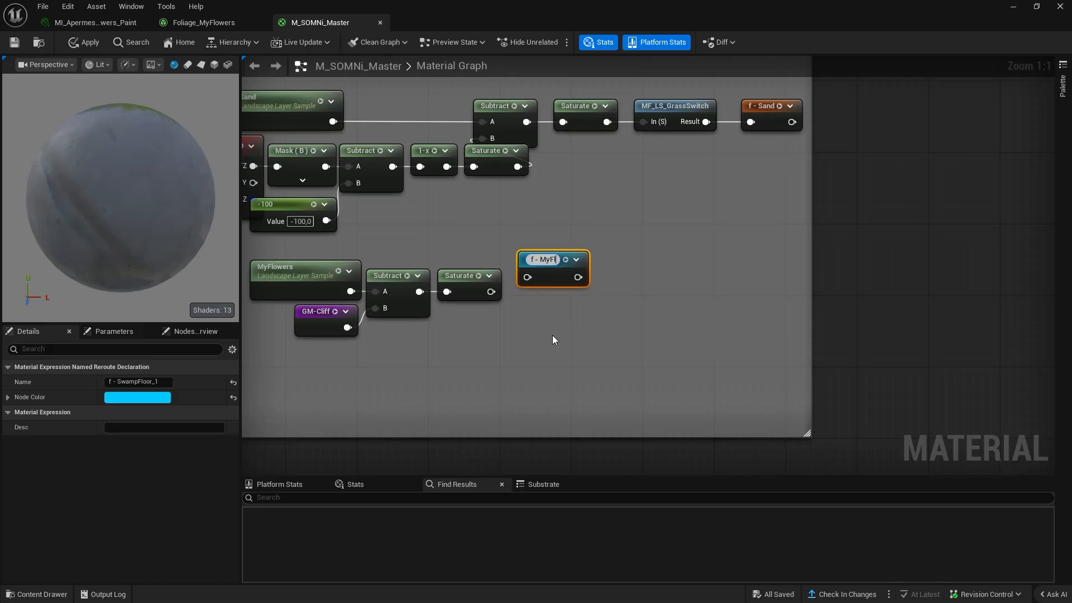
pyautogui.press('Return')
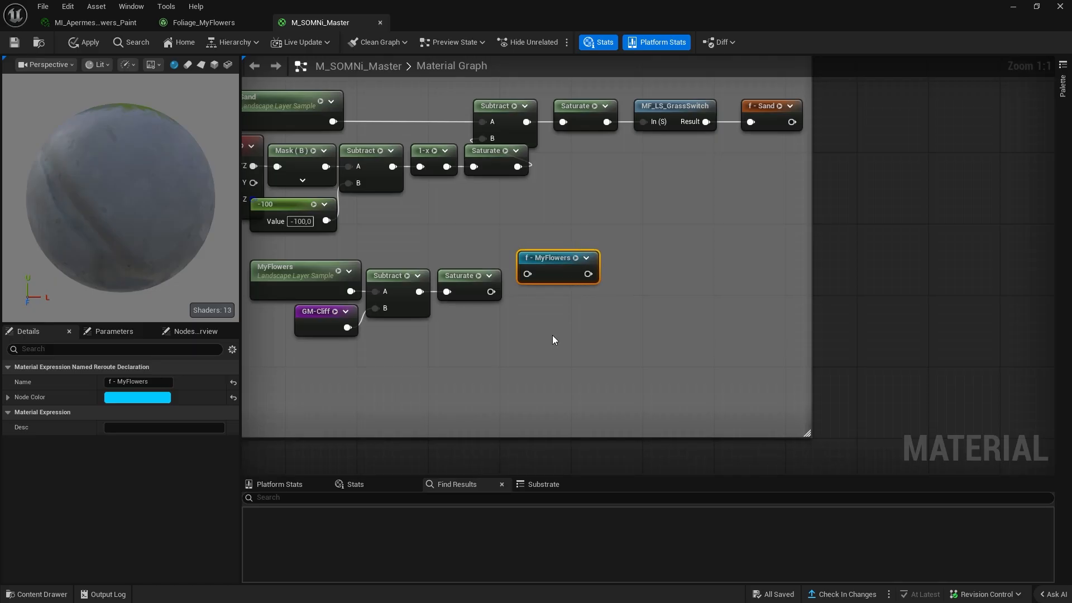
pyautogui.click(494, 295)
pyautogui.moveTo(490, 291); pyautogui.dragTo(537, 292)
# - Add an f - MyFlowers named reroute node in the purple foliage outputs group below PaintedScree
pyautogui.scroll(-2, 843, 244)
pyautogui.moveTo(843, 244); pyautogui.dragTo(451, 410, button='right')
pyautogui.moveTo(503, 112); pyautogui.dragTo(518, 398, button='right')
pyautogui.scroll(2, 518, 398)
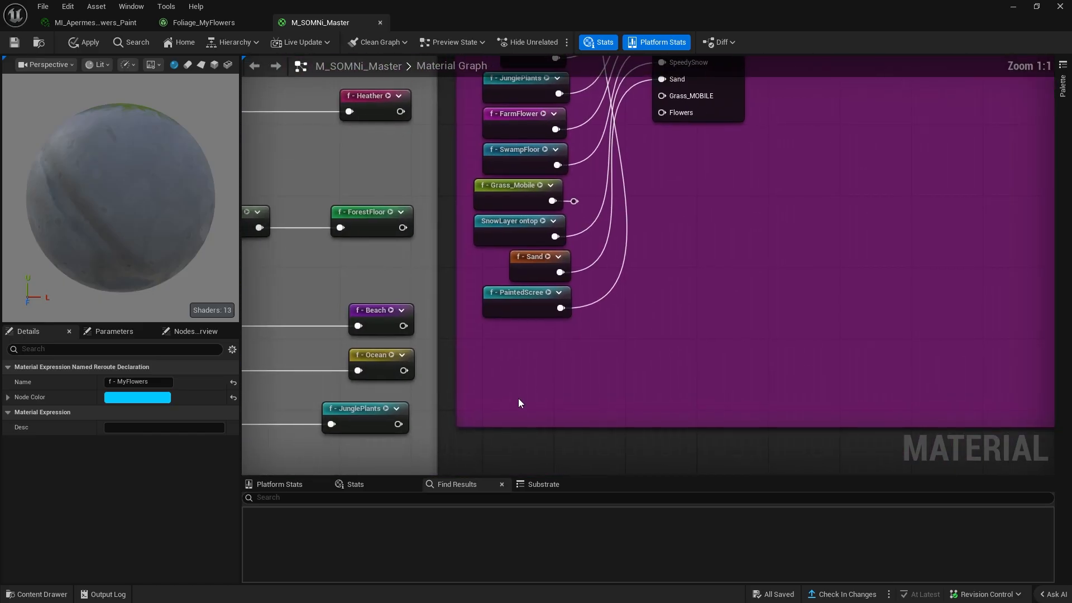
pyautogui.rightClick(518, 397)
pyautogui.write('mygfl')
pyautogui.press('BackSpace')
pyautogui.write('flo')
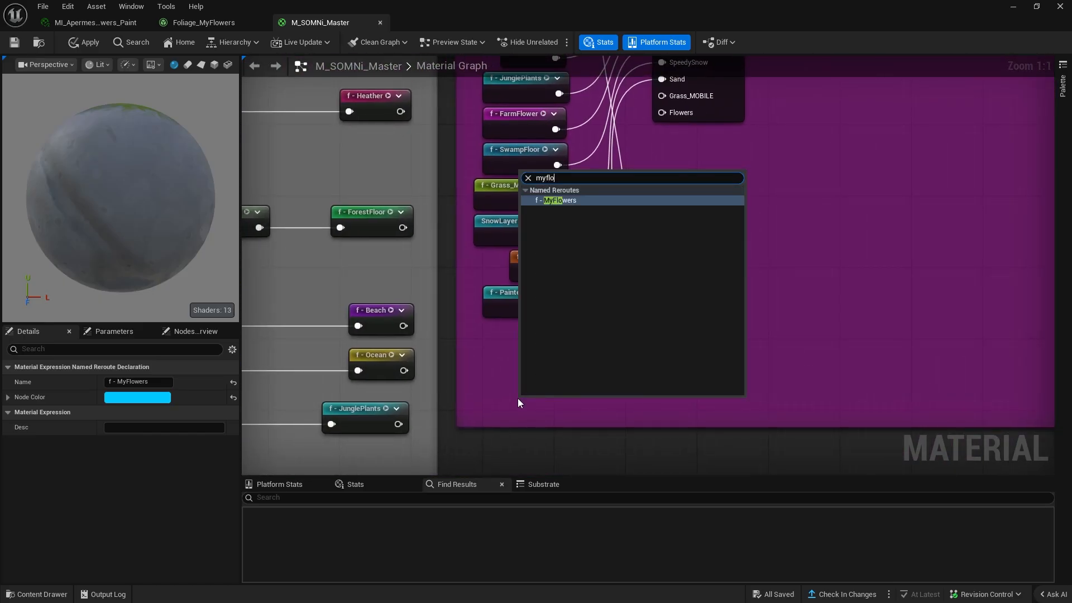
pyautogui.press('Return')
# - Connect f - MyFlowers to the Flowers input of Landscape Grass, align it under PaintedScree and save the material
pyautogui.moveTo(580, 415)
pyautogui.mouseDown()
pyautogui.moveTo(690, 133)
pyautogui.moveTo(672, 115)
pyautogui.mouseUp()
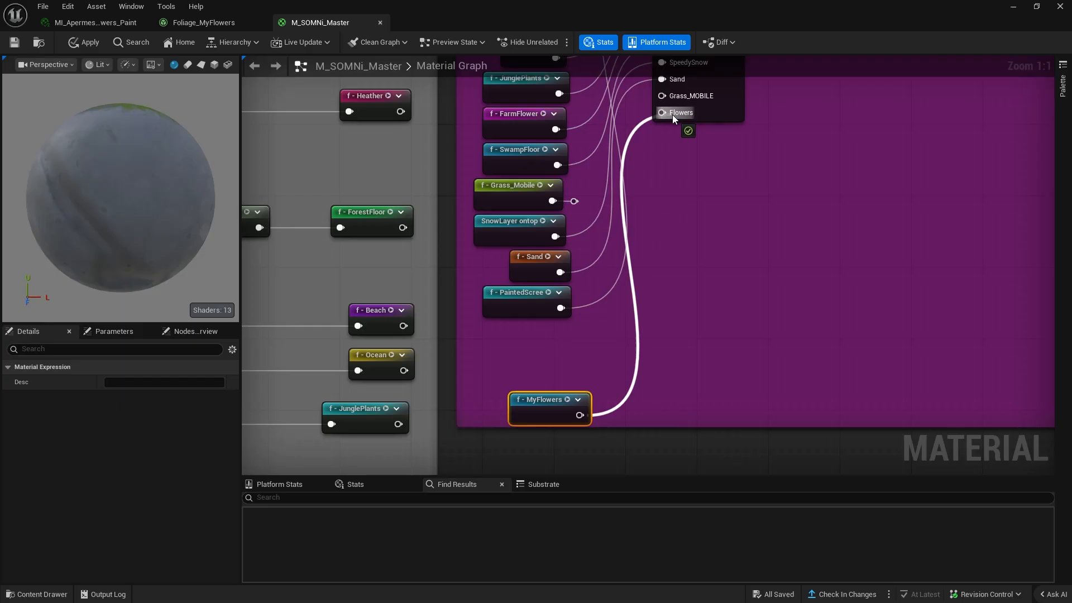
pyautogui.moveTo(542, 400); pyautogui.dragTo(533, 319)
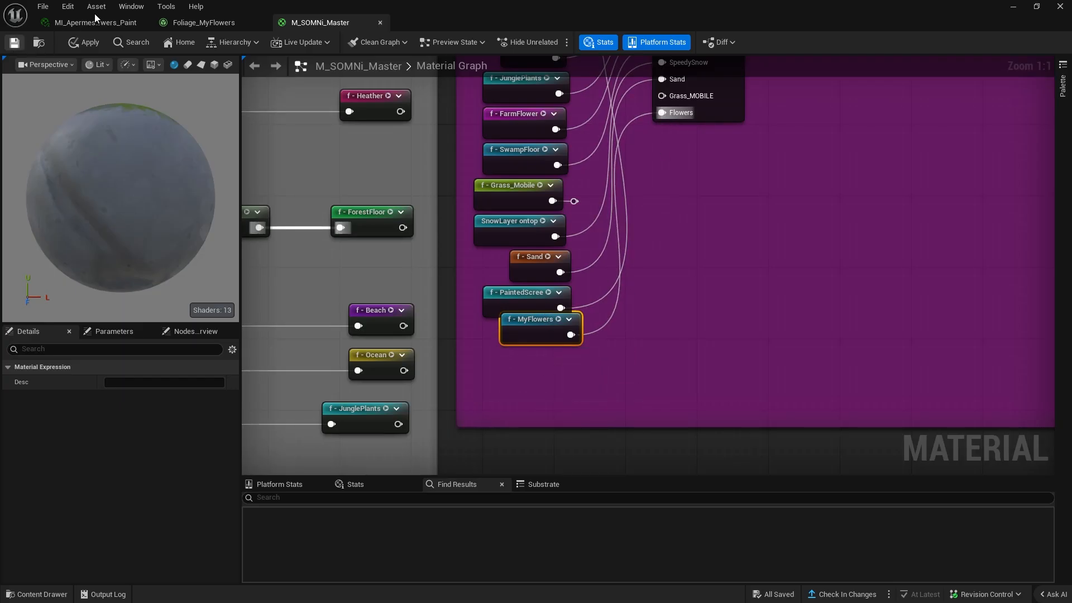
pyautogui.hotkey('ctrl', 's')
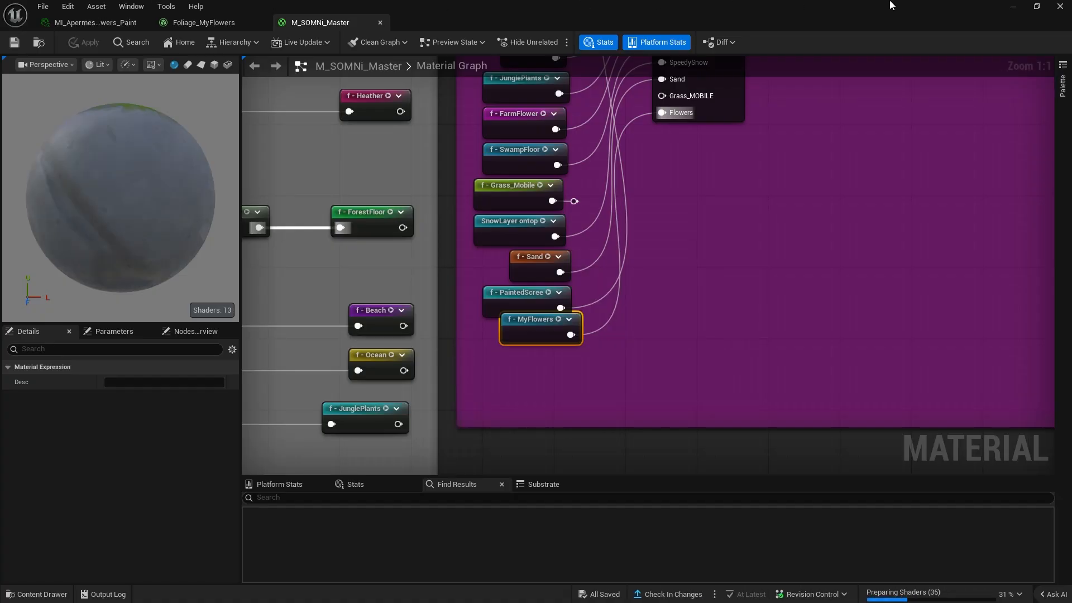
# - Return to the level and open the landscape paint tools with their target layers
pyautogui.click(1012, 6)
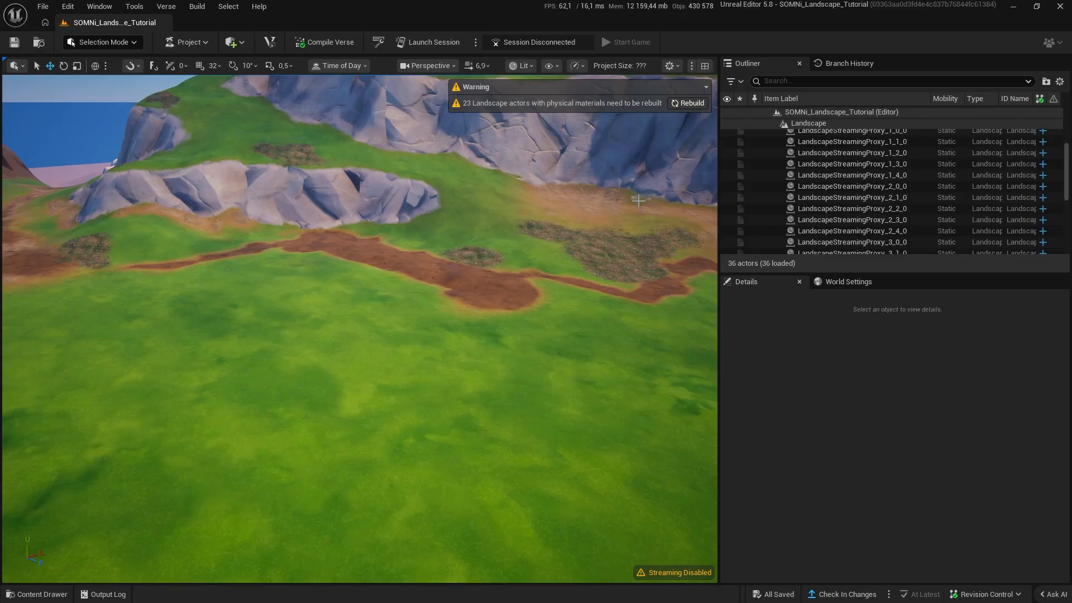
pyautogui.hotkey('shift', '2')
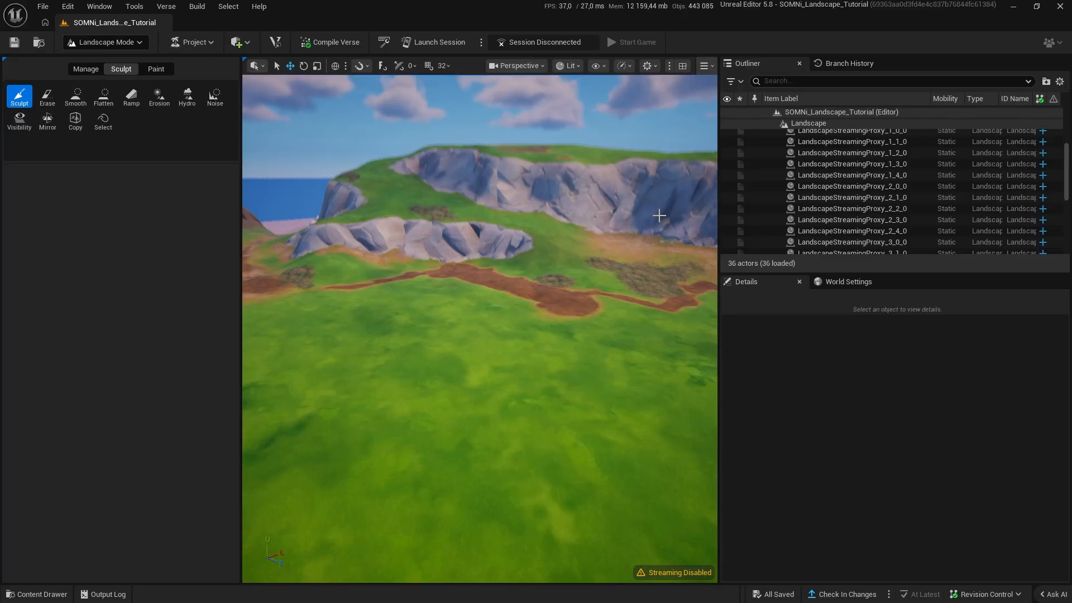
pyautogui.click(154, 70)
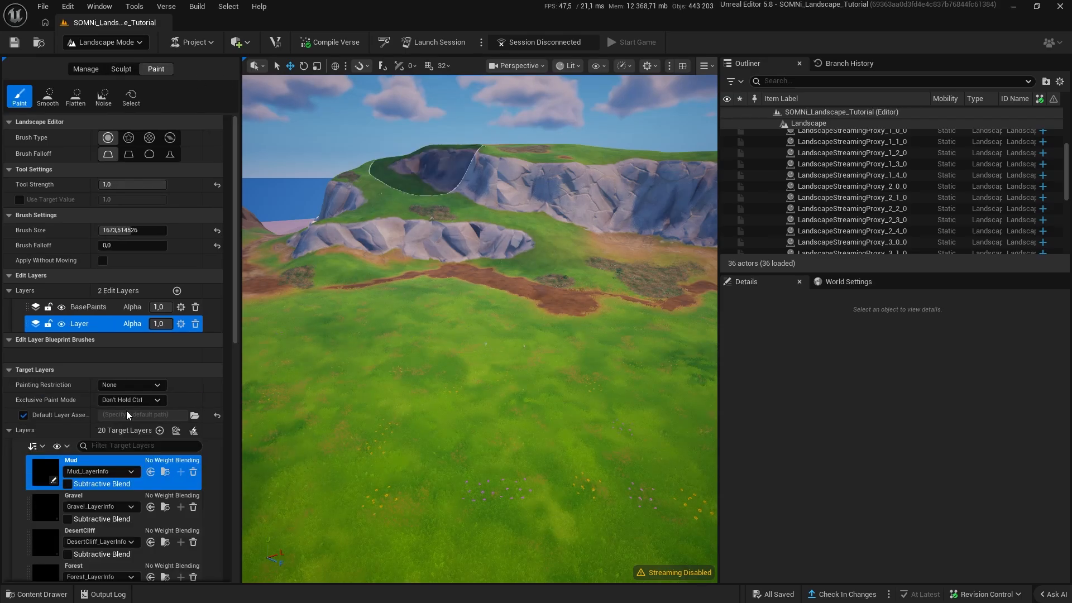
# - Add a new landscape target layer named MyFlowers
pyautogui.click(164, 430)
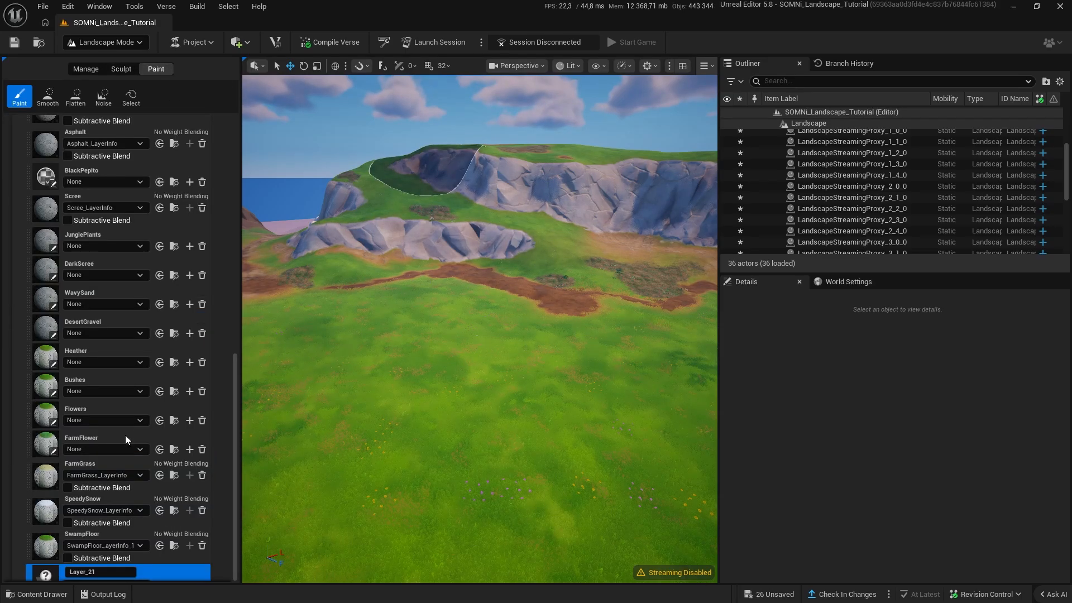
pyautogui.write('My')
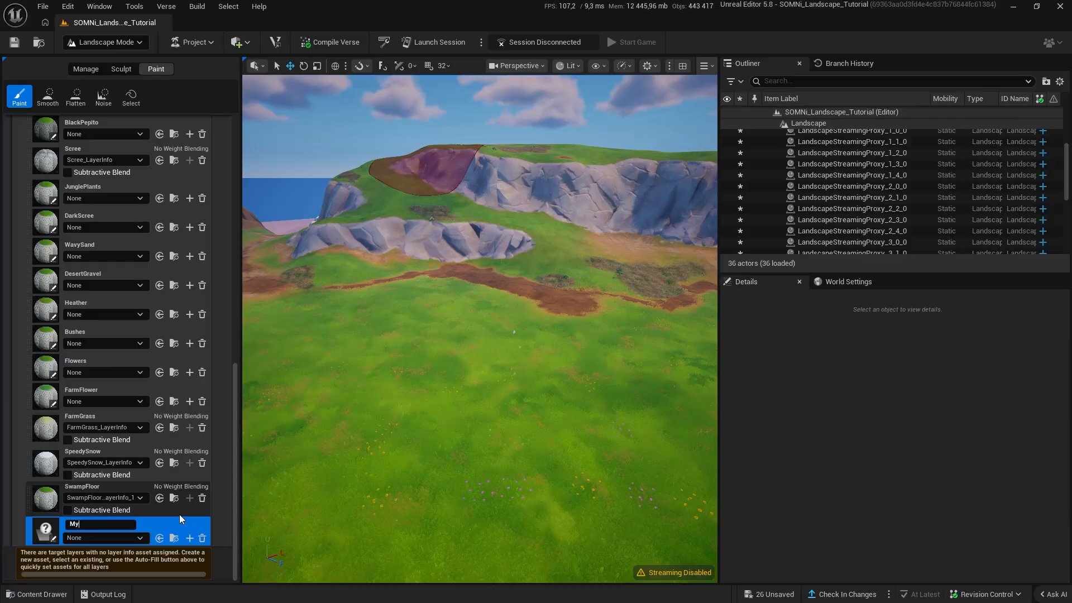
pyautogui.write('Flowers')
pyautogui.press('Return')
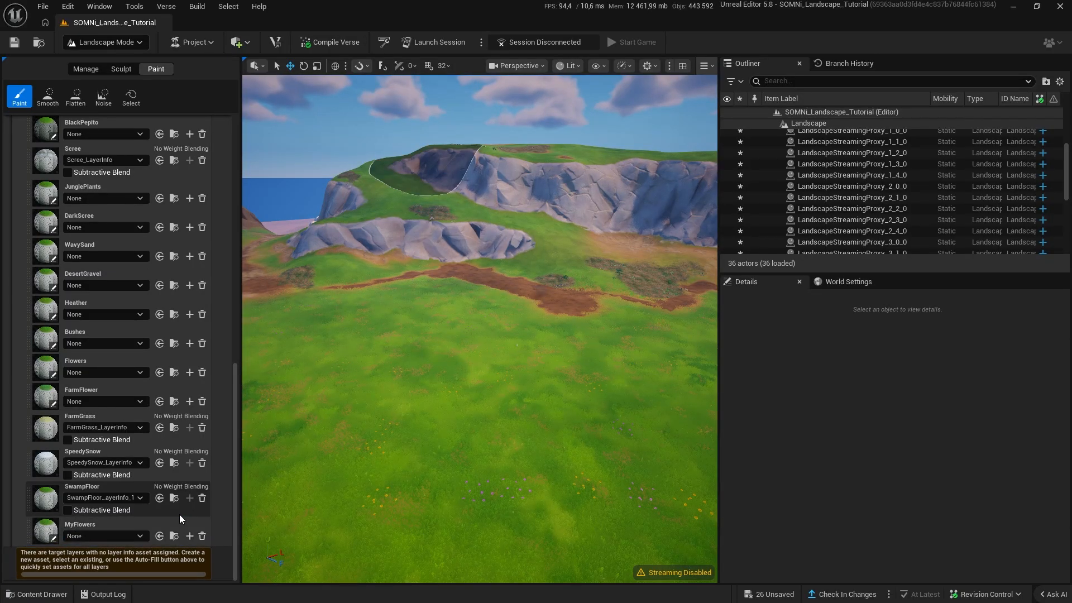
# - Create the MyFlowers_LayerInfo asset for the MyFlowers target layer
pyautogui.click(49, 540)
pyautogui.moveTo(424, 407); pyautogui.dragTo(475, 469, button='right')
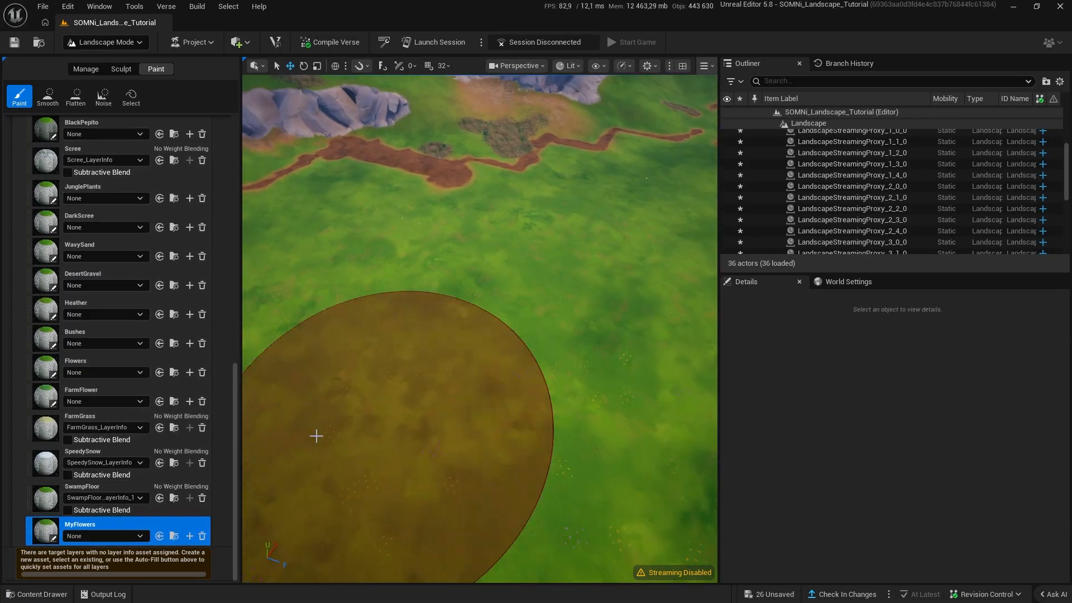
pyautogui.click(189, 536)
pyautogui.click(571, 424)
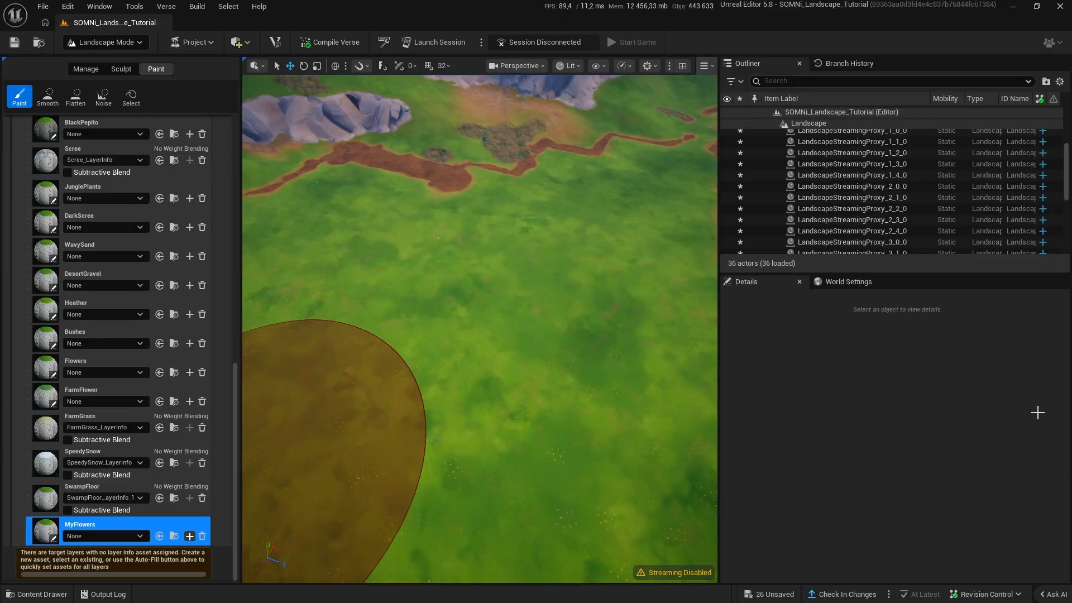
pyautogui.hotkey('ctrl', 'space')
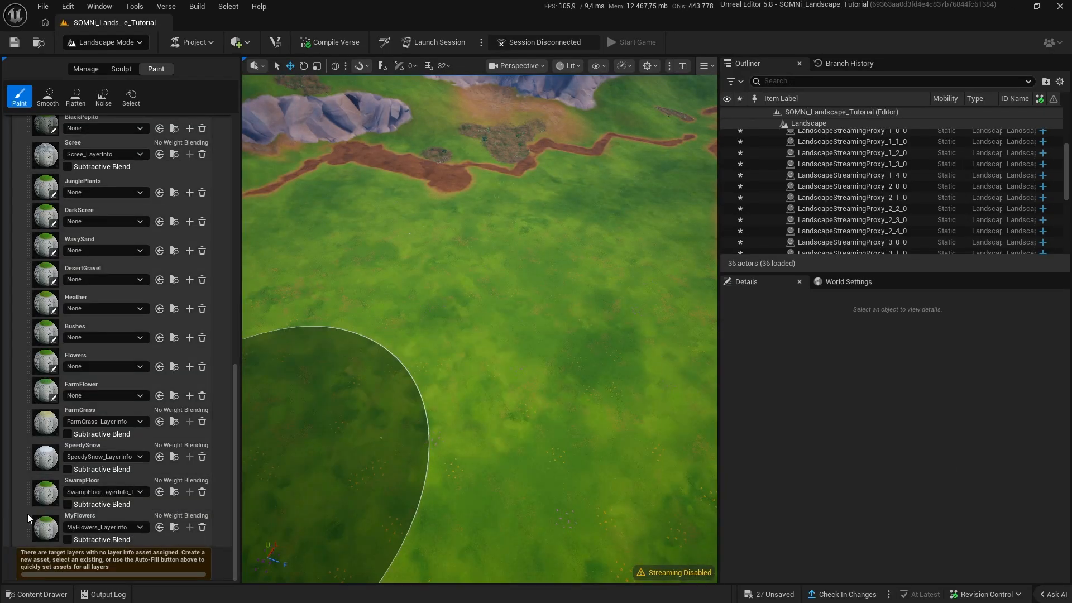
# - Paint the MyFlowers layer across the grassy ground, switch to selection mode and view the flowers up close
pyautogui.click(40, 531)
pyautogui.moveTo(607, 347)
pyautogui.mouseDown()
pyautogui.moveTo(563, 383)
pyautogui.moveTo(562, 330)
pyautogui.moveTo(521, 400)
pyautogui.mouseUp()
pyautogui.moveTo(521, 399)
pyautogui.mouseDown(button='right')
pyautogui.moveTo(580, 400)
pyautogui.moveTo(592, 425)
pyautogui.moveTo(592, 335)
pyautogui.mouseUp(button='right')
pyautogui.hotkey('shift', '1')
pyautogui.press('w')
pyautogui.moveTo(514, 412)
pyautogui.mouseDown(button='right')
pyautogui.moveTo(514, 424)
pyautogui.moveTo(614, 430)
pyautogui.moveTo(679, 374)
pyautogui.mouseUp(button='right')
pyautogui.scroll(-3, 515, 425)
pyautogui.press('w')
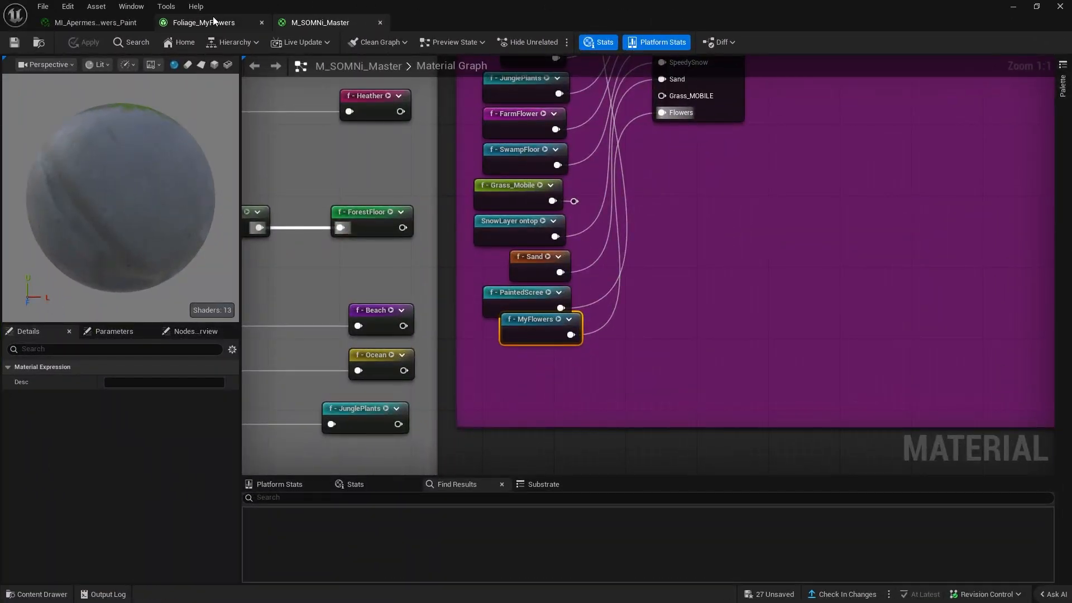
# - Place the flower paint material instance window beside the level and set FlowerColor B to a lighter pink, hex FF659BFF
pyautogui.click(95, 23)
pyautogui.moveTo(334, 6); pyautogui.dragTo(688, 107)
pyautogui.click(932, 383)
pyautogui.moveTo(815, 314); pyautogui.dragTo(817, 325)
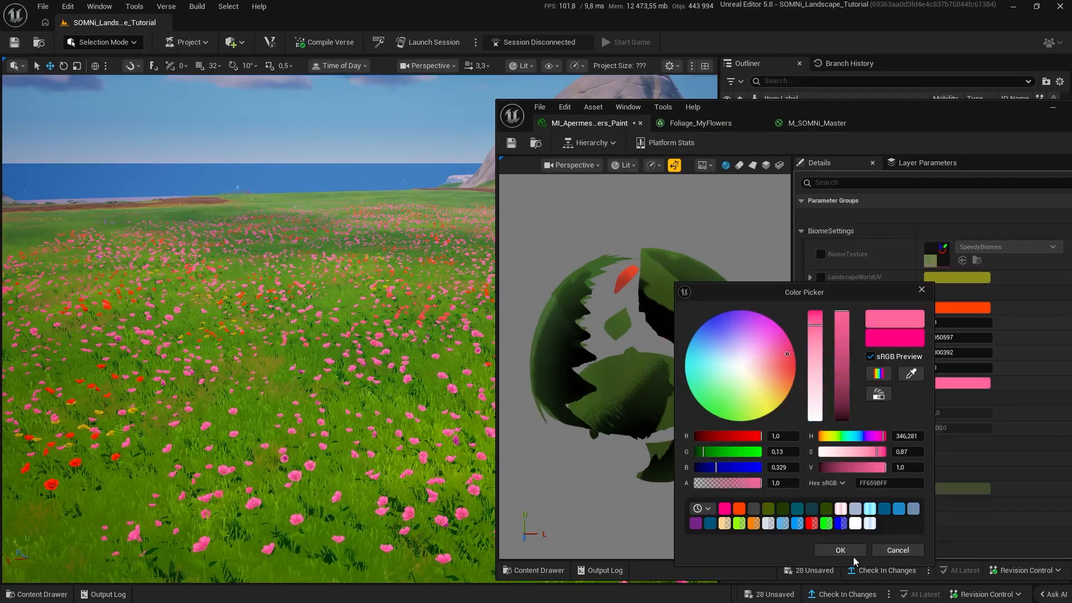
pyautogui.click(840, 550)
# - Set FlowerColor A of the flower material instance to a softer coral red, about R 1.0, G 0.139, B 0.094
pyautogui.click(957, 307)
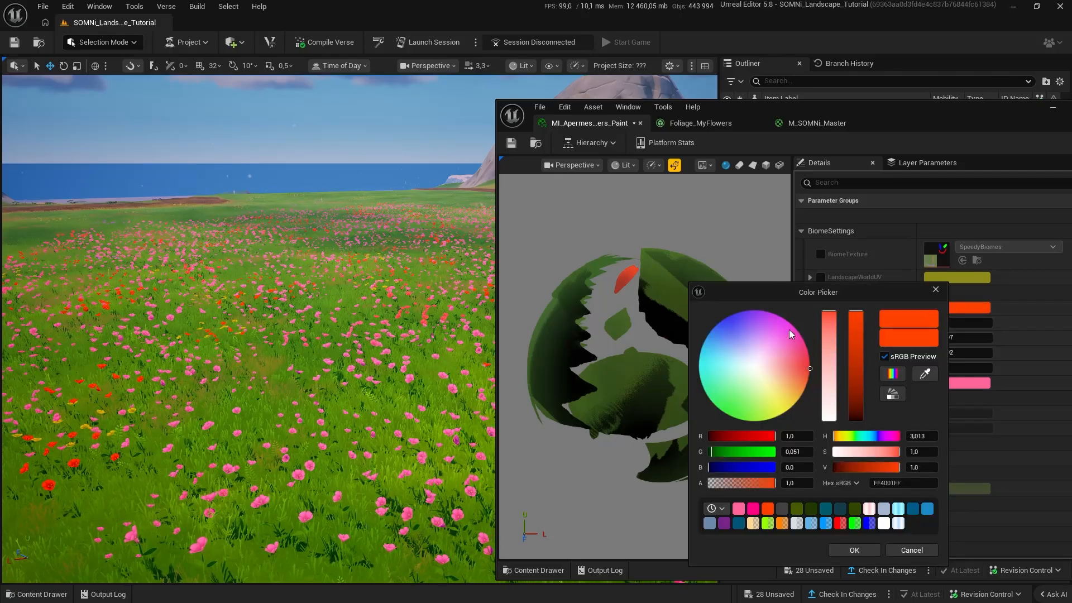
pyautogui.moveTo(828, 315); pyautogui.dragTo(826, 323)
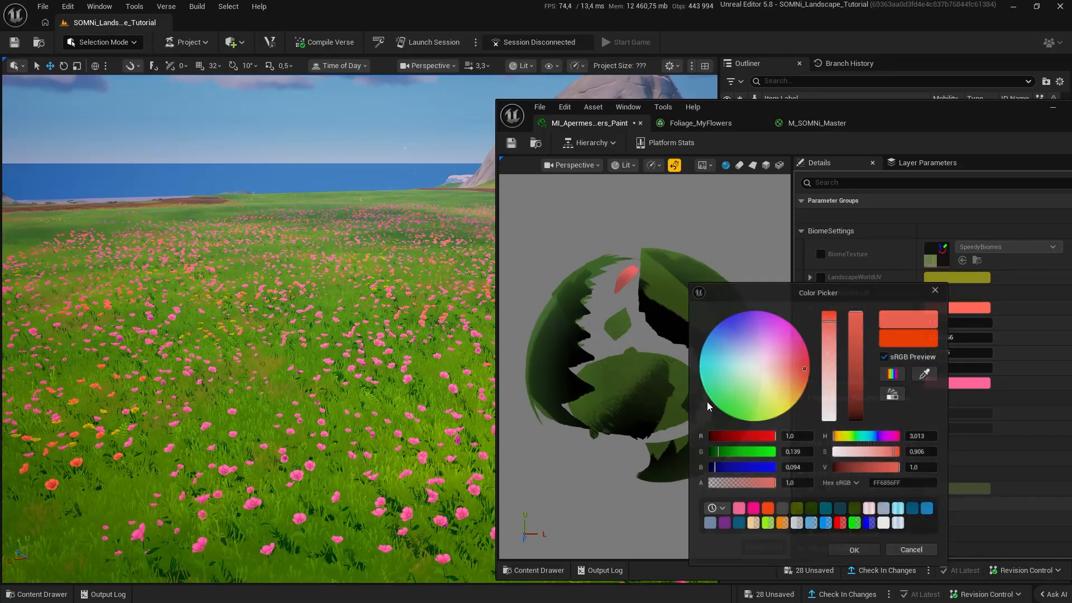
pyautogui.click(853, 550)
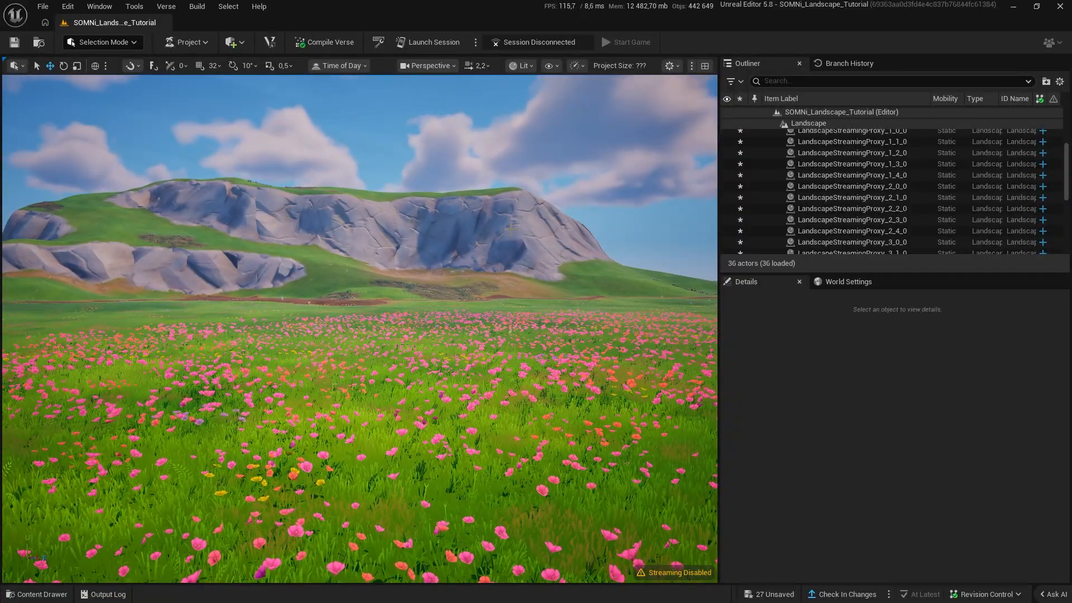
# - Maximize the material instance window and survey the cliffs and gravel paths of the landscape in the level
pyautogui.hotkey('alt', 'Tab')
pyautogui.moveTo(983, 106); pyautogui.dragTo(788, 125)
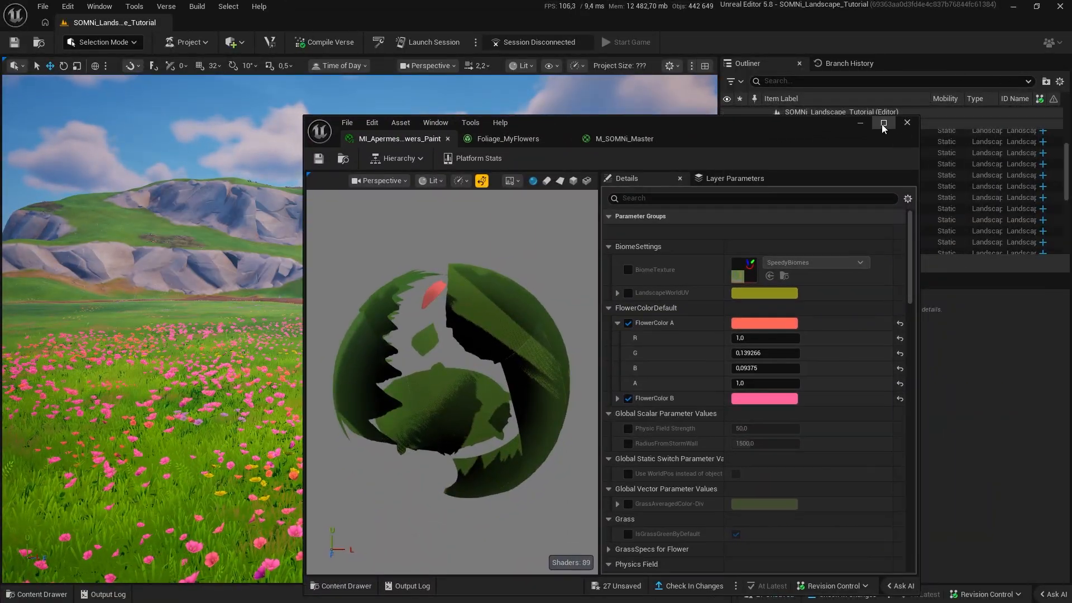
pyautogui.click(883, 124)
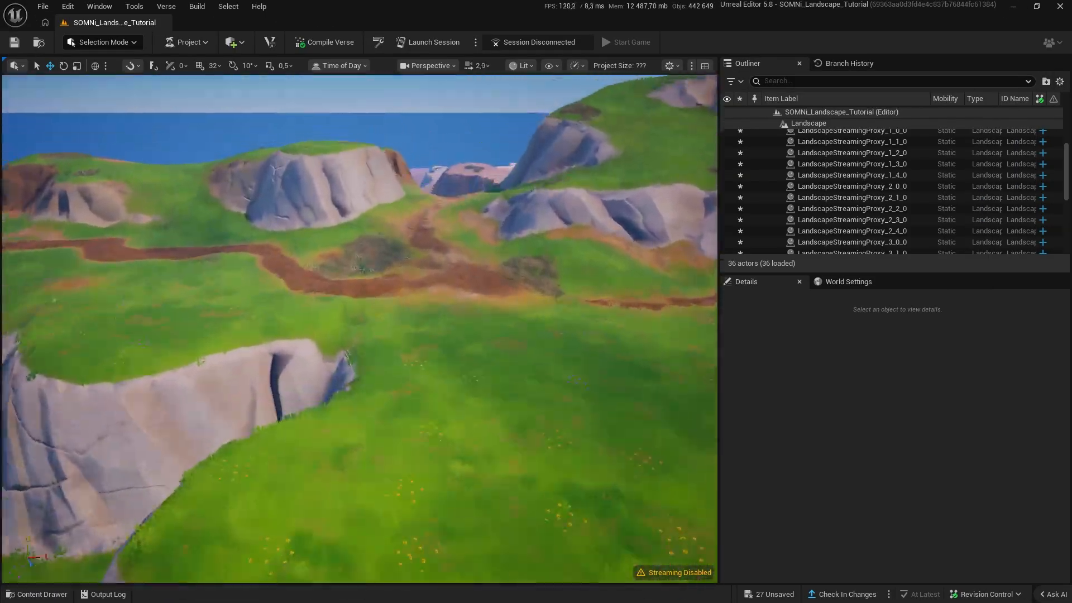
pyautogui.press('w')
pyautogui.scroll(3, 359, 328)
pyautogui.moveTo(359, 329); pyautogui.dragTo(592, 368, button='right')
pyautogui.press('w')
pyautogui.scroll(-1, 359, 328)
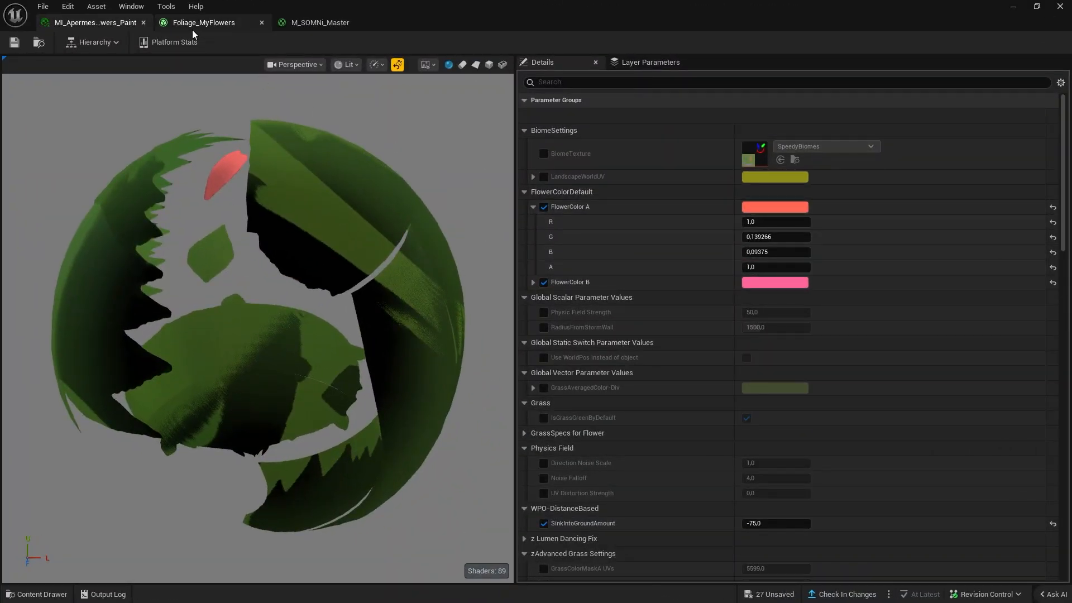
# - Return to the MyFlowers nodes in M_SOMNi_Master and extend the surrounding comment box downwards to make room for another row
pyautogui.click(203, 22)
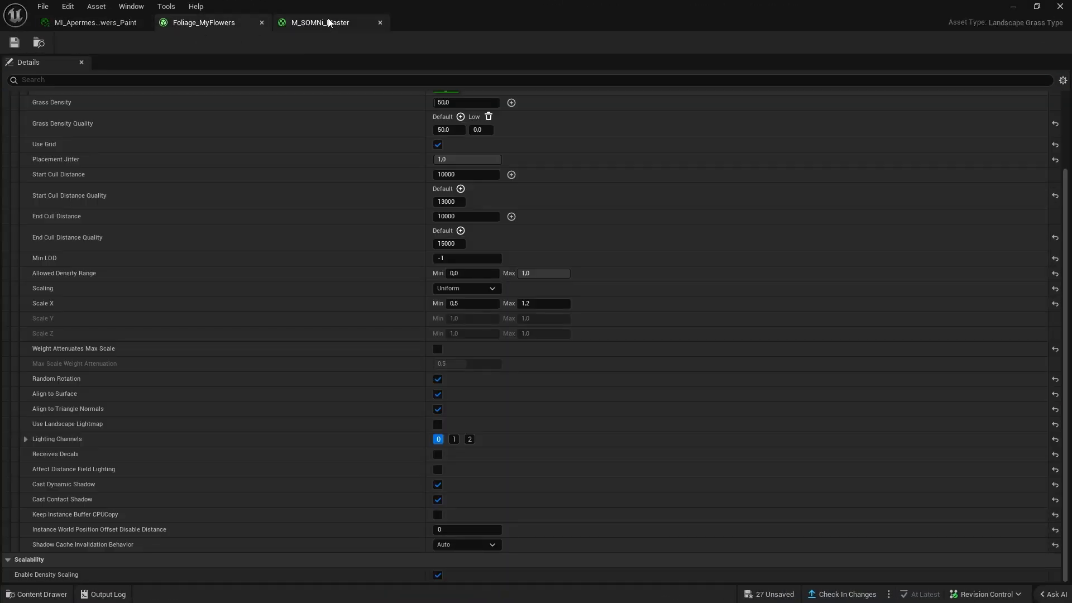
pyautogui.click(328, 22)
pyautogui.scroll(-3, 434, 245)
pyautogui.moveTo(435, 244); pyautogui.dragTo(703, 214, button='right')
pyautogui.moveTo(538, 447); pyautogui.dragTo(563, 208, button='right')
pyautogui.scroll(4, 564, 283)
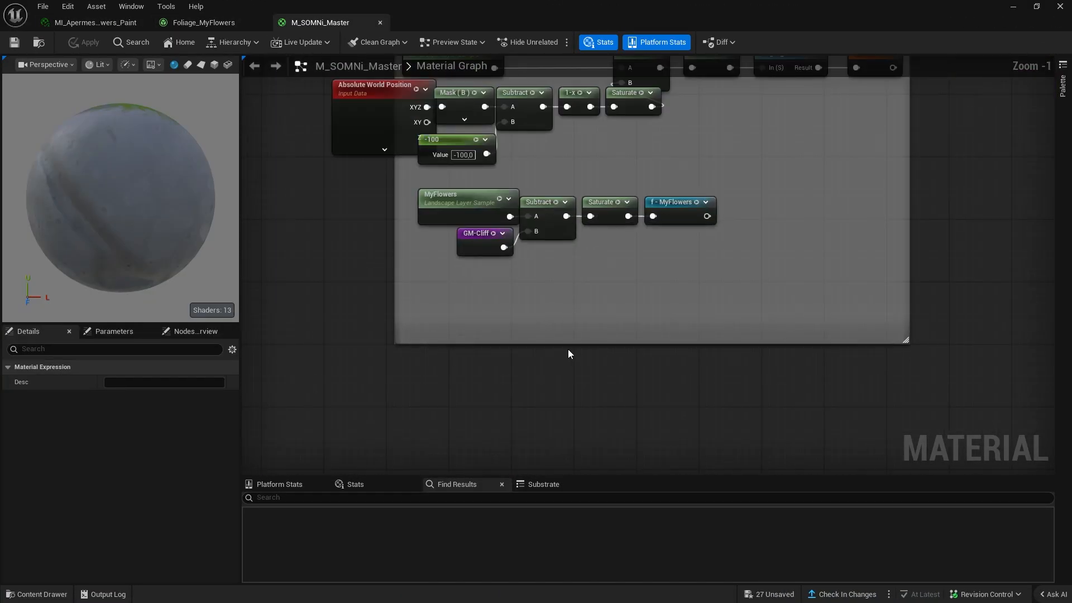
pyautogui.moveTo(568, 345); pyautogui.dragTo(551, 383)
# - Open the MF_CommonLandscapeLayers material function from its node in the M_SOMNi_Master graph
pyautogui.scroll(-10, 550, 383)
pyautogui.moveTo(633, 245); pyautogui.dragTo(597, 431, button='right')
pyautogui.scroll(6, 489, 387)
pyautogui.moveTo(489, 388); pyautogui.dragTo(510, 151, button='right')
pyautogui.scroll(3, 635, 317)
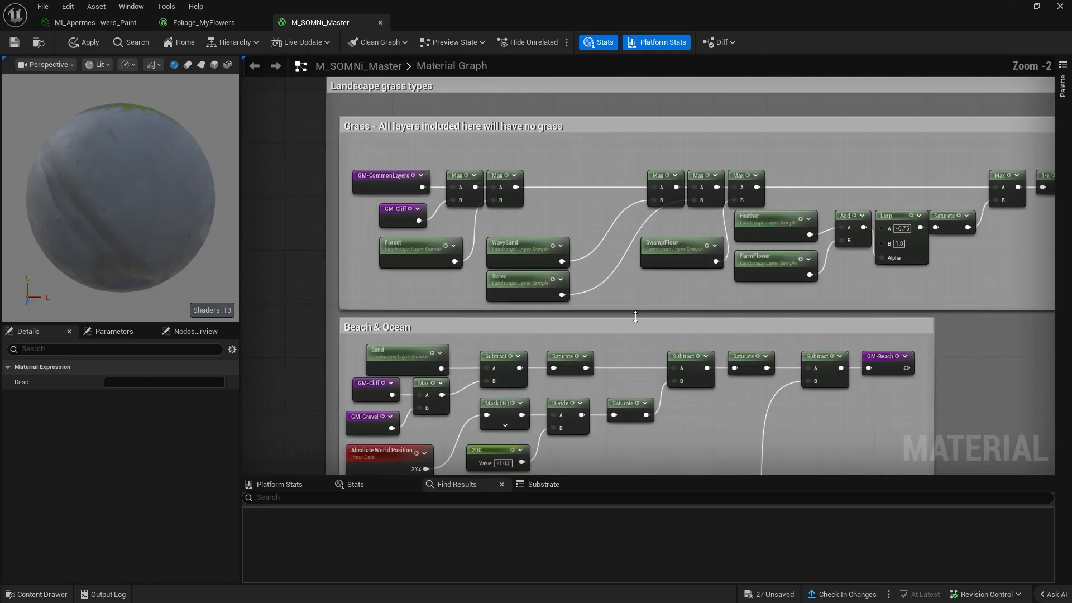
pyautogui.moveTo(617, 233); pyautogui.dragTo(621, 229, button='right')
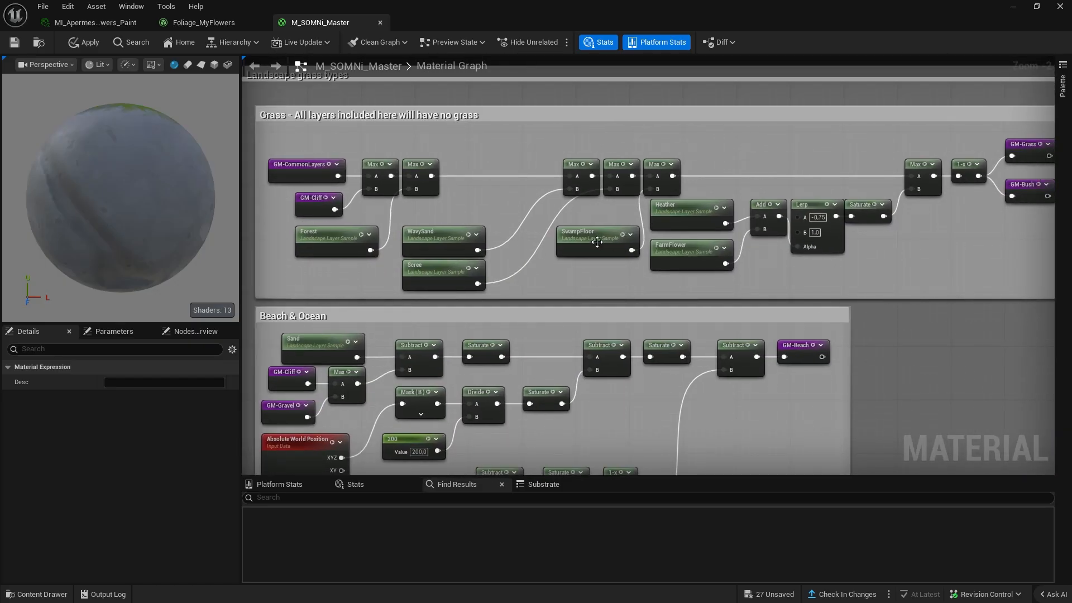
pyautogui.scroll(-3, 687, 344)
pyautogui.moveTo(684, 344); pyautogui.dragTo(795, 473, button='right')
pyautogui.scroll(4, 495, 255)
pyautogui.doubleClick(495, 256)
pyautogui.scroll(-10, 605, 263)
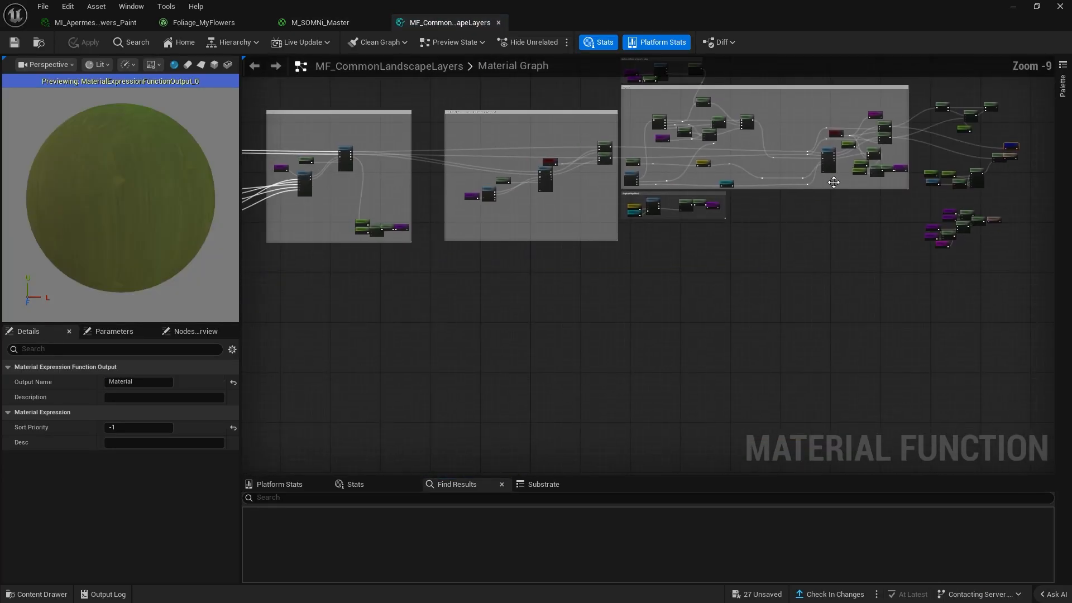
# - Copy the Gravel landscape layer sample from MF_CommonLandscapeLayers, close the function and paste the node below the MyFlowers row in M_SOMNi_Master
pyautogui.moveTo(315, 294); pyautogui.dragTo(449, 260, button='right')
pyautogui.scroll(6, 520, 247)
pyautogui.moveTo(405, 229); pyautogui.dragTo(527, 244, button='right')
pyautogui.click(418, 202)
pyautogui.click(498, 24)
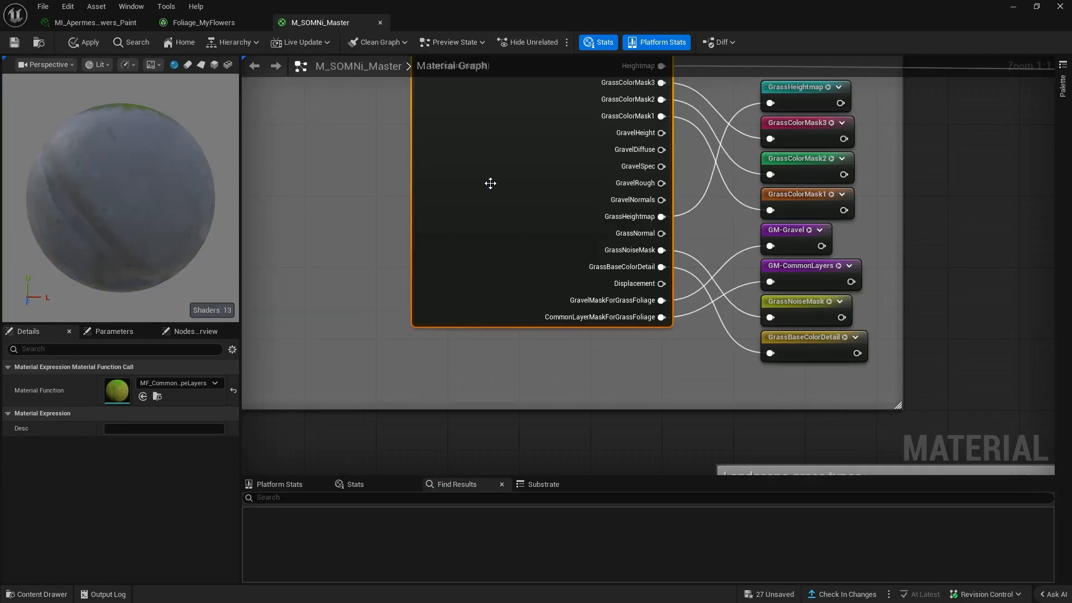
pyautogui.scroll(-5, 490, 182)
pyautogui.scroll(6, 393, 313)
pyautogui.moveTo(393, 308); pyautogui.dragTo(645, 338, button='right')
pyautogui.click(494, 335)
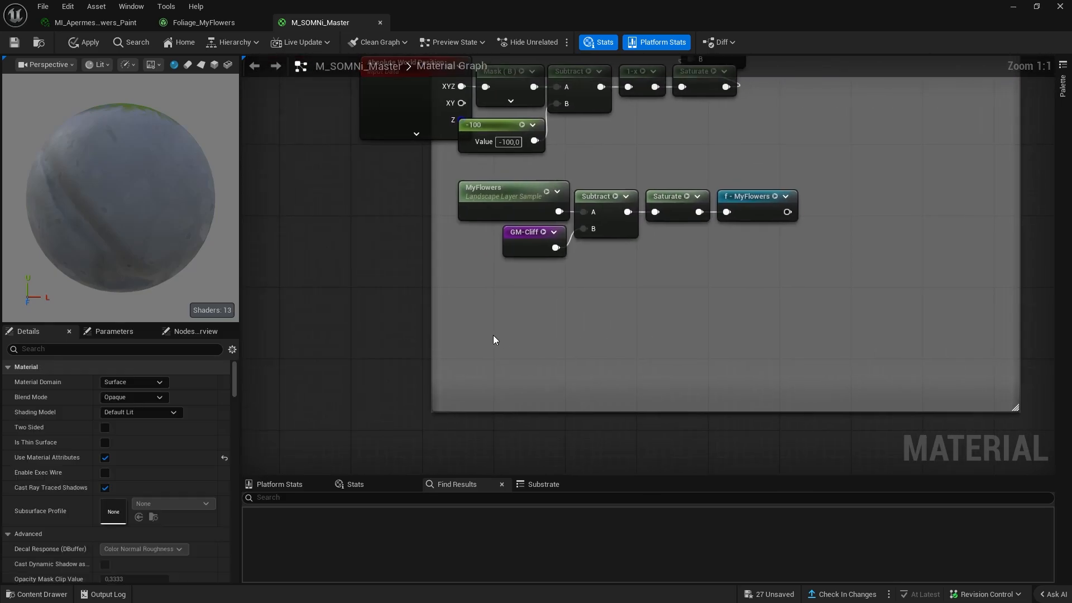
pyautogui.hotkey('ctrl', 'v')
# - Duplicate the GM-Cliff and Subtract nodes of the MyFlowers row and connect Gravel to input A of the copied Subtract
pyautogui.scroll(-10, 596, 167)
pyautogui.scroll(8, 586, 196)
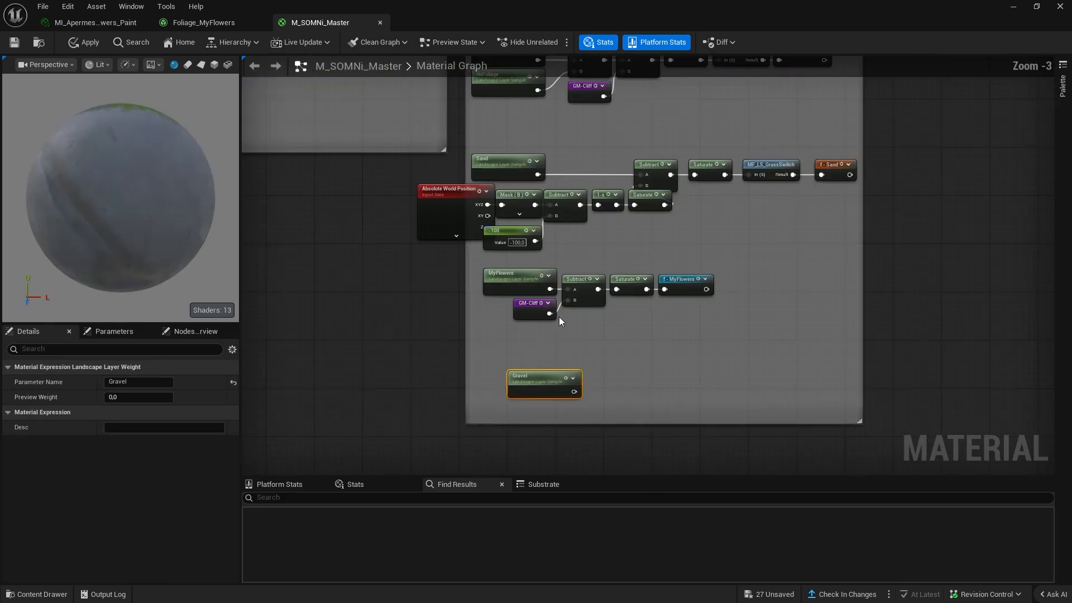
pyautogui.moveTo(542, 348); pyautogui.dragTo(581, 323)
pyautogui.moveTo(526, 289); pyautogui.dragTo(517, 251)
pyautogui.hotkey('ctrl', 'c')
pyautogui.hotkey('ctrl', 'v')
pyautogui.moveTo(542, 348); pyautogui.dragTo(615, 338)
pyautogui.moveTo(617, 334); pyautogui.dragTo(577, 340)
# - Duplicate the Saturate and f - MyFlowers nodes into the Gravel row and connect the Subtract output to the Saturate
pyautogui.click(615, 242)
pyautogui.moveTo(606, 287); pyautogui.dragTo(648, 229)
pyautogui.hotkey('ctrl', 'c')
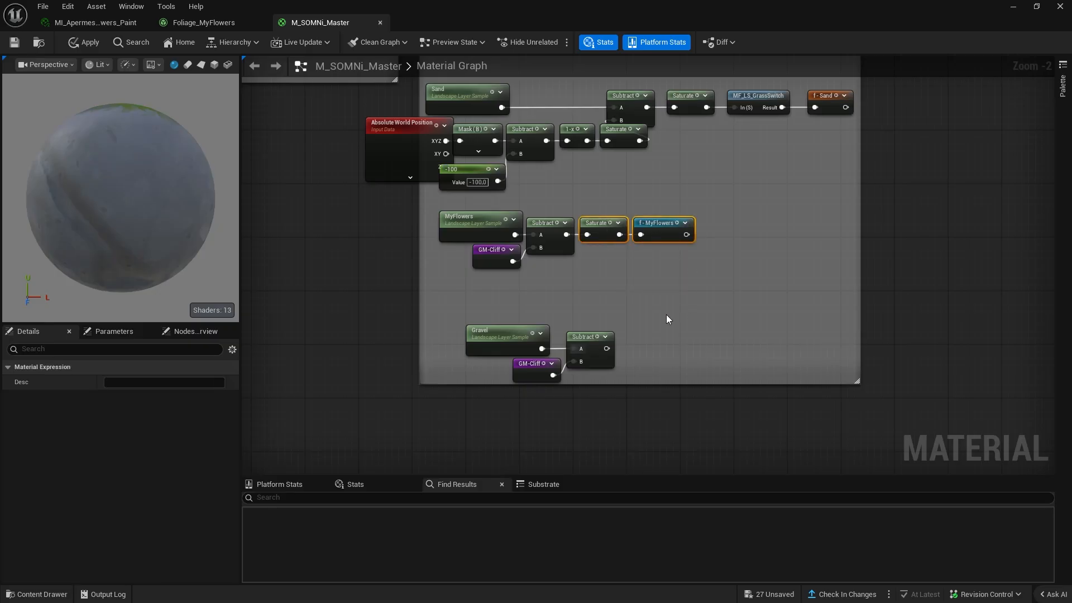
pyautogui.hotkey('ctrl', 'v')
pyautogui.moveTo(608, 348); pyautogui.dragTo(635, 322)
pyautogui.moveTo(640, 310); pyautogui.dragTo(633, 336)
# - Copy an MF_LS_GrassSwitch node from the top of Foliage Masking and paste it into the Gravel row
pyautogui.moveTo(671, 290); pyautogui.dragTo(949, 474, button='right')
pyautogui.moveTo(559, 95); pyautogui.dragTo(684, 204, button='right')
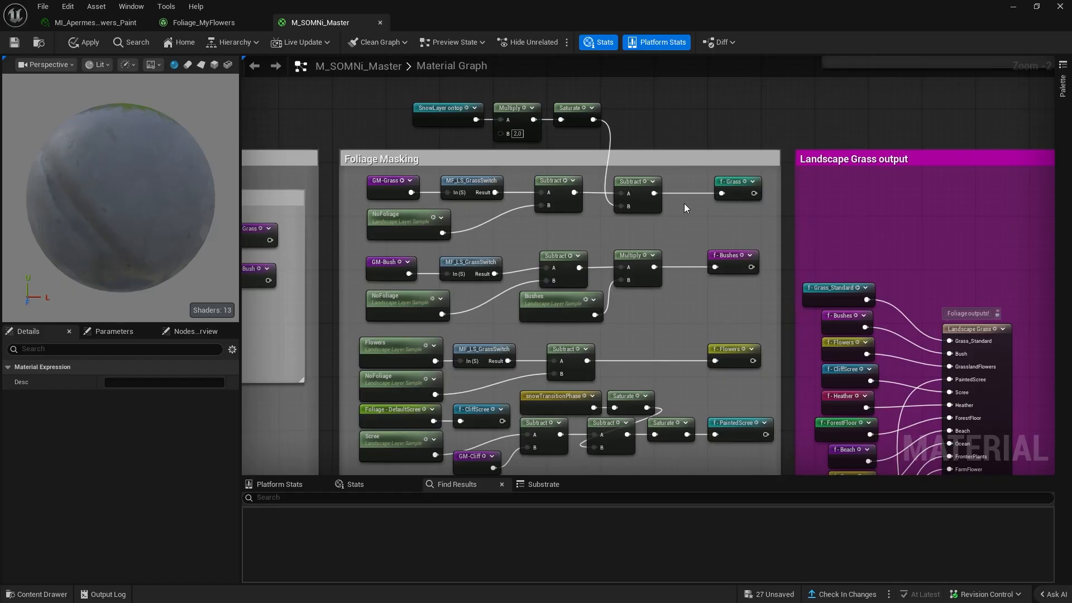
pyautogui.click(464, 177)
pyautogui.moveTo(498, 287); pyautogui.dragTo(534, 58, button='right')
pyautogui.moveTo(535, 294); pyautogui.dragTo(539, 161, button='right')
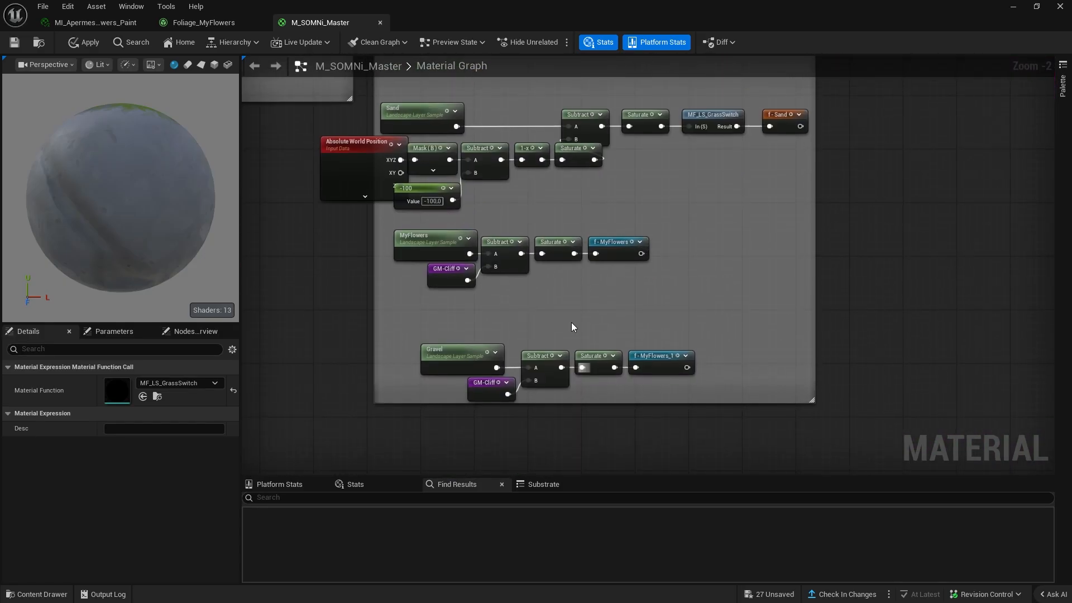
pyautogui.click(571, 323)
pyautogui.moveTo(431, 306); pyautogui.dragTo(500, 355)
pyautogui.hotkey('ctrl', 'v')
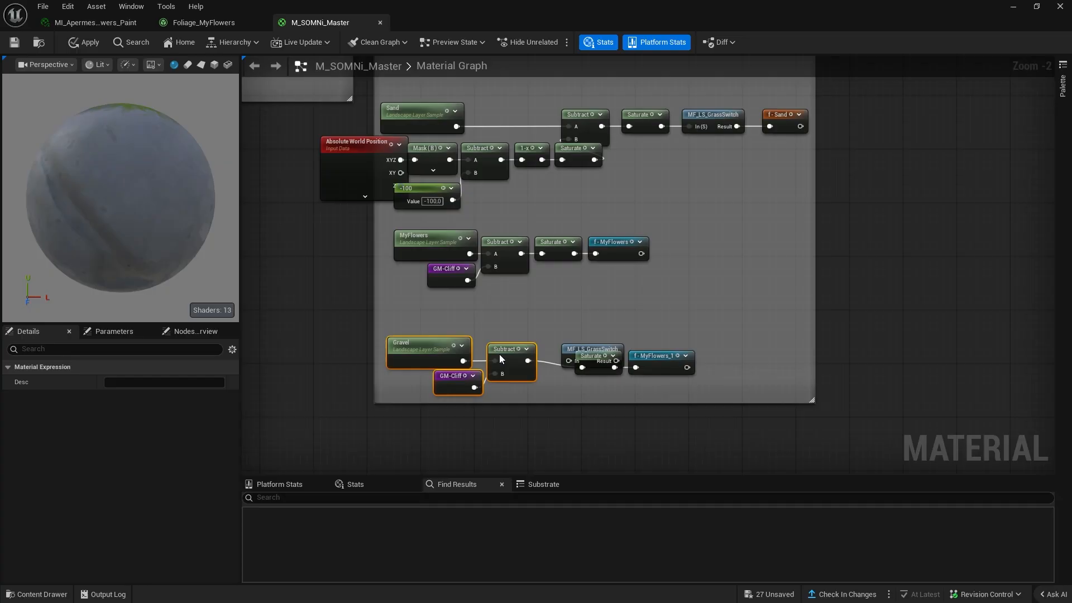
# - Rearrange the Gravel row and wire MF_LS_GrassSwitch between the Saturate and the copied named reroute
pyautogui.moveTo(656, 347); pyautogui.dragTo(638, 364)
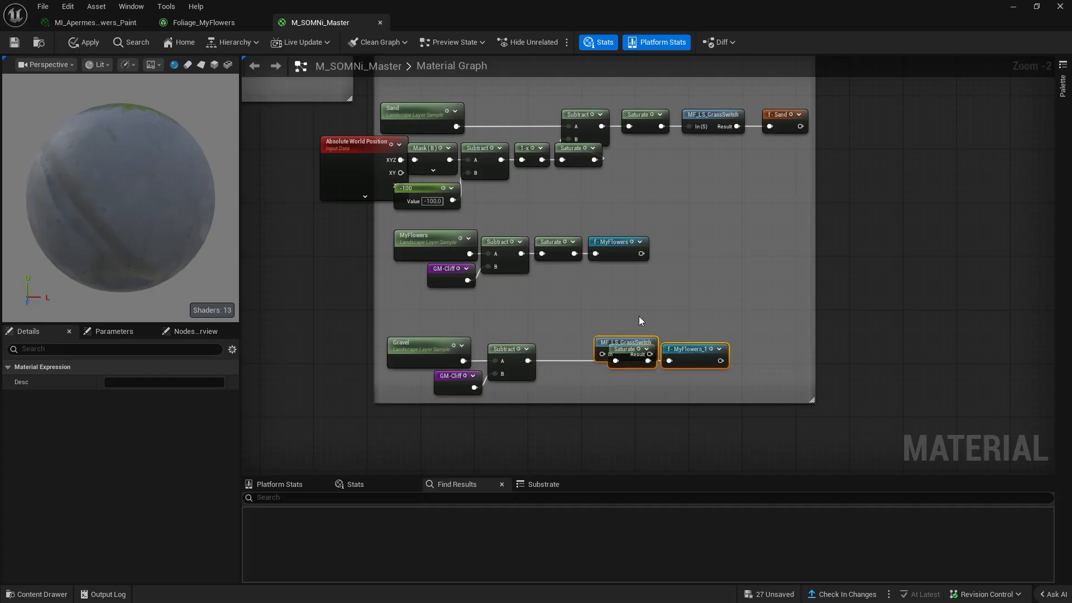
pyautogui.moveTo(639, 319); pyautogui.dragTo(582, 347)
pyautogui.moveTo(606, 343); pyautogui.dragTo(564, 345)
pyautogui.click(592, 341)
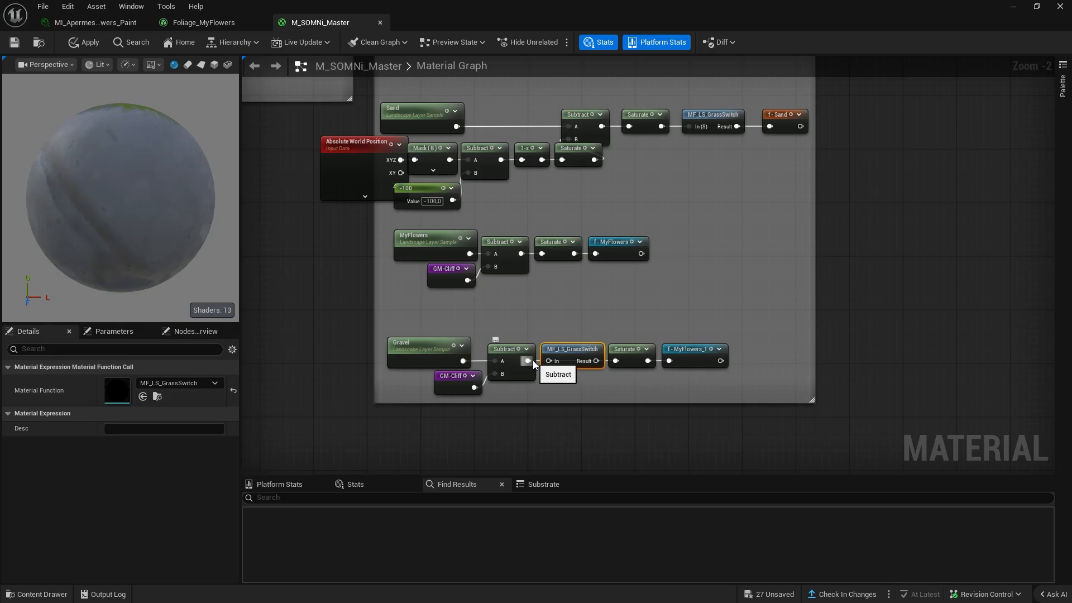
pyautogui.moveTo(555, 361); pyautogui.dragTo(631, 326)
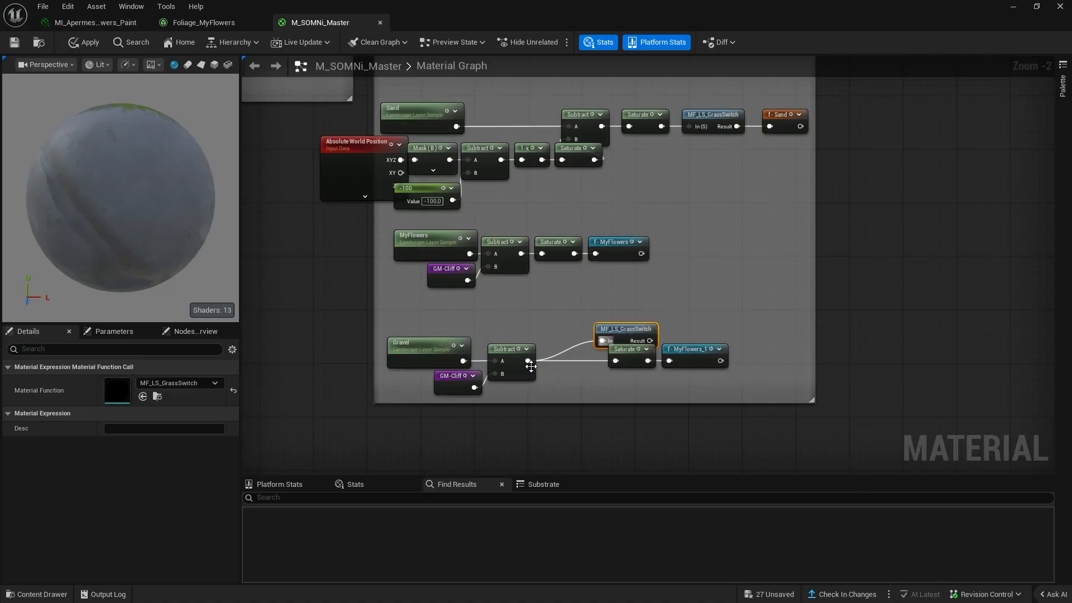
pyautogui.moveTo(528, 361); pyautogui.dragTo(602, 341)
pyautogui.moveTo(649, 341); pyautogui.dragTo(669, 360)
pyautogui.moveTo(618, 334); pyautogui.dragTo(625, 354)
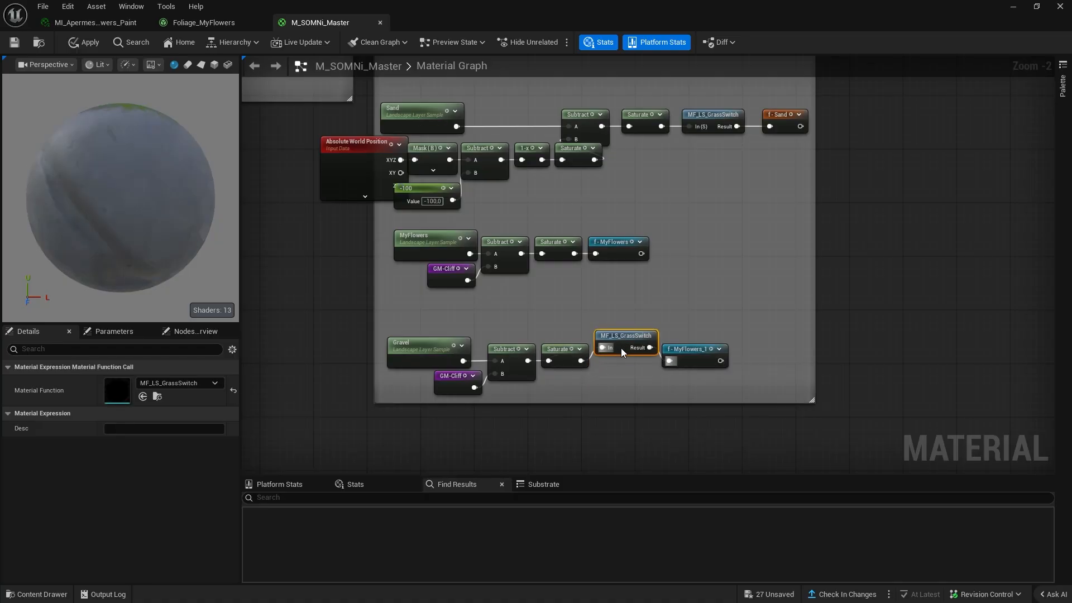
# - Rename the Gravel row's named reroute to f - Gravel and align MF_LS_GrassSwitch with it
pyautogui.click(676, 363)
pyautogui.press('F2')
pyautogui.write('f - Gra')
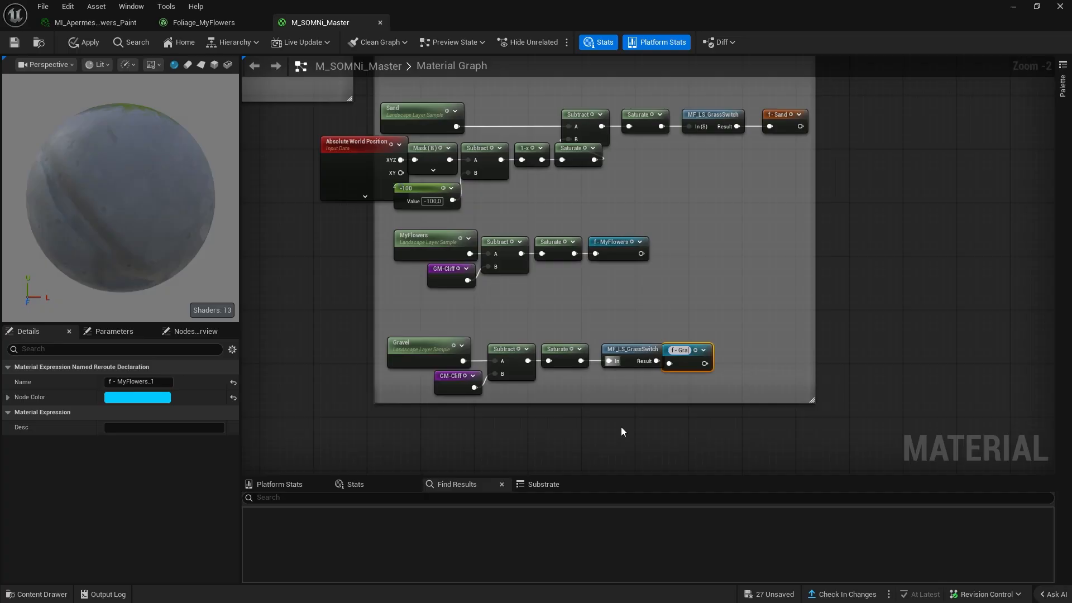
pyautogui.write('vel')
pyautogui.press('Return')
pyautogui.moveTo(646, 356); pyautogui.dragTo(631, 357)
# - Add a new Grass Types element to the Landscape Grass output node
pyautogui.moveTo(672, 344); pyautogui.dragTo(246, 473, button='right')
pyautogui.moveTo(699, 167); pyautogui.dragTo(601, 307, button='right')
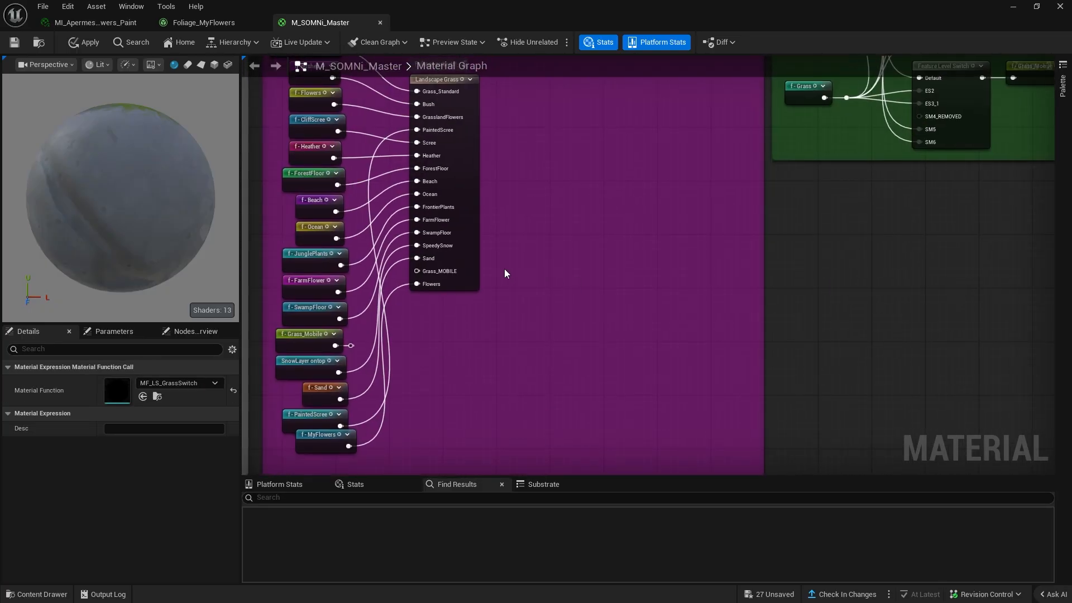
pyautogui.click(460, 272)
pyautogui.moveTo(460, 273); pyautogui.dragTo(683, 163, button='right')
pyautogui.click(172, 383)
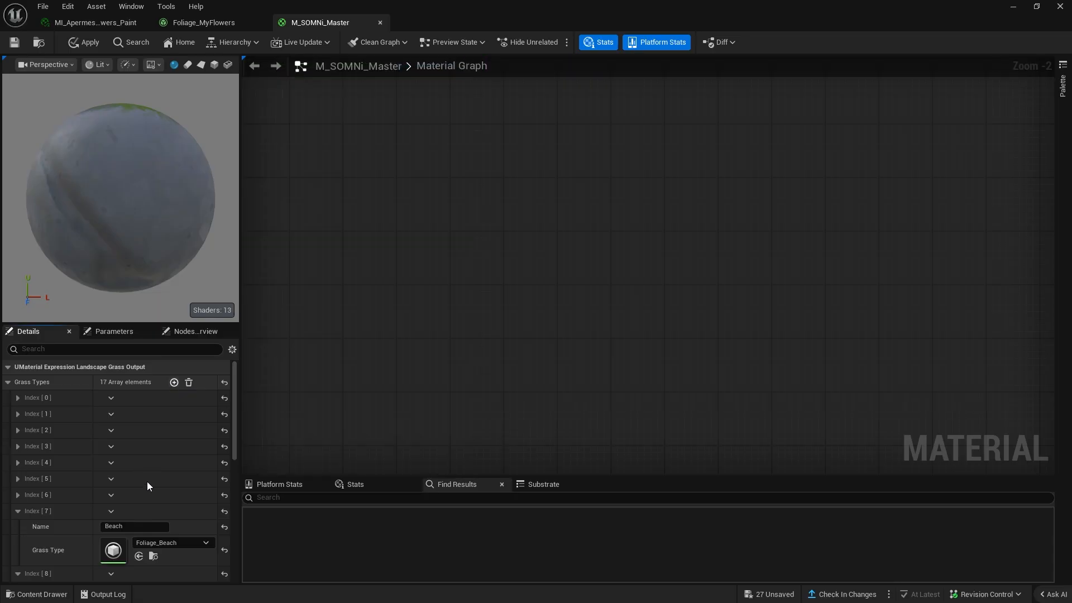
# - Duplicate Foliage_PaintScree in the FoliageGroups folder, name the copy Foliage_Gravel and open it
pyautogui.scroll(-10, 148, 491)
pyautogui.click(153, 480)
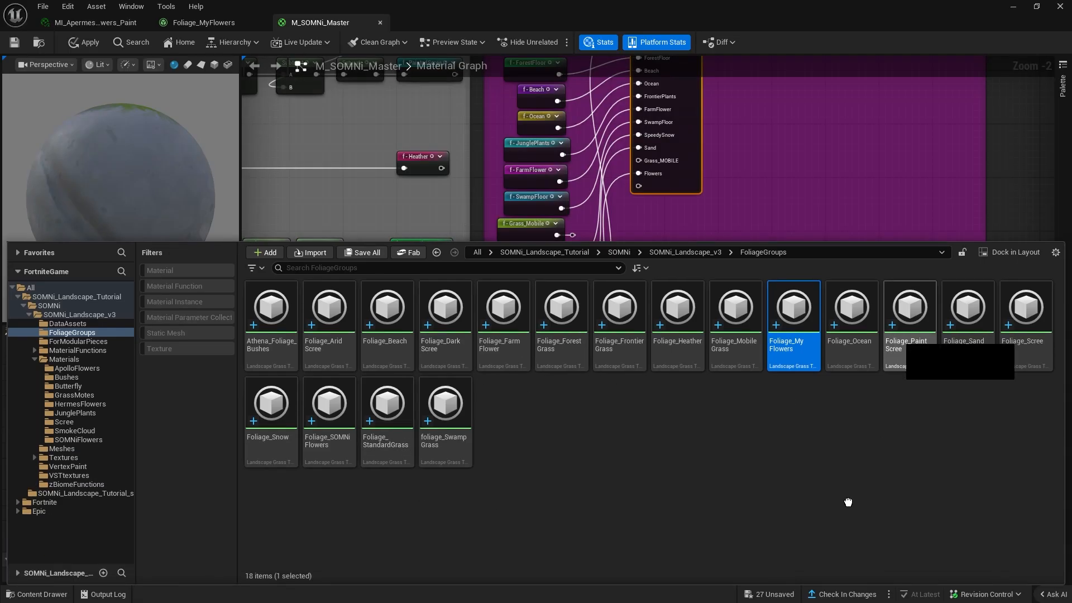
pyautogui.moveTo(848, 502); pyautogui.dragTo(848, 502)
pyautogui.click(849, 525)
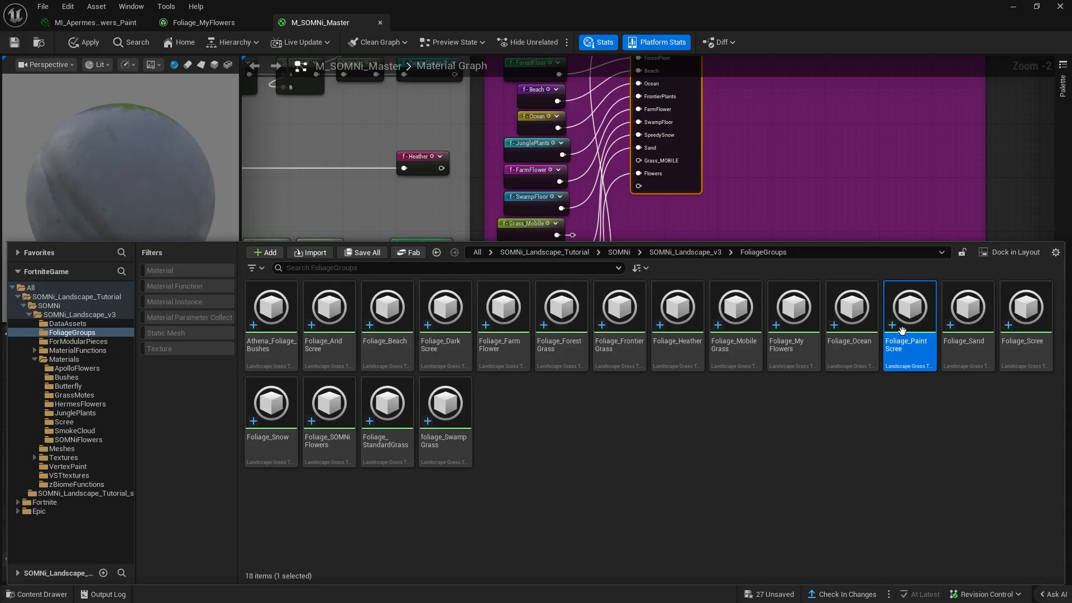
pyautogui.press('End')
pyautogui.hotkey('shift', 'Home')
pyautogui.hotkey('shift', 'Right')
pyautogui.hotkey('shift', 'Right')
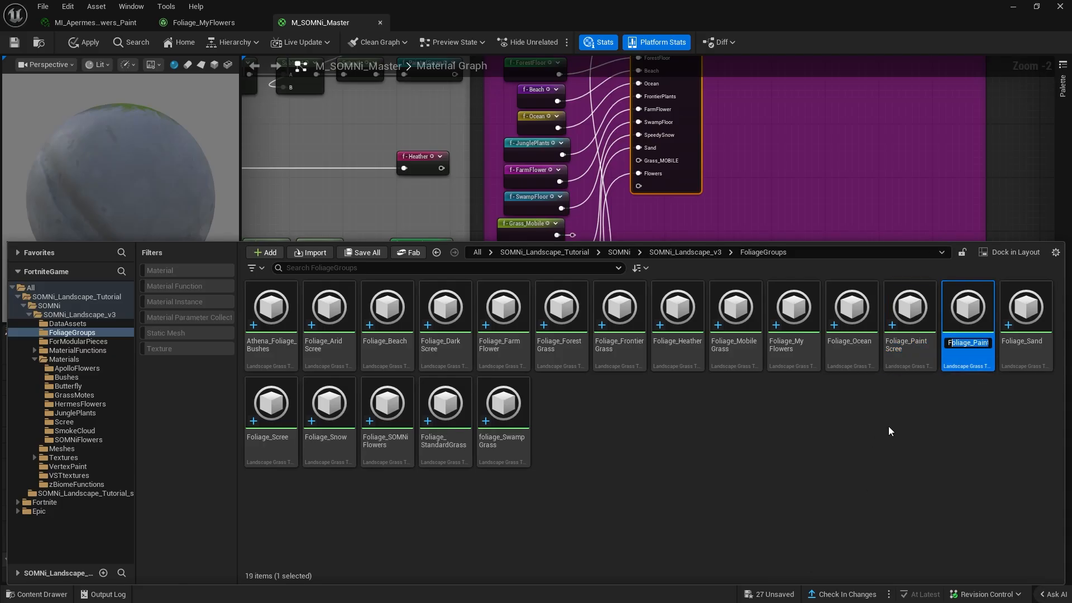
pyautogui.write('liage_Gravel')
pyautogui.press('Return')
pyautogui.press('Return')
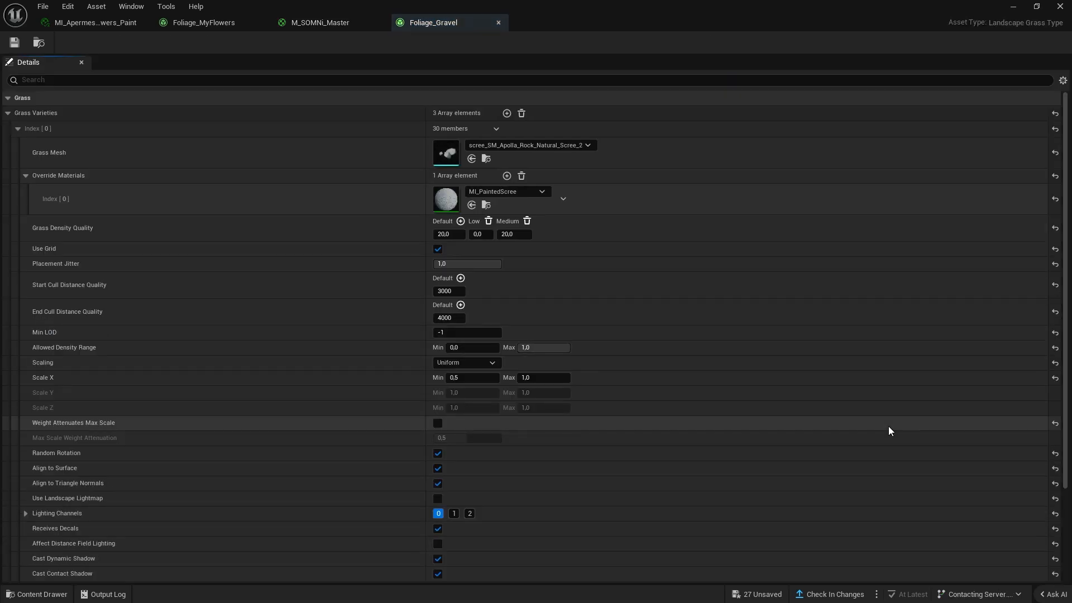
# - Set the first variety's Grass Mesh to SM_Hermes_Gravel_A_A and clear its override materials
pyautogui.click(474, 147)
pyautogui.write('hermes gr')
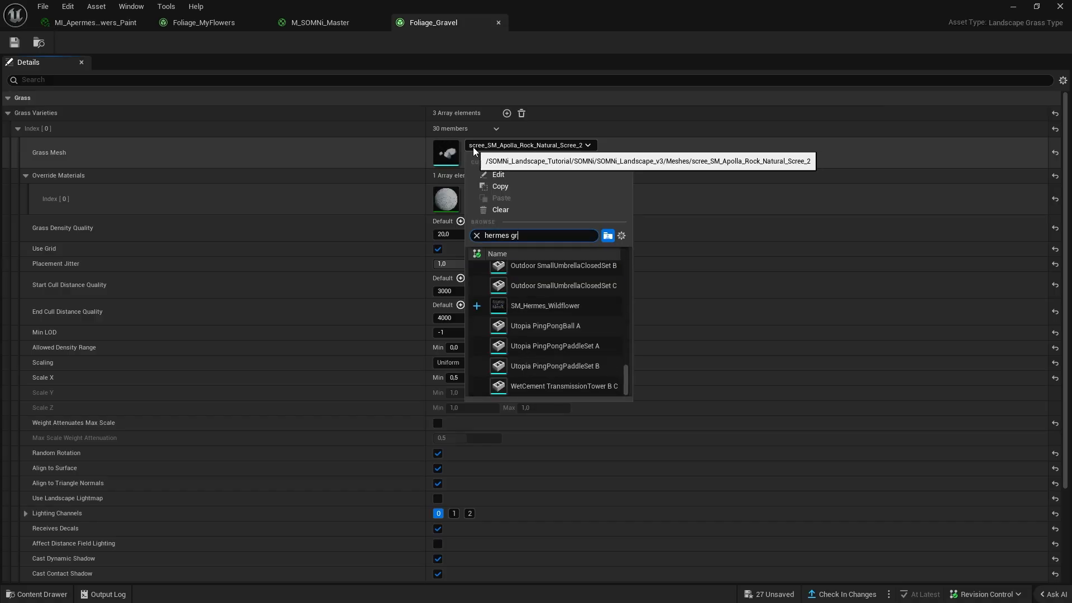
pyautogui.write('avel')
pyautogui.click(545, 276)
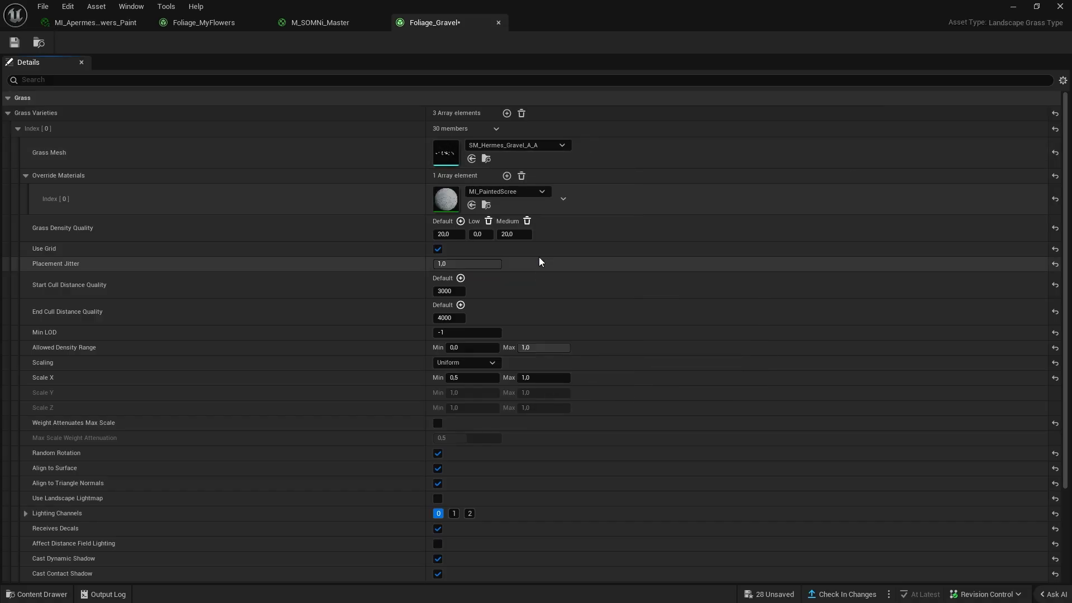
pyautogui.click(522, 175)
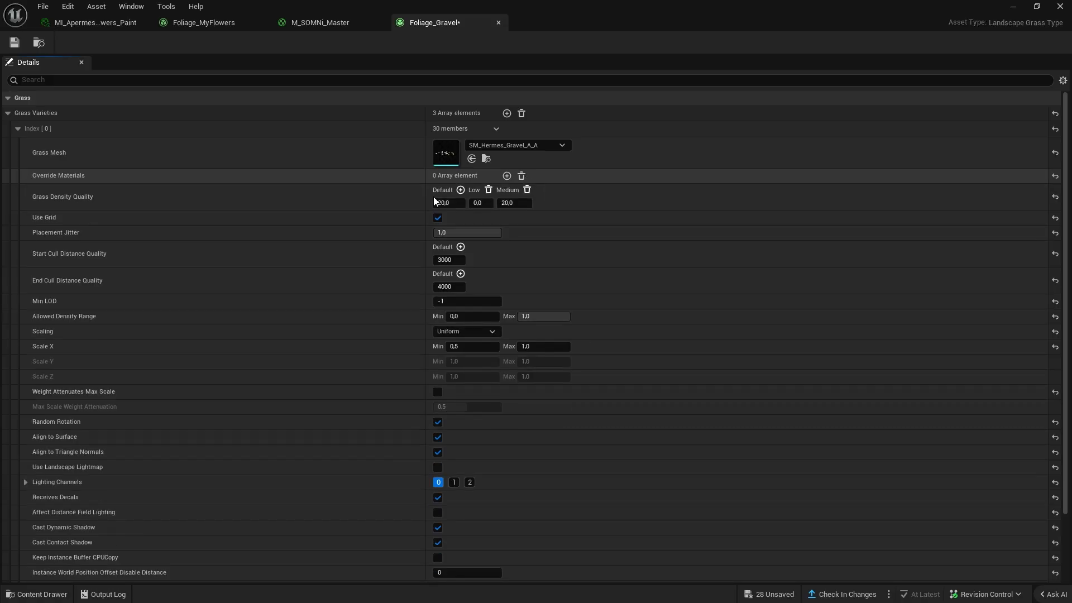
# - Delete the two extra grass varieties from Foliage_Gravel, set the remaining variety's Grass Density to 50 and save the asset
pyautogui.click(18, 129)
pyautogui.click(17, 144)
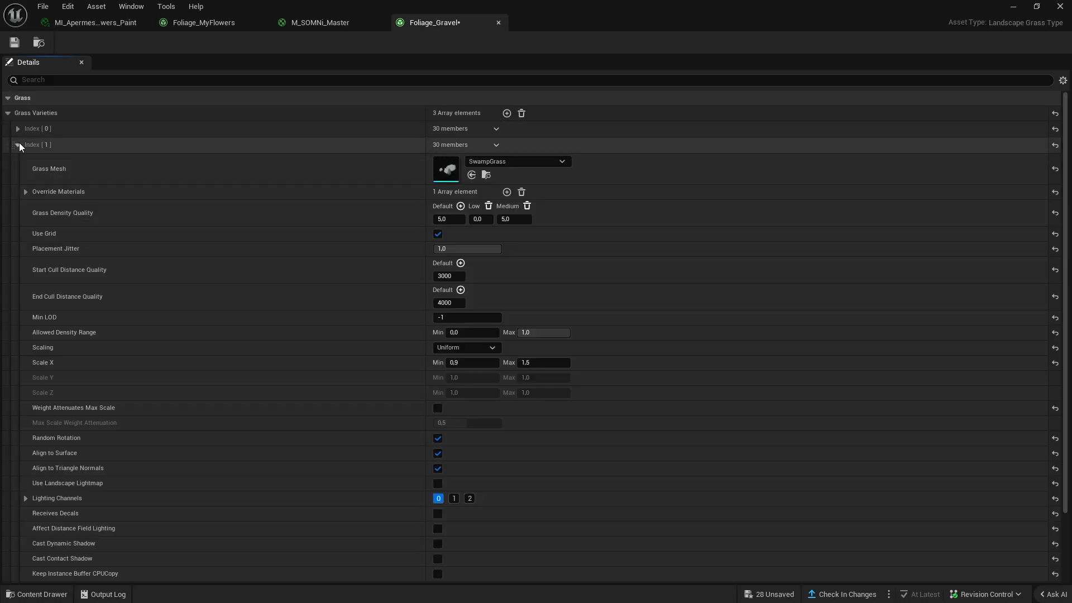
pyautogui.click(18, 145)
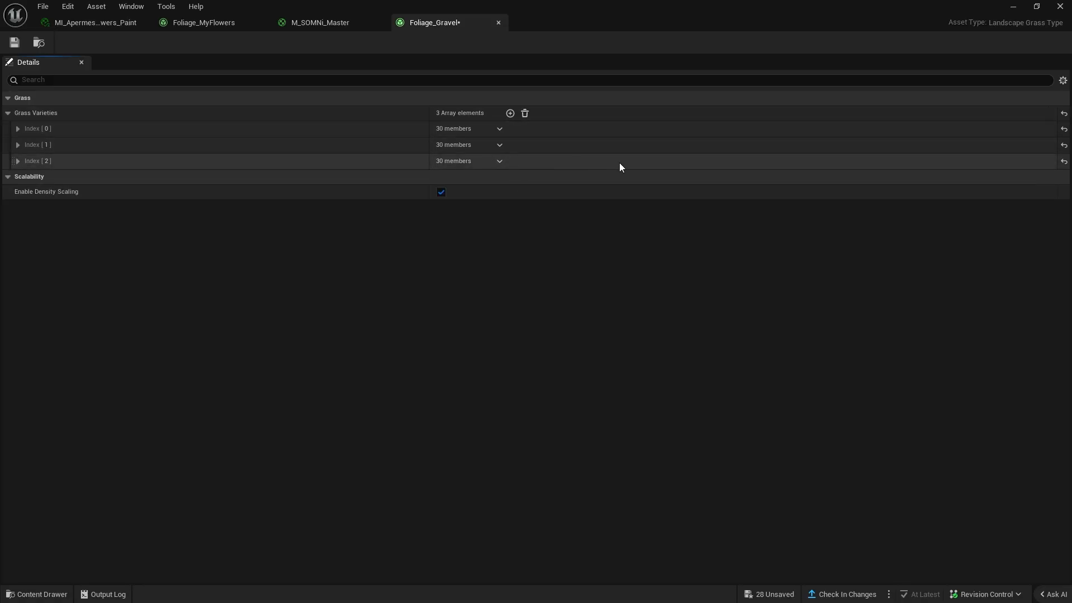
pyautogui.click(499, 145)
pyautogui.click(517, 175)
pyautogui.click(500, 145)
pyautogui.click(517, 175)
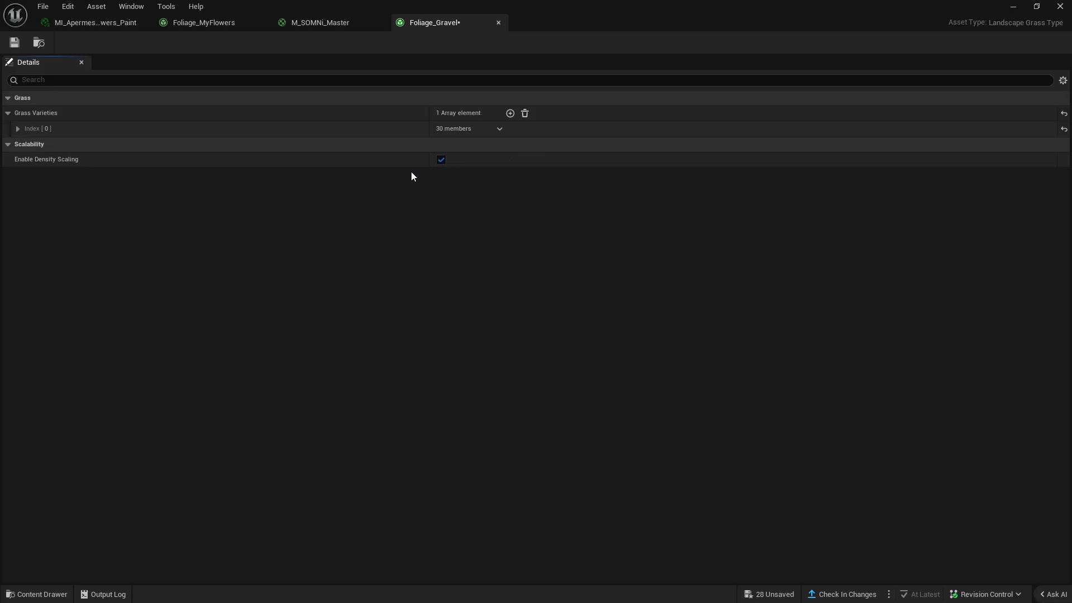
pyautogui.click(20, 128)
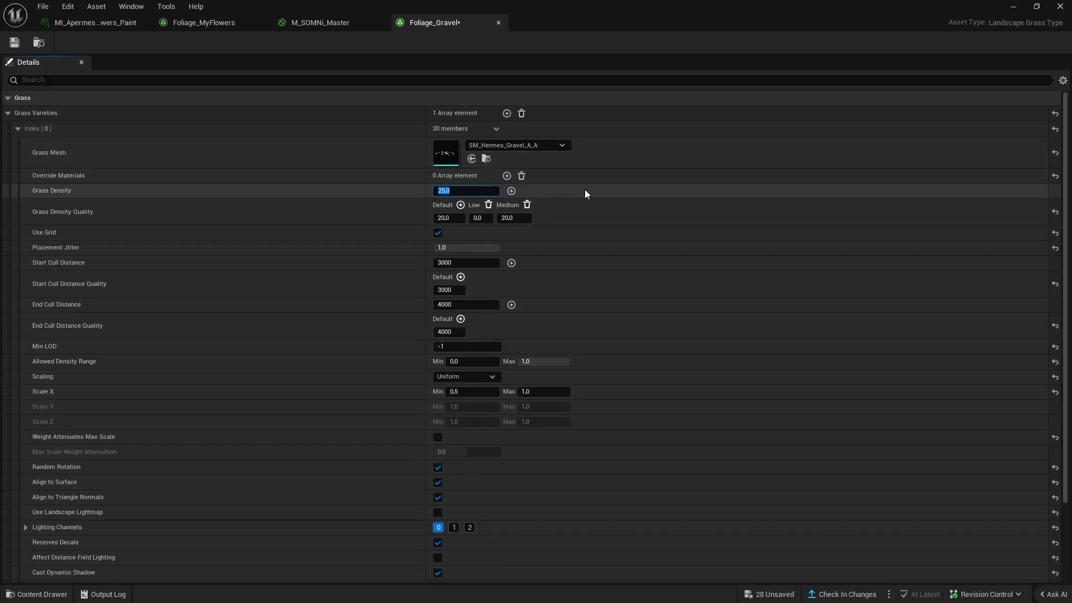
pyautogui.click(13, 42)
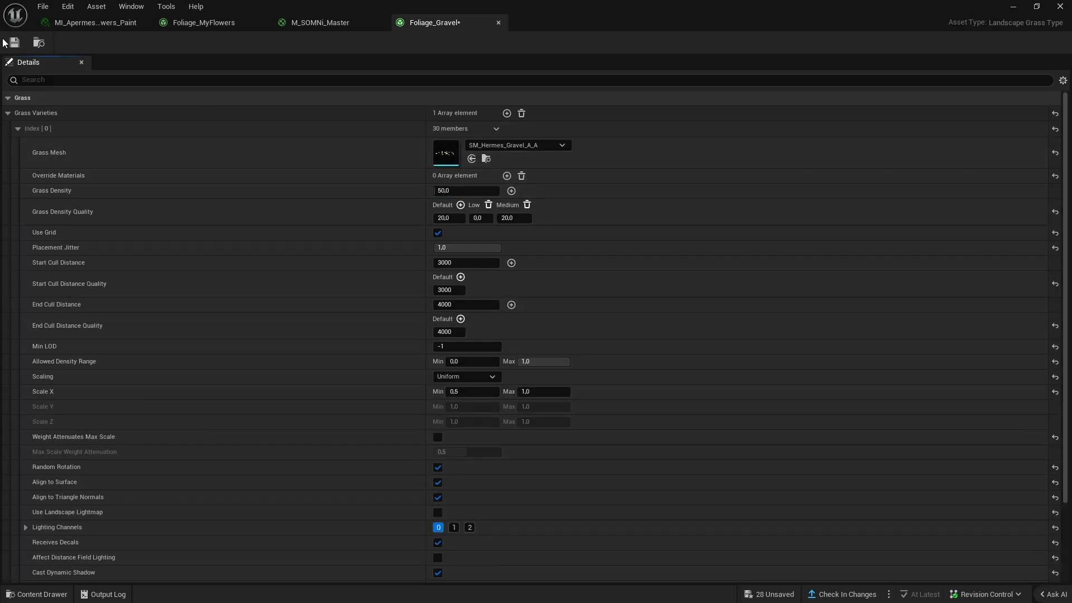
# - Add an f - Gravel named reroute below MyFlowers in M_SOMNi_Master and wire it to the grass output's empty last input
pyautogui.click(321, 23)
pyautogui.scroll(-1, 581, 258)
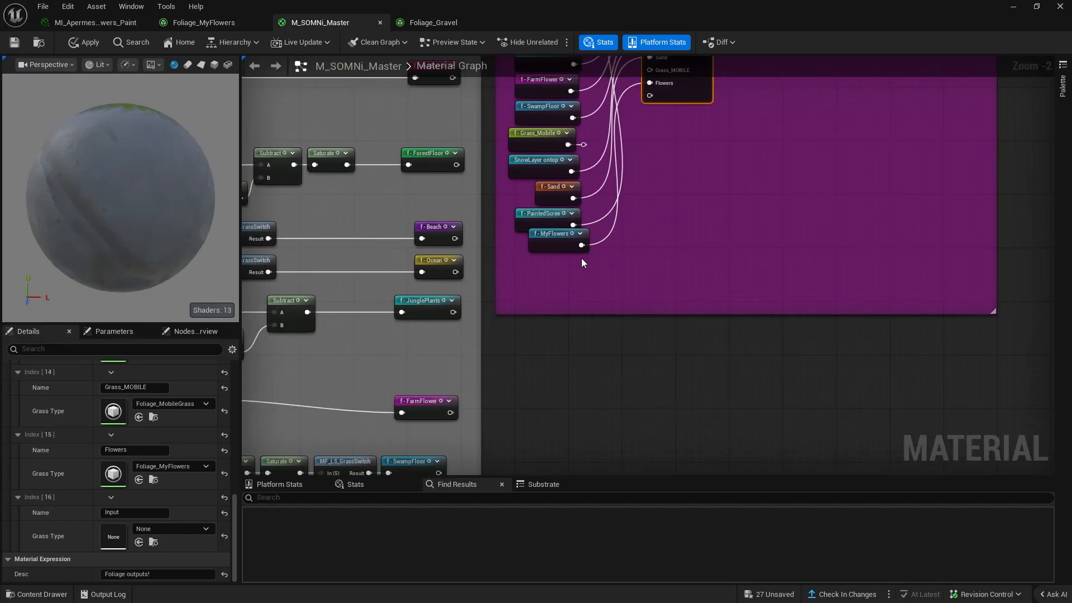
pyautogui.rightClick(549, 285)
pyautogui.write('gravel')
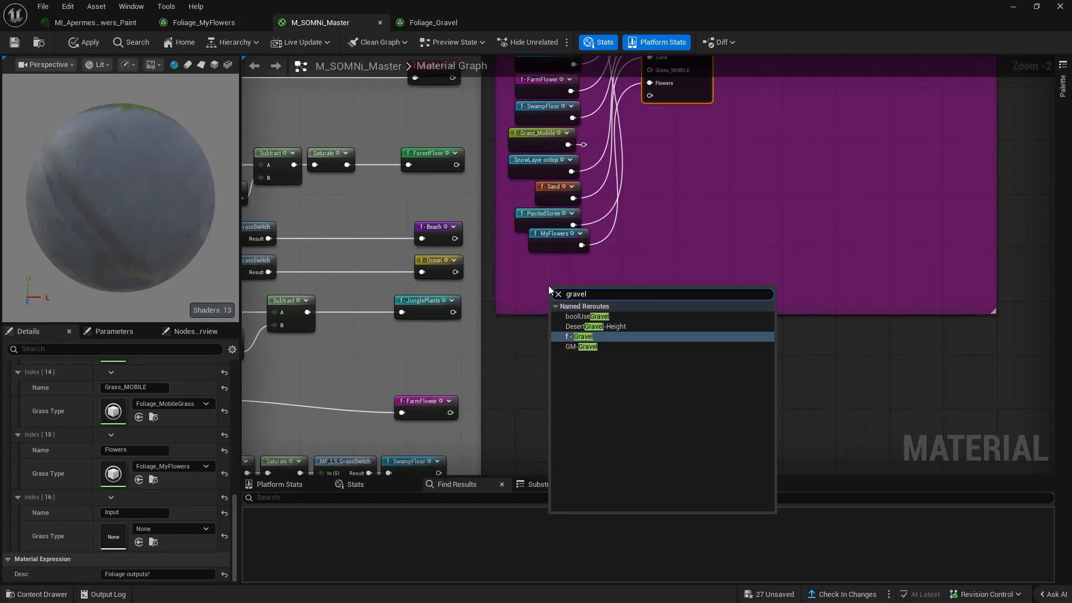
pyautogui.press('Return')
pyautogui.moveTo(583, 299); pyautogui.dragTo(668, 103)
# - Name the grass output's new element MyGravel and locate the Foliage_Gravel asset in the content browser for its grass type
pyautogui.scroll(-10, 127, 522)
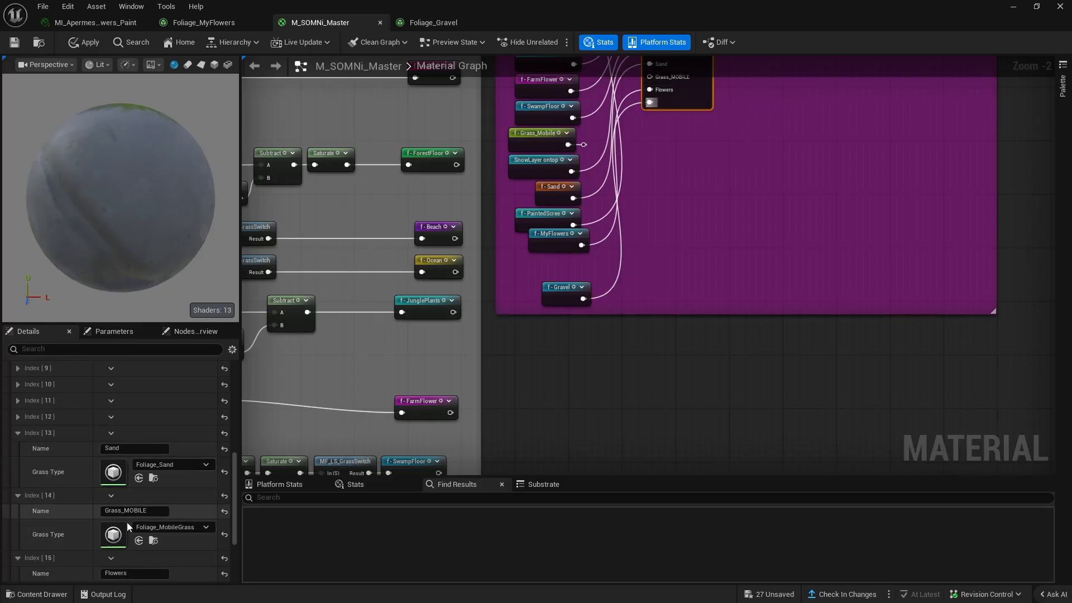
pyautogui.click(139, 512)
pyautogui.write('MyG')
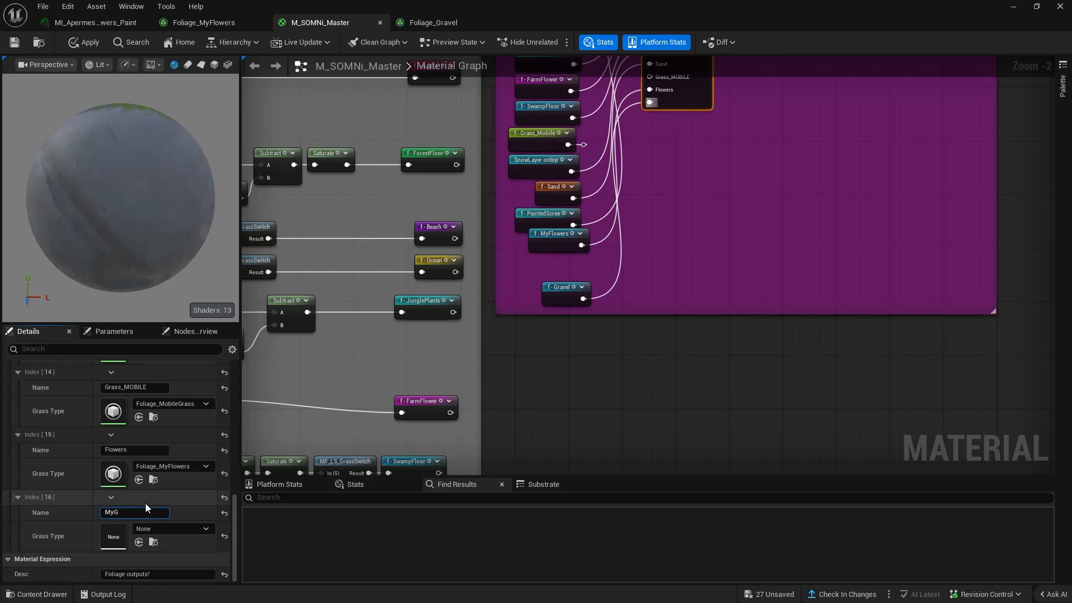
pyautogui.write('ravel')
pyautogui.press('Return')
pyautogui.click(464, 22)
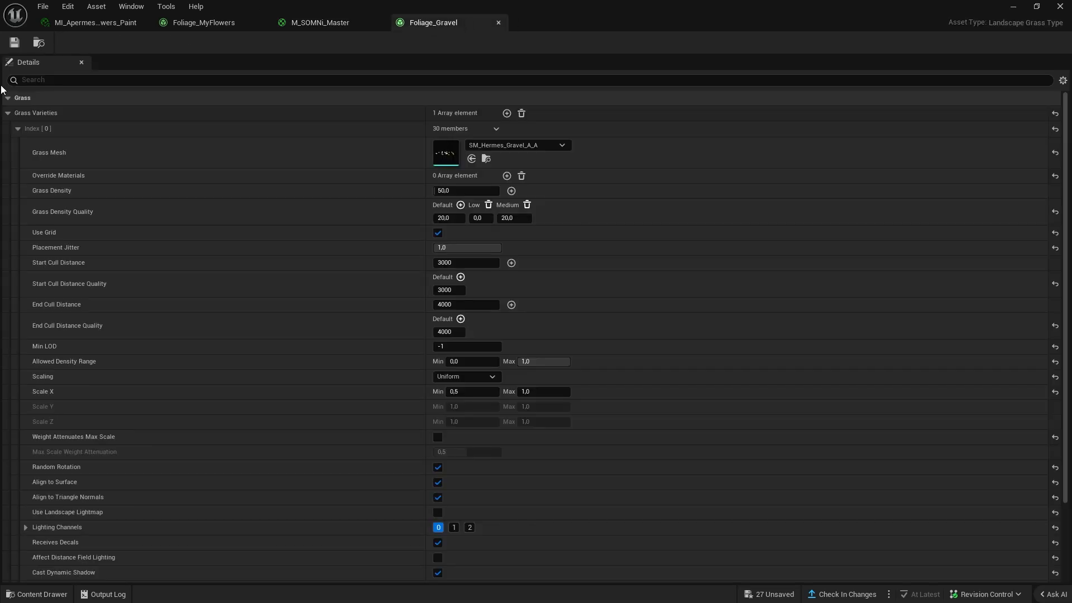
pyautogui.click(39, 43)
pyautogui.click(320, 22)
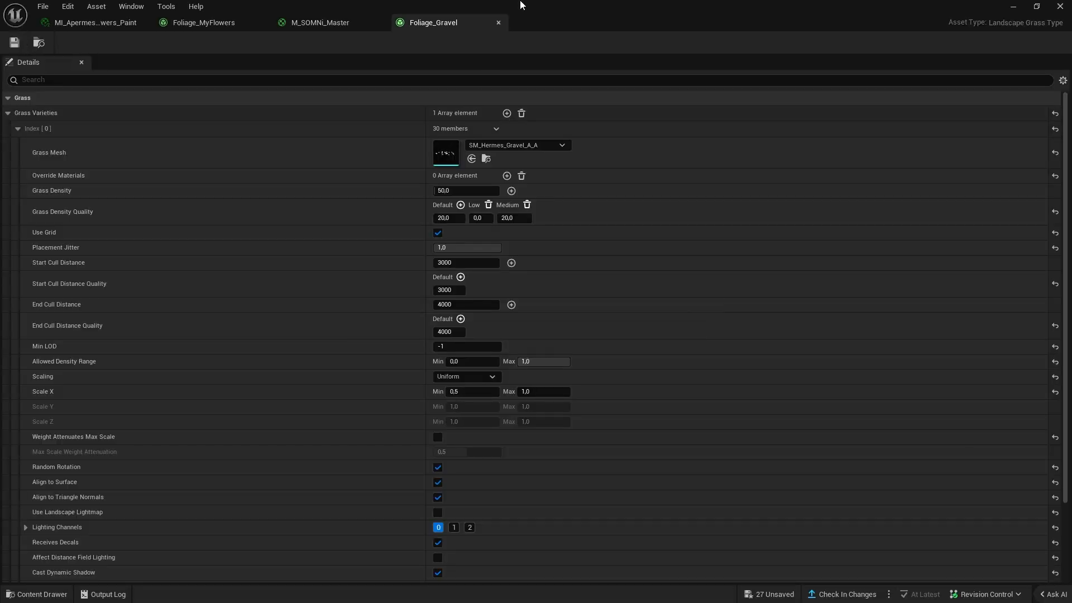
# - Set Foliage_Gravel's Grass Density Quality to 50 for both Default and Medium with the level viewport in view, and save
pyautogui.doubleClick(520, 5)
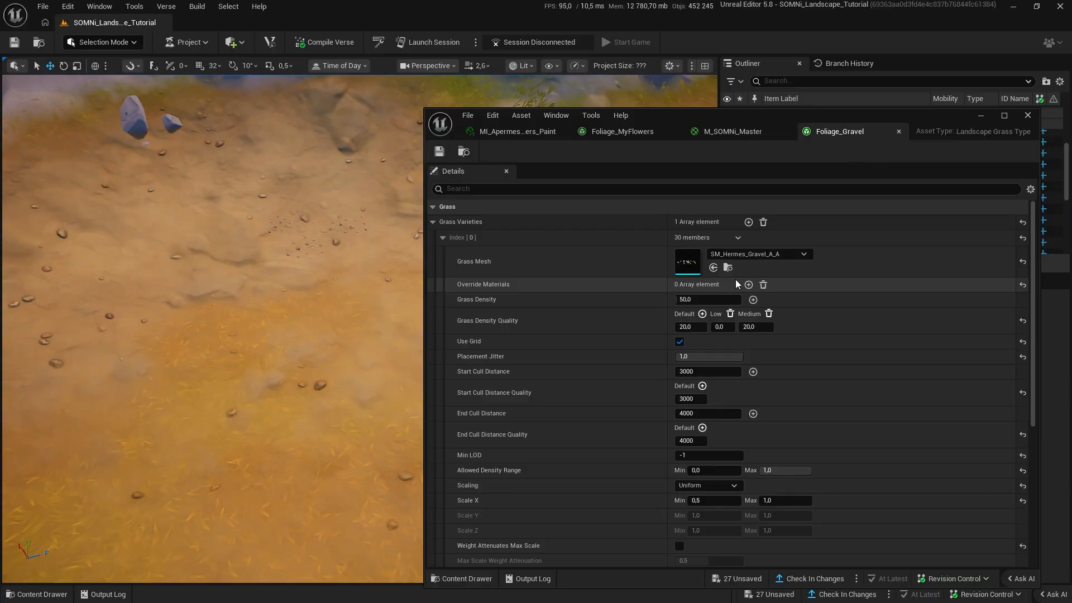
pyautogui.click(706, 299)
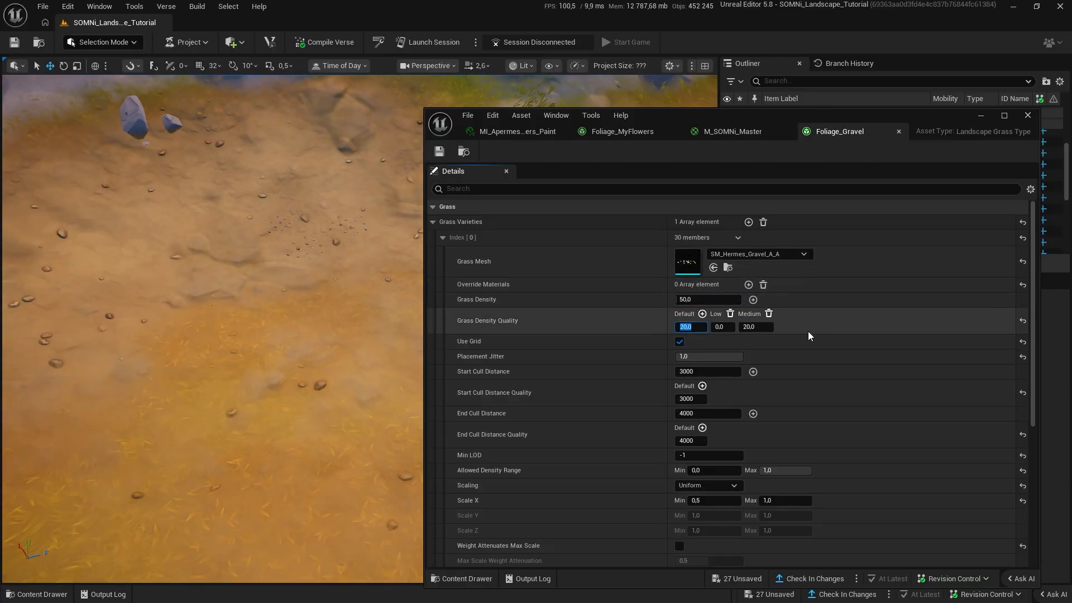
pyautogui.write('50')
pyautogui.press('Return')
pyautogui.press('Tab')
pyautogui.write('50')
pyautogui.press('Return')
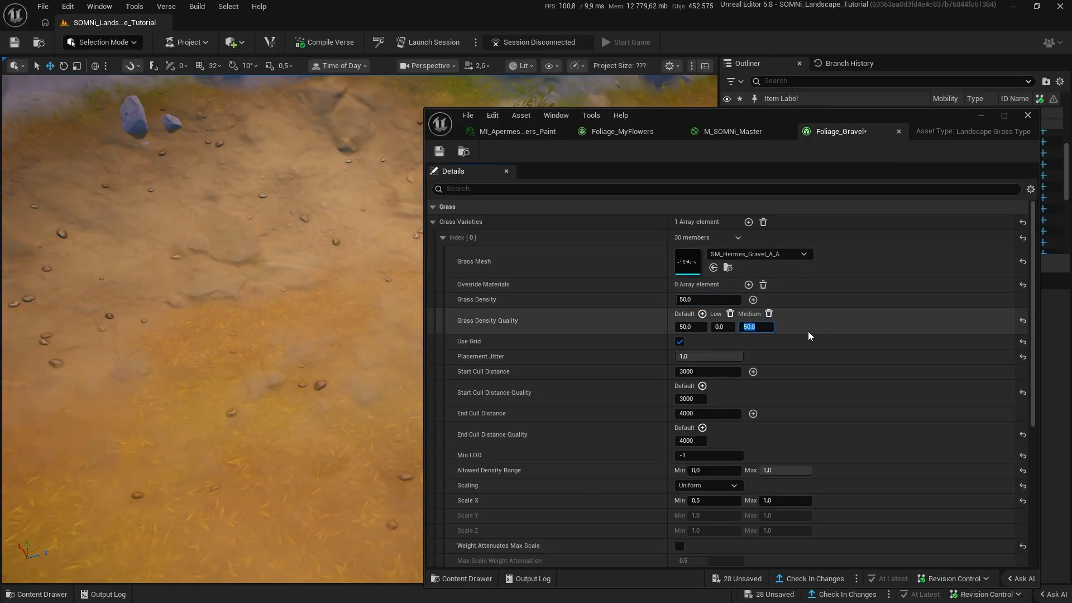
pyautogui.hotkey('ctrl', 's')
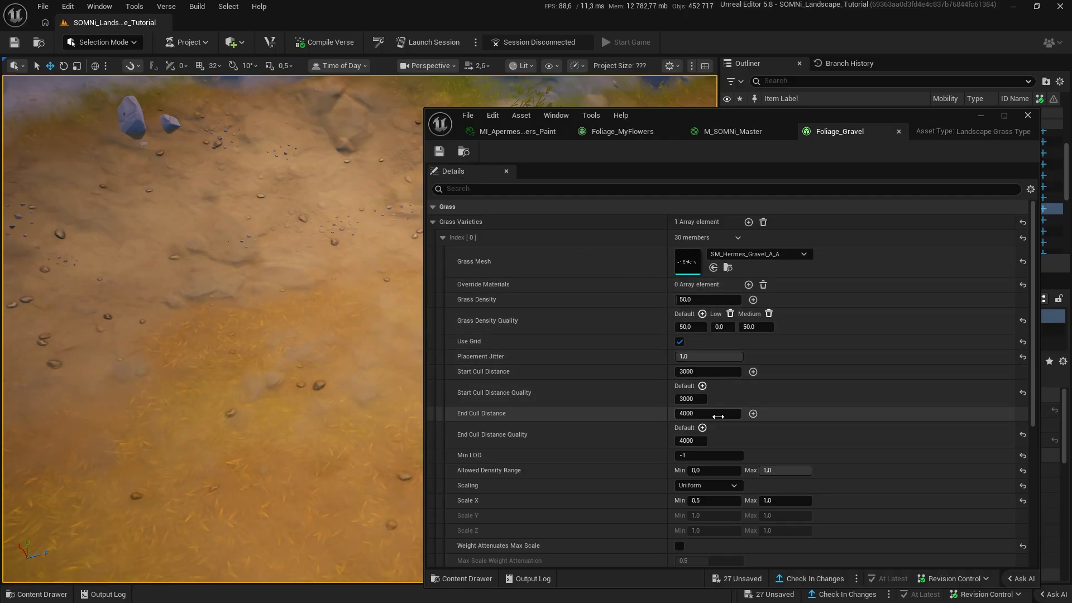
# - Set Foliage_Gravel's Scale X range to a minimum of 1 and a maximum of 2, and save
pyautogui.click(732, 503)
pyautogui.write('1')
pyautogui.press('Tab')
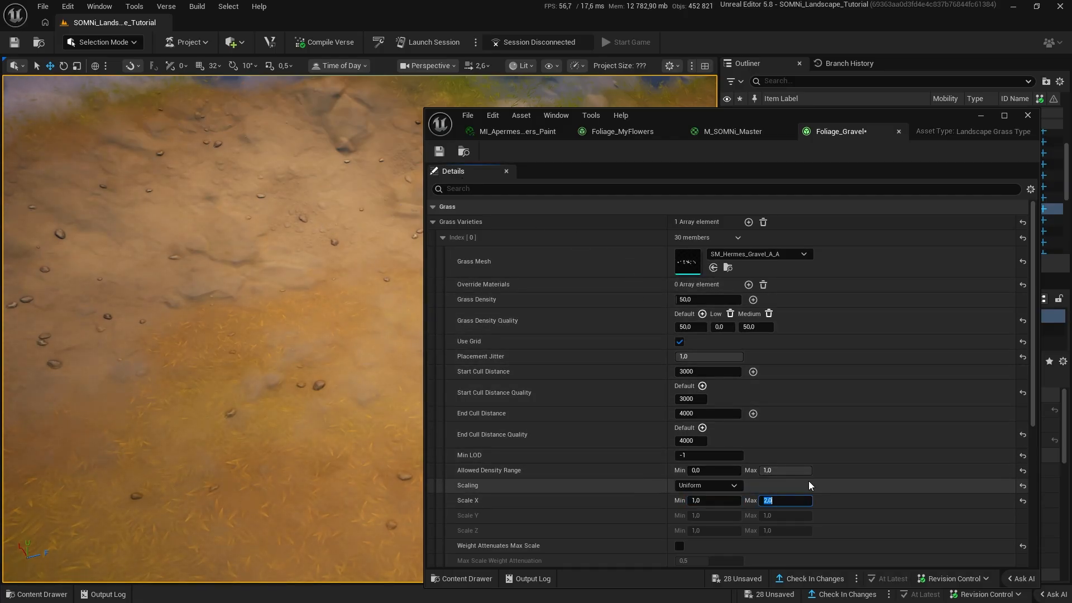
pyautogui.write('2')
pyautogui.press('Return')
pyautogui.click(439, 151)
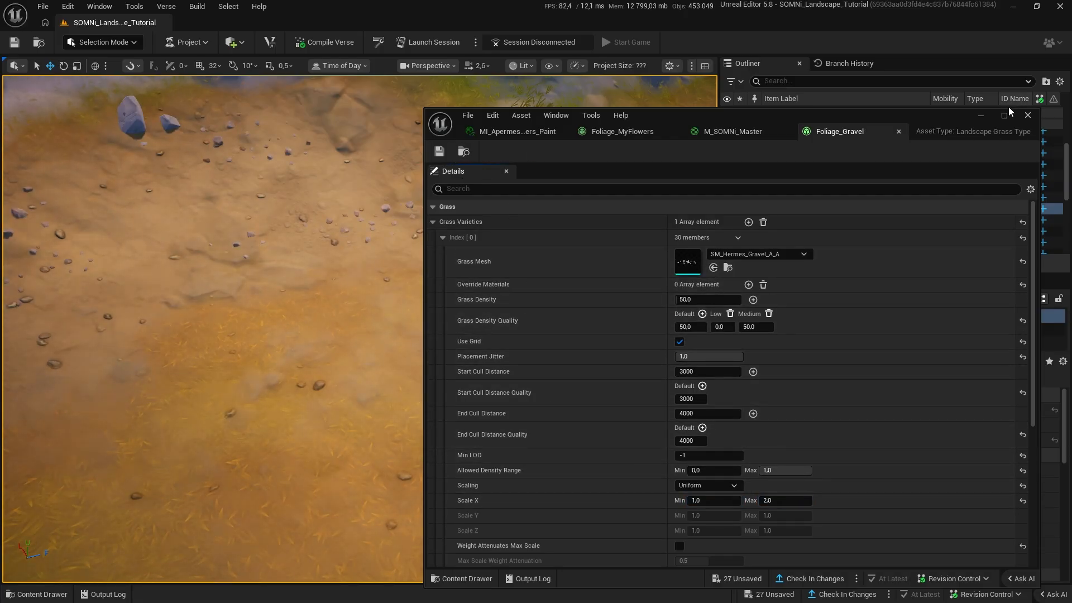
# - Inspect the size and spread of the gravel on the landscape in the level viewport
pyautogui.click(981, 116)
pyautogui.moveTo(359, 328); pyautogui.dragTo(575, 298, button='right')
pyautogui.press('w')
pyautogui.scroll(-3, 335, 328)
pyautogui.press('Escape')
pyautogui.press('w')
pyautogui.press('s')
pyautogui.press('w')
pyautogui.press('w')
pyautogui.press('w')
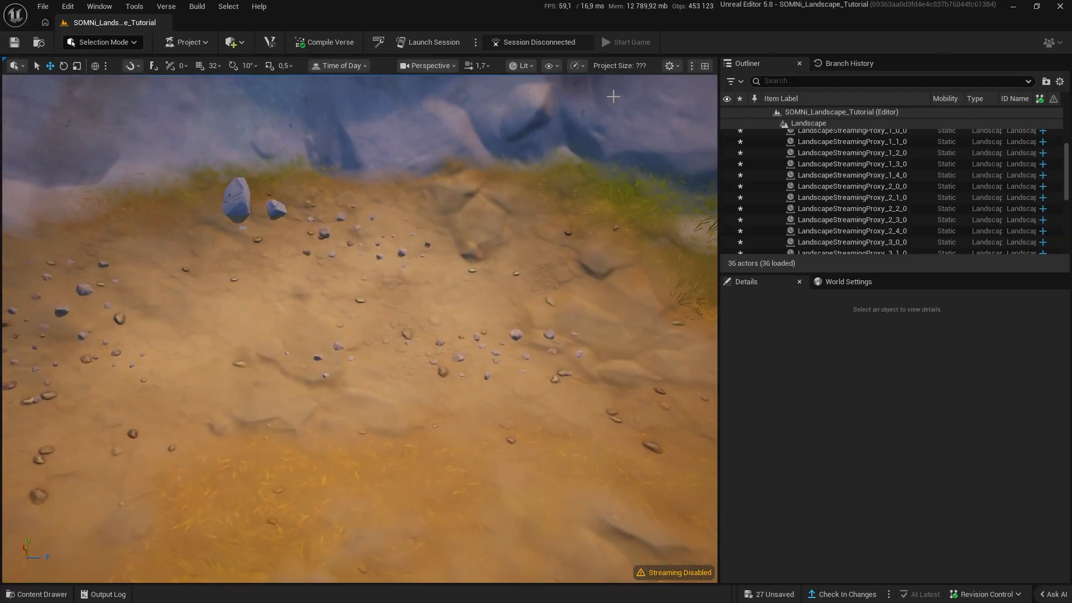
# - Set the viewport scalability for Foliage to Low
pyautogui.click(578, 67)
pyautogui.moveTo(637, 182)
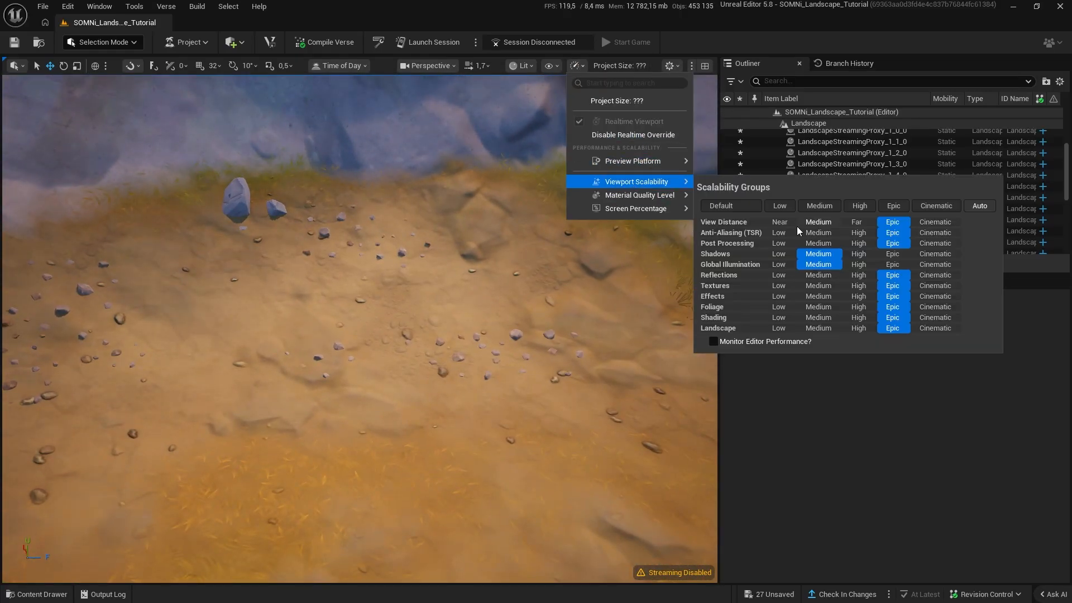
pyautogui.click(781, 308)
pyautogui.click(659, 335)
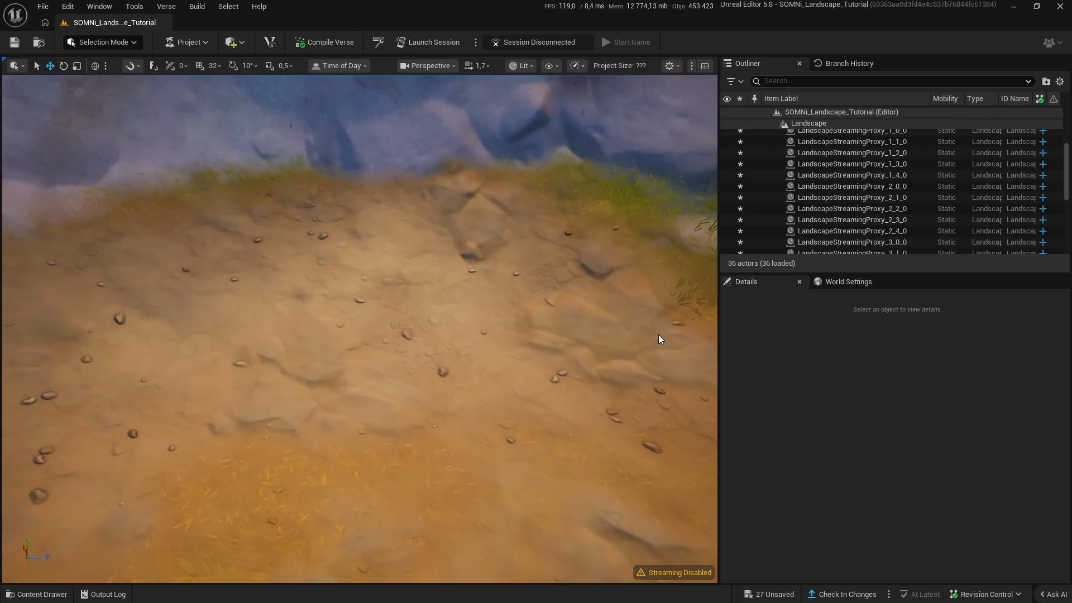
# - Turn off Enable Density Scaling in Foliage_Gravel, save the asset and return to the level viewport
pyautogui.hotkey('alt', 'Tab')
pyautogui.click(679, 559)
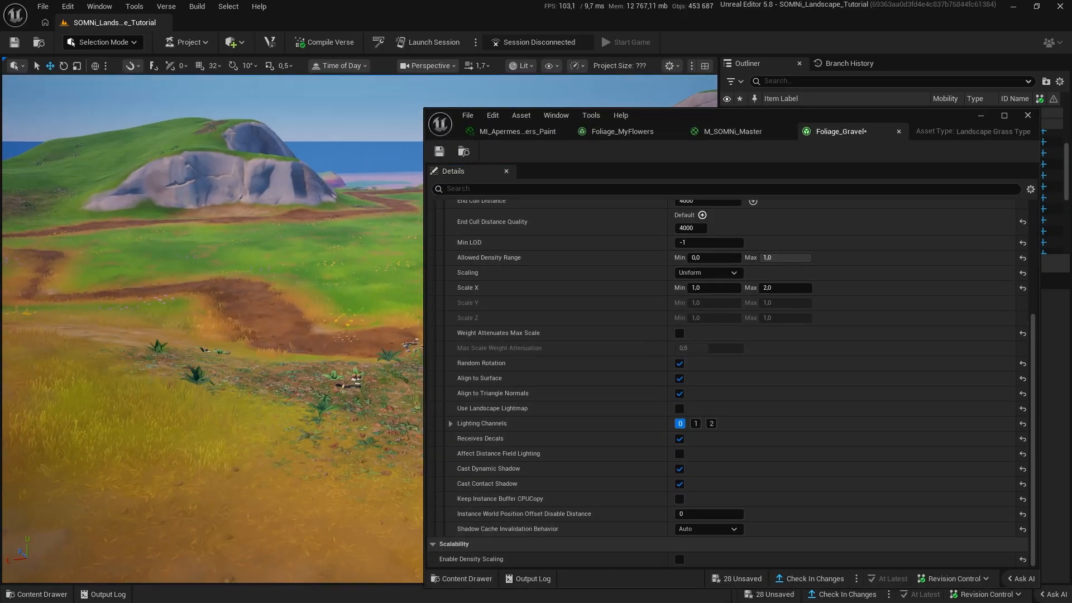
pyautogui.press('w')
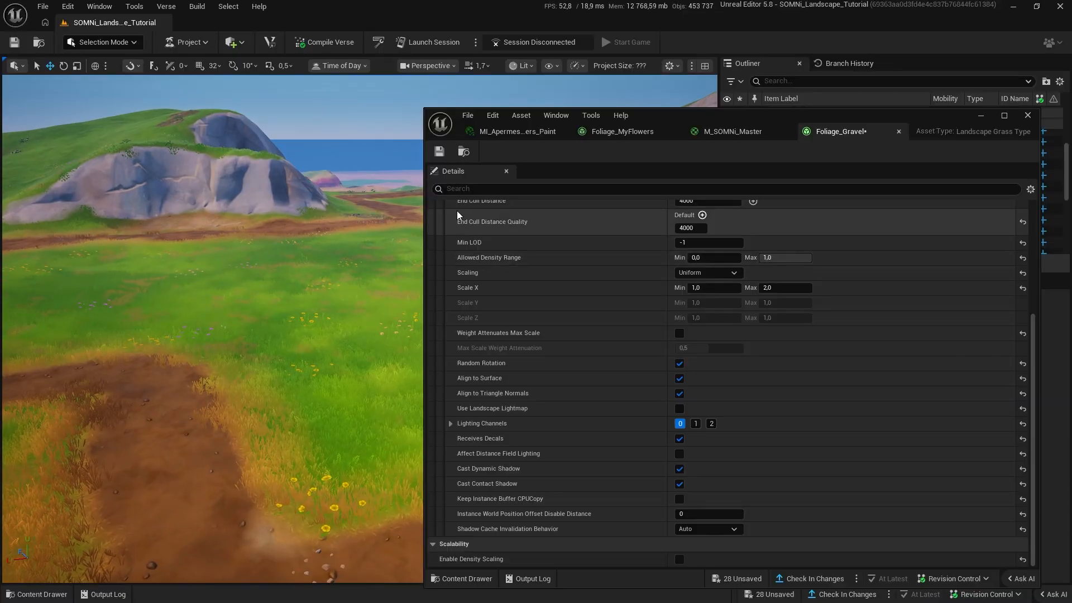
pyautogui.click(464, 152)
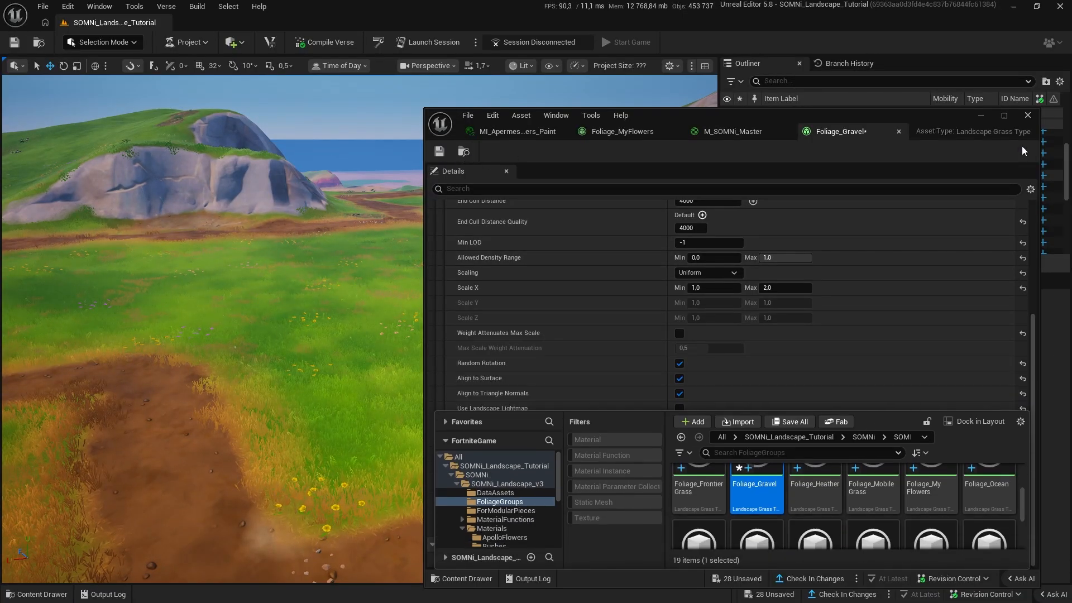
pyautogui.click(1004, 116)
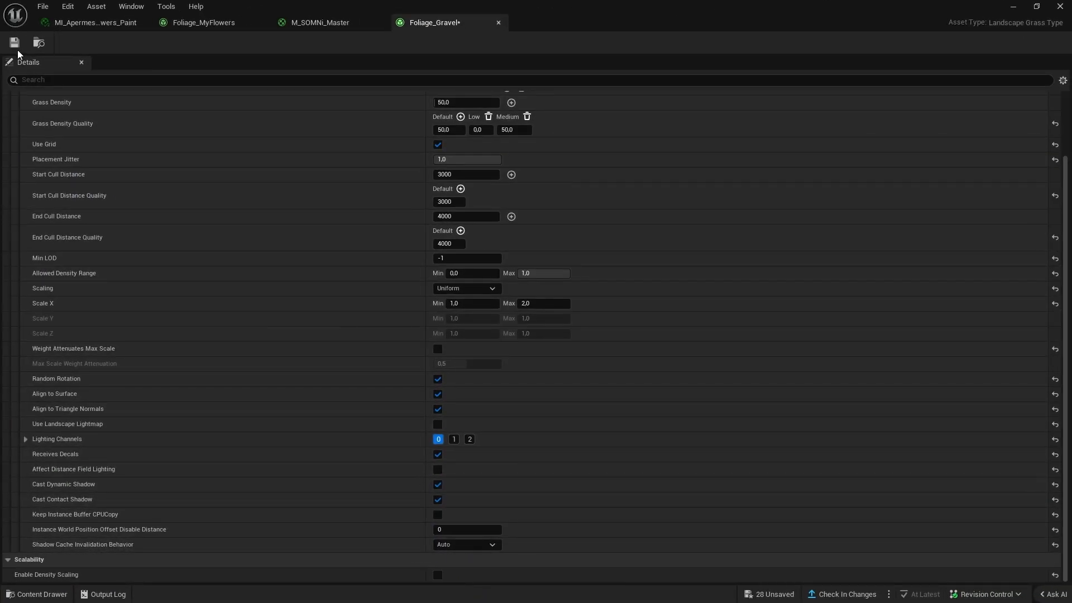
pyautogui.click(14, 43)
pyautogui.click(36, 594)
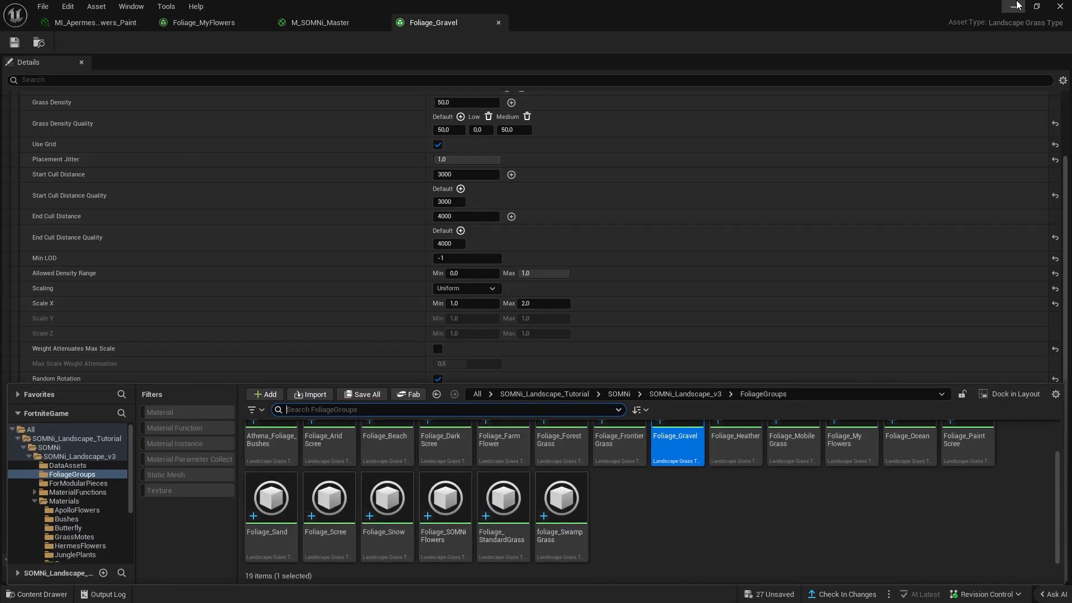
pyautogui.click(1013, 6)
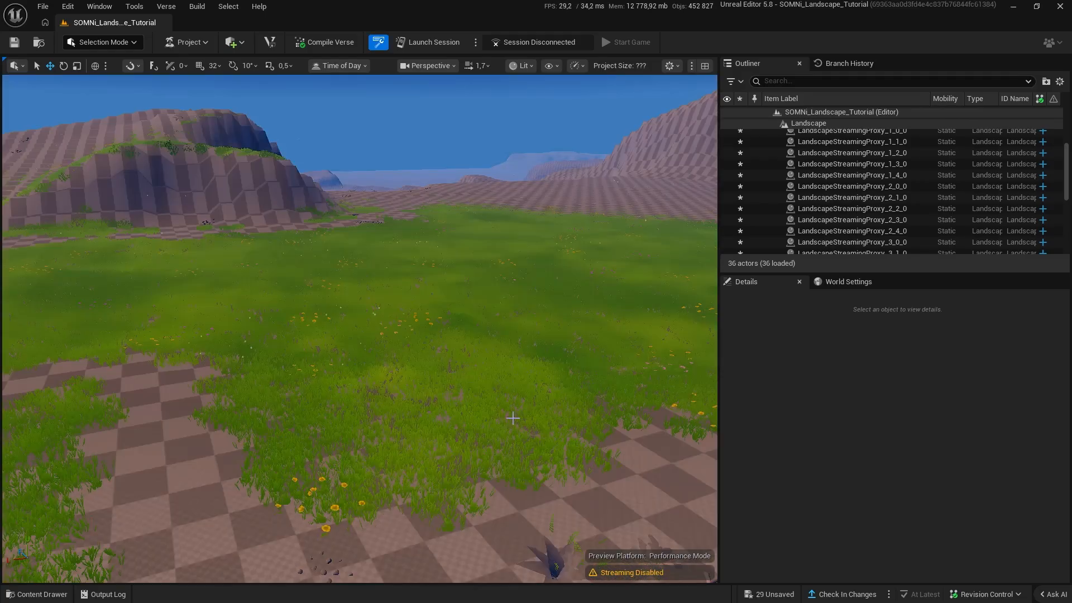
# - Fly over the meadow and dirt paths to examine the landscape foliage in the Performance Mode preview
pyautogui.press('w')
pyautogui.moveTo(518, 391); pyautogui.dragTo(572, 424, button='right')
pyautogui.scroll(4, 518, 391)
pyautogui.scroll(1, 485, 361)
pyautogui.moveTo(486, 361); pyautogui.dragTo(463, 363, button='right')
pyautogui.press('w')
pyautogui.press('w')
pyautogui.press('a')
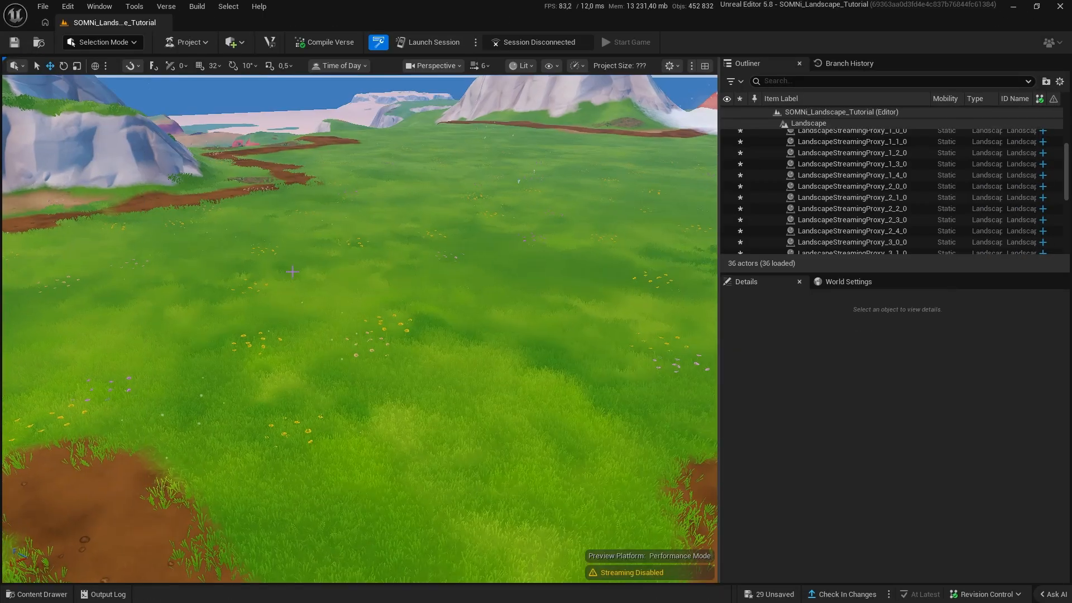
pyautogui.press('w')
pyautogui.moveTo(293, 272); pyautogui.dragTo(414, 254, button='right')
pyautogui.scroll(-9, 293, 271)
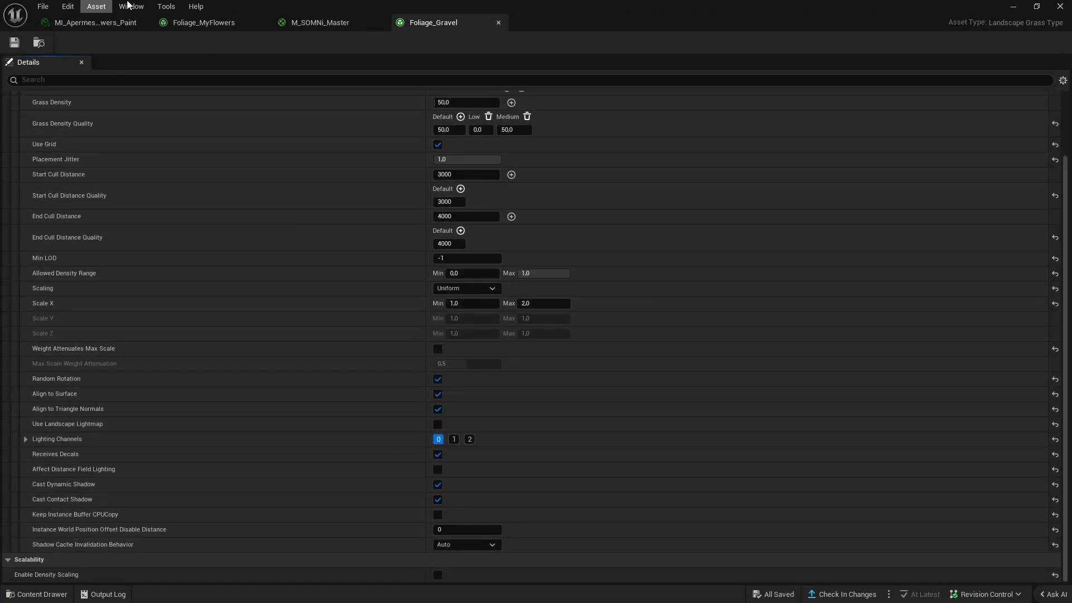
# - Open the grass type asset assigned to the Grass_Standard entry of the Landscape Grass node in M_SOMNi_Master
pyautogui.click(320, 22)
pyautogui.scroll(-3, 611, 251)
pyautogui.moveTo(608, 257); pyautogui.dragTo(615, 438, button='right')
pyautogui.scroll(5, 600, 413)
pyautogui.scroll(10, 102, 390)
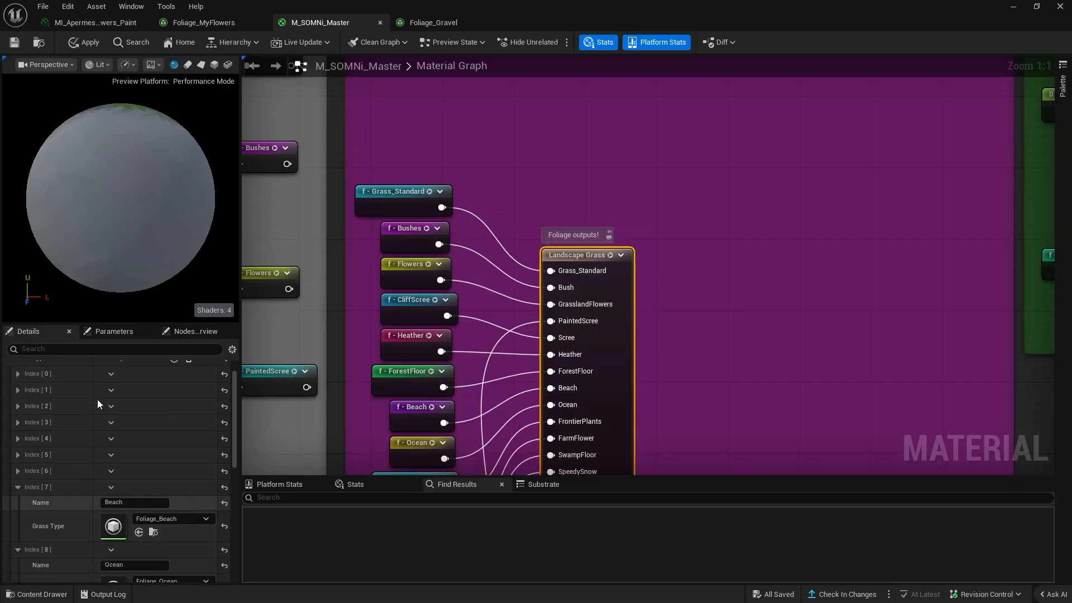
pyautogui.scroll(2, 97, 399)
pyautogui.click(18, 397)
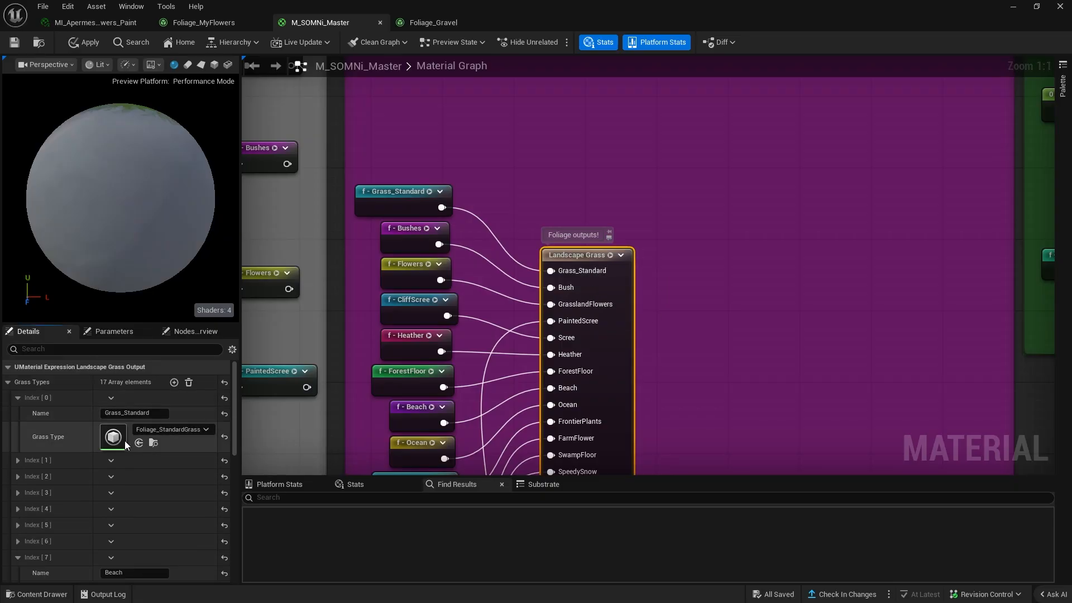
pyautogui.doubleClick(124, 440)
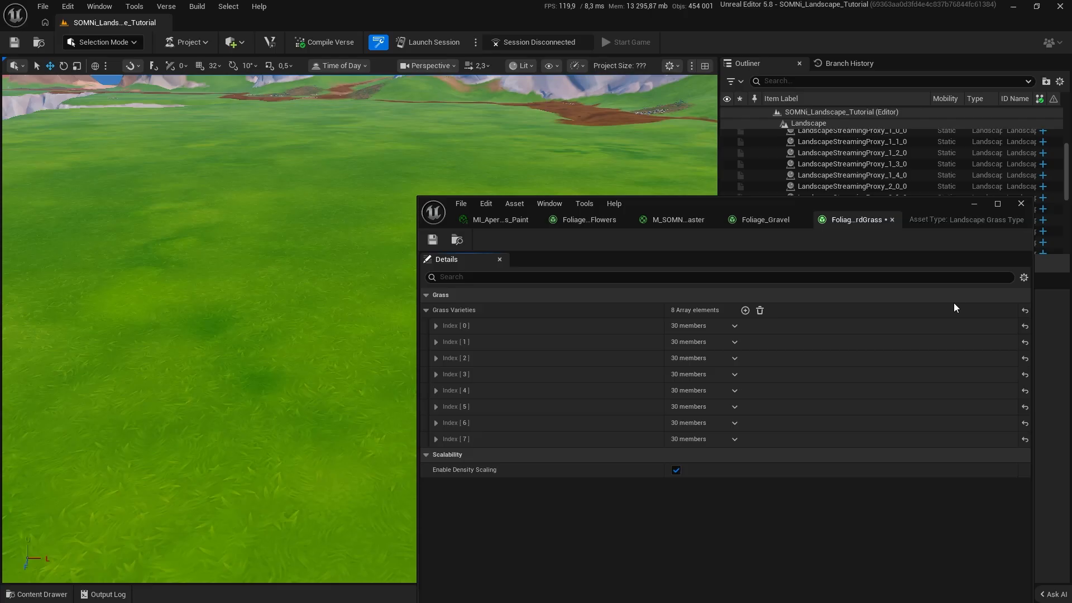
# - Return to the M_SOMNi_Master graph and trace the Grass_Mobile node to its Grass_MOBILE input on the Landscape Grass node
pyautogui.click(678, 219)
pyautogui.click(998, 203)
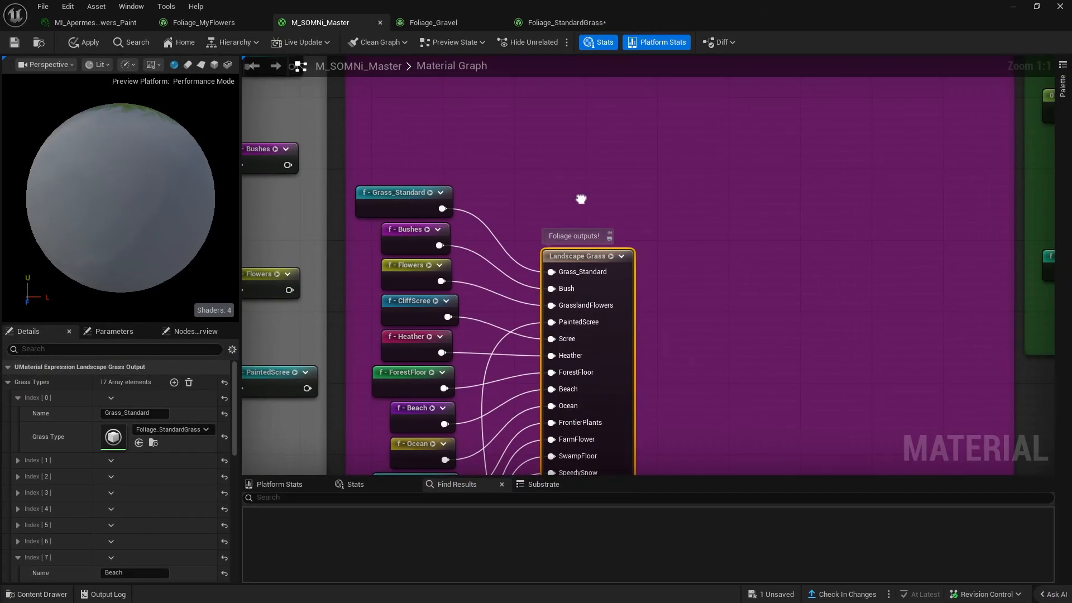
pyautogui.moveTo(582, 199); pyautogui.dragTo(576, 152, button='right')
pyautogui.scroll(-2, 639, 335)
pyautogui.moveTo(639, 335); pyautogui.dragTo(623, 223, button='right')
pyautogui.scroll(1, 554, 325)
pyautogui.moveTo(553, 326); pyautogui.dragTo(540, 213, button='right')
pyautogui.scroll(1, 541, 214)
pyautogui.moveTo(457, 299); pyautogui.dragTo(555, 200)
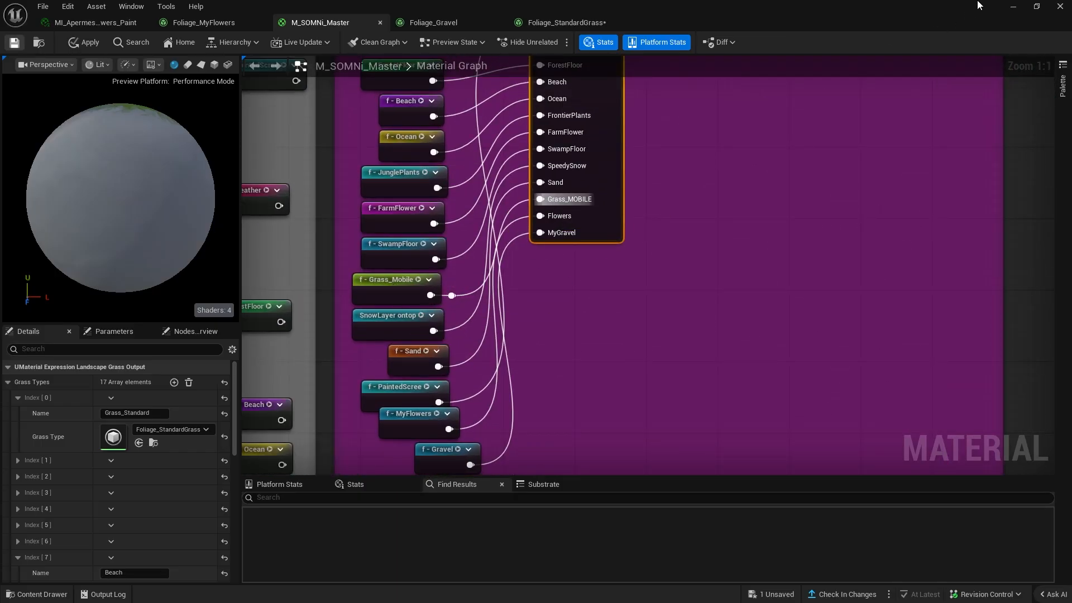
# - Examine the Feature Level Switch nodes for Grass_Standard and Grass_Mobile, and inspect the meadow grass in the level viewport
pyautogui.click(1014, 6)
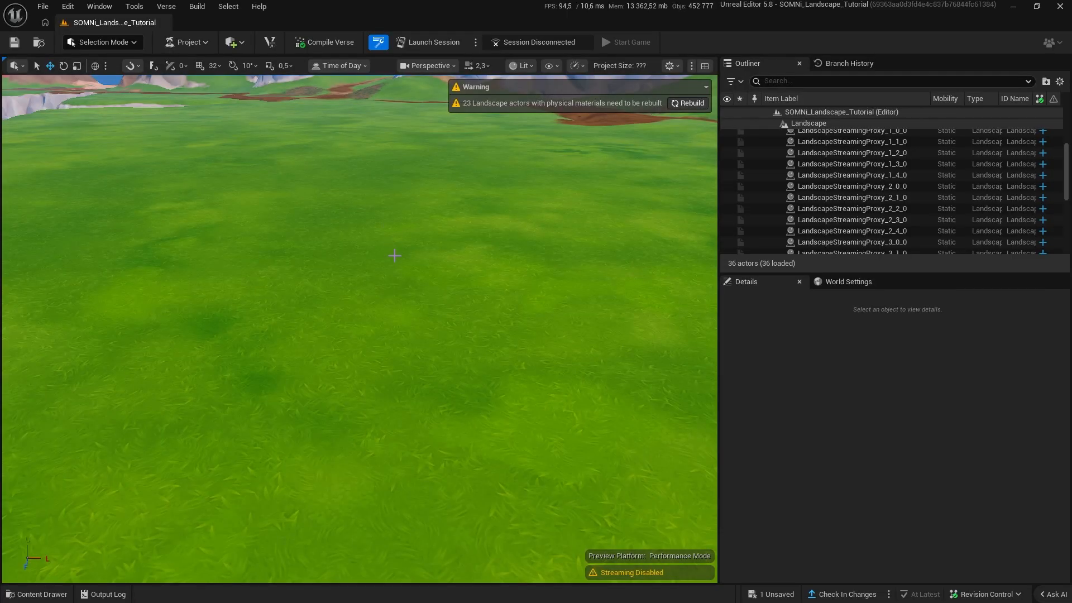
pyautogui.hotkey('alt', 'Tab')
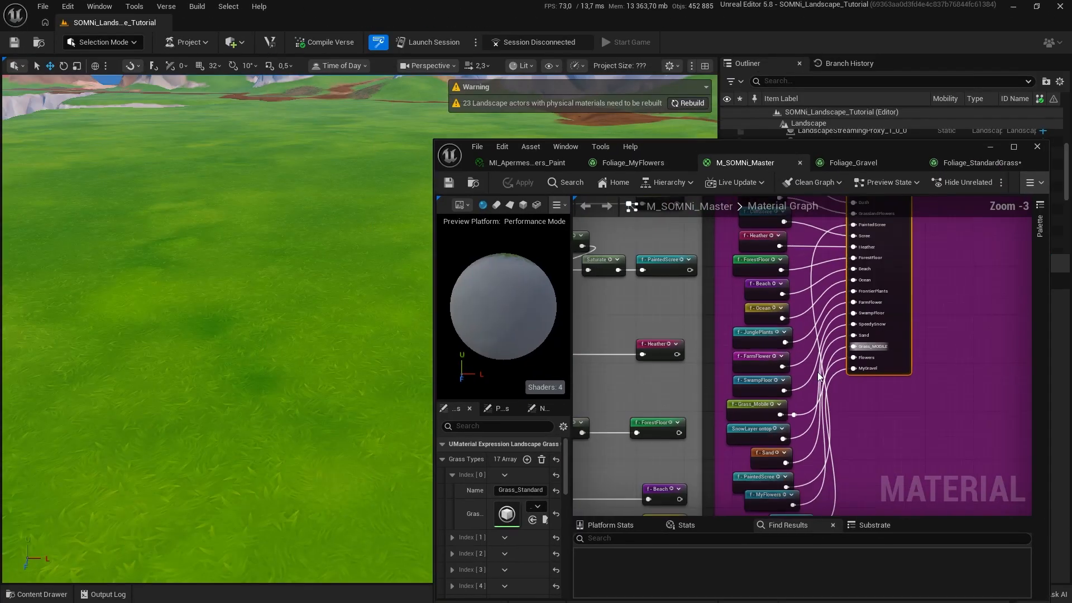
pyautogui.scroll(5, 884, 371)
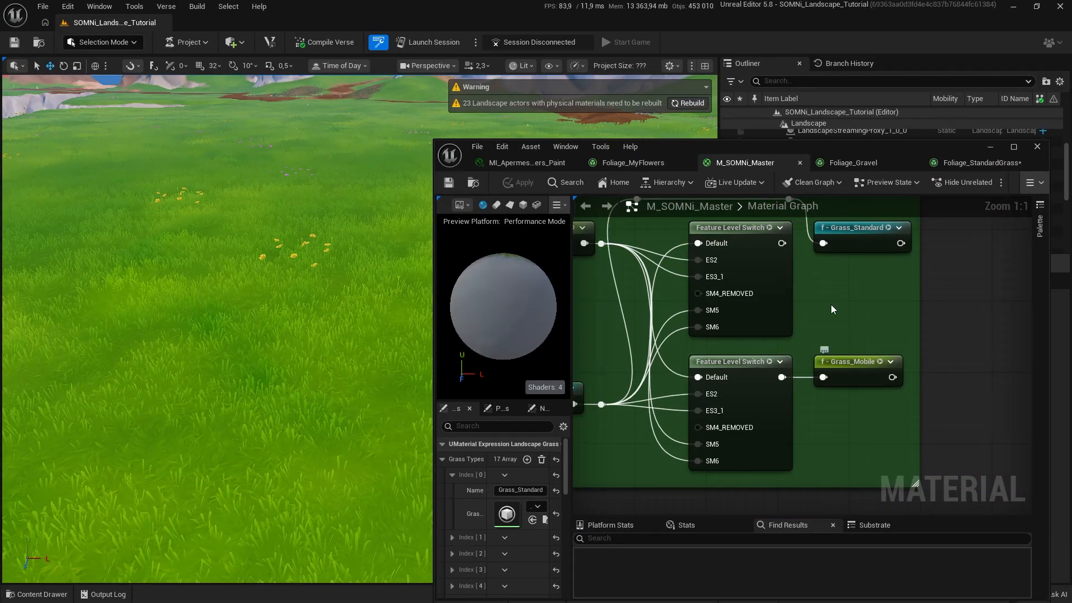
pyautogui.click(990, 147)
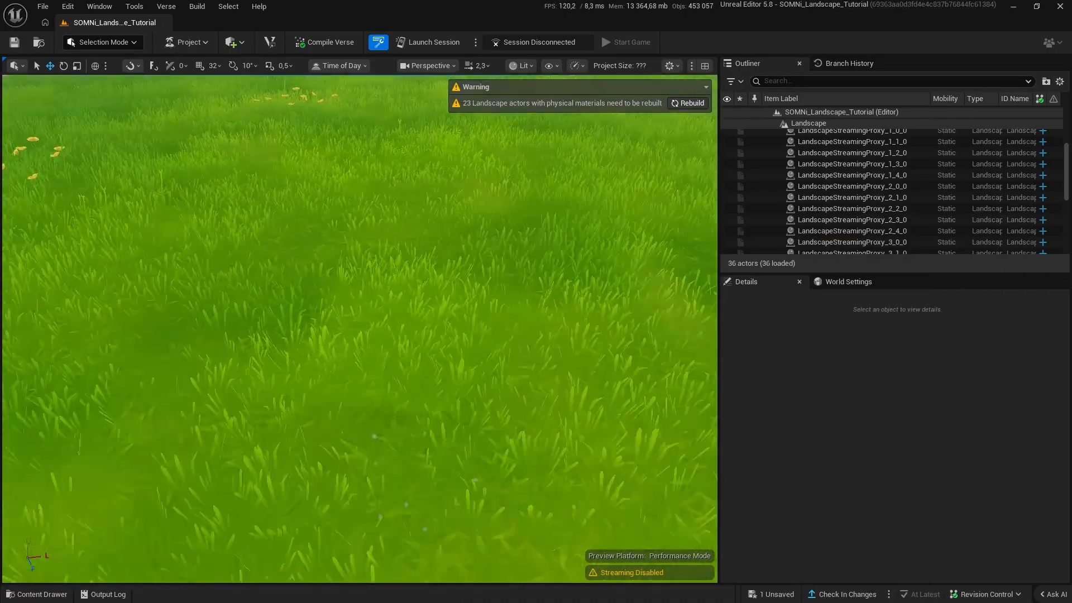
pyautogui.moveTo(441, 376); pyautogui.dragTo(408, 251, button='right')
# - Open the grass type asset assigned to the Grass_MOBILE entry and expand its first grass variety
pyautogui.hotkey('alt', 'Tab')
pyautogui.scroll(-3, 615, 375)
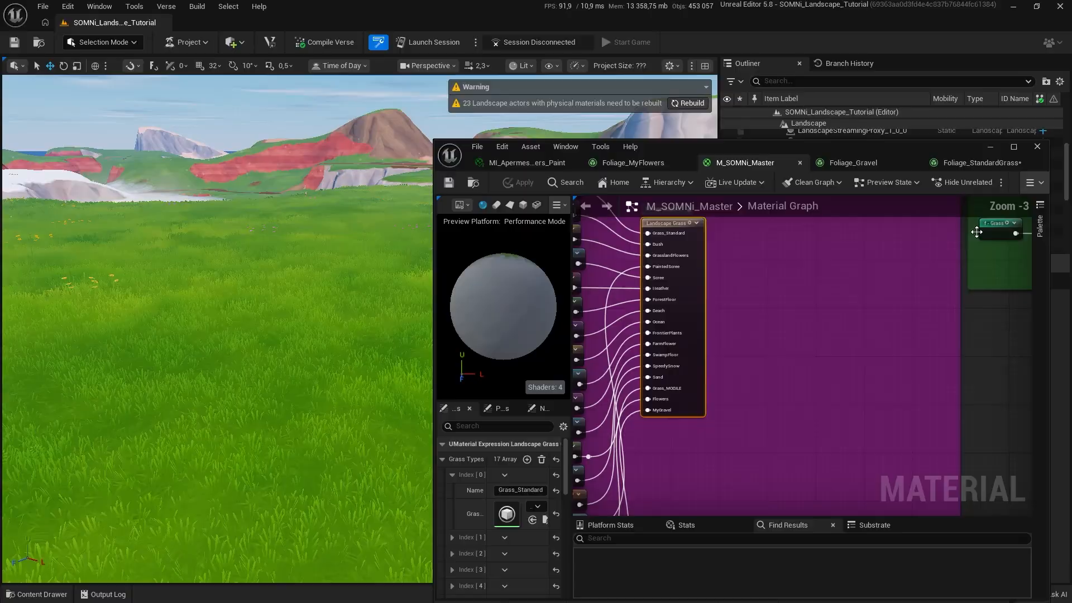
pyautogui.scroll(-10, 493, 552)
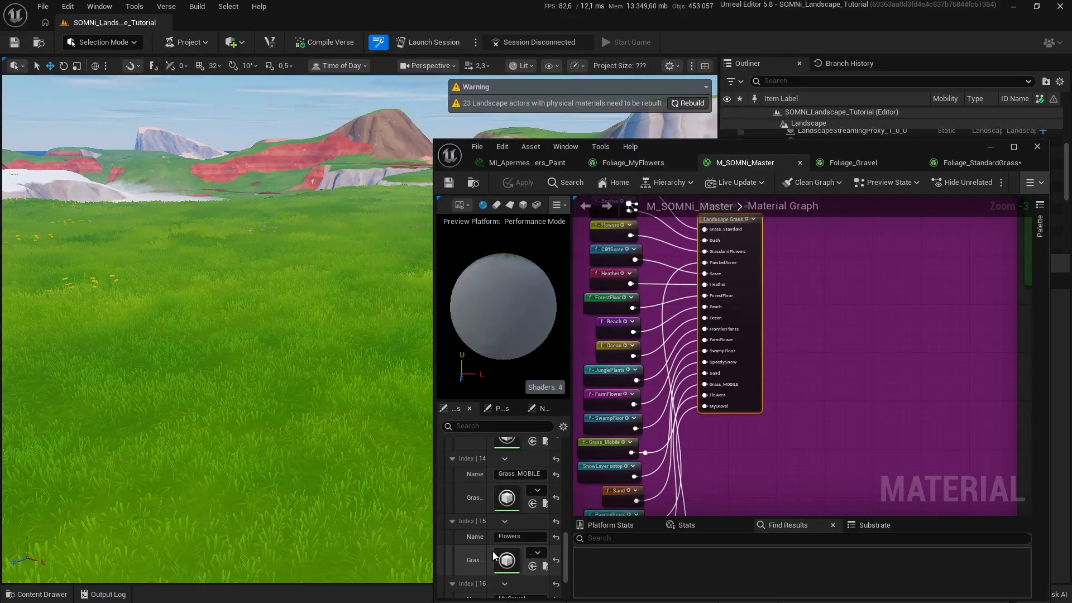
pyautogui.doubleClick(513, 503)
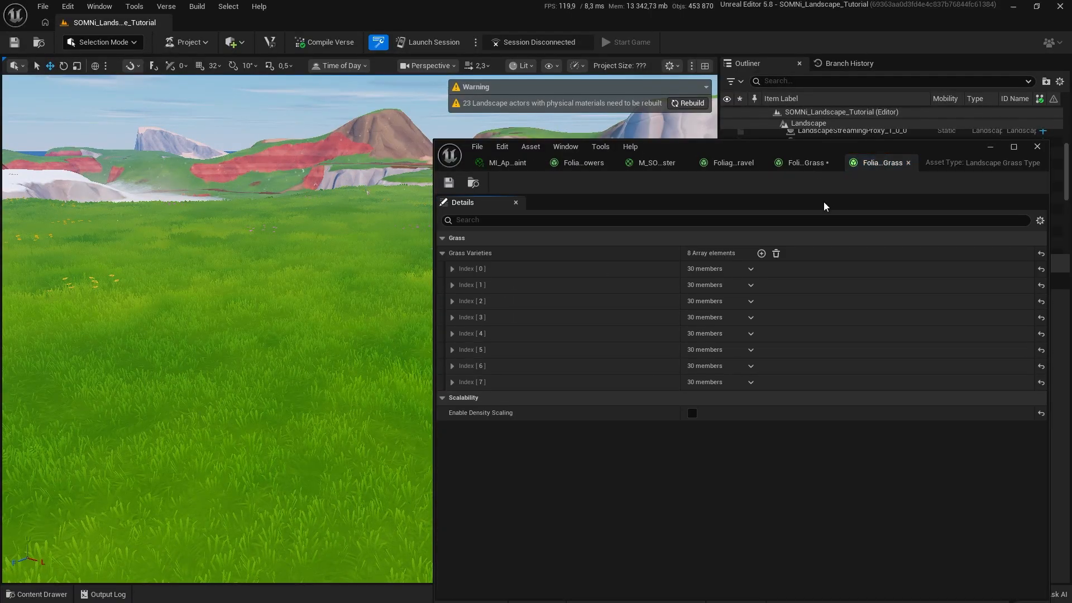
pyautogui.click(878, 162)
pyautogui.click(452, 269)
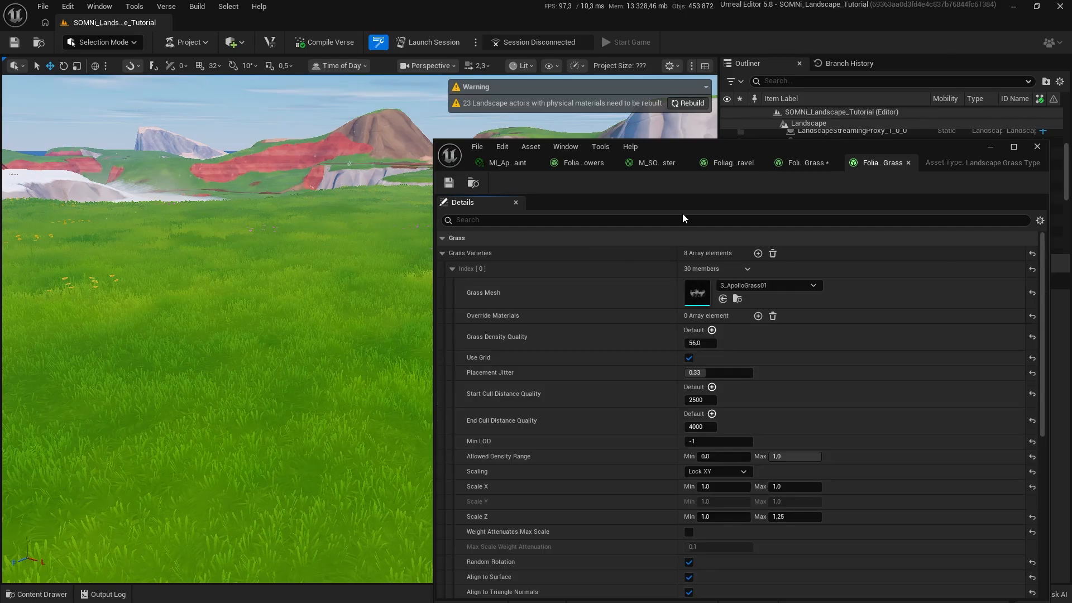
# - Set the maximum Scale Z of the first grass variety in Foliage_StandardGrass to 2.0
pyautogui.click(801, 168)
pyautogui.click(452, 268)
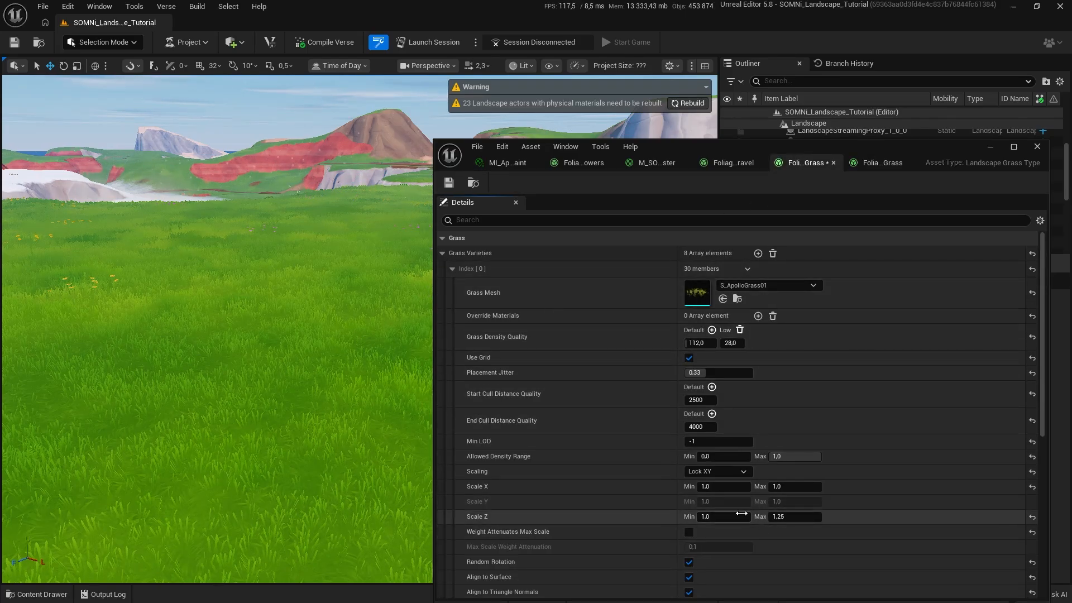
pyautogui.moveTo(795, 516); pyautogui.dragTo(844, 498)
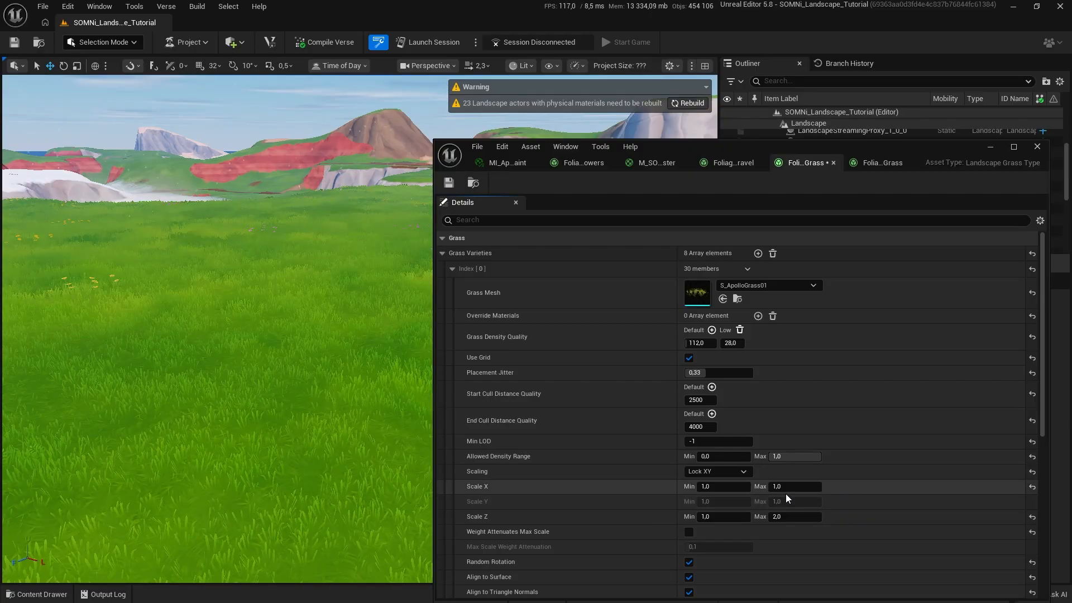
# - Set the maximum Scale Z of the mobile grass asset's first variety to 2.0 and inspect the grass in the level viewport
pyautogui.click(882, 162)
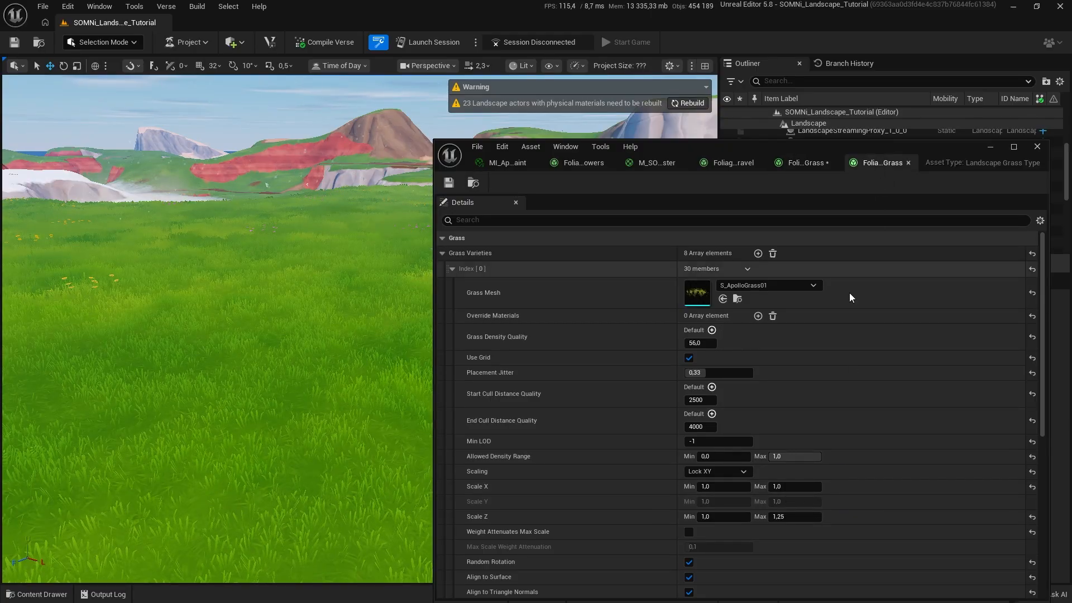
pyautogui.click(789, 513)
pyautogui.write('2')
pyautogui.press('Return')
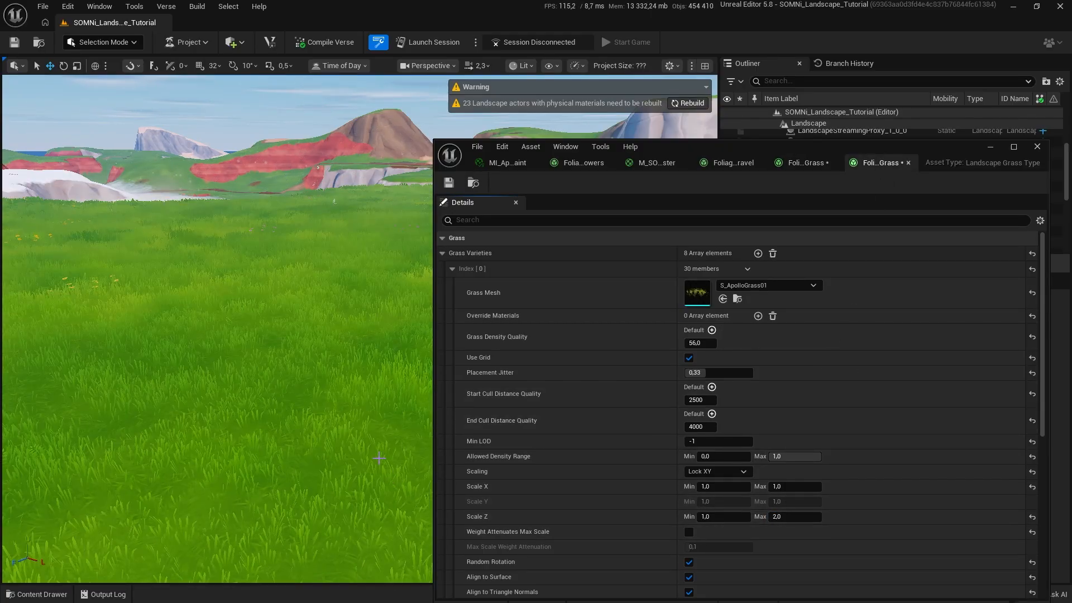
pyautogui.moveTo(378, 455); pyautogui.dragTo(411, 310, button='right')
pyautogui.press('e')
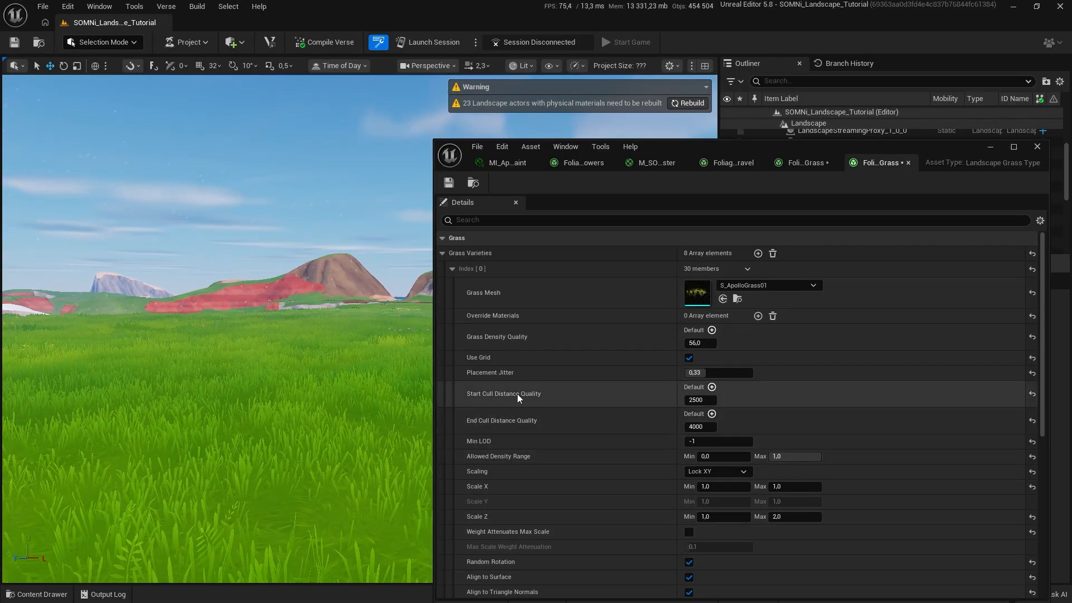